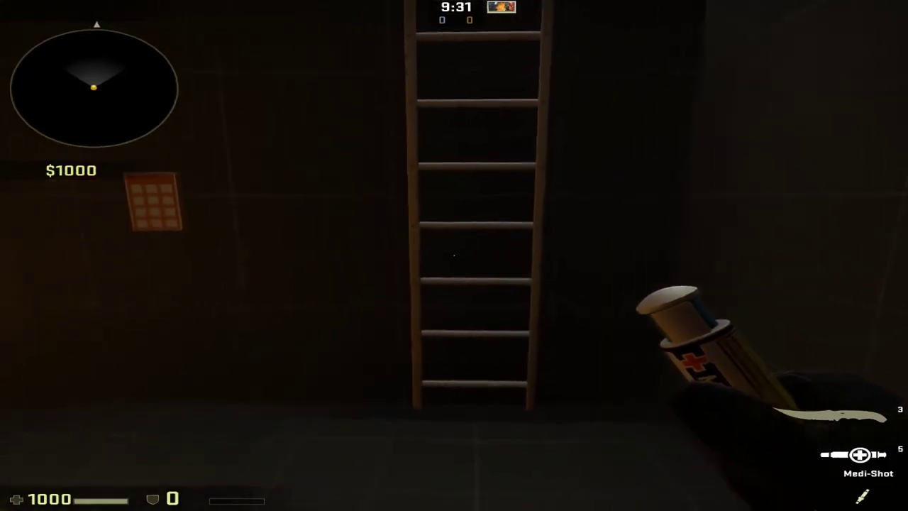
# Walk through the lantern-lit ladder room into the courtyard and examine its arched windows, planter and red-lit wall recesses
pyautogui.press('w')
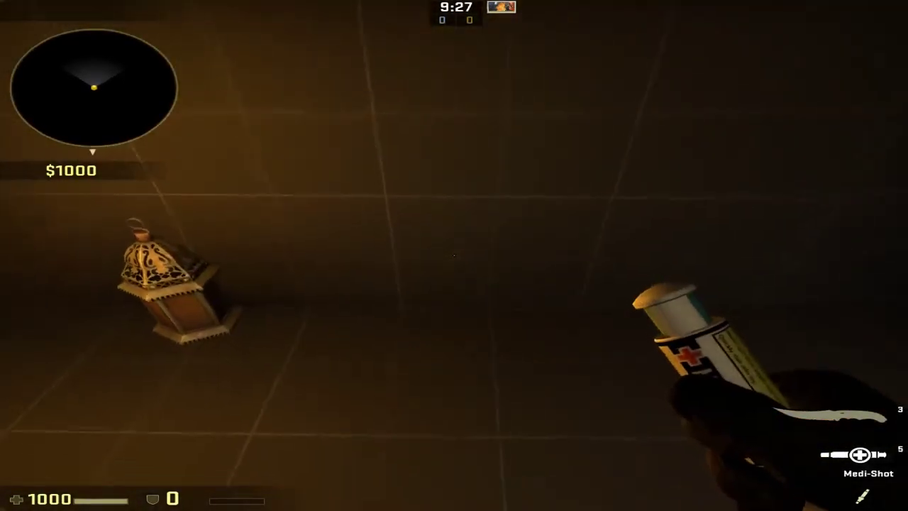
pyautogui.press('s')
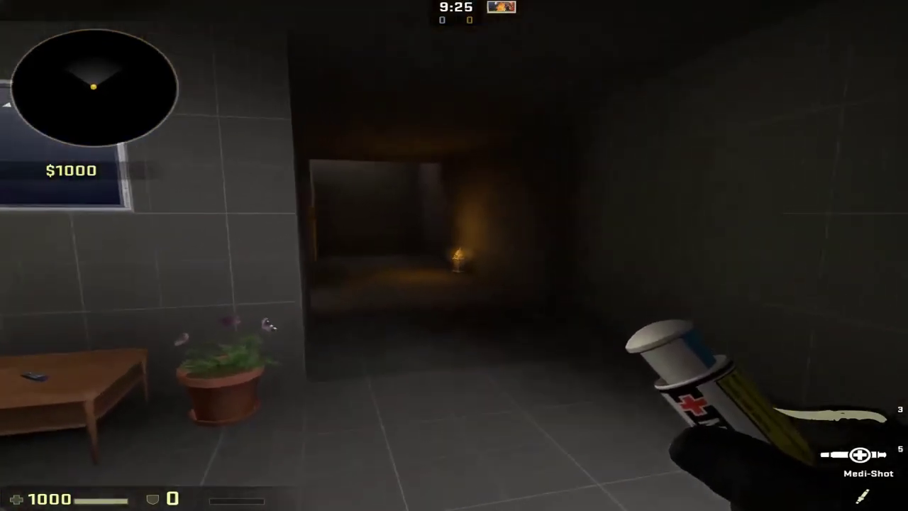
pyautogui.press('w')
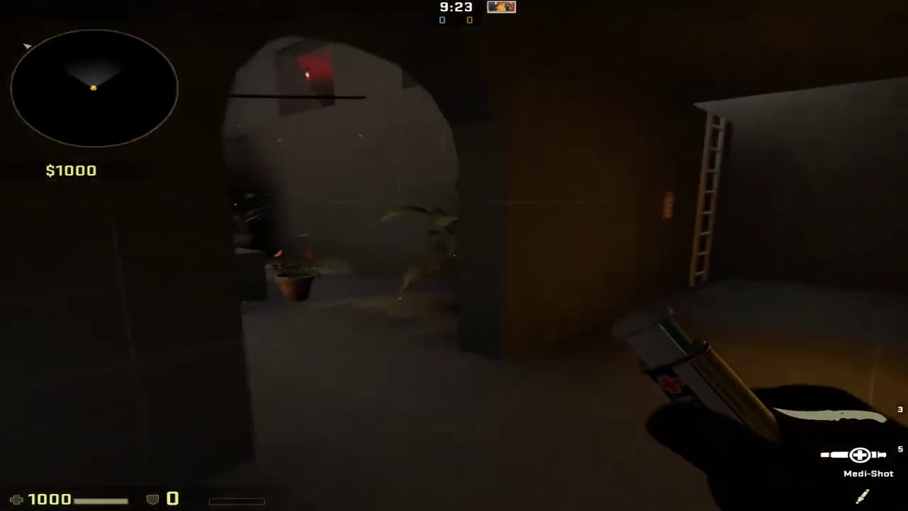
pyautogui.press('w')
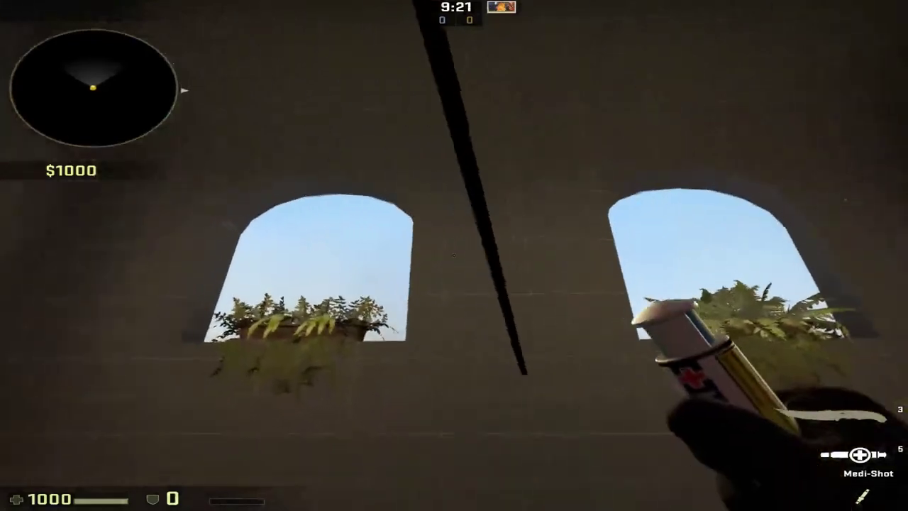
pyautogui.press('w')
pyautogui.press('a')
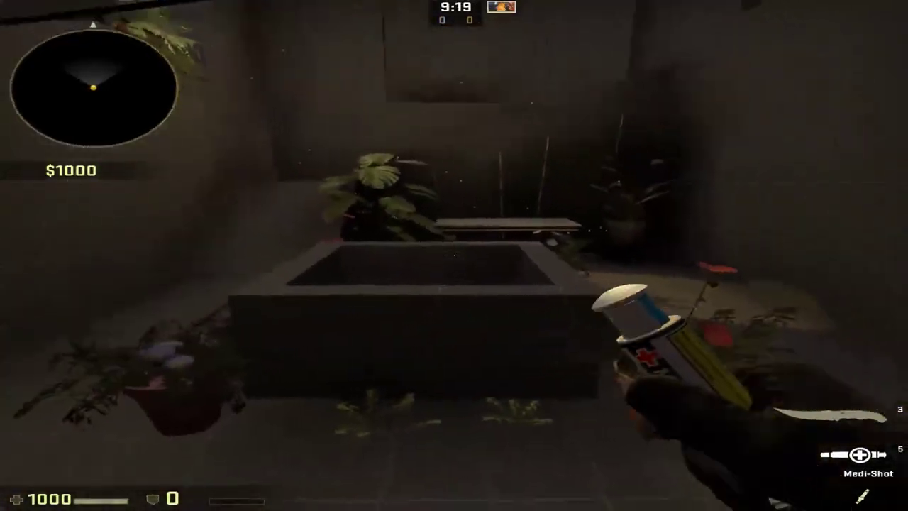
pyautogui.press('s')
pyautogui.press('w')
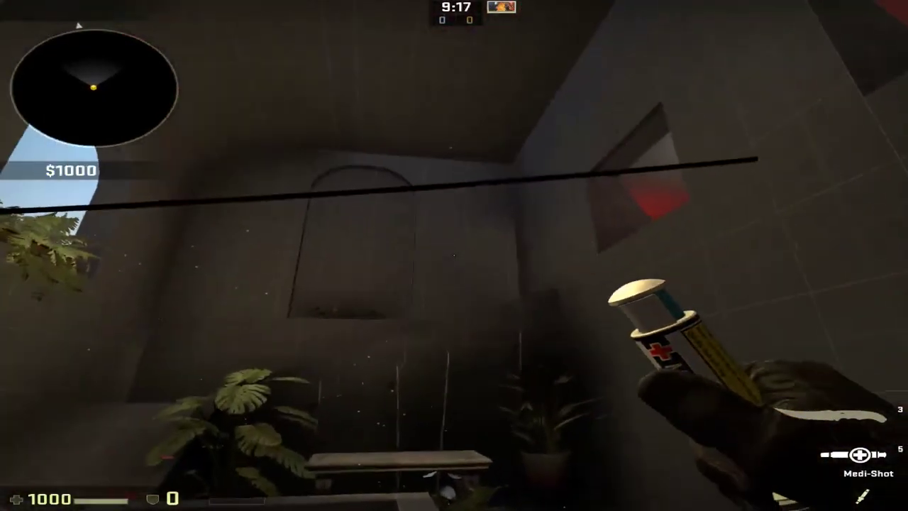
pyautogui.press('s')
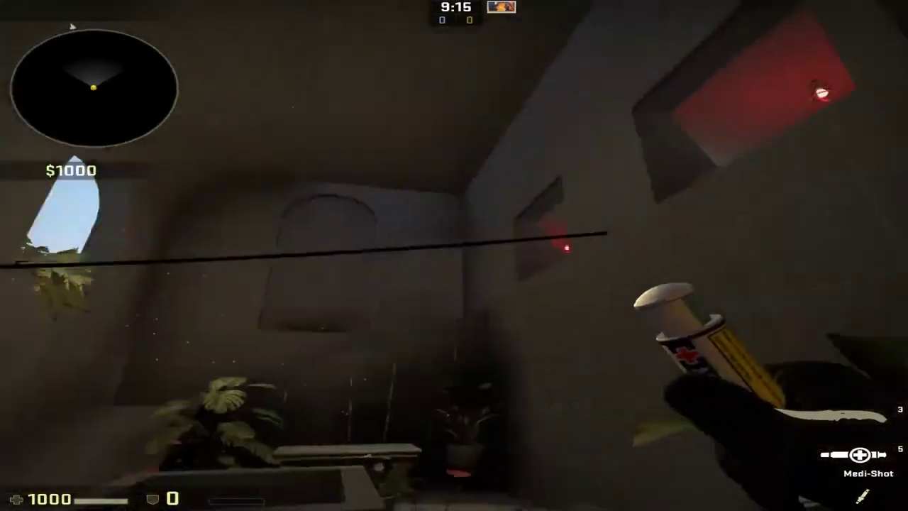
# Inspect the lounge's wall lamp, sofa, water cooler and TV area, equip the knife, and return to the courtyard
pyautogui.press('w')
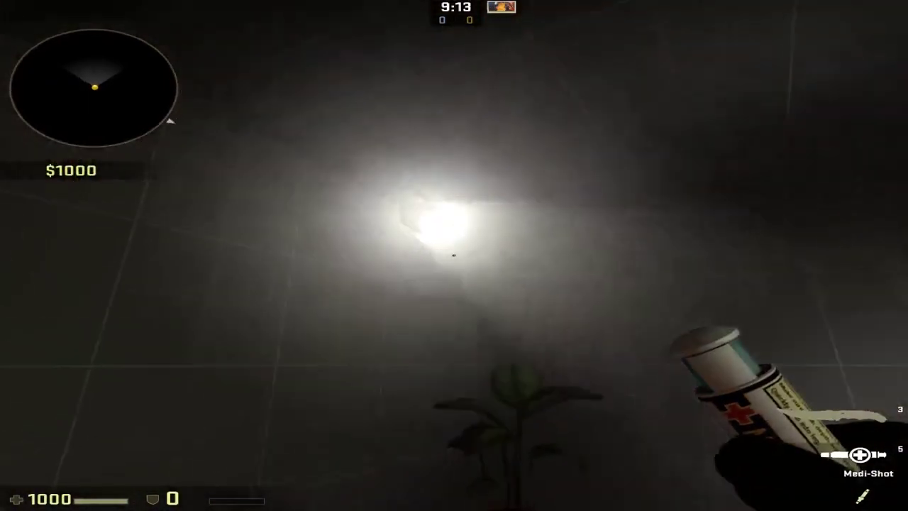
pyautogui.press('s')
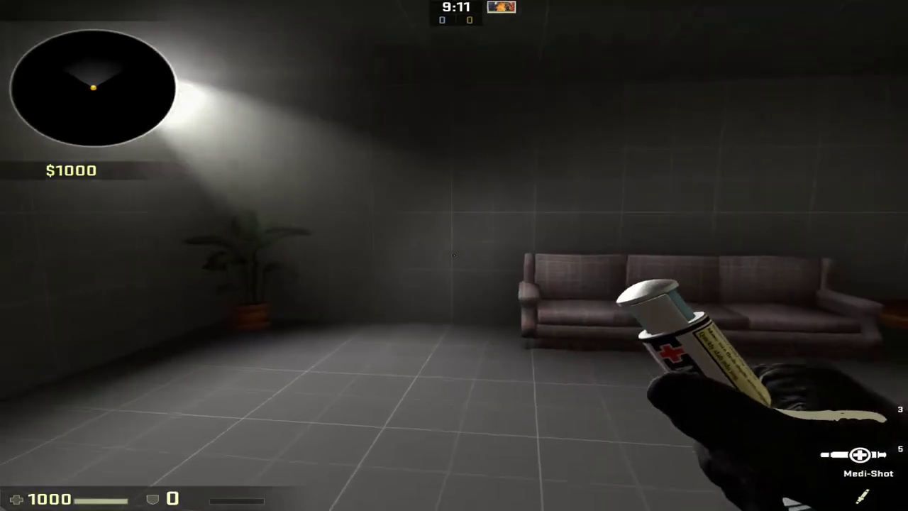
pyautogui.press('d')
pyautogui.press('a')
pyautogui.press('3')
pyautogui.press('w')
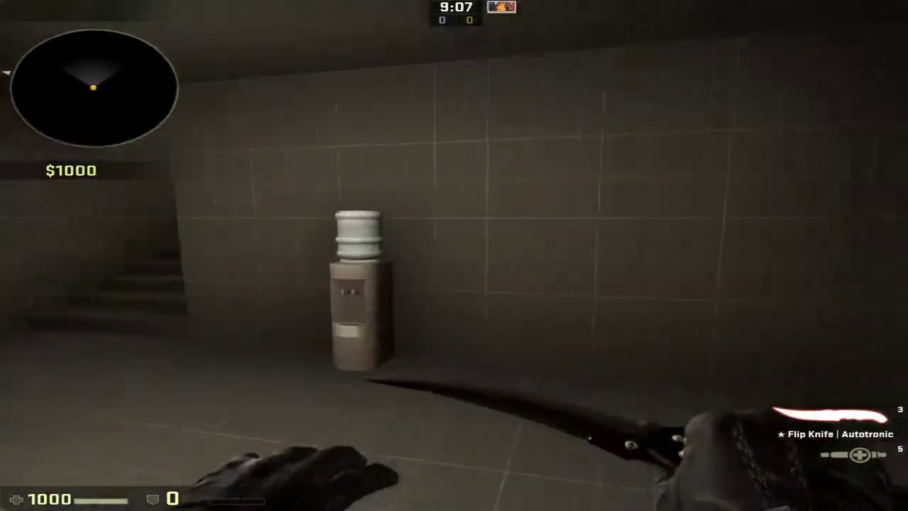
pyautogui.press('s')
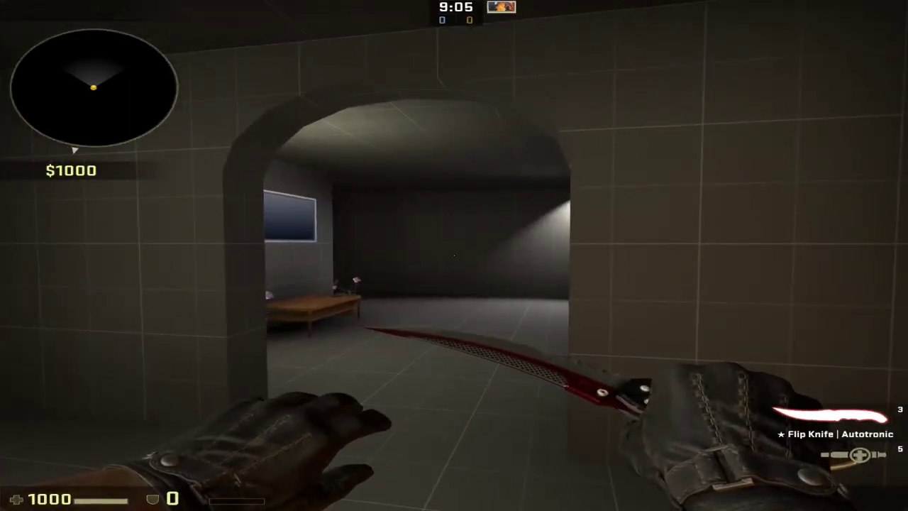
pyautogui.press('w')
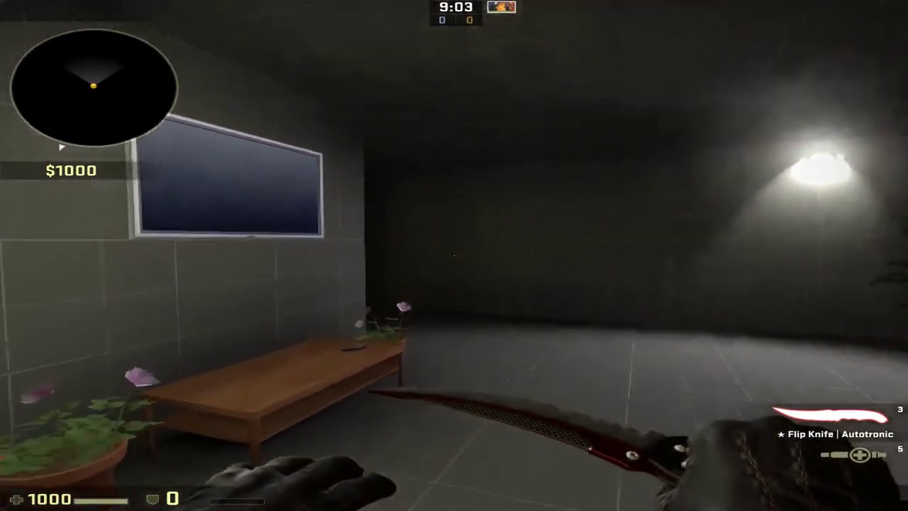
pyautogui.press('w')
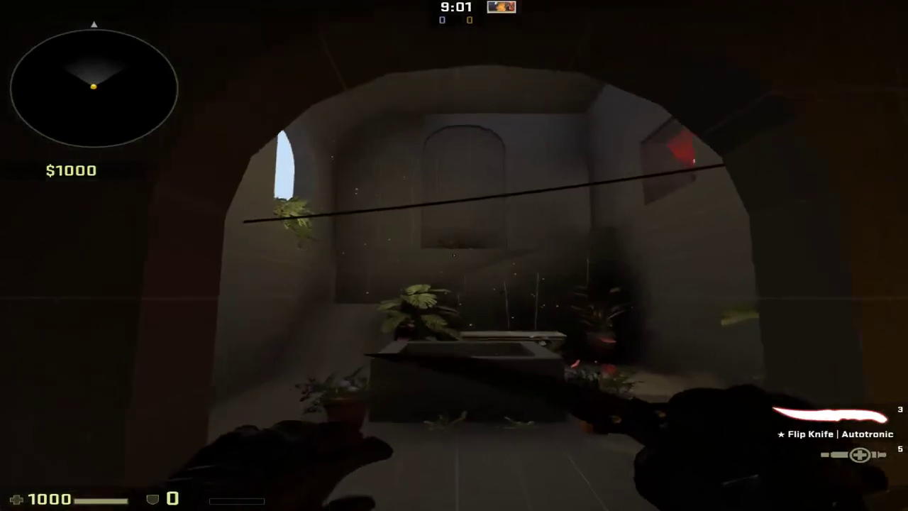
pyautogui.press('w')
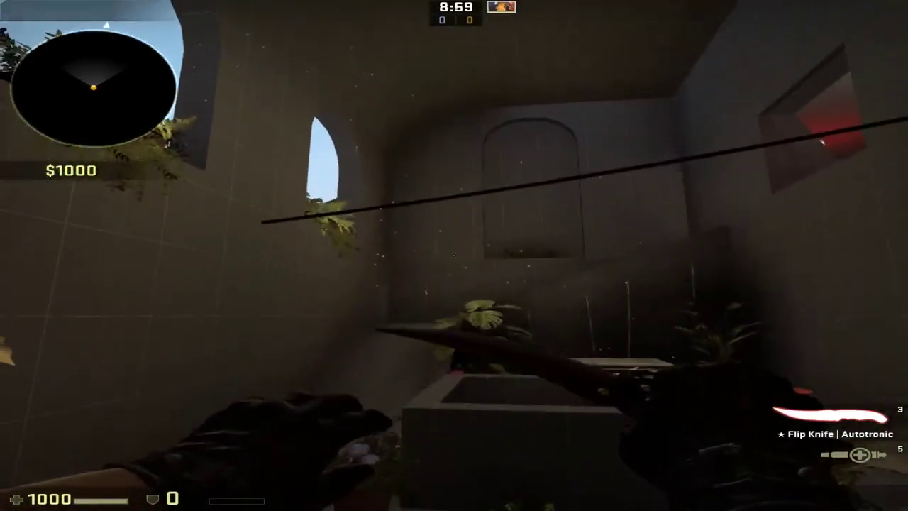
# Check the developer console, exit the match to the main menu, and switch to the Hammer editor
pyautogui.press('`')
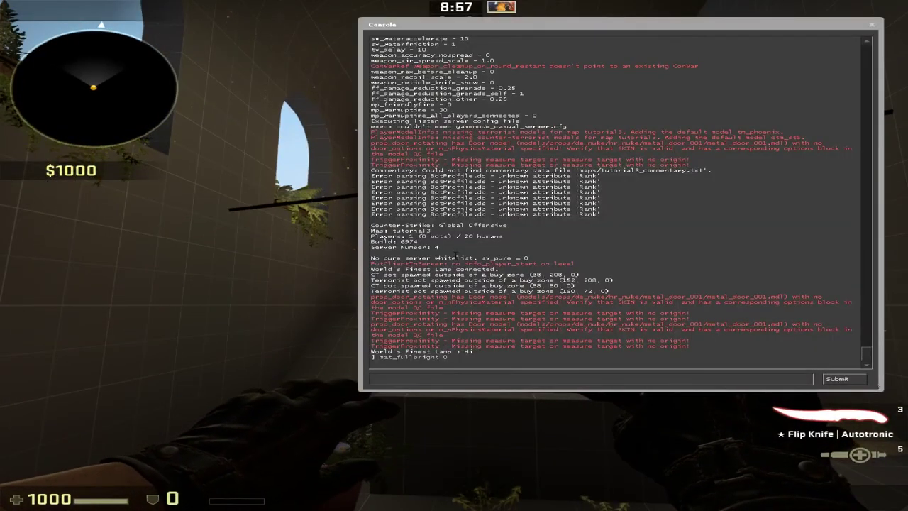
pyautogui.press('`')
pyautogui.press('Escape')
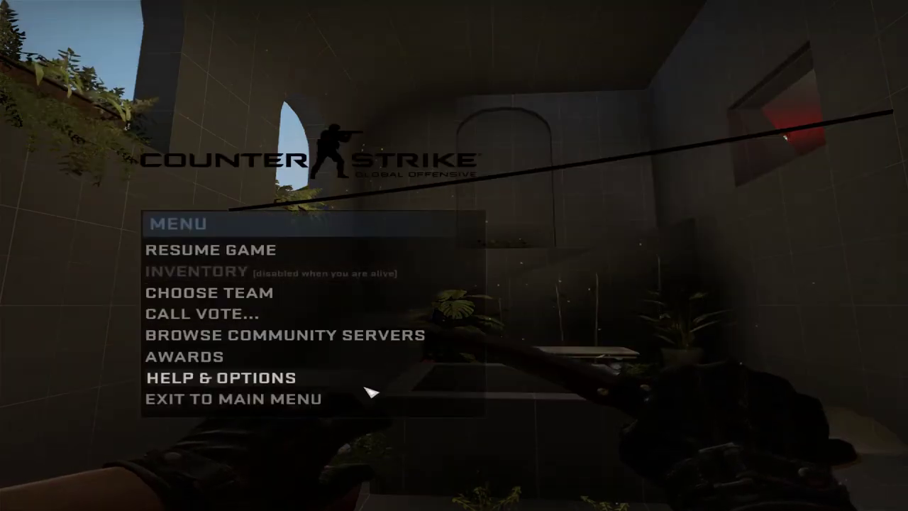
pyautogui.click(325, 399)
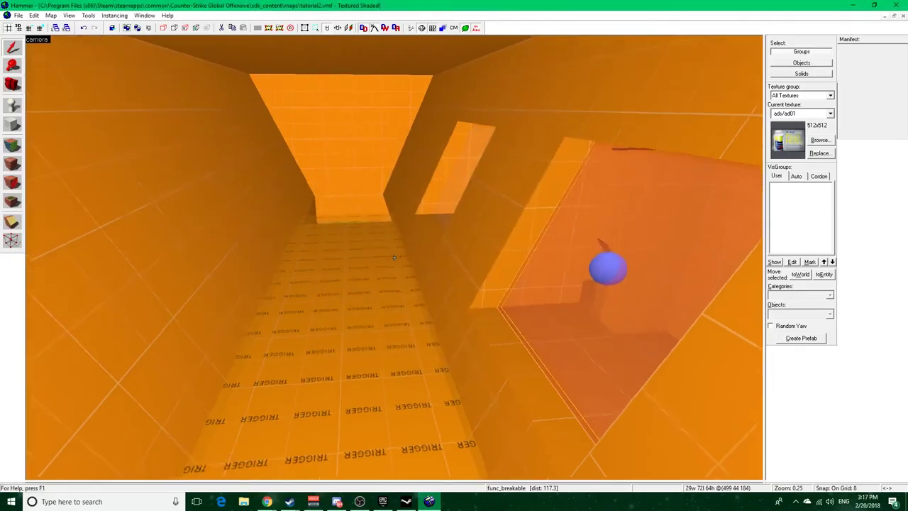
# Inspect the properties and outputs of the keypad func_button on the wall in tutorial2.vmf, leaving them unedited
pyautogui.press('w')
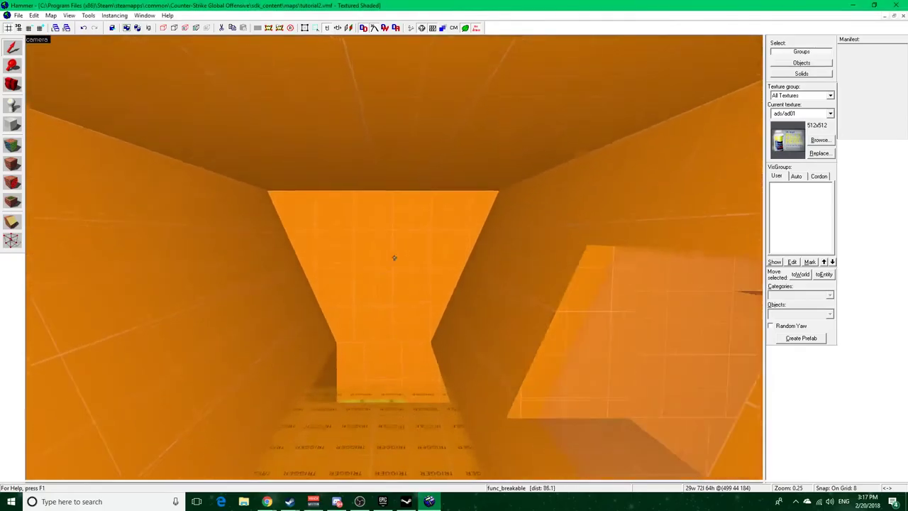
pyautogui.press('w')
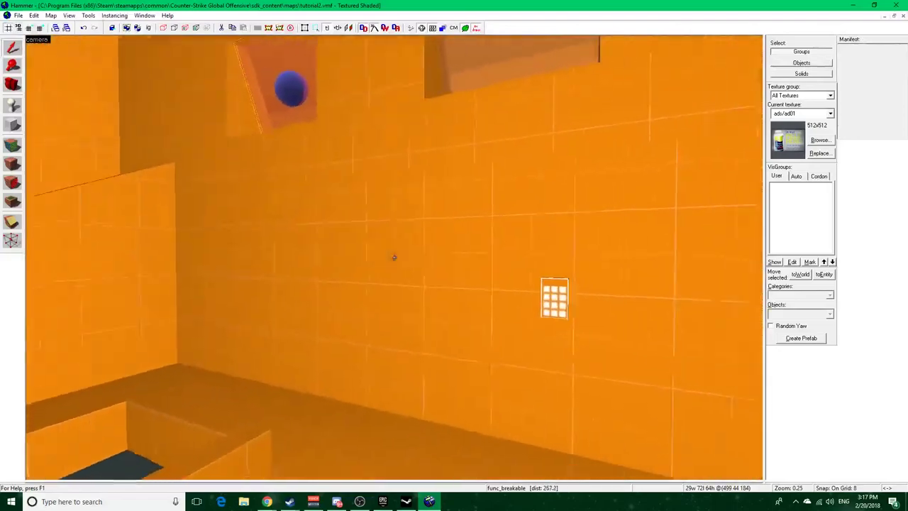
pyautogui.press('z')
pyautogui.doubleClick(401, 278)
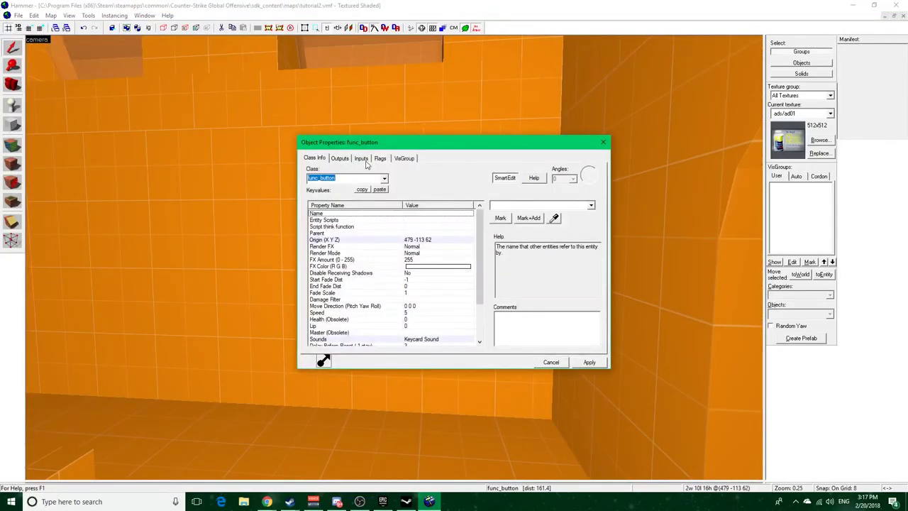
pyautogui.click(339, 158)
pyautogui.press('Escape')
pyautogui.press('z')
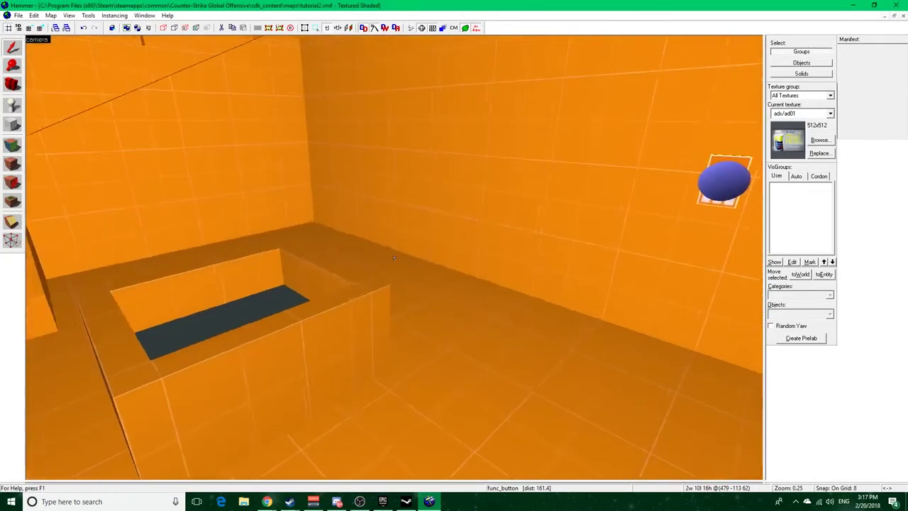
# View the archway in tutorial2.vmf, minimize that map, and bring up tutorial3.vmf in the four-view layout
pyautogui.press('w')
pyautogui.press('w')
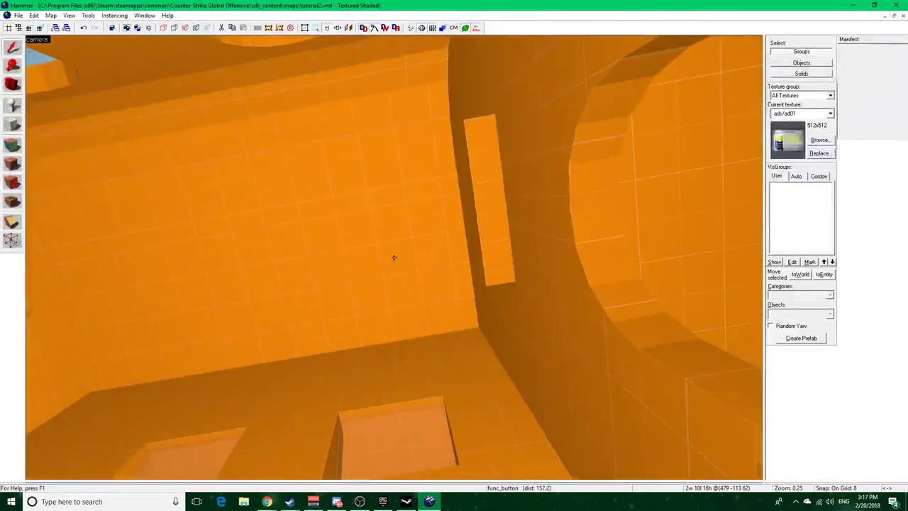
pyautogui.press('w')
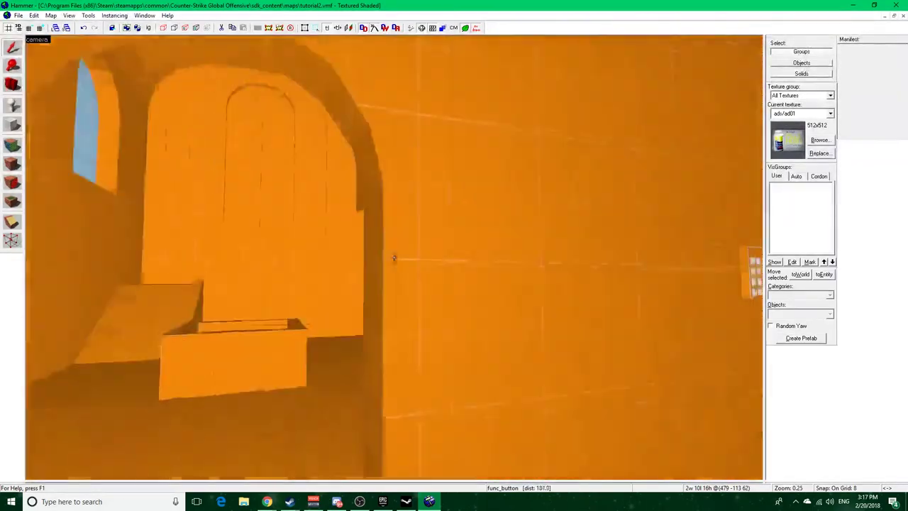
pyautogui.press('d')
pyautogui.press('w')
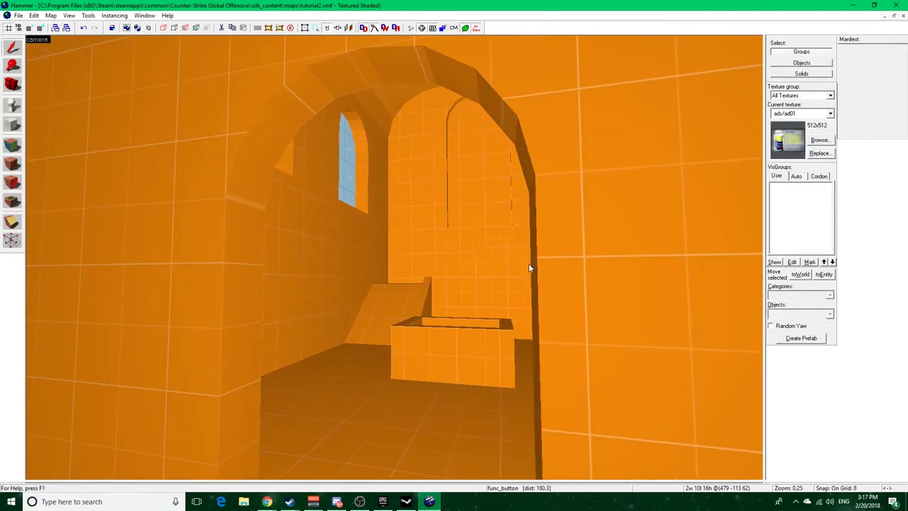
pyautogui.hotkey('shift', 'z')
pyautogui.click(884, 15)
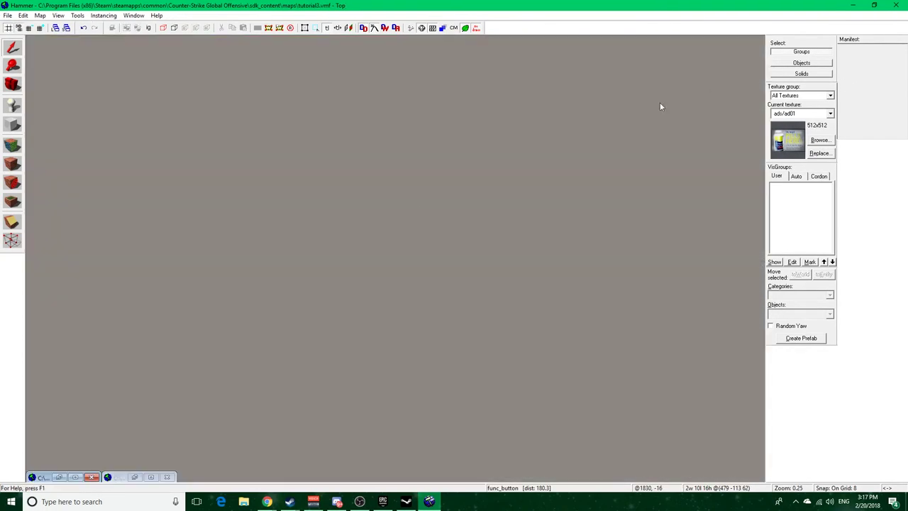
pyautogui.click(76, 477)
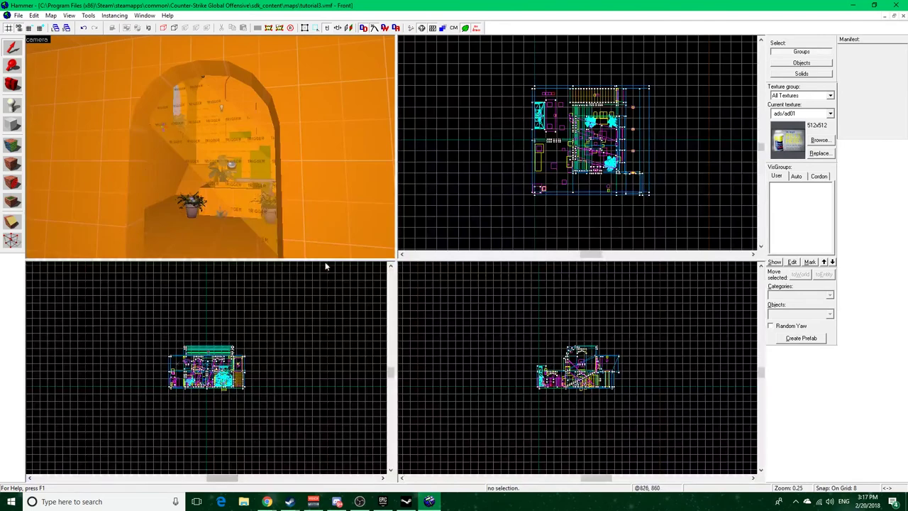
# Review the courtyard func_dustmotes entity's particle color, maximum speed, lifetime and size properties, and close them
pyautogui.doubleClick(249, 163)
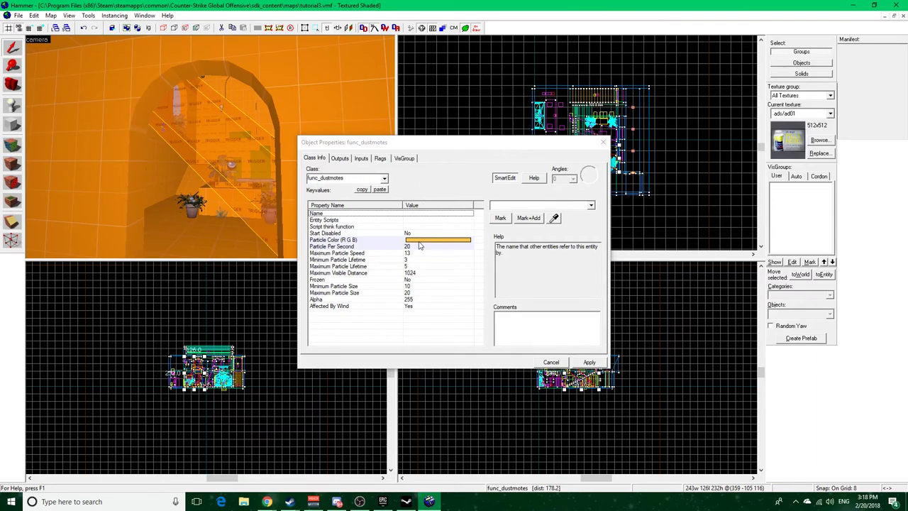
pyautogui.click(383, 241)
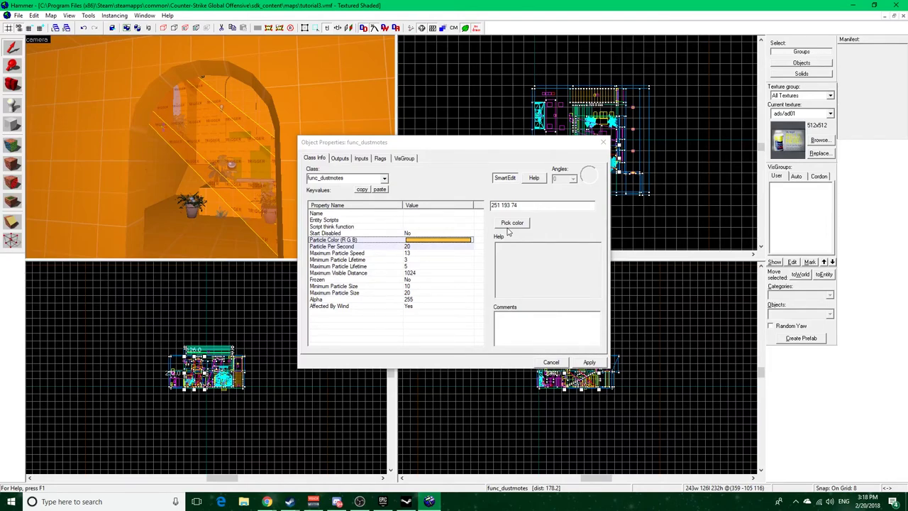
pyautogui.click(409, 253)
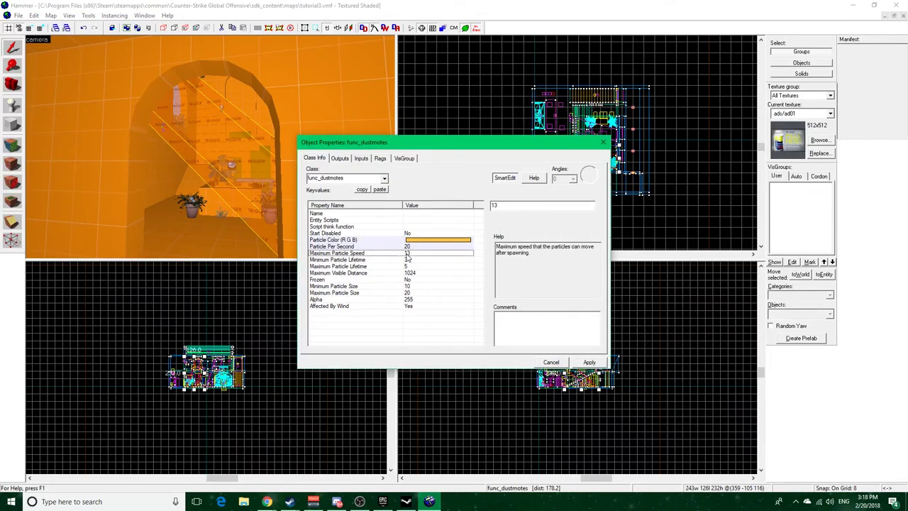
pyautogui.click(383, 267)
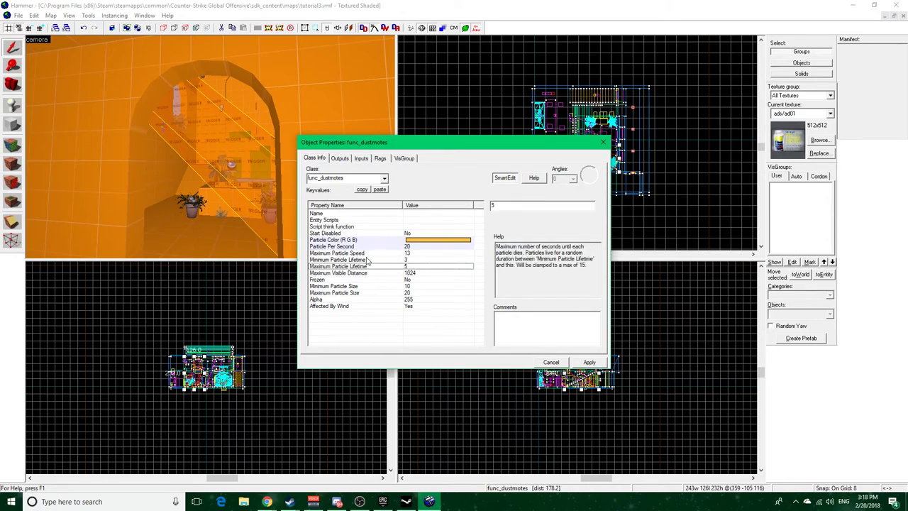
pyautogui.click(366, 287)
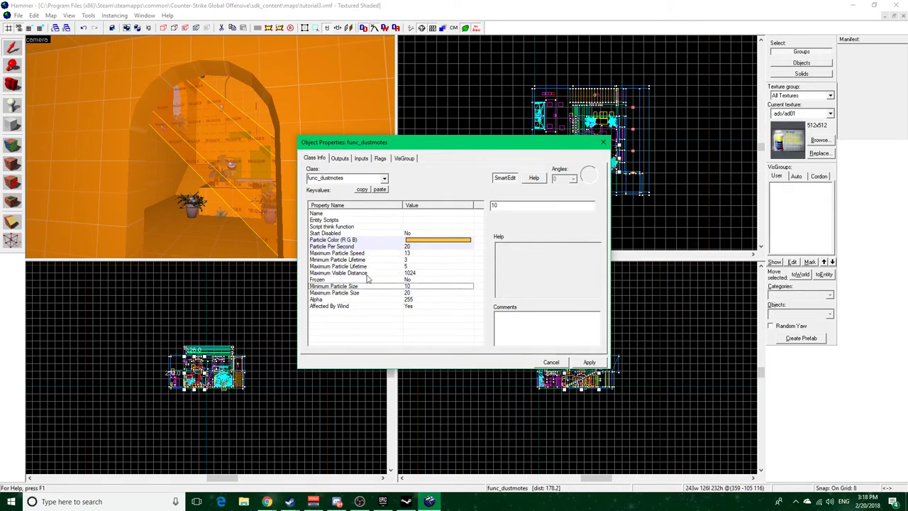
pyautogui.click(422, 242)
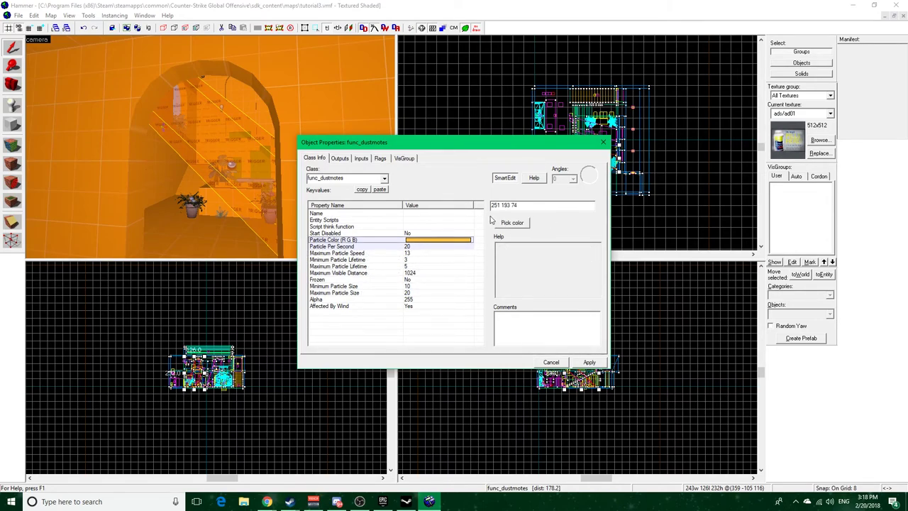
pyautogui.click(602, 143)
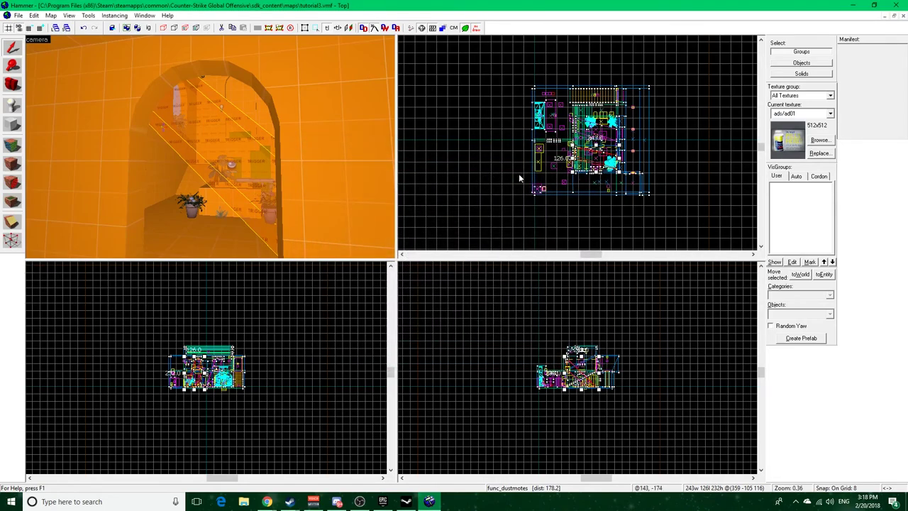
# Examine the func_dustmotes volume and the nearby keypad wall up close in the camera view
pyautogui.press('z')
pyautogui.press('w')
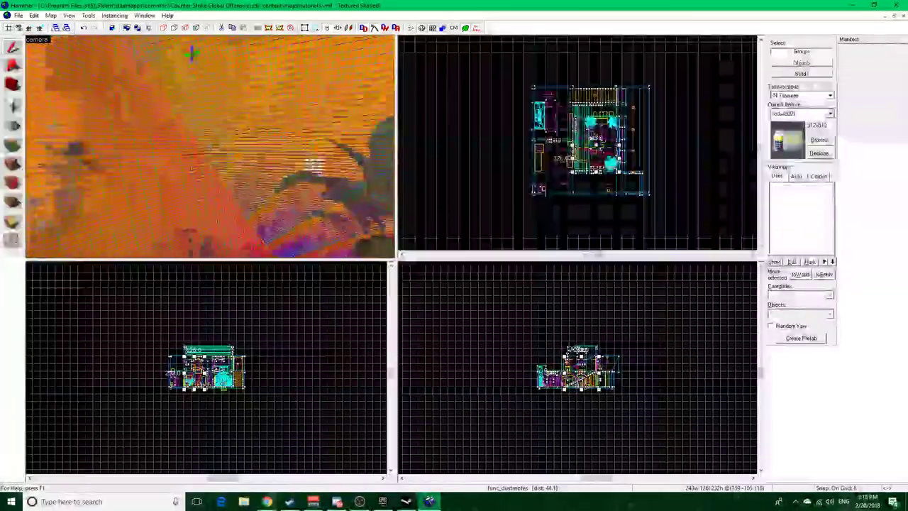
pyautogui.press('s')
pyautogui.press('z')
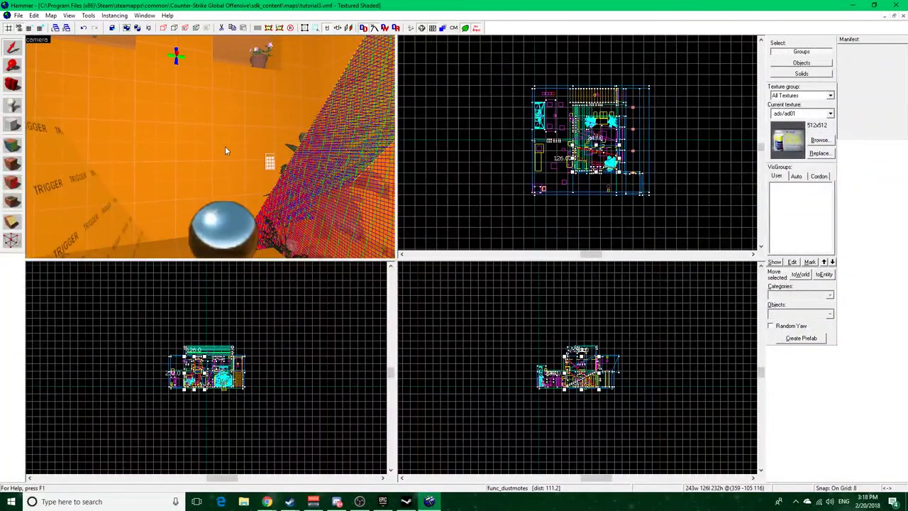
# Inspect the outputs of the keypad func_button beside the corner plant in tutorial3.vmf, and close its properties unedited
pyautogui.scroll(5, 210, 147)
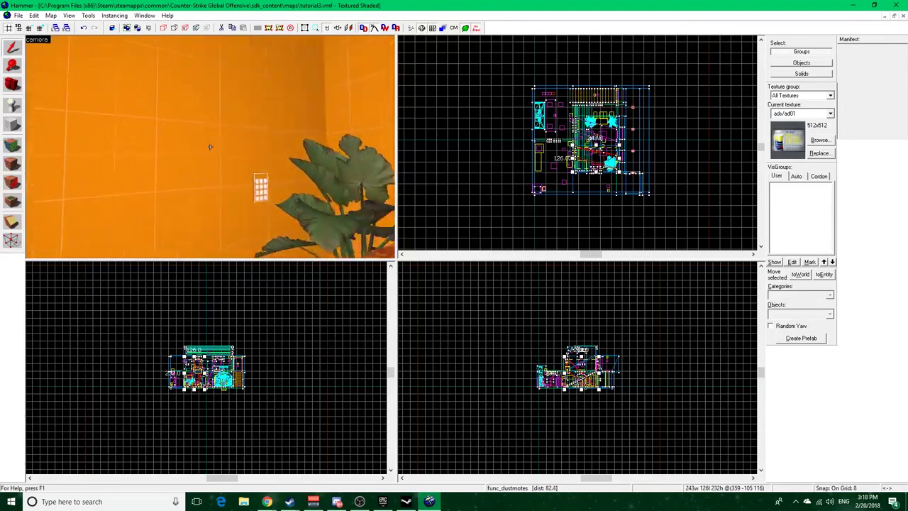
pyautogui.scroll(3, 210, 147)
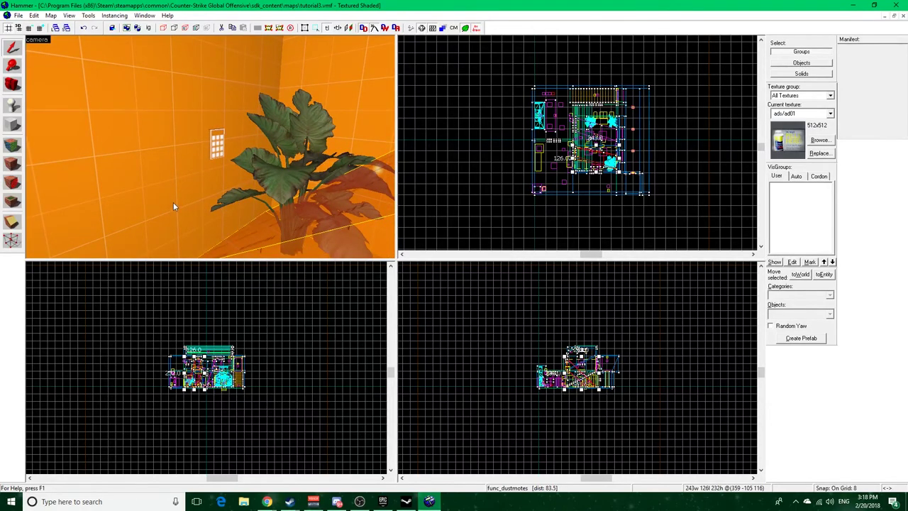
pyautogui.press('z')
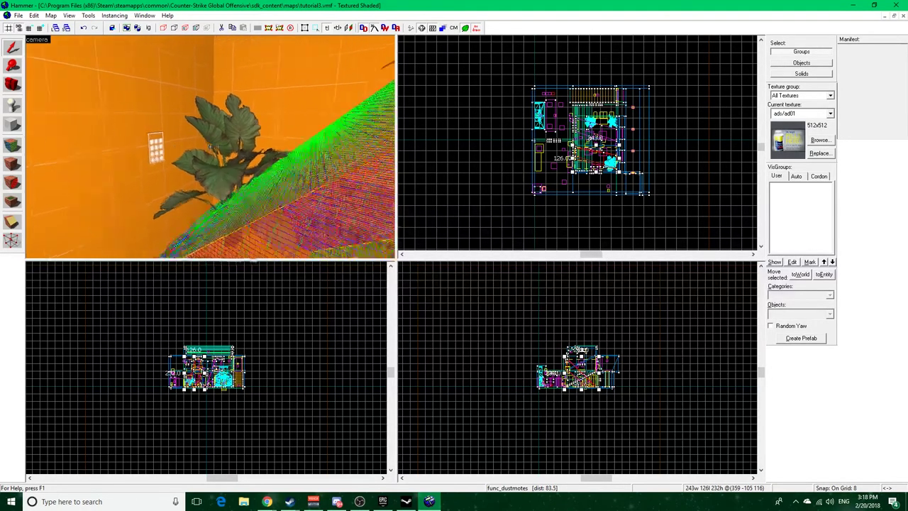
pyautogui.press('w')
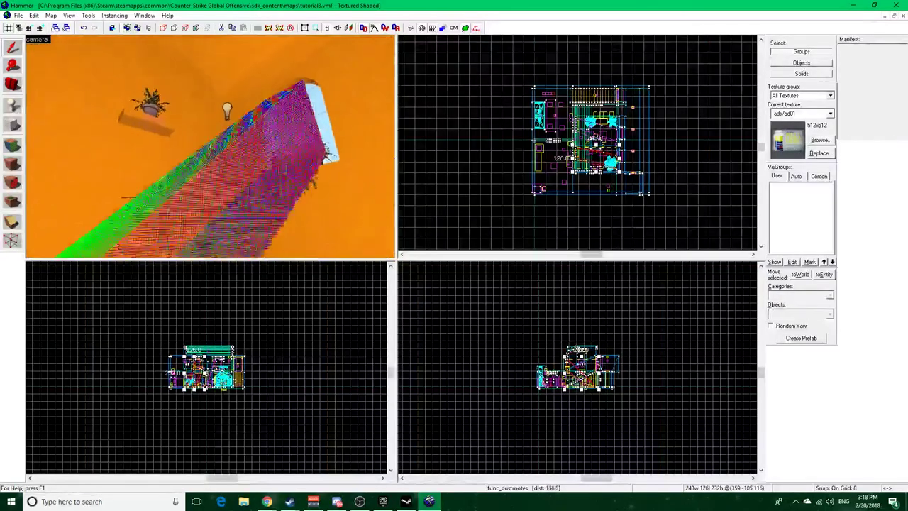
pyautogui.press('z')
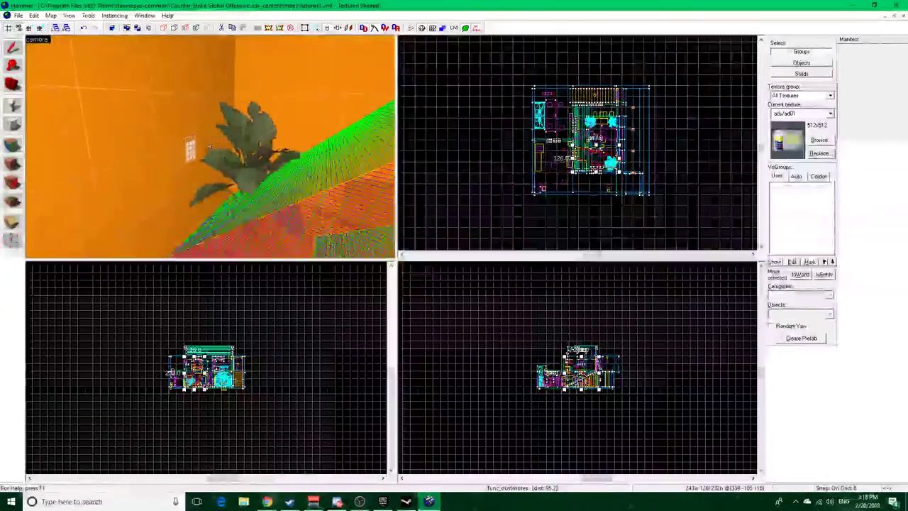
pyautogui.moveTo(210, 149); pyautogui.dragTo(192, 152)
pyautogui.doubleClick(153, 149)
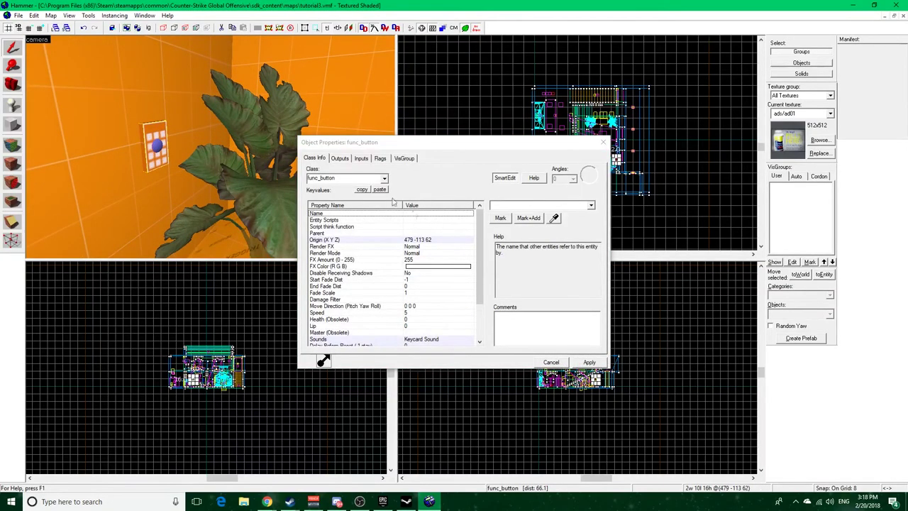
pyautogui.click(340, 159)
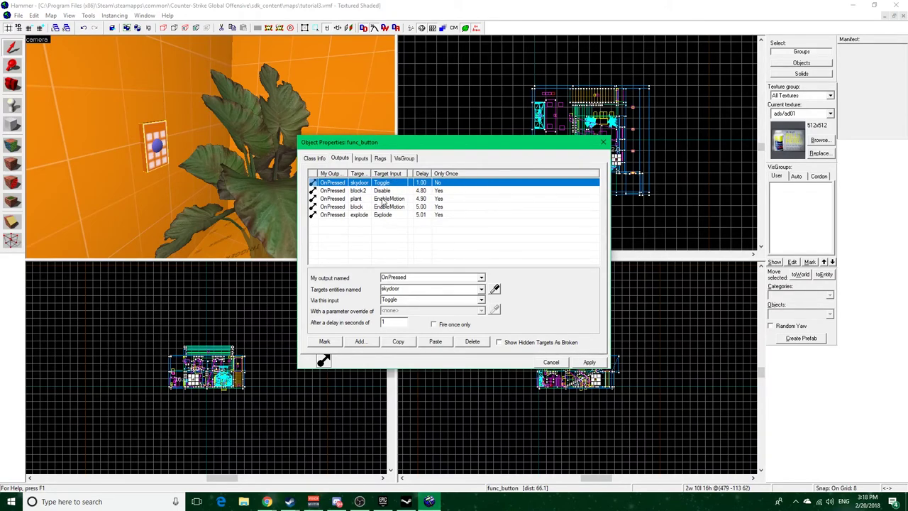
pyautogui.click(603, 143)
# Select the archway brush group in the furnished room and examine it from several distances in the camera view
pyautogui.press('z')
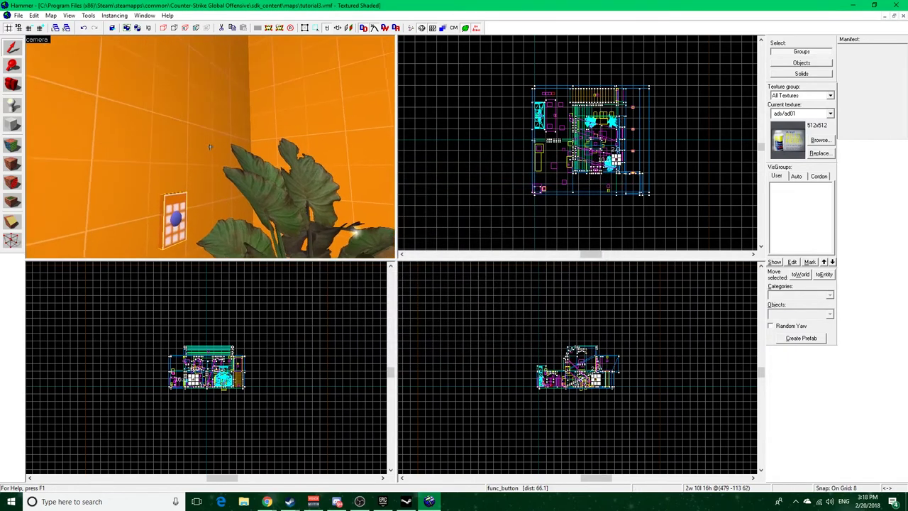
pyautogui.press('w')
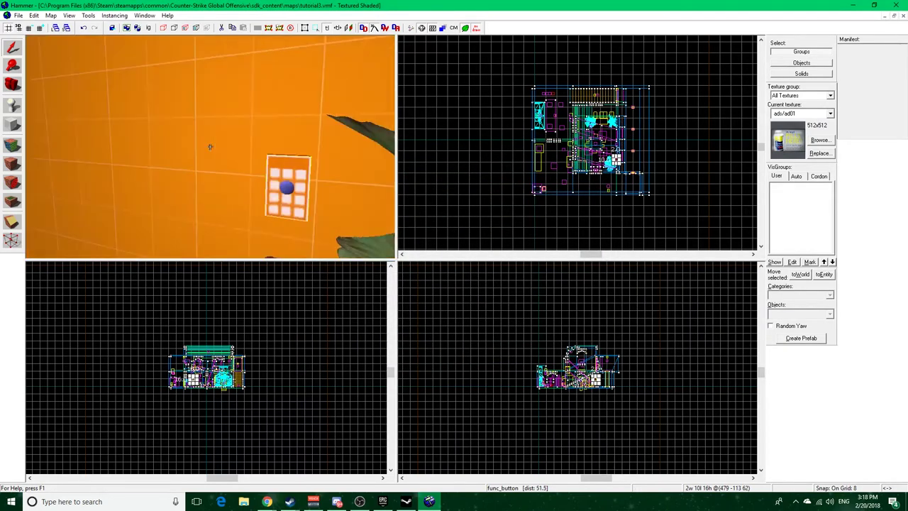
pyautogui.press('w')
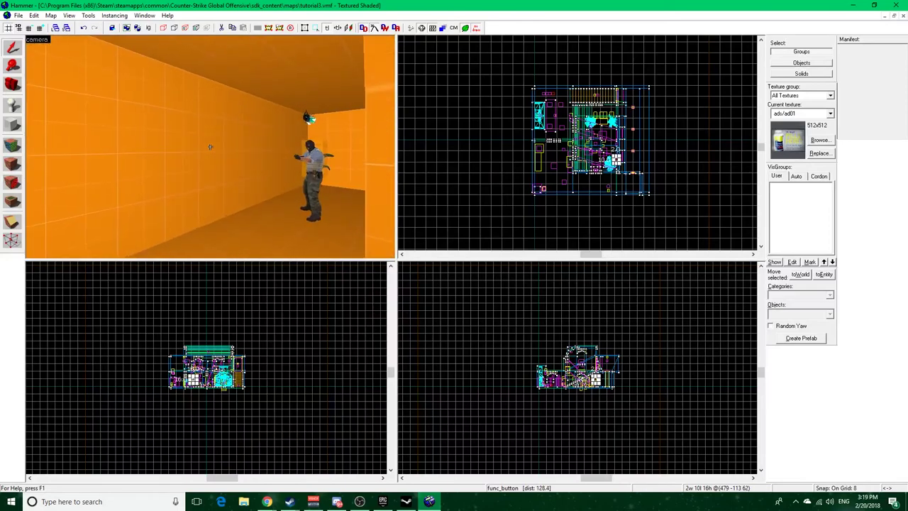
pyautogui.moveTo(210, 146); pyautogui.dragTo(210, 146)
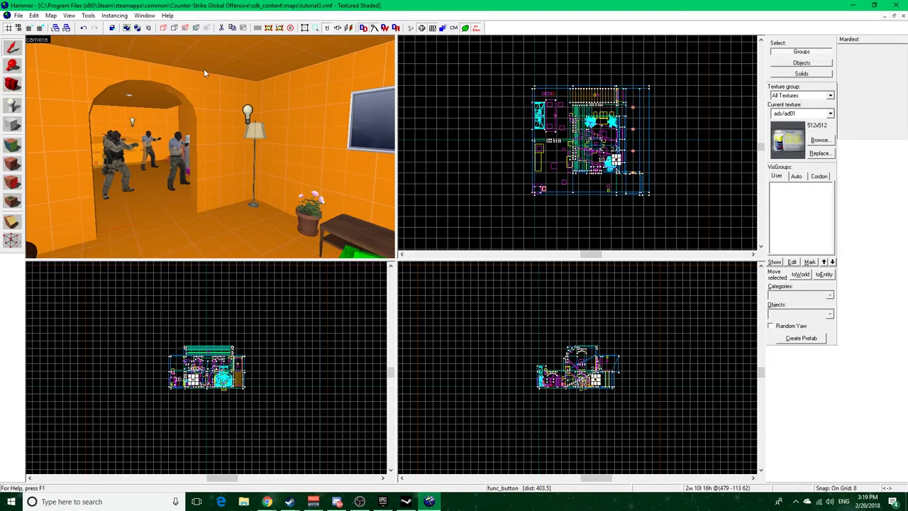
pyautogui.click(171, 91)
pyautogui.press('z')
pyautogui.press('w')
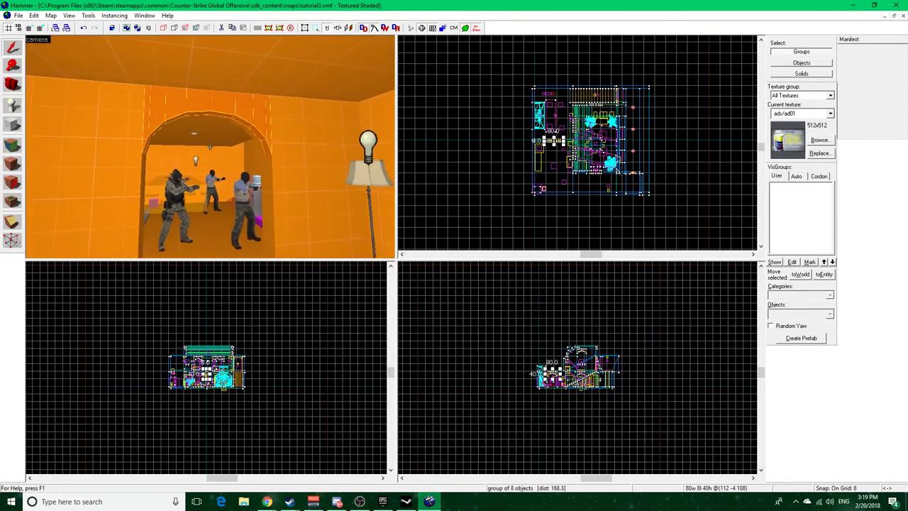
pyautogui.press('w')
pyautogui.press('s')
pyautogui.press('z')
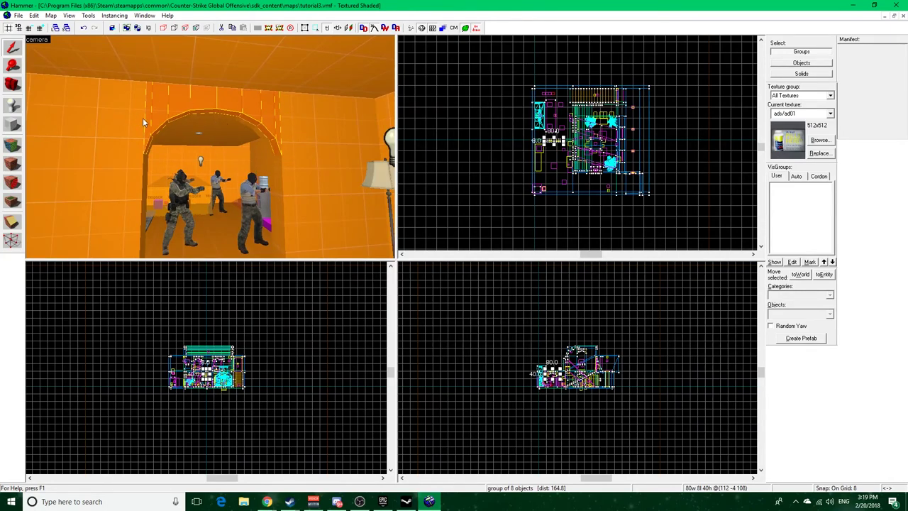
pyautogui.press('z')
pyautogui.press('s')
pyautogui.press('z')
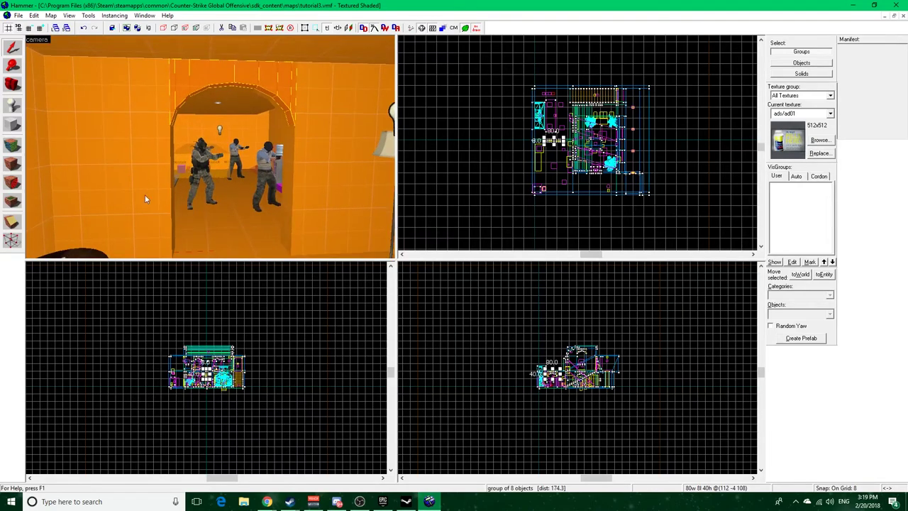
pyautogui.press('z')
# Check the properties of the floor lamp prop_static beside the archway, close them unedited, and look over the room
pyautogui.doubleClick(252, 69)
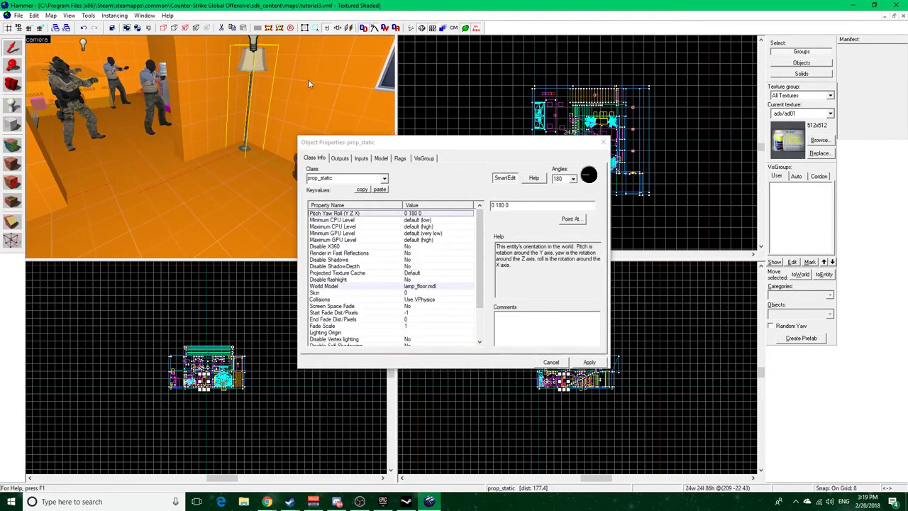
pyautogui.click(600, 141)
pyautogui.press('z')
pyautogui.press('z')
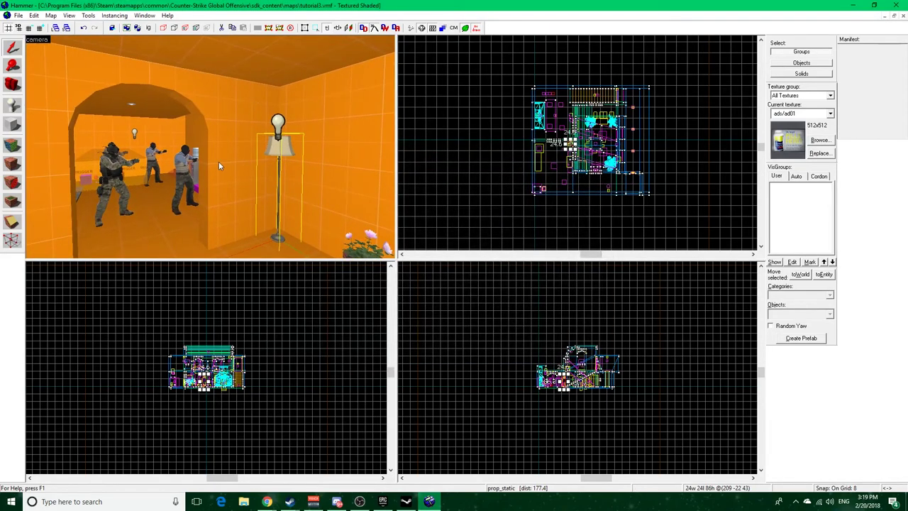
pyautogui.press('z')
pyautogui.press('s')
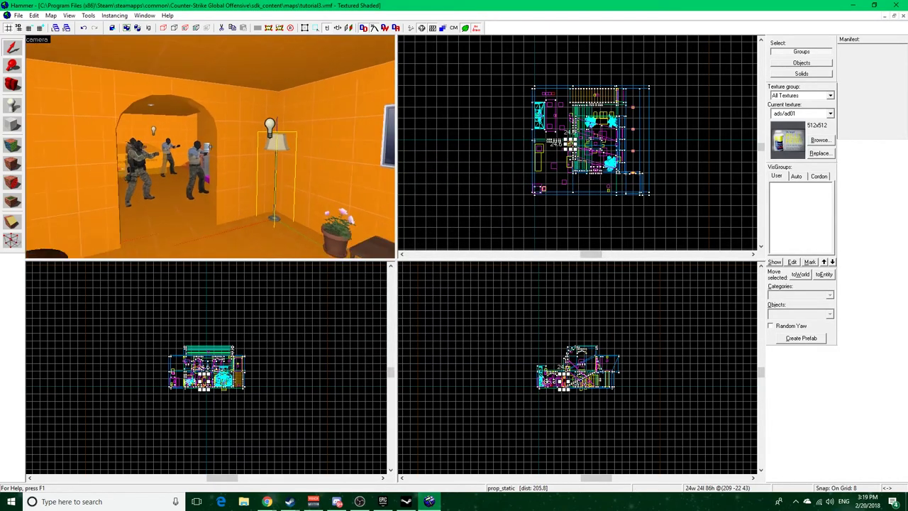
pyautogui.press('s')
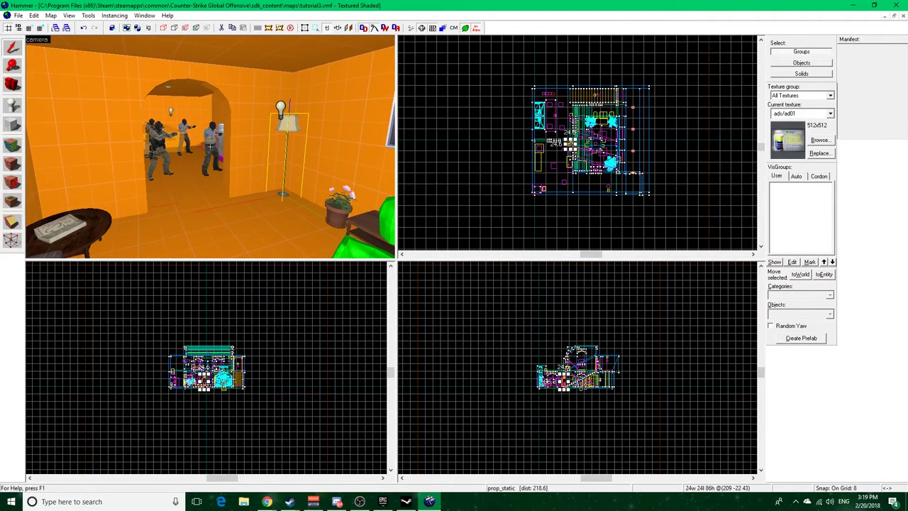
pyautogui.press('w')
pyautogui.press('z')
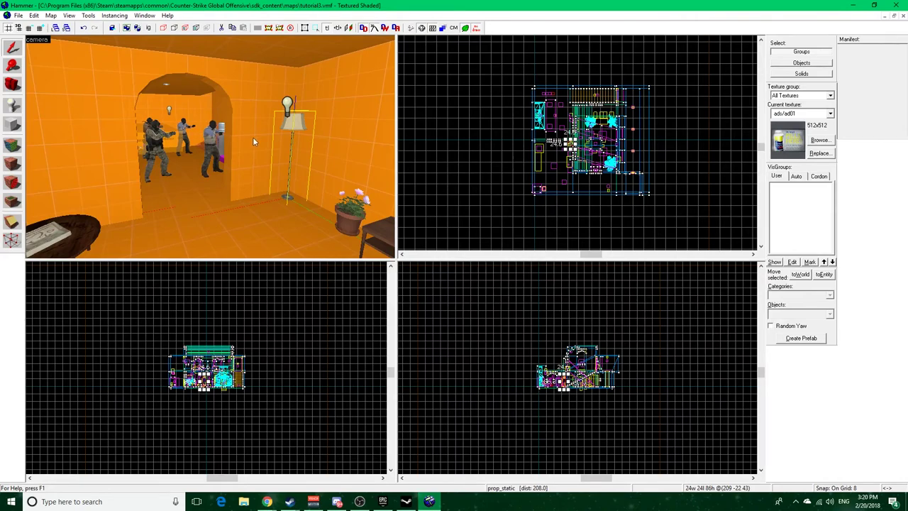
# Place an info_player_terrorist entity on the open floor between the side table and the flower pot
pyautogui.press('z')
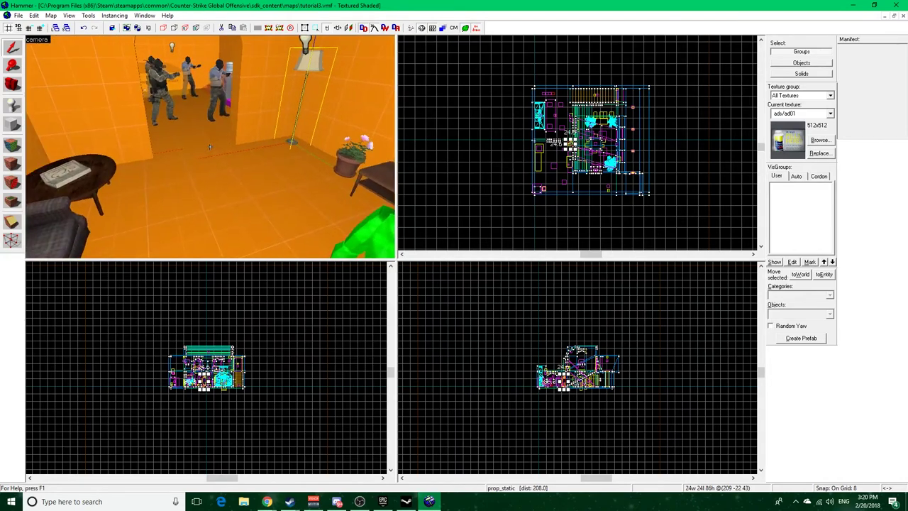
pyautogui.click(14, 106)
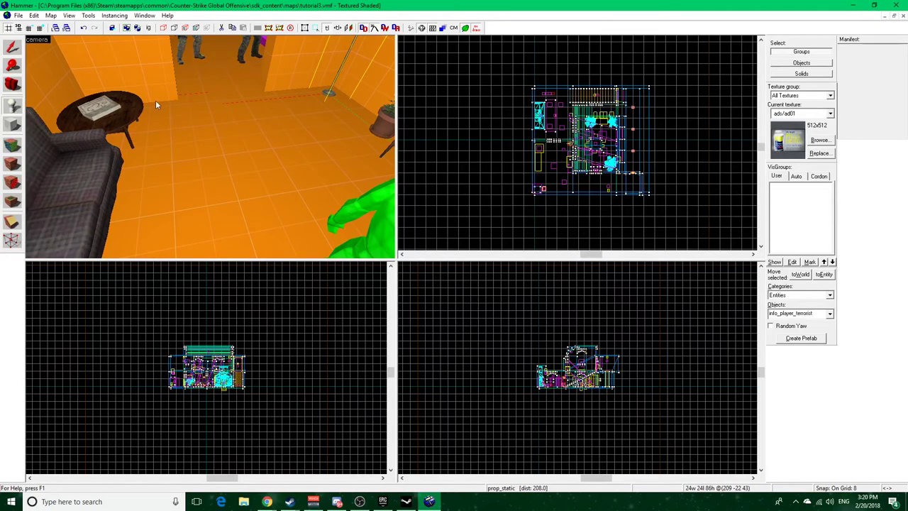
pyautogui.press('z')
pyautogui.press('z')
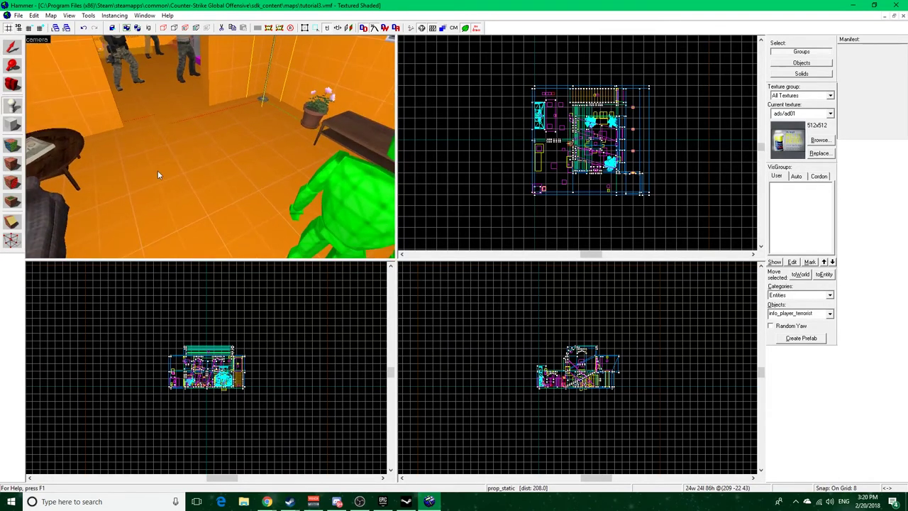
pyautogui.click(157, 169)
# Open the object properties of the newly placed info_player_terrorist entity and frame its model in the camera view
pyautogui.click(14, 48)
pyautogui.doubleClick(131, 85)
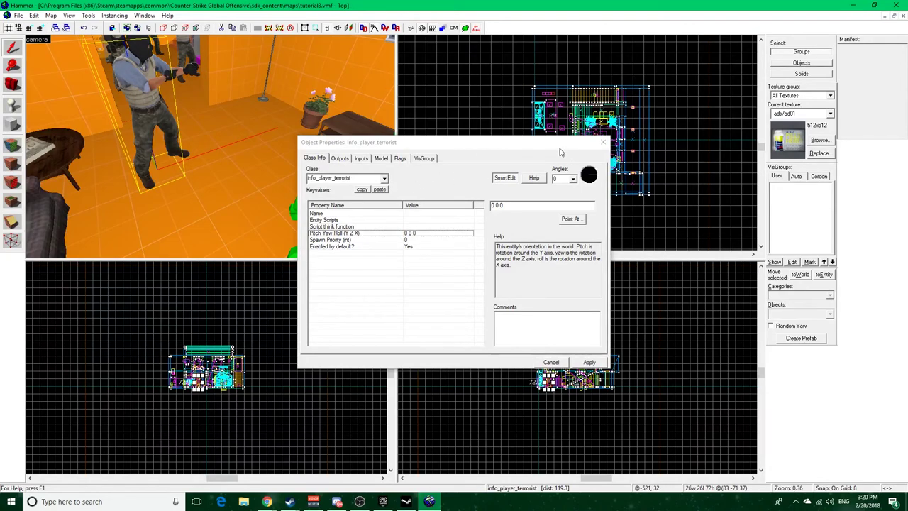
pyautogui.press('z')
pyautogui.press('w')
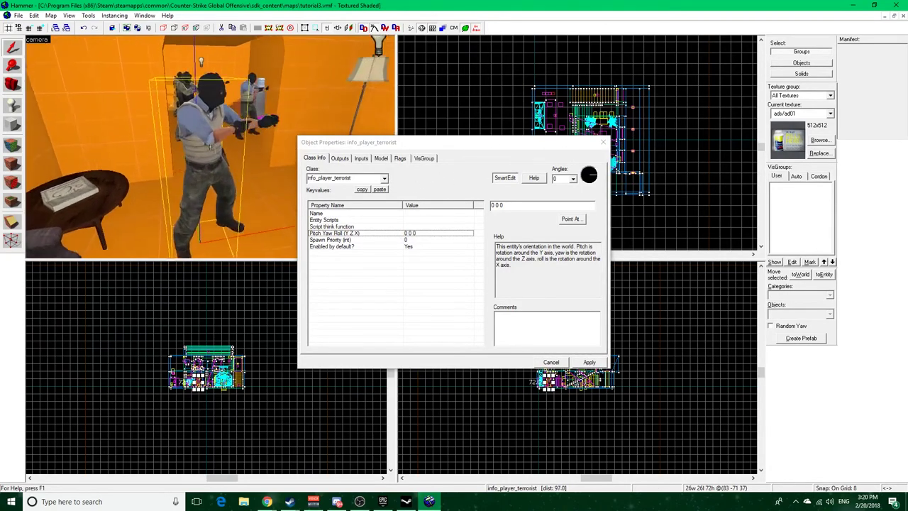
pyautogui.press('w')
pyautogui.press('z')
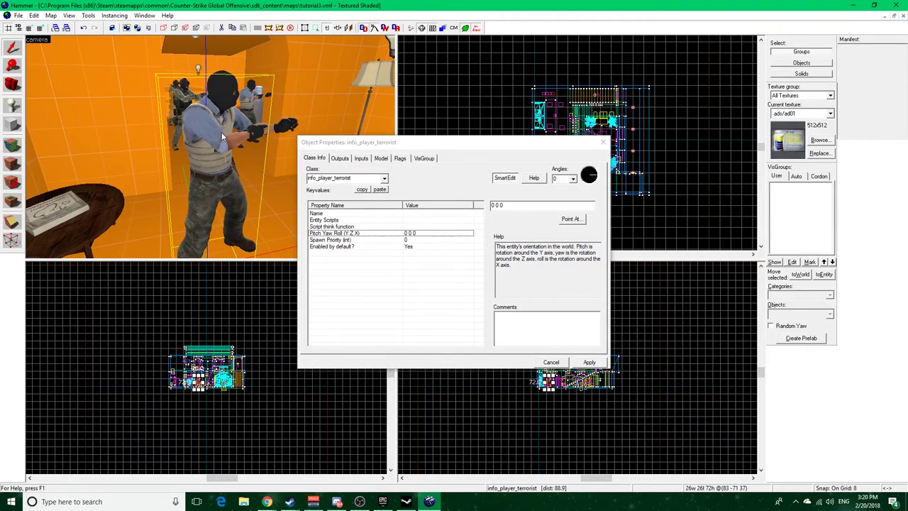
# Change the new entity's class from info_player_terrorist to prop_static, apply the change, and close its properties
pyautogui.click(383, 179)
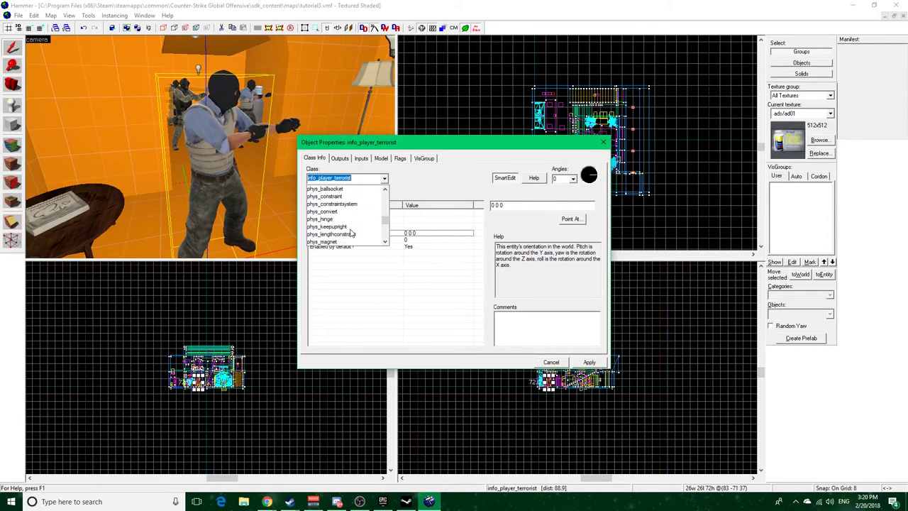
pyautogui.scroll(-7, 358, 226)
pyautogui.scroll(-7, 356, 226)
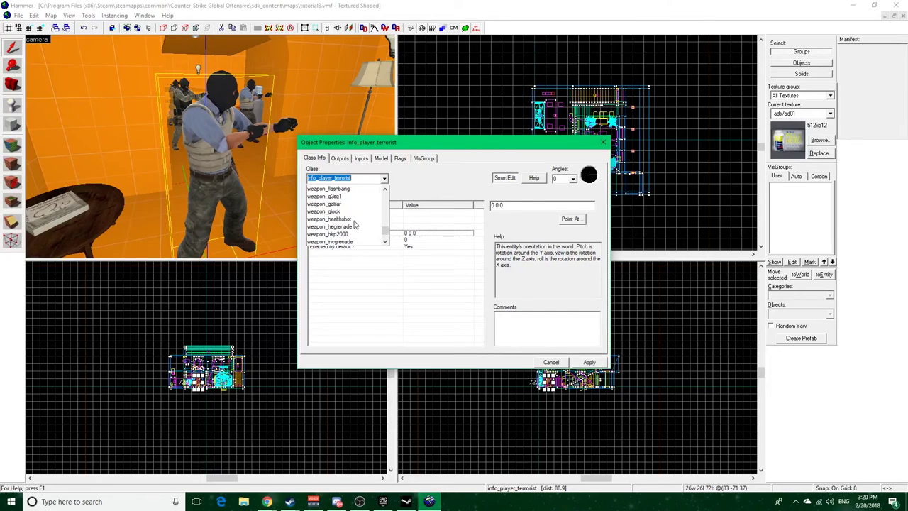
pyautogui.scroll(15, 346, 226)
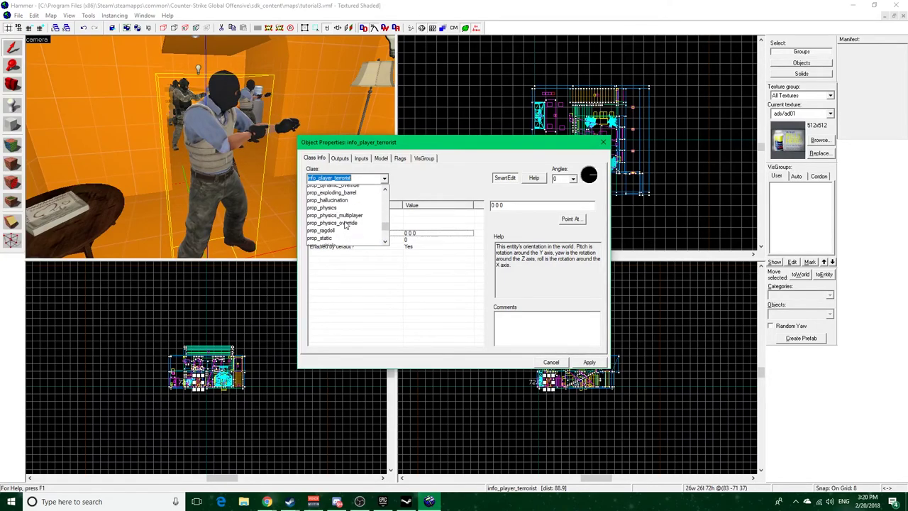
pyautogui.scroll(10, 346, 226)
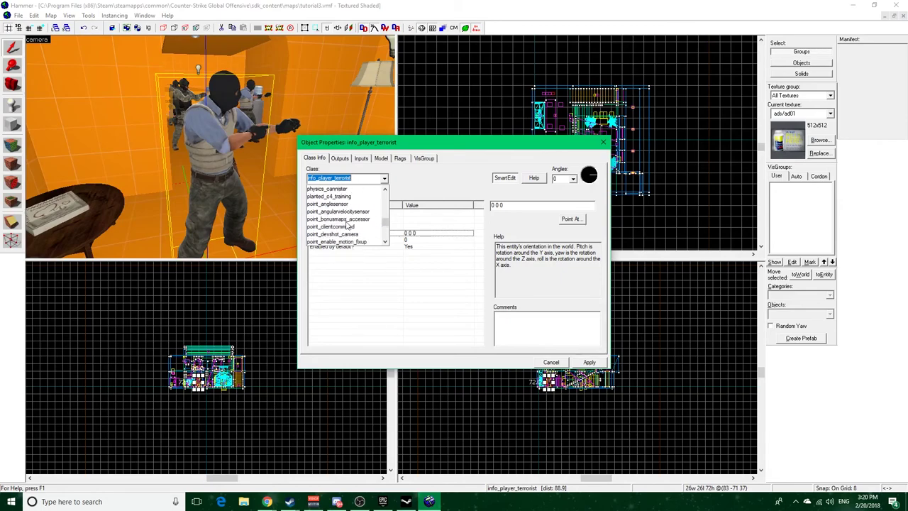
pyautogui.scroll(12, 346, 225)
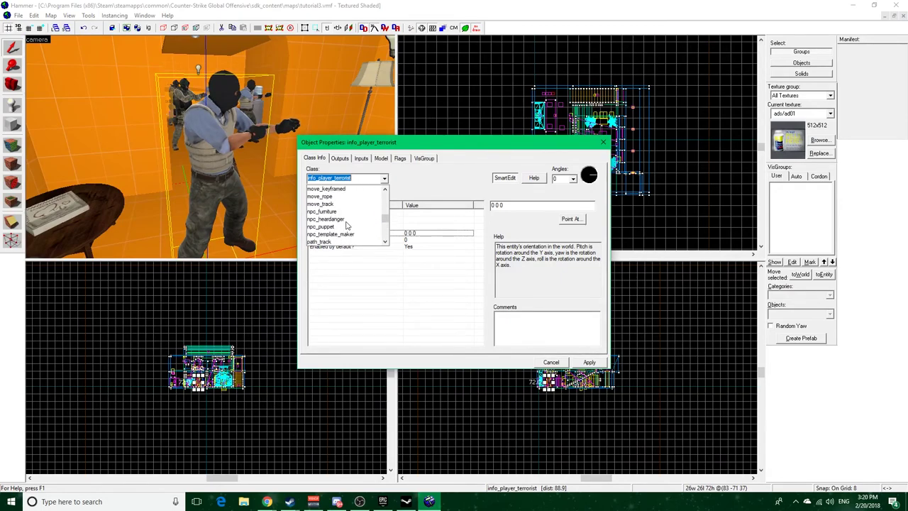
pyautogui.scroll(5, 347, 226)
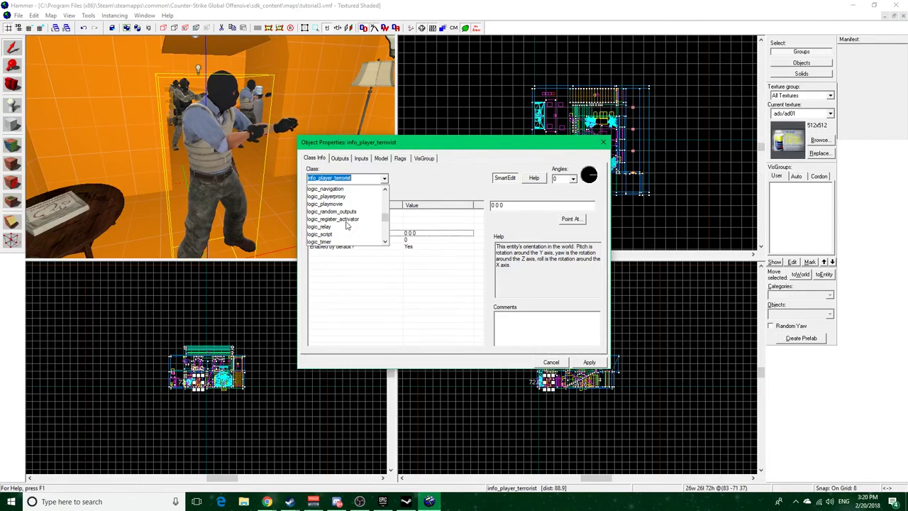
pyautogui.write('p')
pyautogui.write('rops')
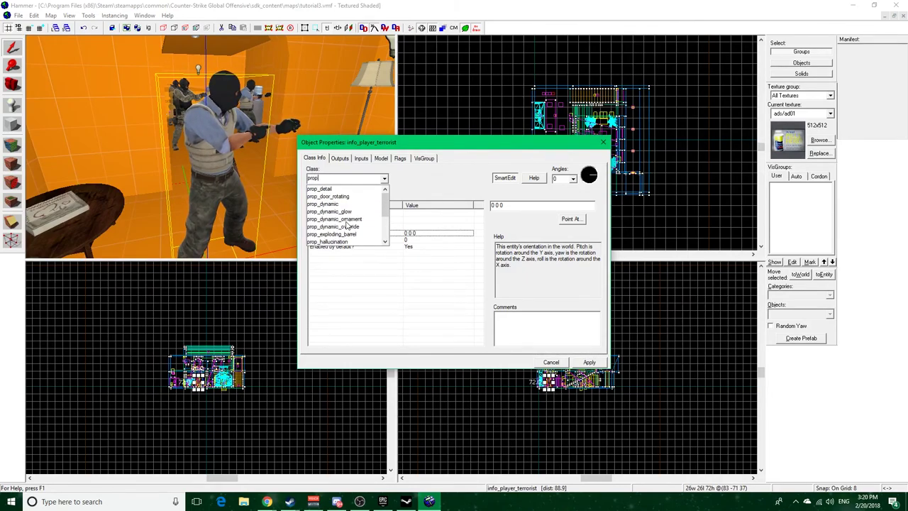
pyautogui.click(336, 190)
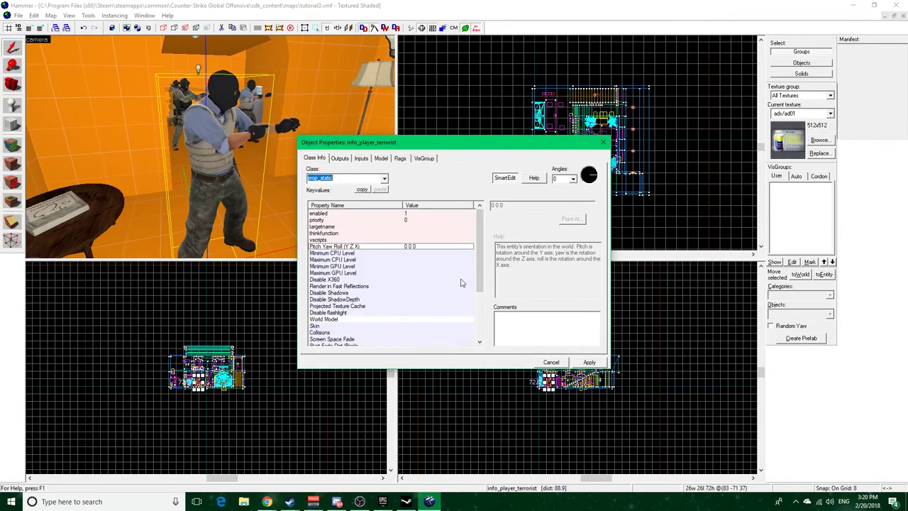
pyautogui.click(590, 362)
pyautogui.click(603, 142)
# Shift the new prop_static slightly in the top view to about 80 -72, and view it beside the couch
pyautogui.scroll(5, 606, 148)
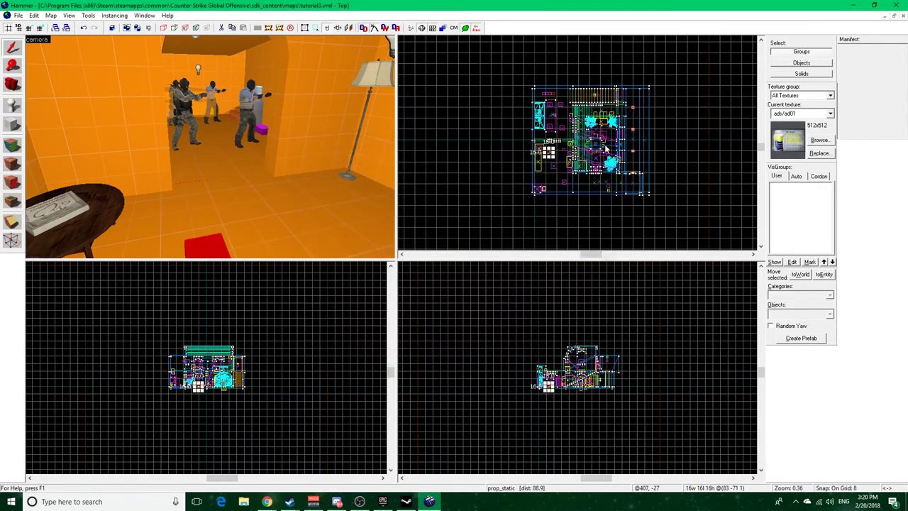
pyautogui.scroll(8, 528, 146)
pyautogui.moveTo(532, 145); pyautogui.dragTo(523, 149)
pyautogui.press('z')
pyautogui.press('s')
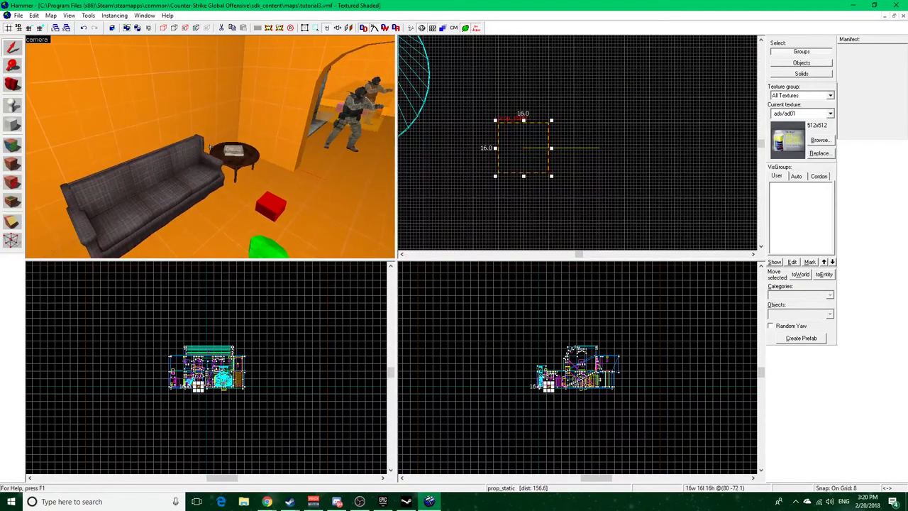
# Examine the object properties of the couch, the fireplace and the side table, closing each one after viewing
pyautogui.doubleClick(177, 170)
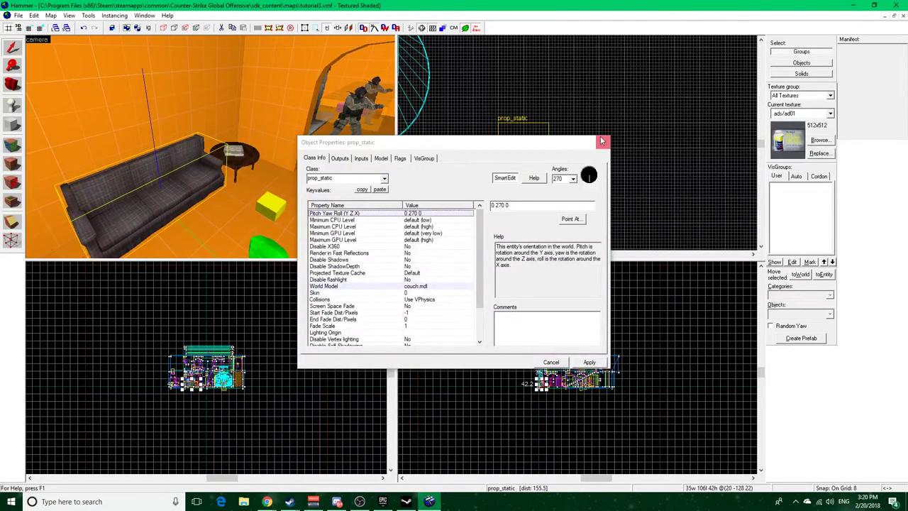
pyautogui.press('Escape')
pyautogui.press('z')
pyautogui.press('d')
pyautogui.press('z')
pyautogui.doubleClick(235, 105)
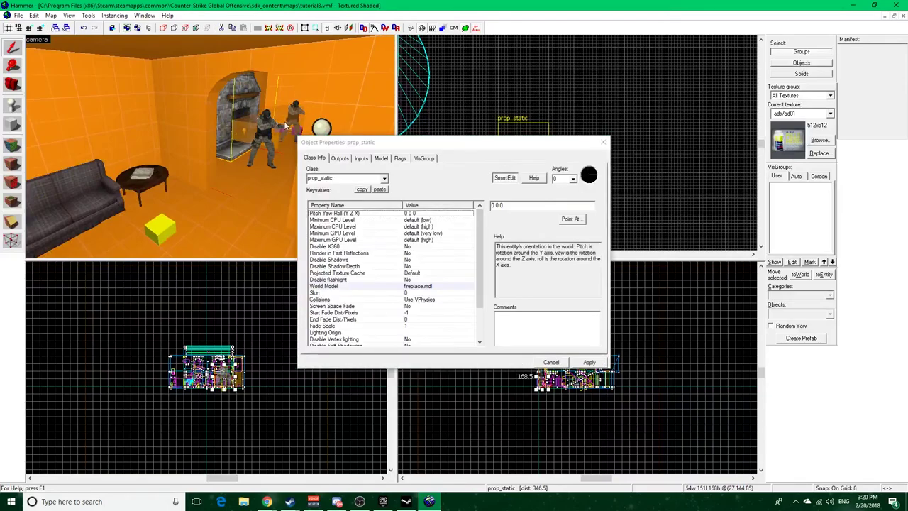
pyautogui.click(603, 143)
pyautogui.press('z')
pyautogui.press('z')
pyautogui.doubleClick(233, 150)
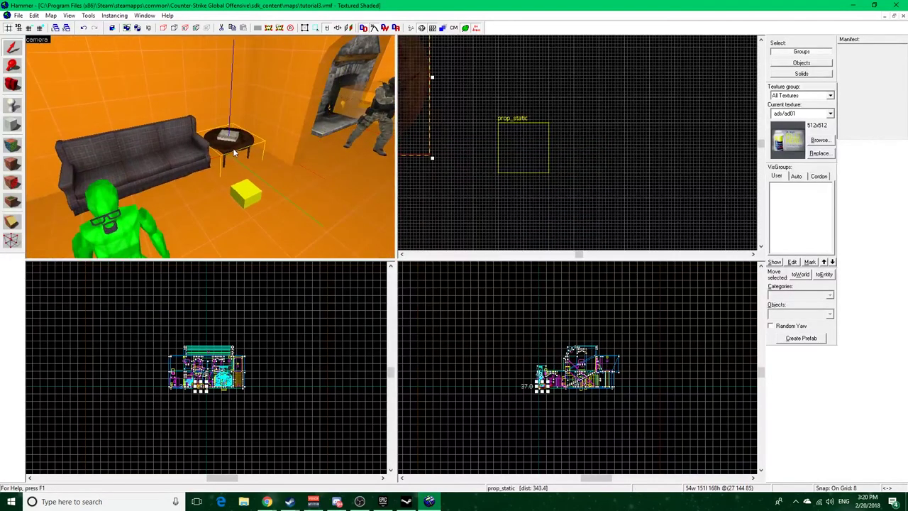
pyautogui.click(603, 143)
# Return to the new prop_static, check its properties, and duplicate it twice in the top view, at about 106 -72 and 134 -72
pyautogui.press('z')
pyautogui.press('w')
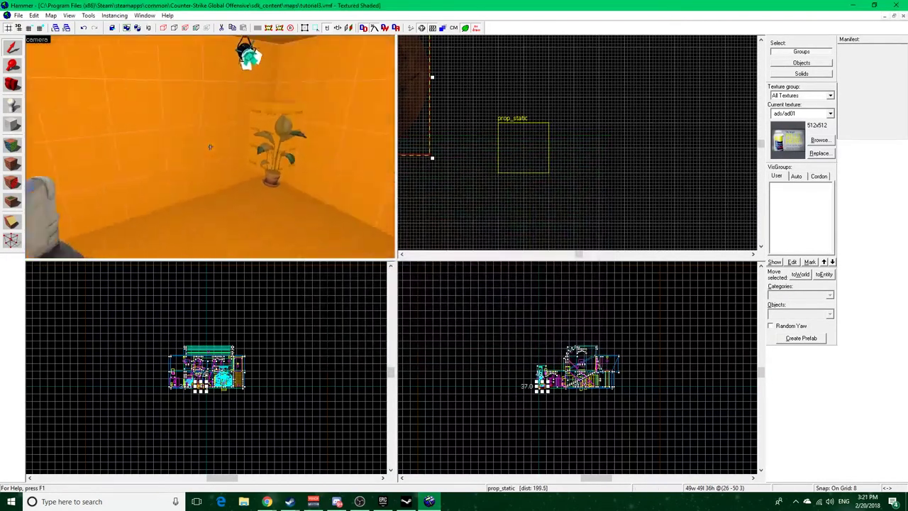
pyautogui.press('w')
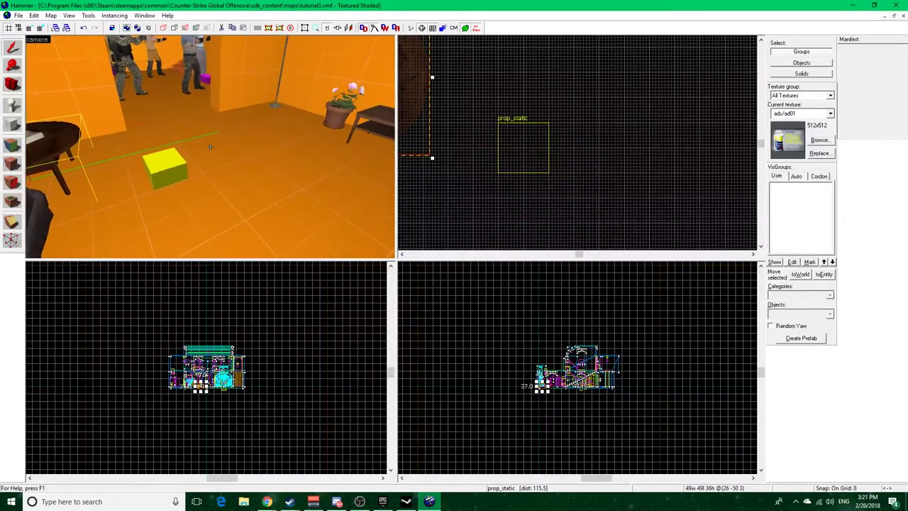
pyautogui.moveTo(210, 147); pyautogui.dragTo(186, 149)
pyautogui.doubleClick(186, 149)
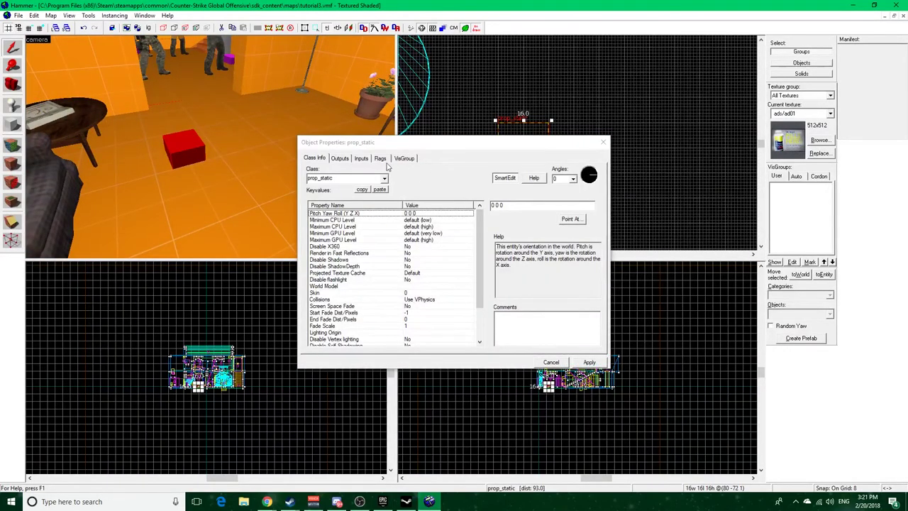
pyautogui.click(603, 142)
pyautogui.keyDown('shift'); pyautogui.moveTo(523, 146); pyautogui.dragTo(694, 147); pyautogui.keyUp('shift')
# Change the middle copy's class to prop_physics_multiplayer and apply the change
pyautogui.doubleClick(604, 148)
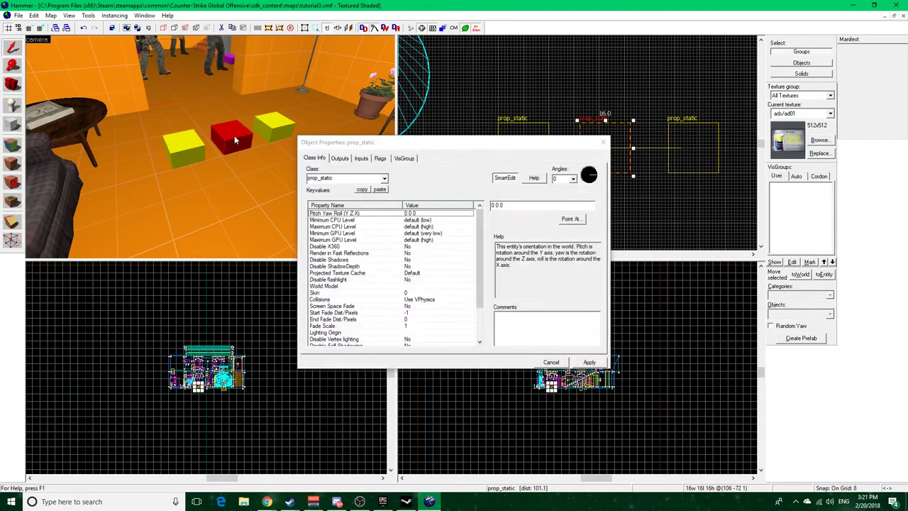
pyautogui.click(385, 179)
pyautogui.write('prop')
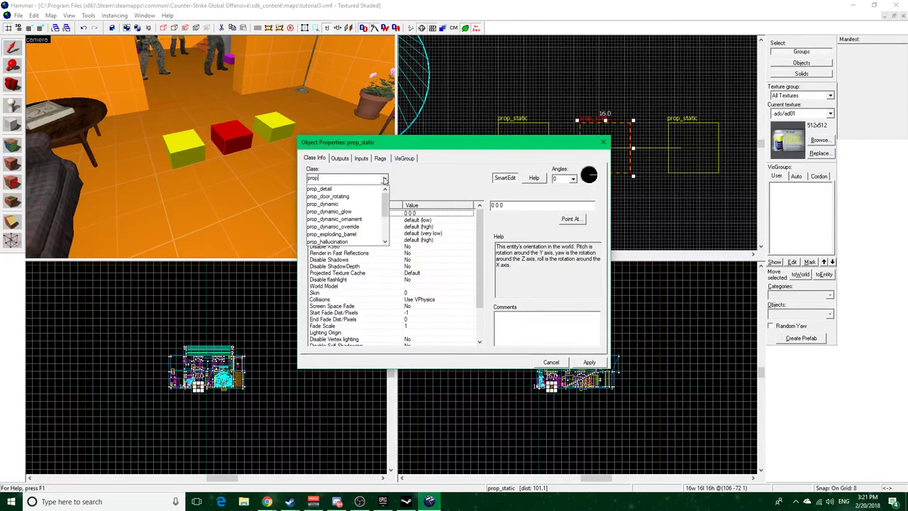
pyautogui.write('_p')
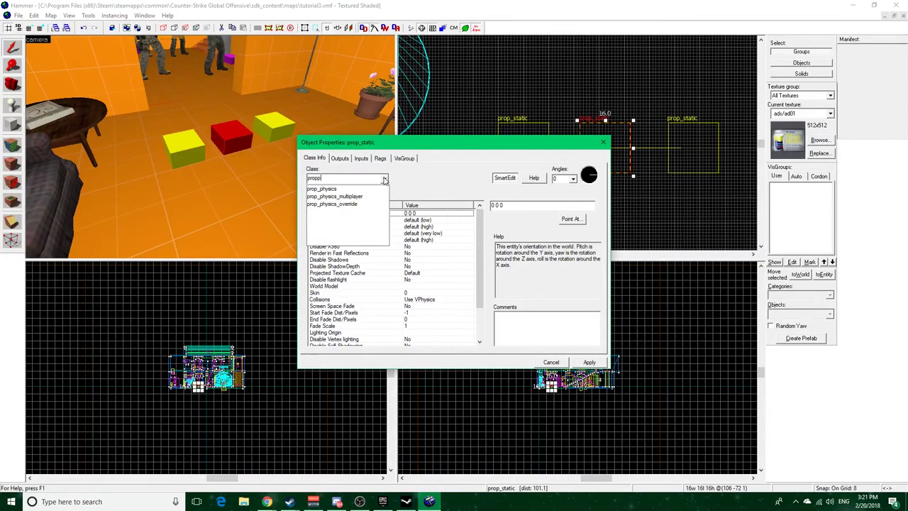
pyautogui.click(348, 196)
pyautogui.click(589, 362)
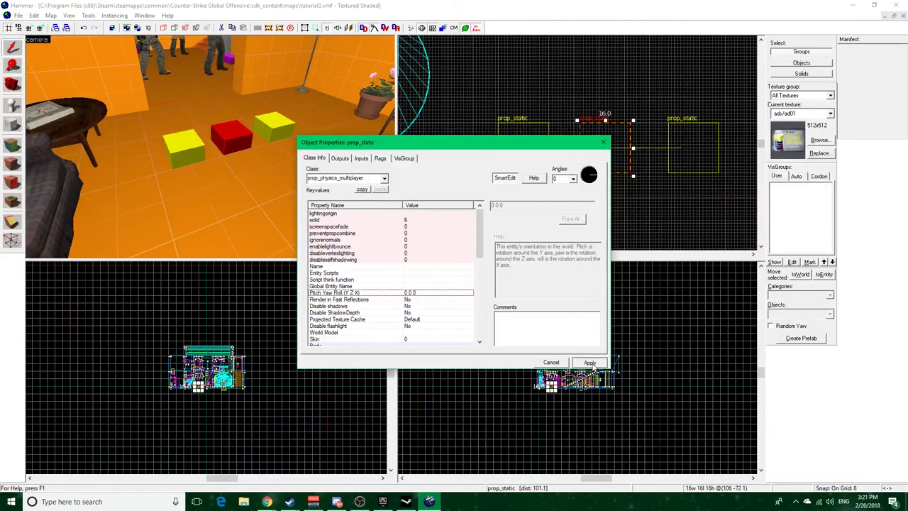
# Change the class of the copy nearest the flower pot to prop_dynamic and apply the change
pyautogui.click(282, 127)
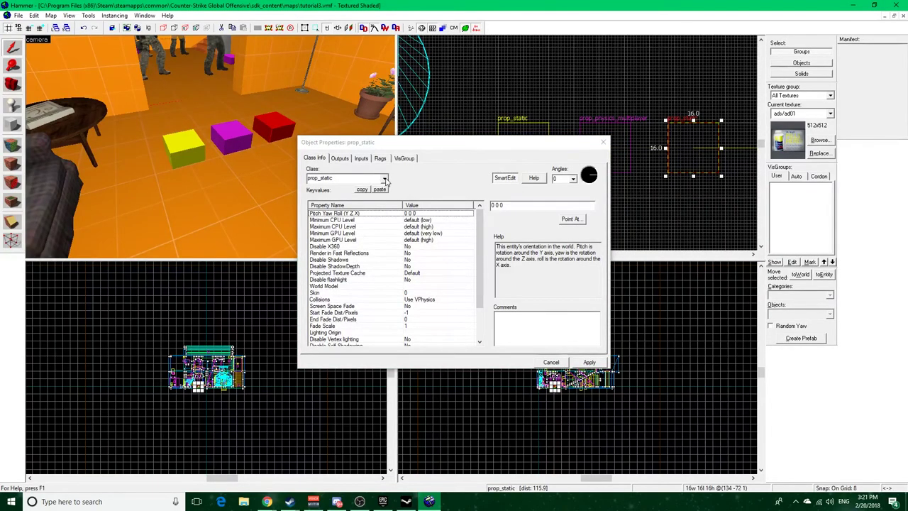
pyautogui.click(384, 179)
pyautogui.write('prop_')
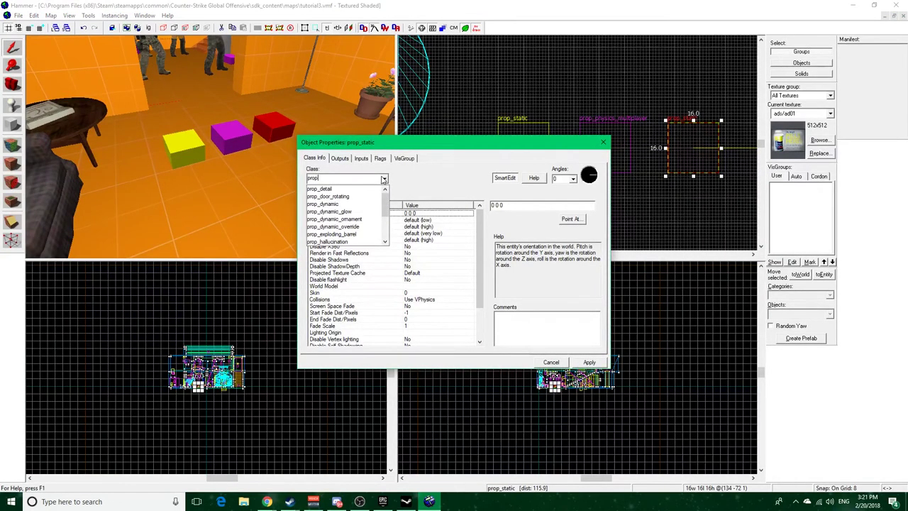
pyautogui.write('d')
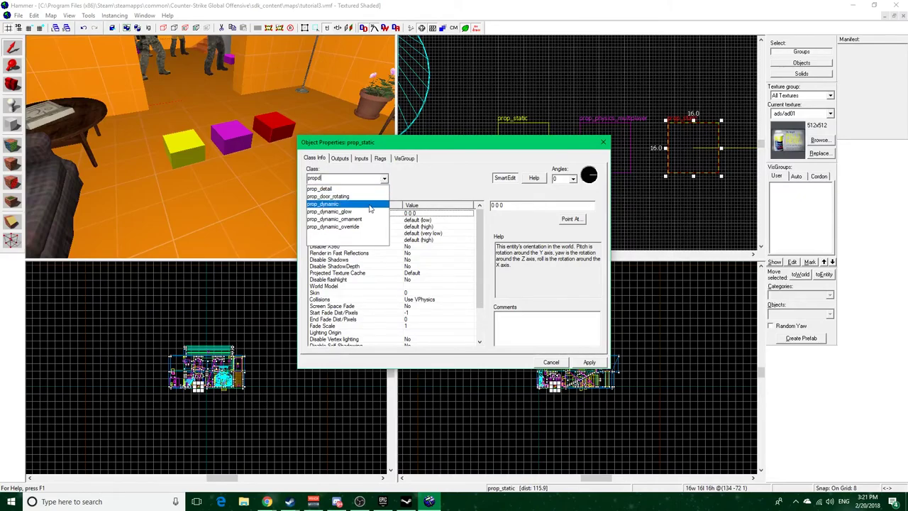
pyautogui.click(370, 204)
pyautogui.click(588, 361)
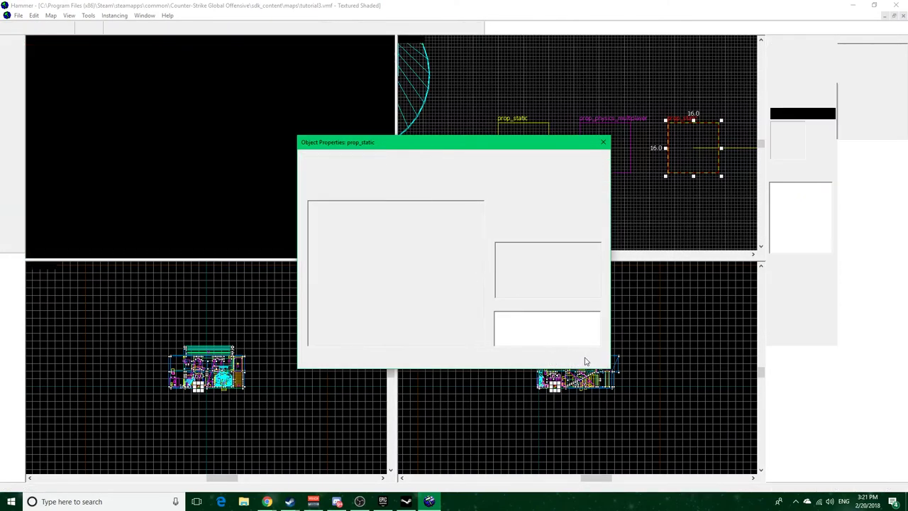
# Filter the entity classes by "prop" and look through the available prop types
pyautogui.click(383, 179)
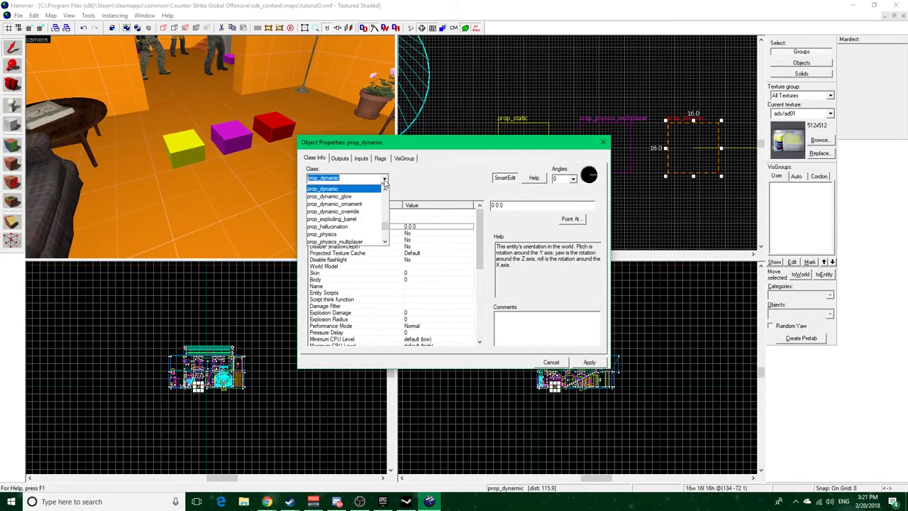
pyautogui.write('prop')
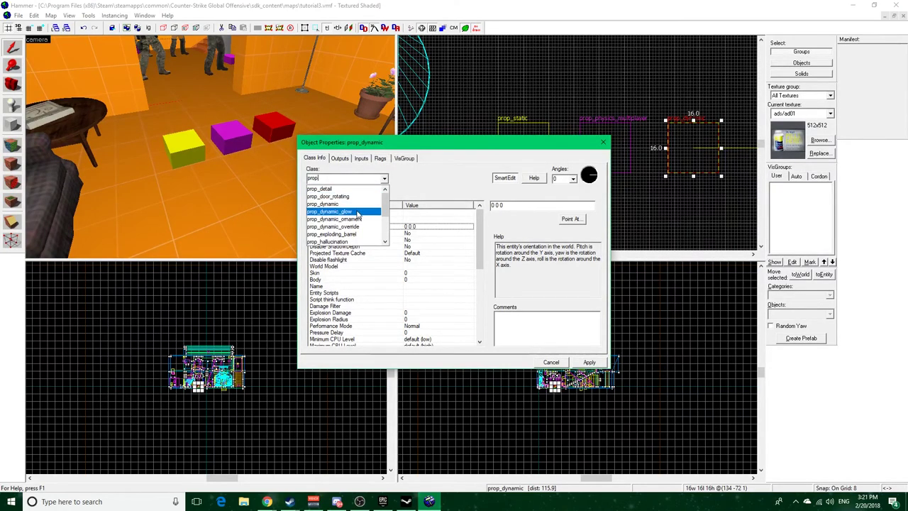
pyautogui.scroll(-2, 365, 220)
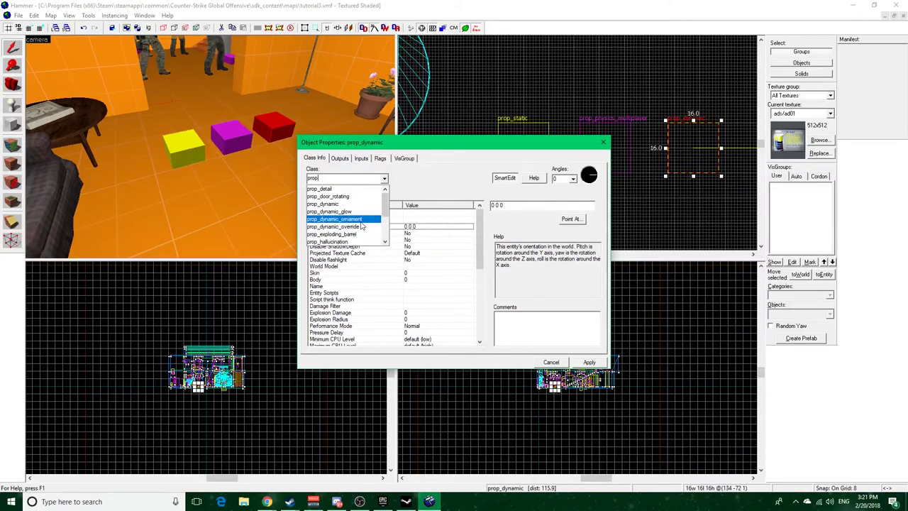
pyautogui.scroll(-2, 368, 223)
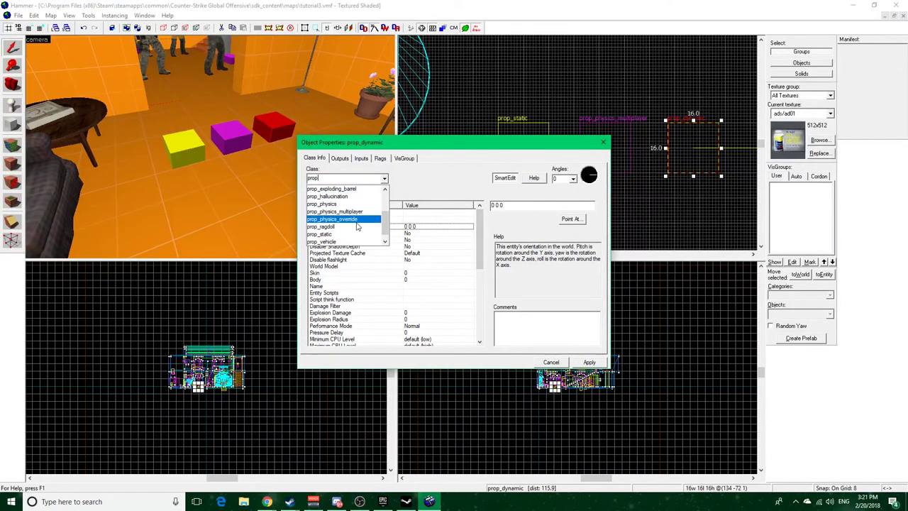
pyautogui.scroll(-1, 354, 222)
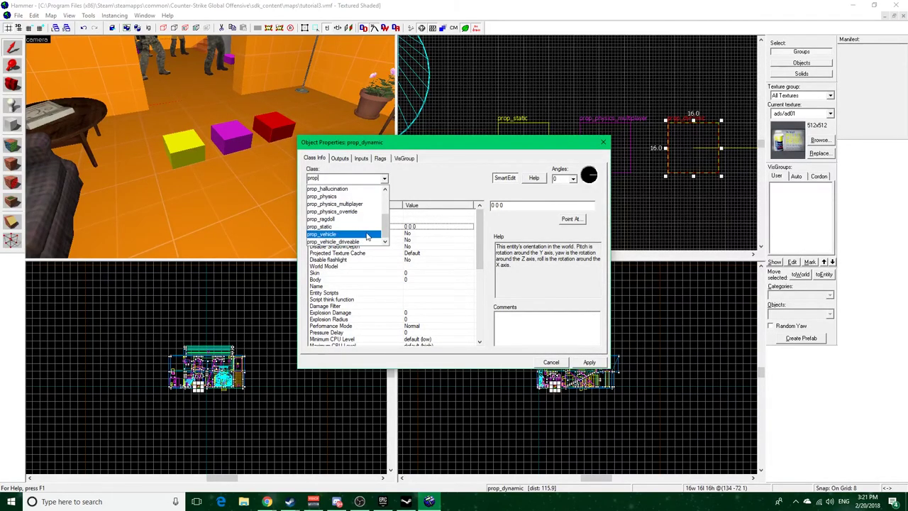
pyautogui.scroll(3, 362, 240)
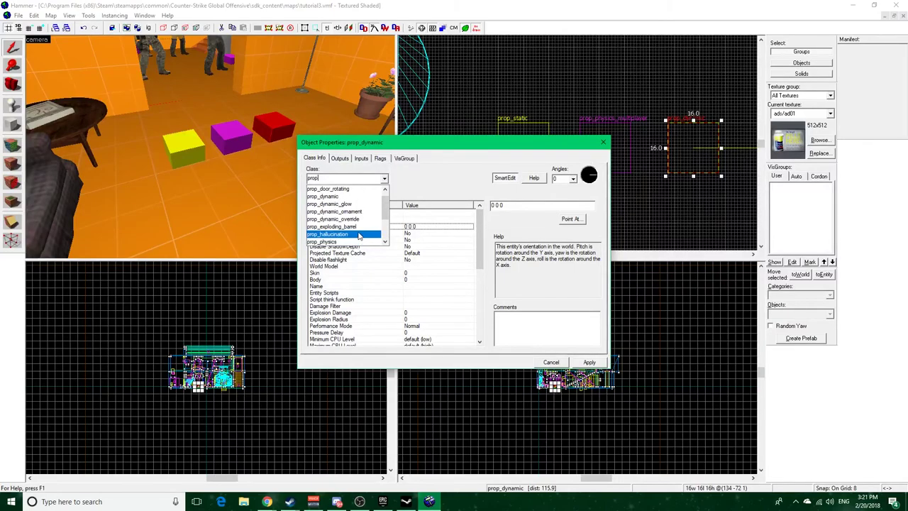
pyautogui.scroll(-3, 360, 237)
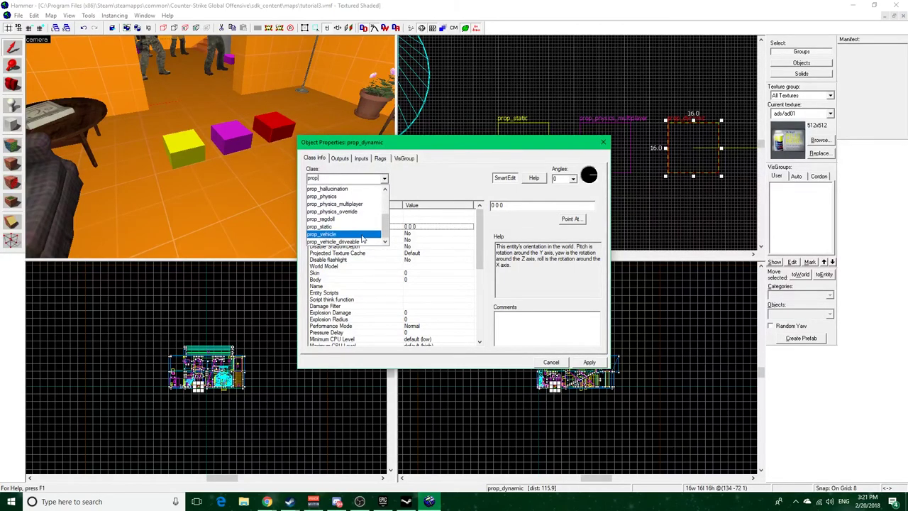
pyautogui.scroll(1, 362, 240)
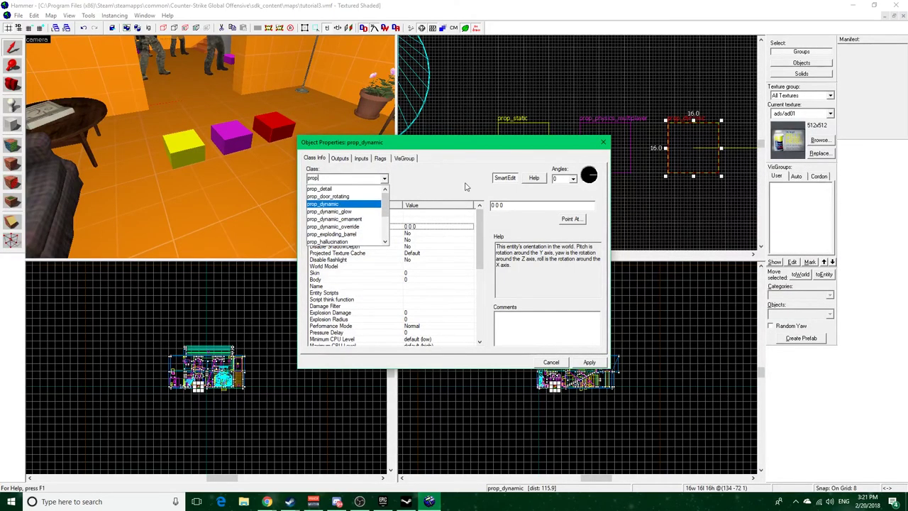
# Reselect prop_dynamic as the entity's class, apply it, and close the object properties
pyautogui.click(603, 145)
pyautogui.click(384, 180)
pyautogui.click(384, 179)
pyautogui.click(383, 179)
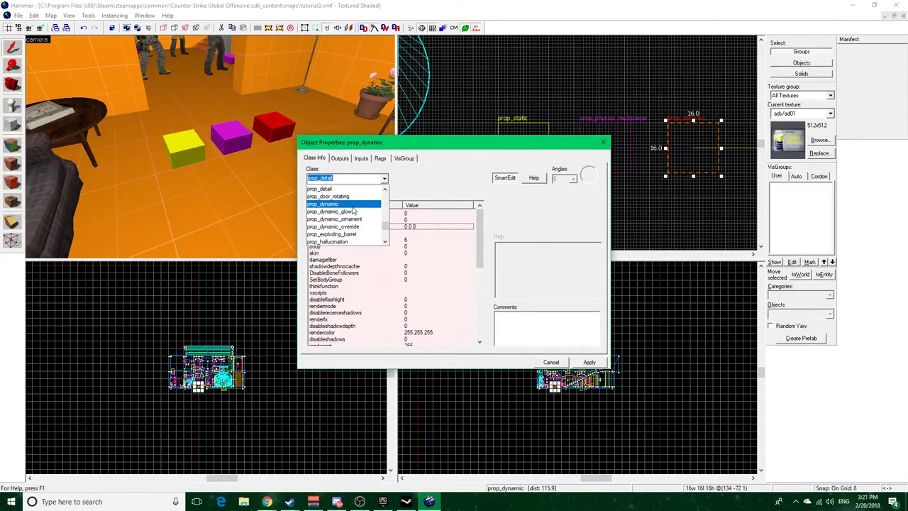
pyautogui.click(347, 205)
pyautogui.click(590, 362)
pyautogui.click(604, 143)
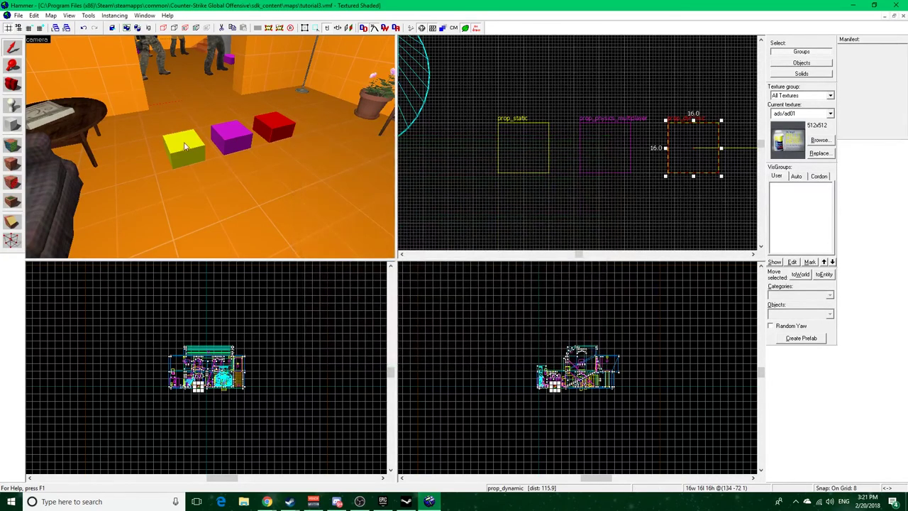
# Look through the remaining prop_static box's properties, compare them with the couch's, and close the properties
pyautogui.doubleClick(188, 147)
pyautogui.scroll(-2, 429, 279)
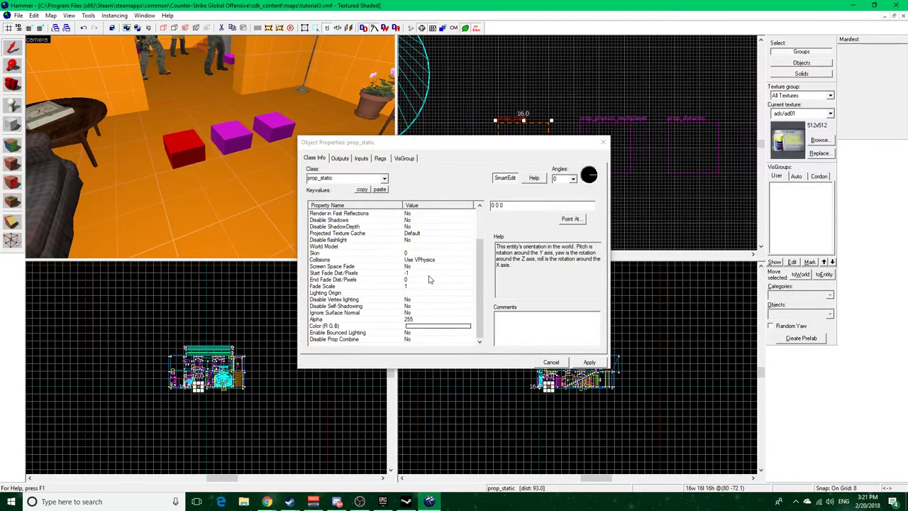
pyautogui.click(58, 219)
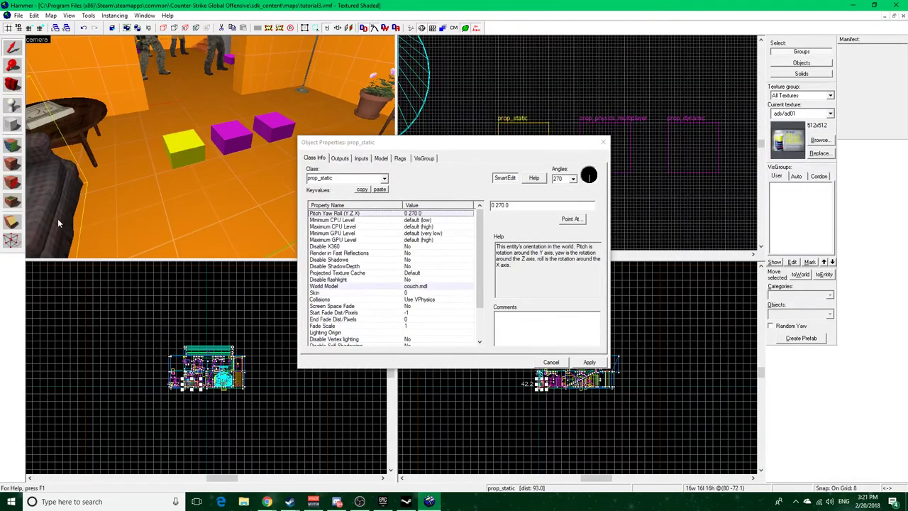
pyautogui.click(604, 144)
# Open the Model Browser for the prop_static box's World Model and look through the model folders
pyautogui.press('z')
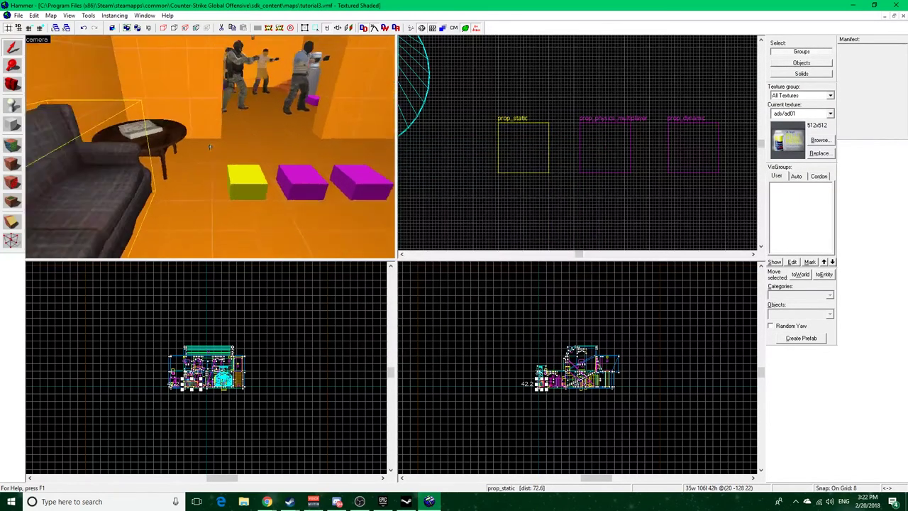
pyautogui.press('z')
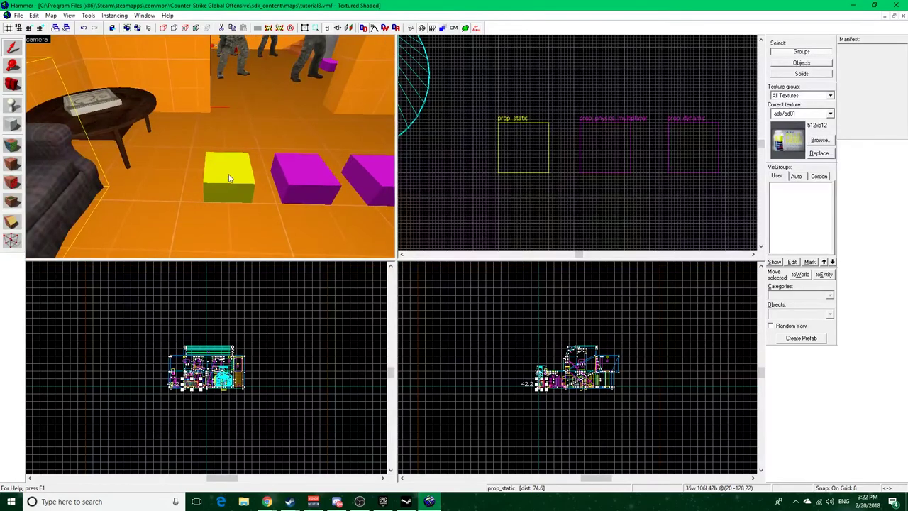
pyautogui.doubleClick(229, 174)
pyautogui.doubleClick(337, 286)
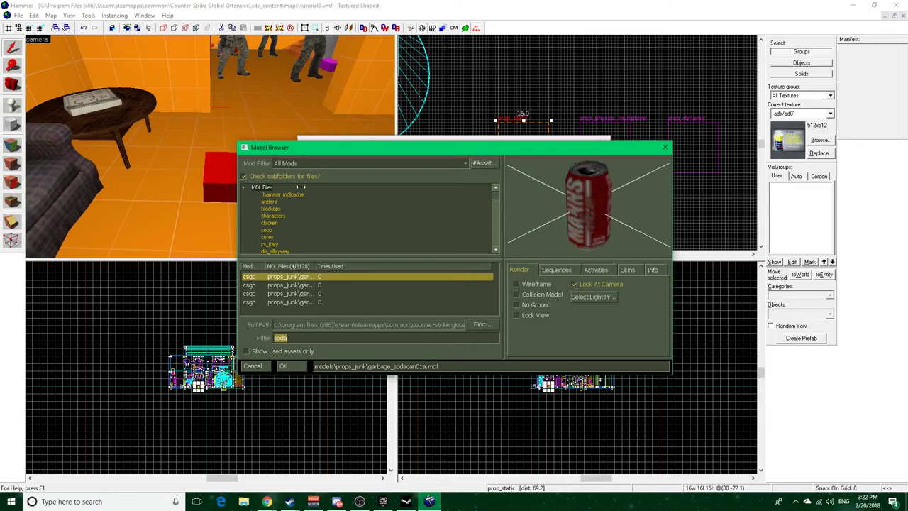
pyautogui.scroll(-5, 306, 205)
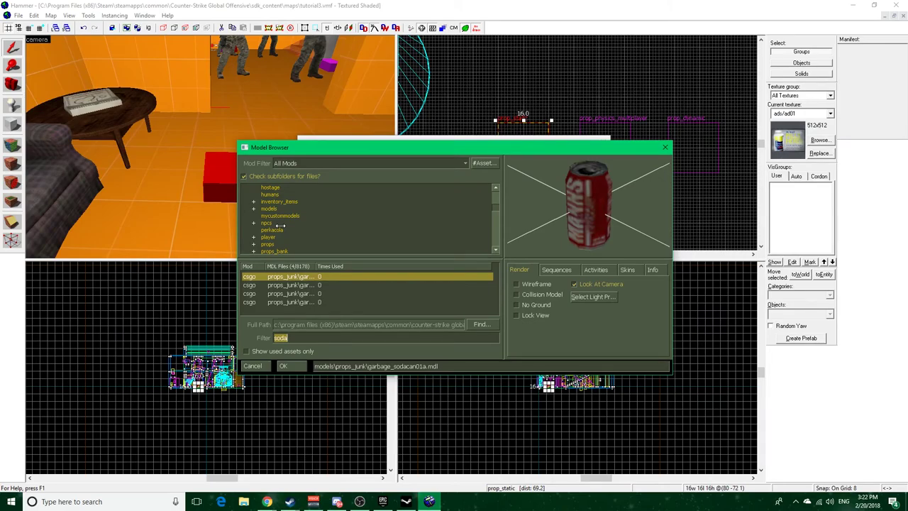
pyautogui.scroll(5, 281, 226)
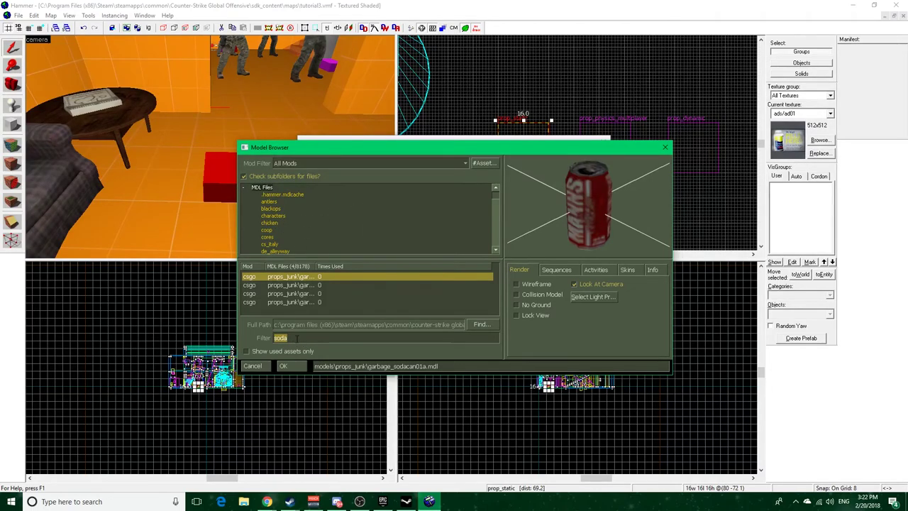
# Replace the model filter with "door" and preview the matching models down to coop_garage_door_02.mdl
pyautogui.press('BackSpace')
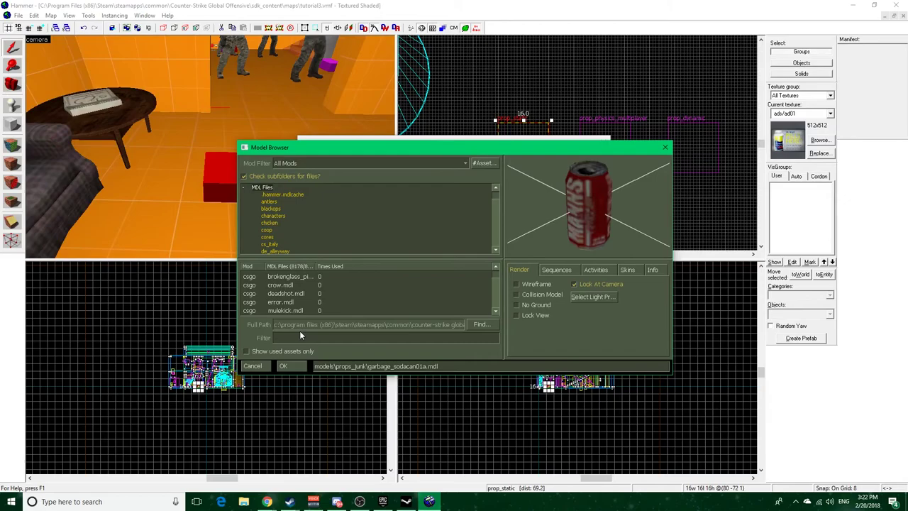
pyautogui.write('door')
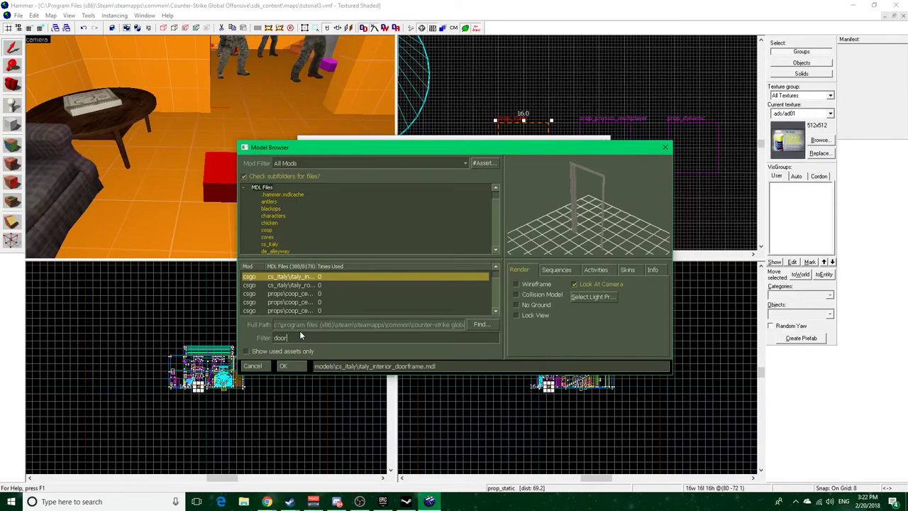
pyautogui.press('Down')
pyautogui.press('Up')
pyautogui.press('Down')
pyautogui.press('Down')
pyautogui.press('Down')
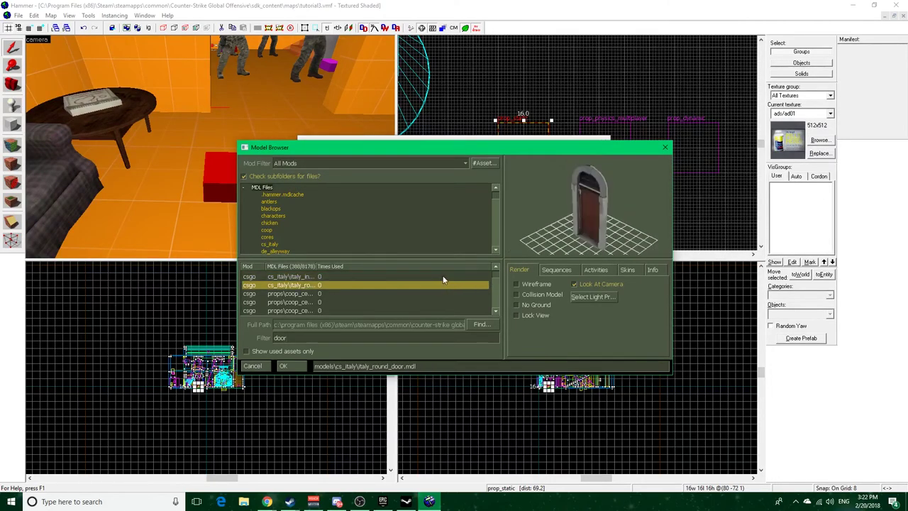
pyautogui.press('Down')
pyautogui.press('Down')
pyautogui.press('Down')
pyautogui.press('Down')
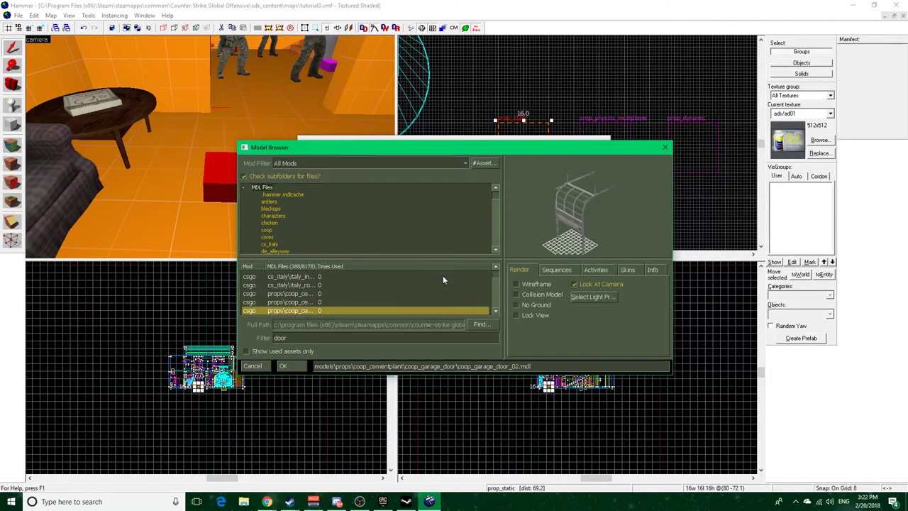
# Preview more models matching the "door" filter, from the cs_italy doors through cs_militia to box_office_indoor_32.mdl
pyautogui.press('Down')
pyautogui.press('Down')
pyautogui.press('Down')
pyautogui.press('Down')
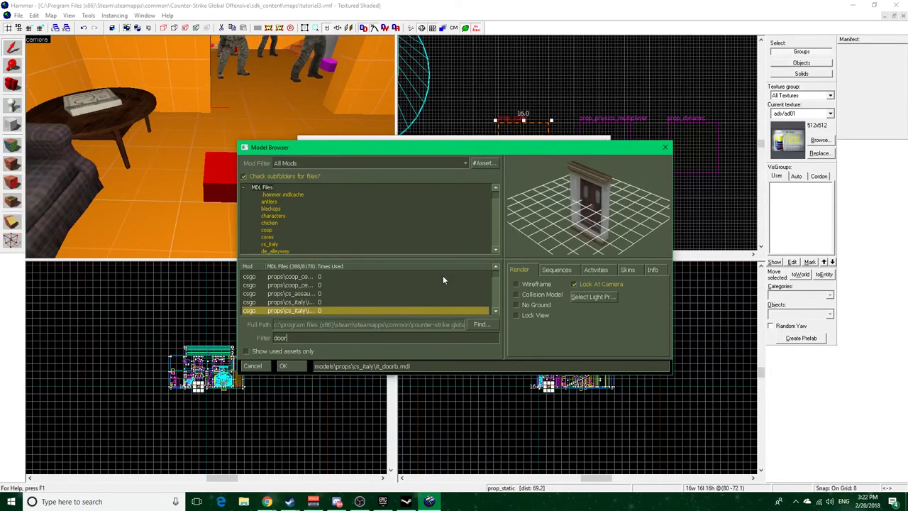
pyautogui.press('Down')
pyautogui.press('Down')
pyautogui.press('Down')
pyautogui.press('Down')
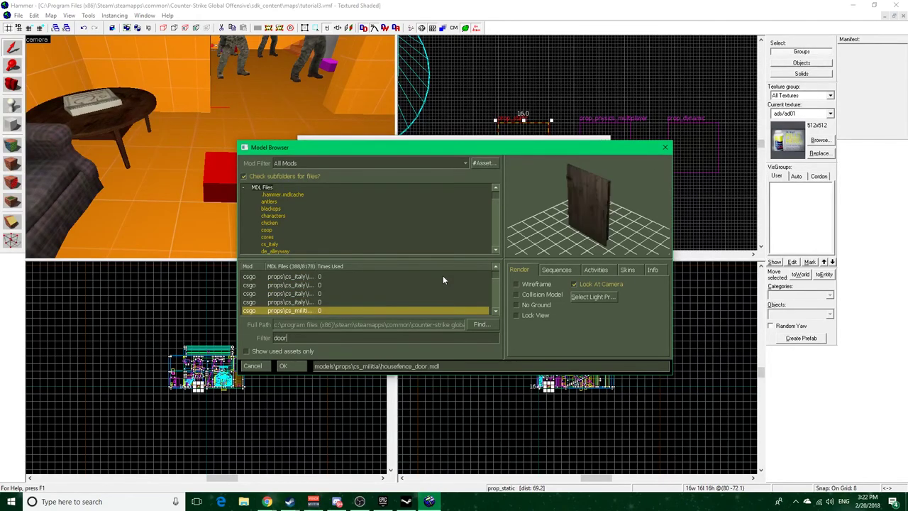
pyautogui.press('Up')
pyautogui.press('Up')
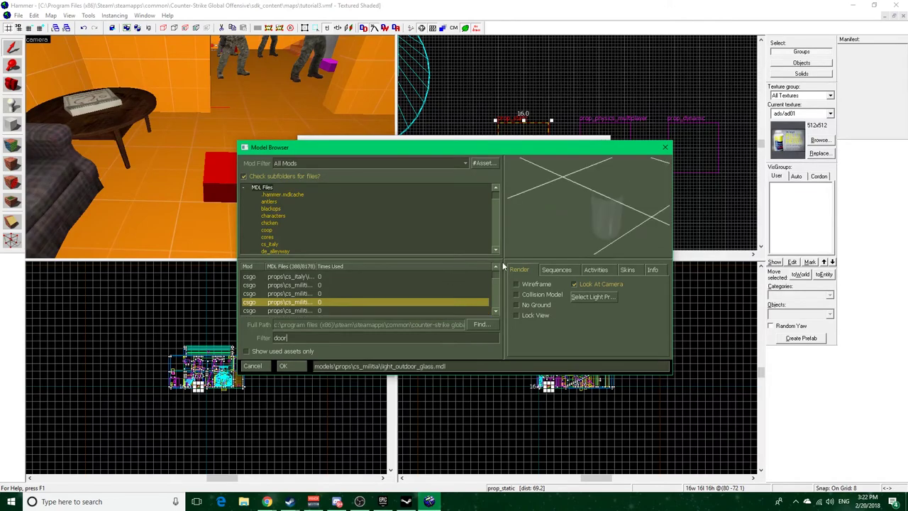
pyautogui.moveTo(578, 215); pyautogui.dragTo(587, 190)
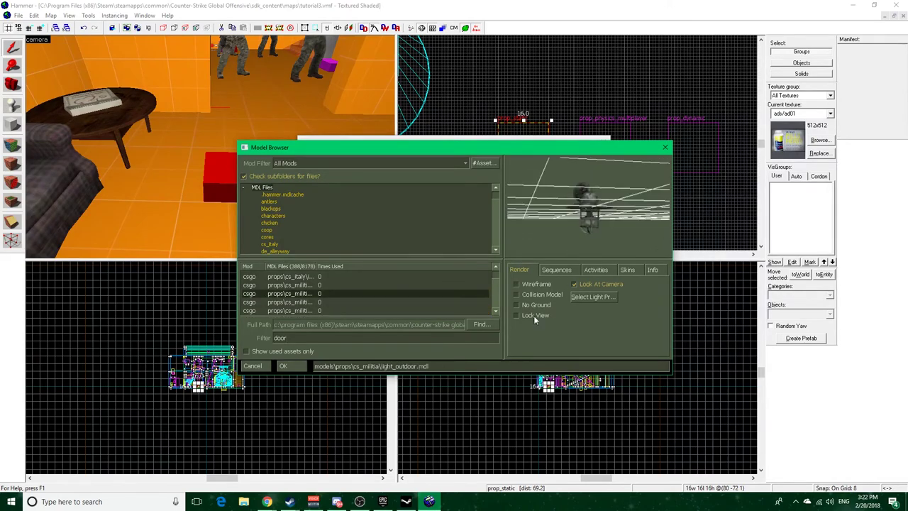
pyautogui.click(434, 309)
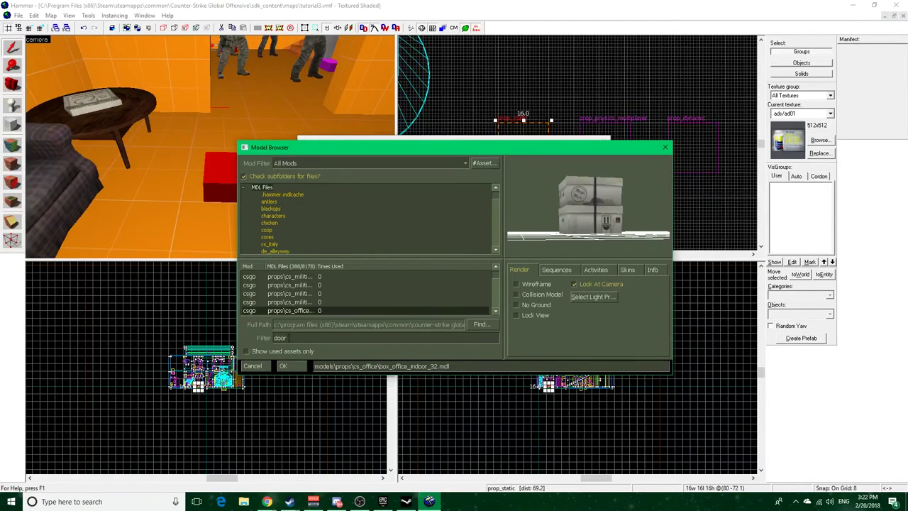
# Replace the model filter with "soda", preview the matches, and choose garbage_sodacan01a.mdl as the prop_static's World Model
pyautogui.moveTo(299, 338); pyautogui.dragTo(229, 344)
pyautogui.press('BackSpace')
pyautogui.press('BackSpace')
pyautogui.press('BackSpace')
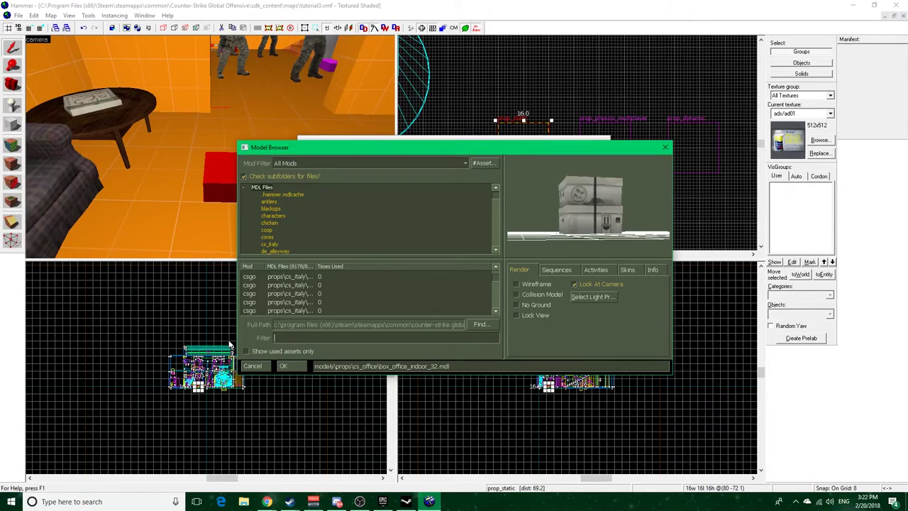
pyautogui.write('s')
pyautogui.write('c')
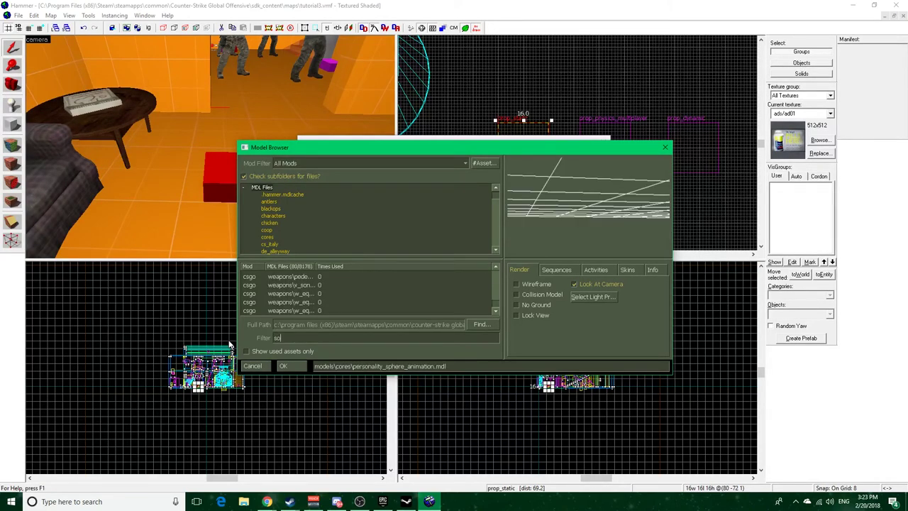
pyautogui.write('da')
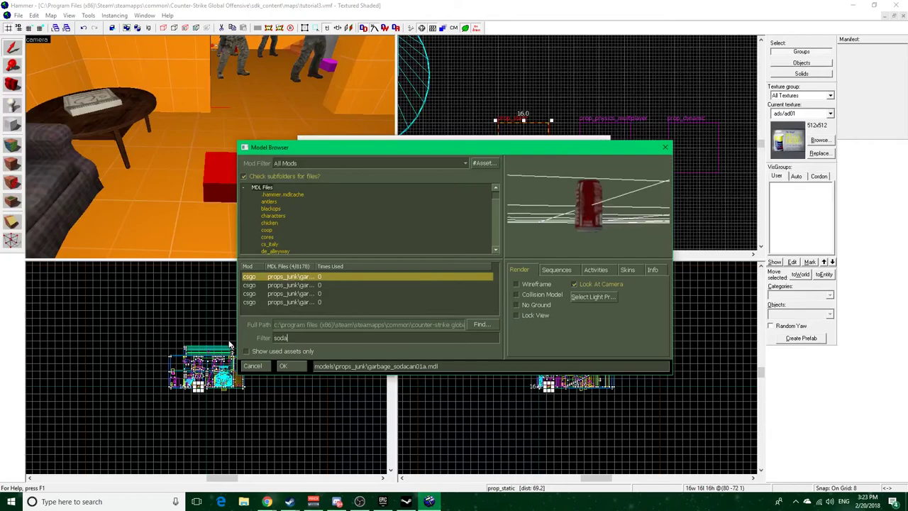
pyautogui.click(325, 285)
pyautogui.click(336, 293)
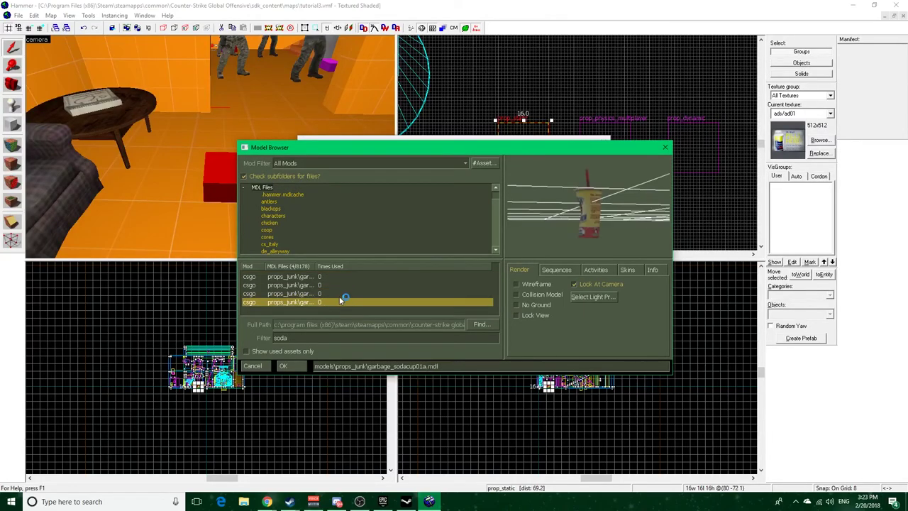
pyautogui.doubleClick(331, 277)
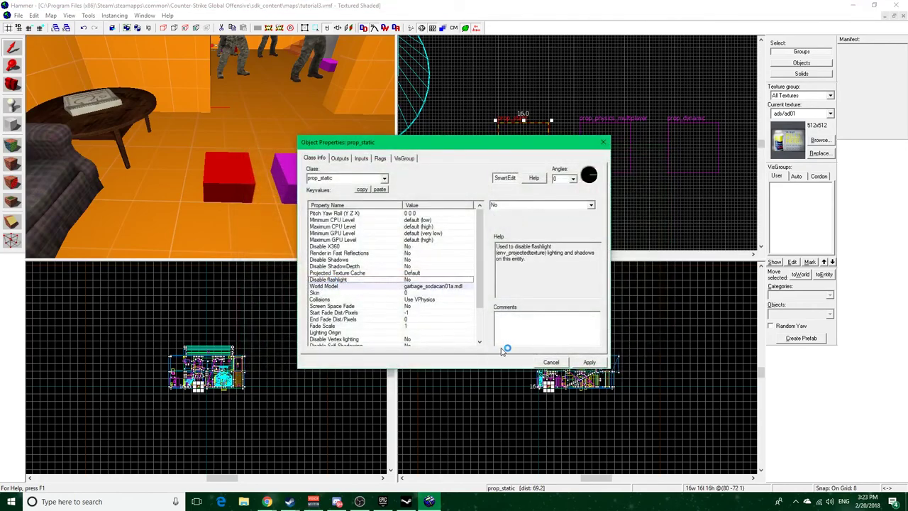
# Reopen the World Model in the Model Browser and examine the soda can's supported prop types and available skins
pyautogui.doubleClick(431, 286)
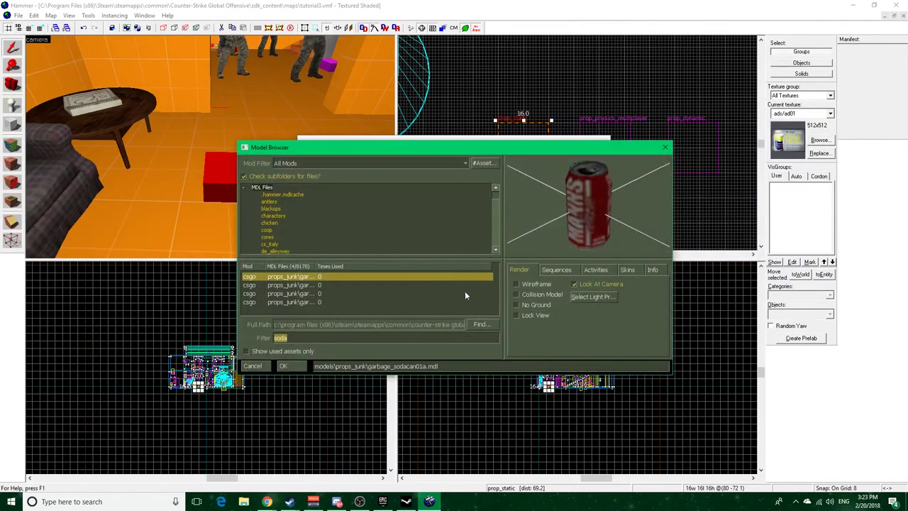
pyautogui.click(659, 270)
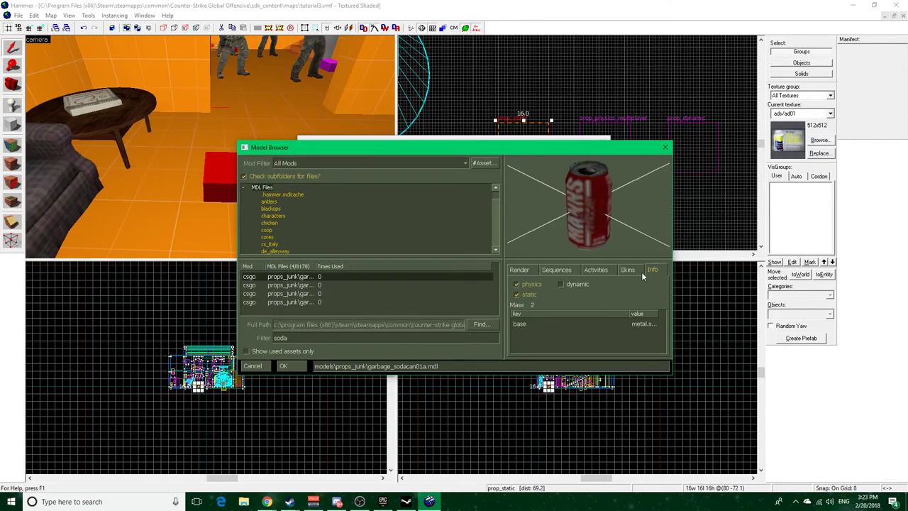
pyautogui.moveTo(496, 148); pyautogui.dragTo(486, 200)
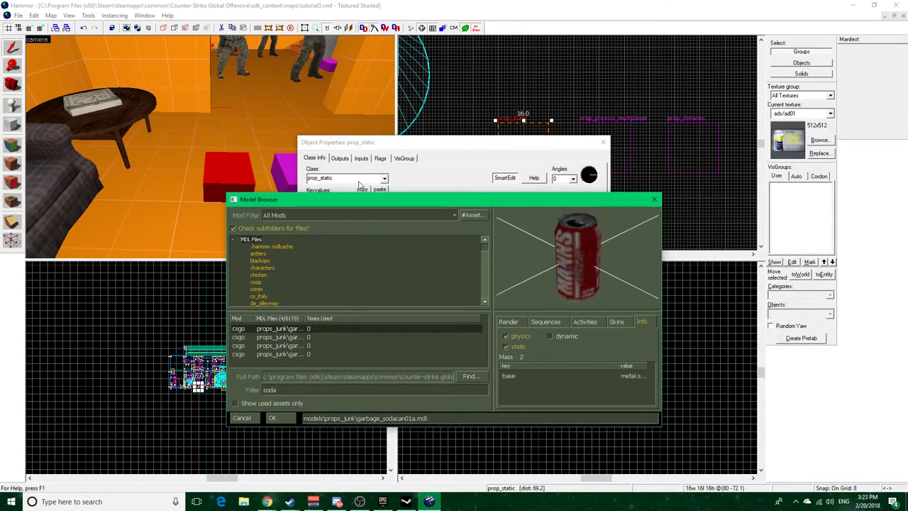
pyautogui.moveTo(556, 200); pyautogui.dragTo(580, 167)
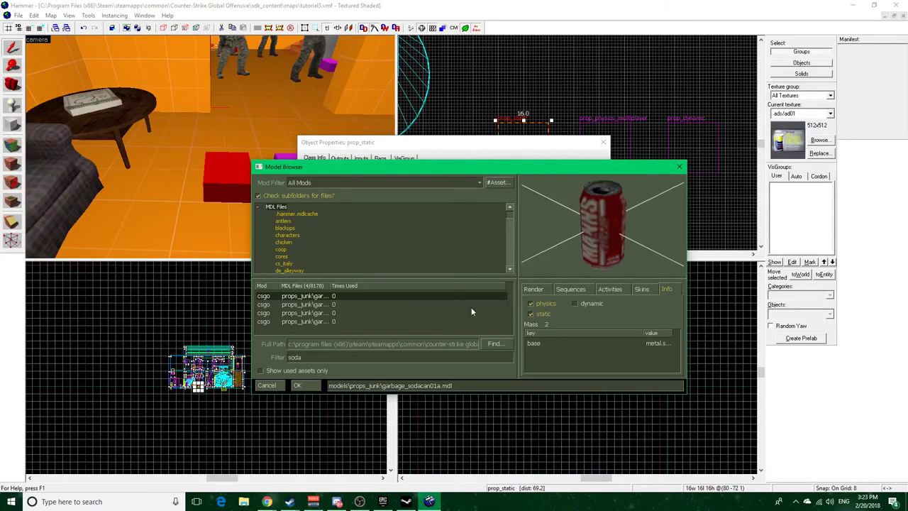
pyautogui.click(643, 291)
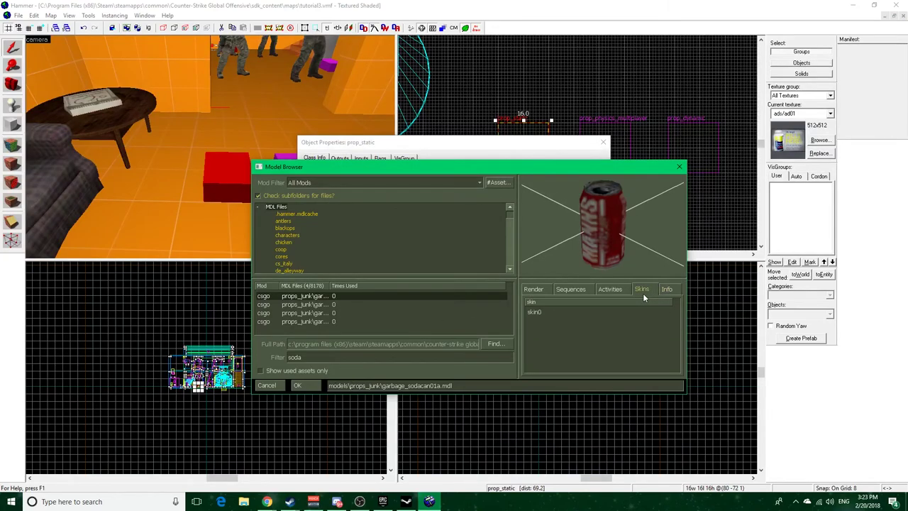
pyautogui.click(533, 312)
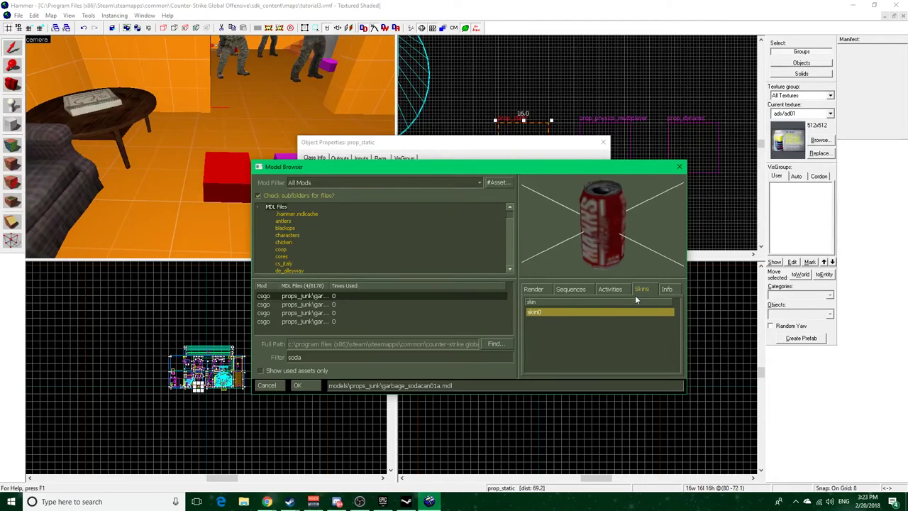
# Preview the soda can with its collision model, without ground and as a wireframe, and switch these render options off again
pyautogui.click(532, 290)
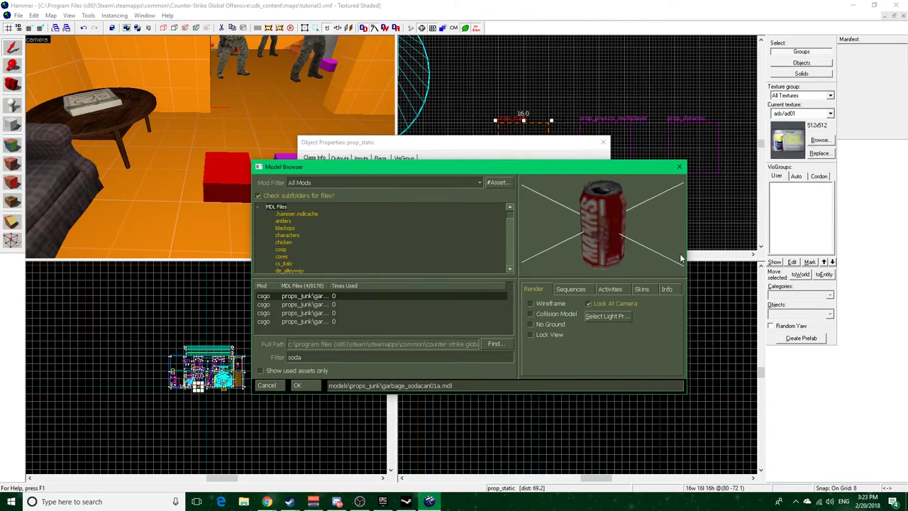
pyautogui.click(530, 314)
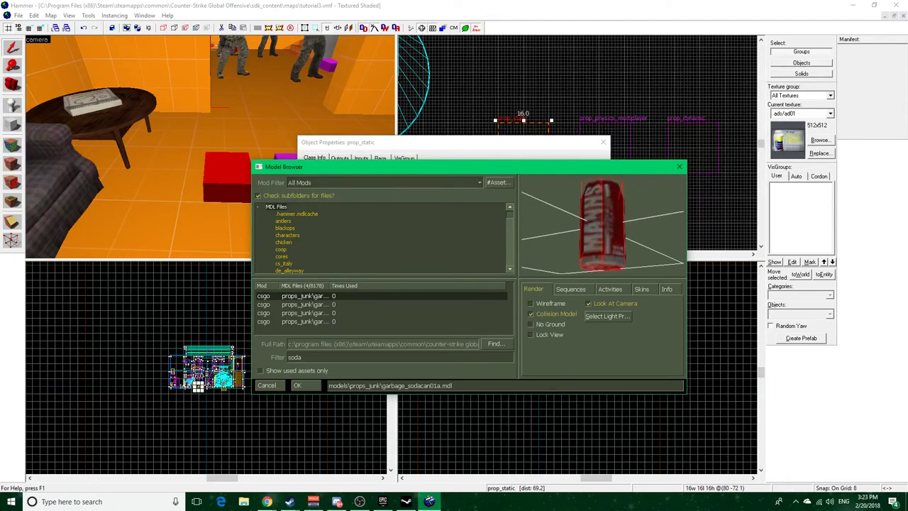
pyautogui.click(531, 324)
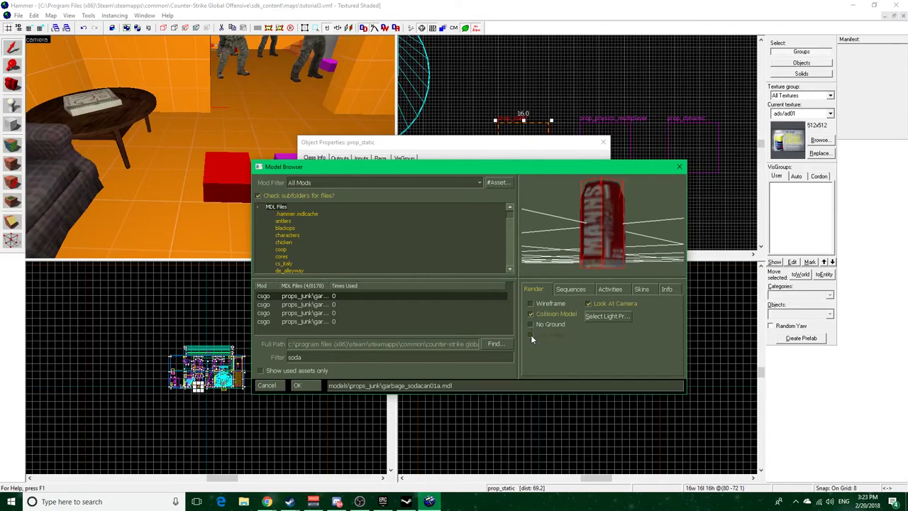
pyautogui.click(532, 304)
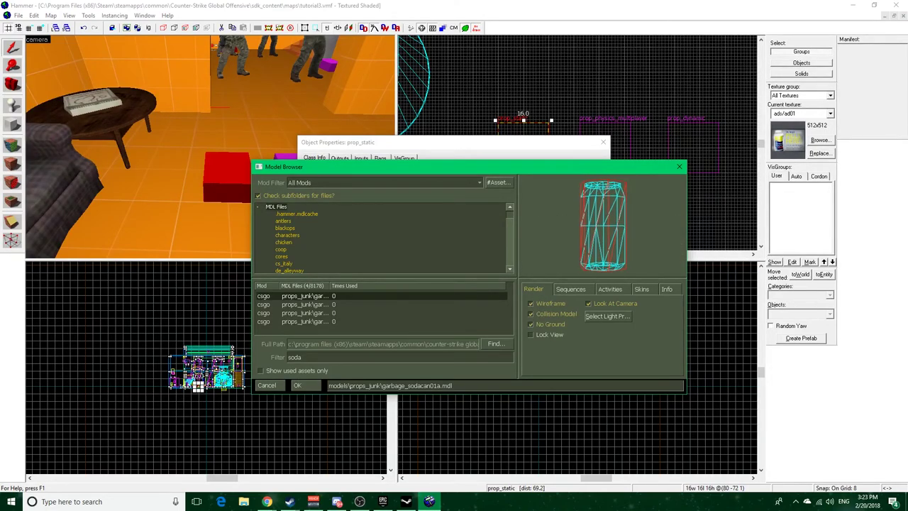
pyautogui.click(531, 314)
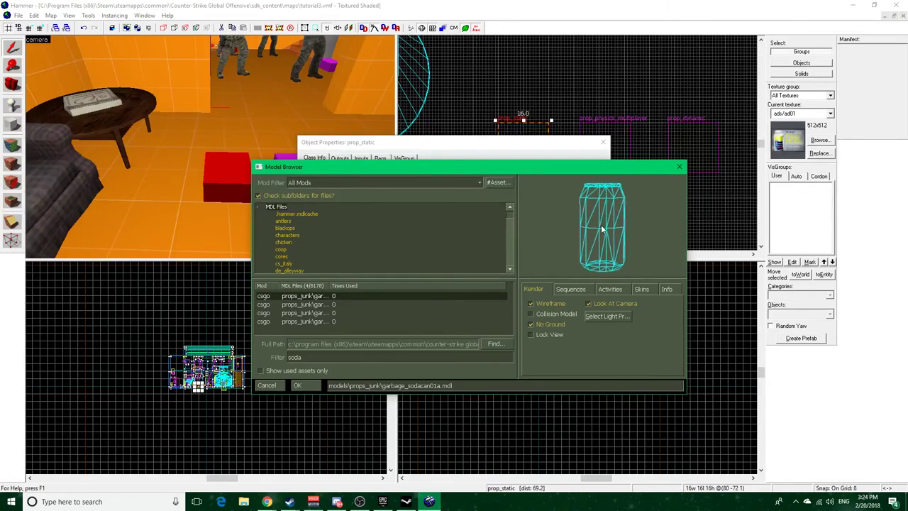
pyautogui.click(530, 303)
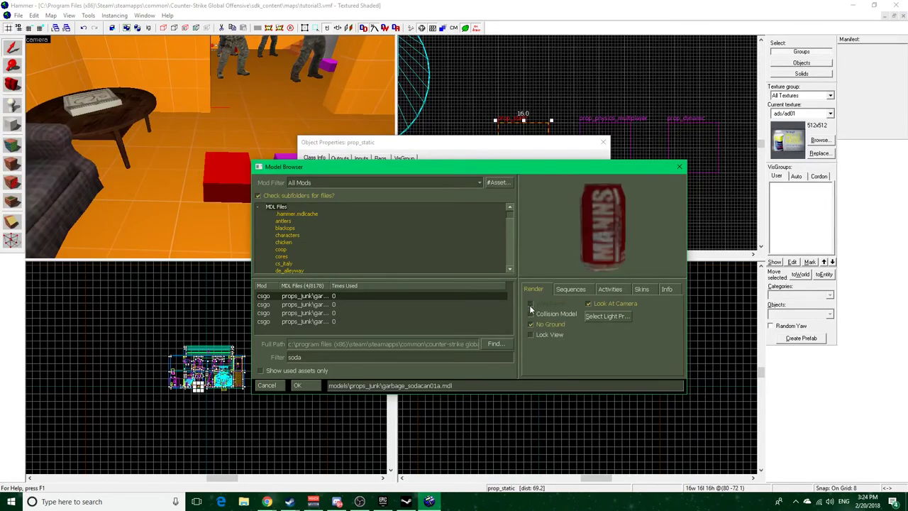
pyautogui.click(531, 313)
pyautogui.click(531, 314)
pyautogui.click(531, 324)
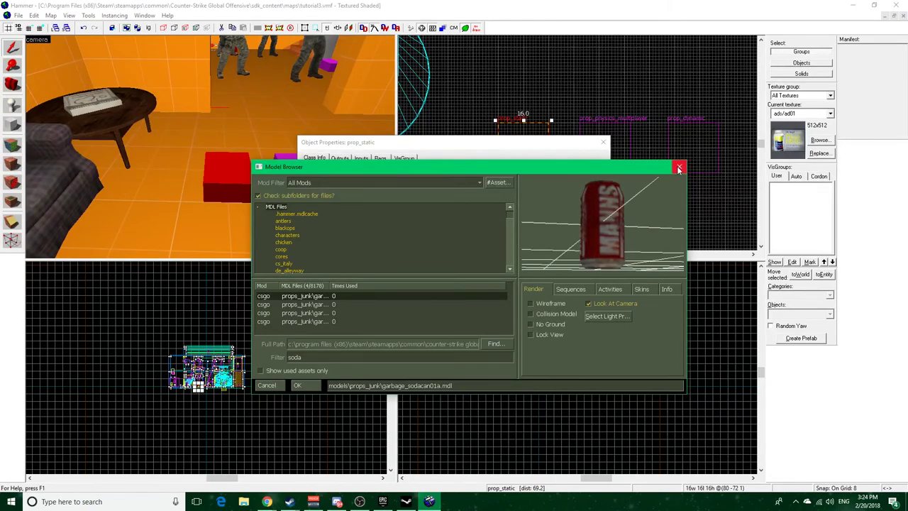
# Close the Model Browser, apply the soda can model to the prop_static, and view it up close in the 3D view
pyautogui.click(679, 167)
pyautogui.click(589, 362)
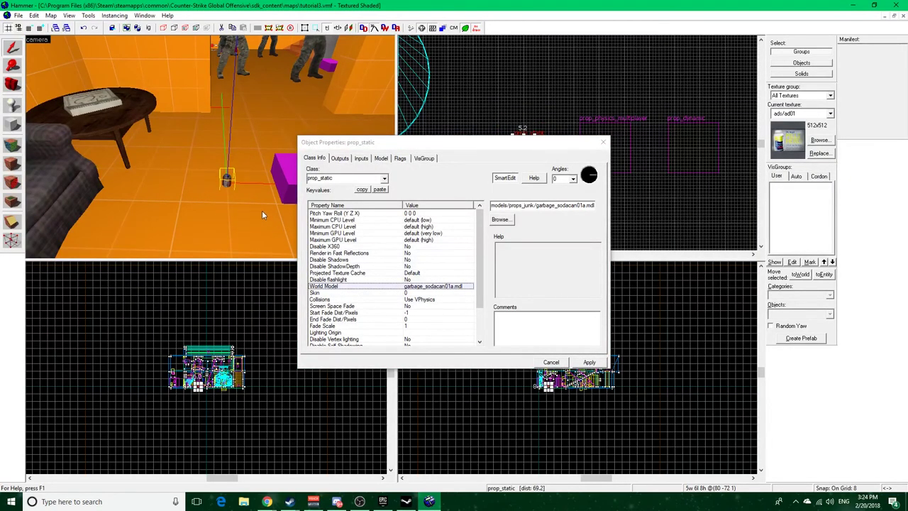
pyautogui.press('z')
pyautogui.press('w')
pyautogui.press('s')
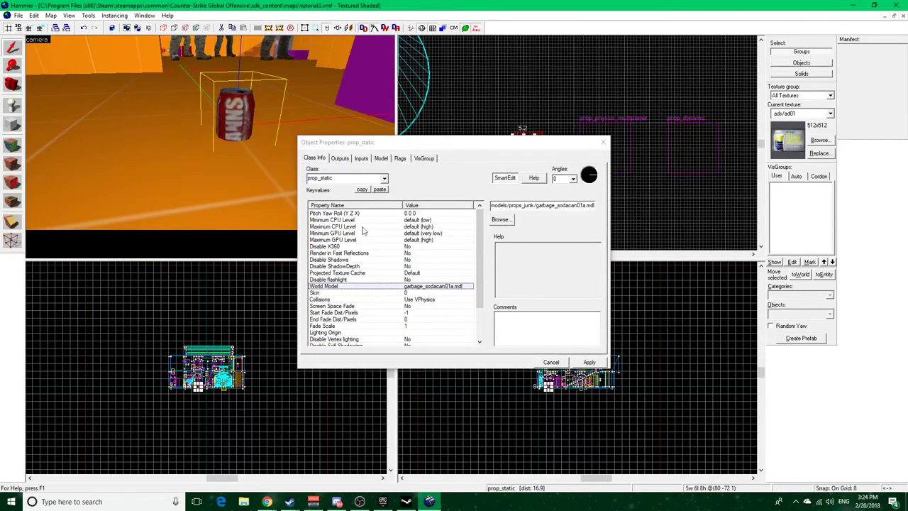
# Review the soda can's Collisions choices, keep Use VPhysics, check its Color and Pitch Yaw Roll properties, and close the properties
pyautogui.click(361, 299)
pyautogui.click(589, 205)
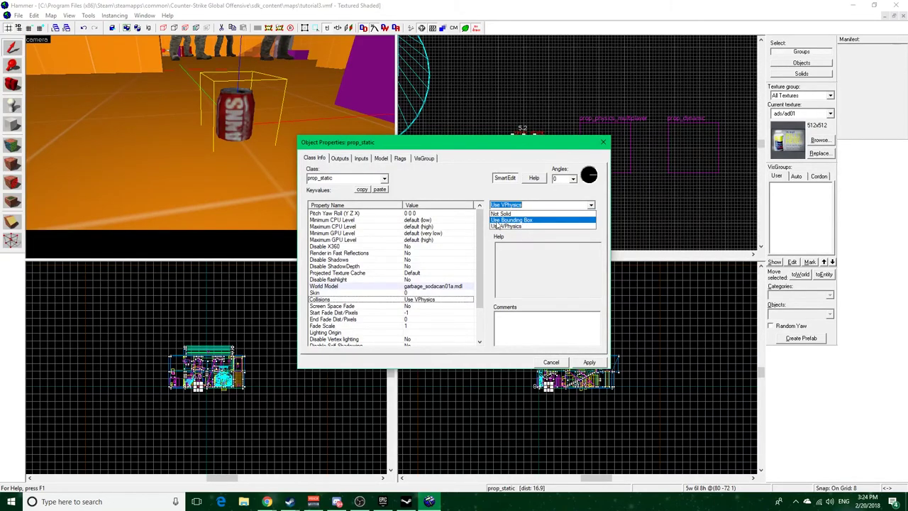
pyautogui.click(534, 227)
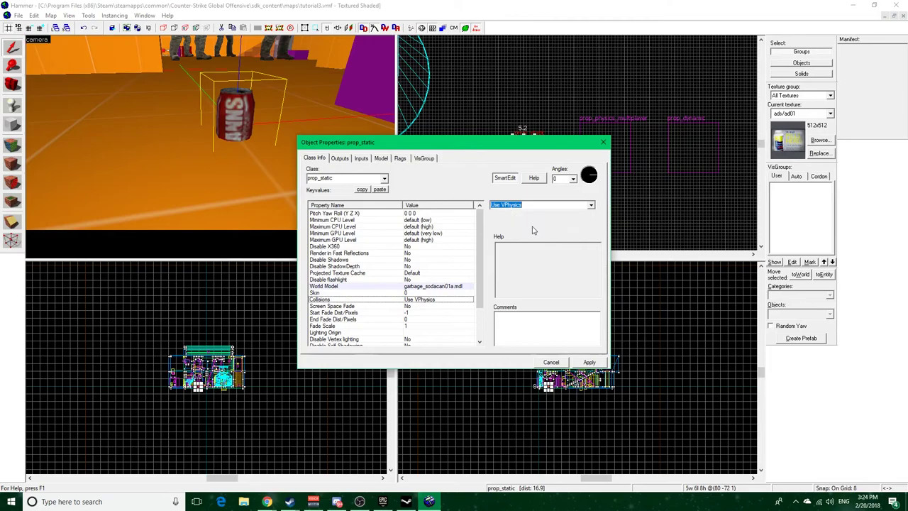
pyautogui.scroll(-2, 423, 251)
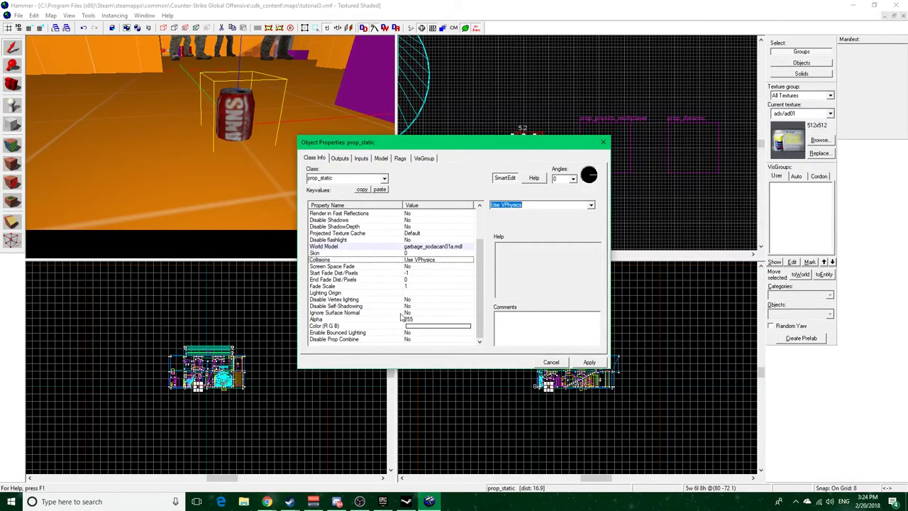
pyautogui.click(426, 325)
pyautogui.scroll(2, 456, 282)
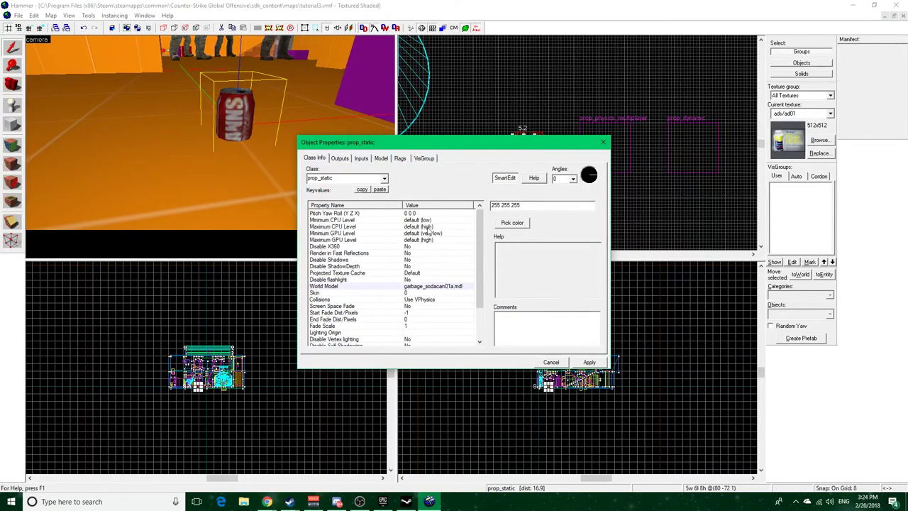
pyautogui.click(409, 214)
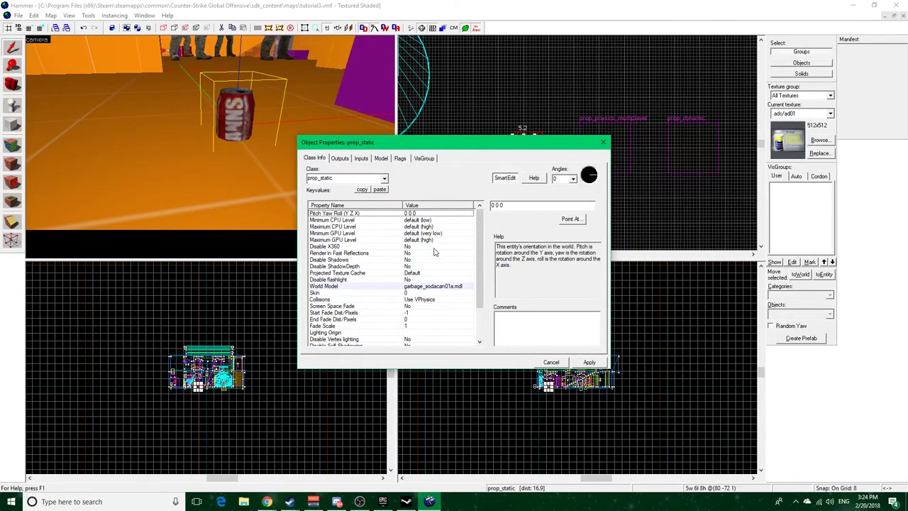
pyautogui.scroll(-2, 429, 248)
pyautogui.scroll(2, 362, 320)
pyautogui.click(603, 142)
# Reposition the soda can prop beside the player model's foot in the side view
pyautogui.scroll(4, 495, 377)
pyautogui.scroll(7, 495, 377)
pyautogui.moveTo(512, 371); pyautogui.dragTo(483, 355)
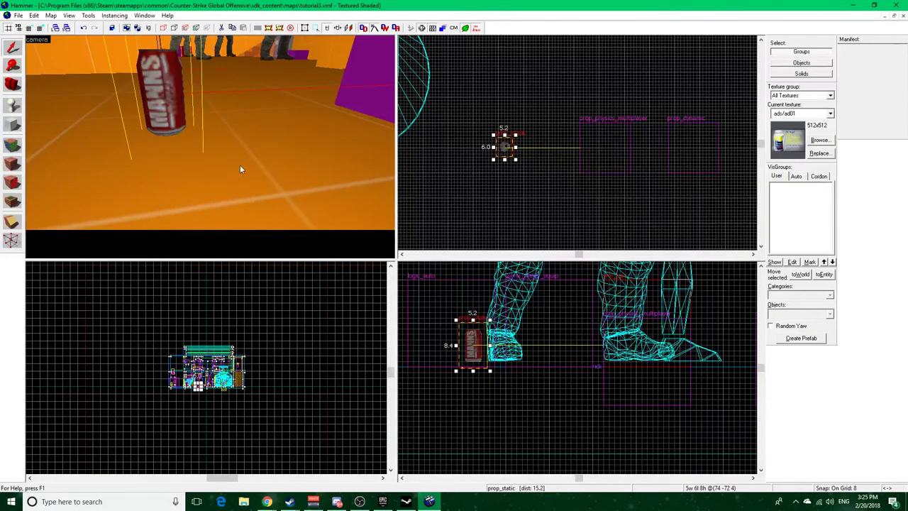
# Dismiss the soda can's properties, select the solid beside it, and maximize the 3D view to inspect the can
pyautogui.press('z')
pyautogui.press('z')
pyautogui.doubleClick(190, 133)
pyautogui.click(604, 141)
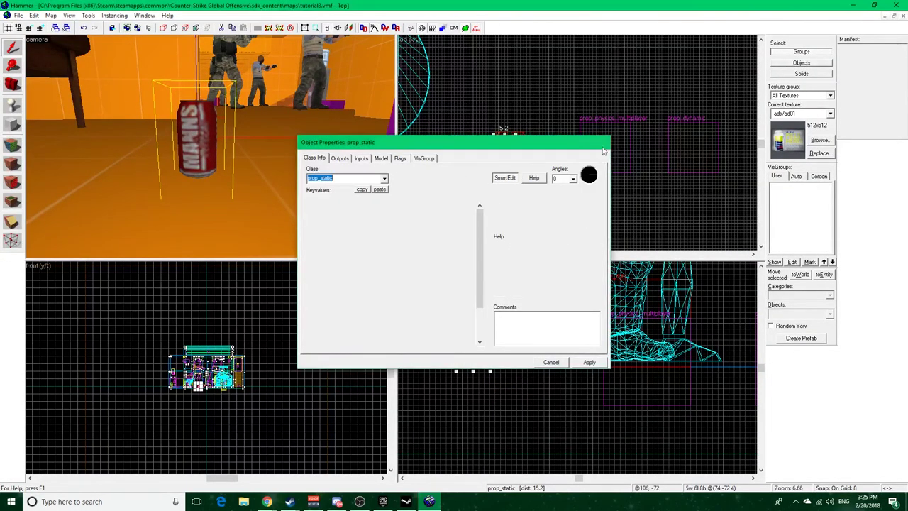
pyautogui.click(243, 151)
pyautogui.hotkey('shift', 'z')
pyautogui.press('z')
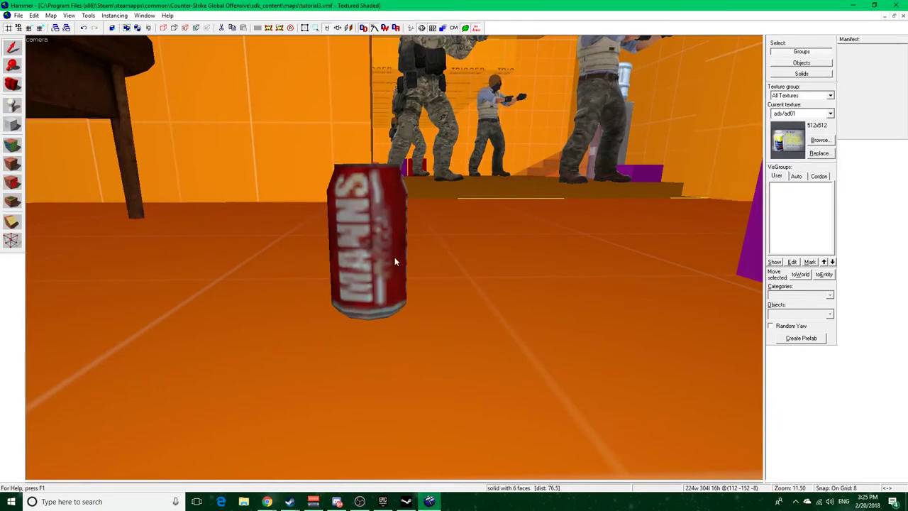
# Open the soda can prop_static's properties, look through them, and move the dialog clear of the can
pyautogui.doubleClick(395, 262)
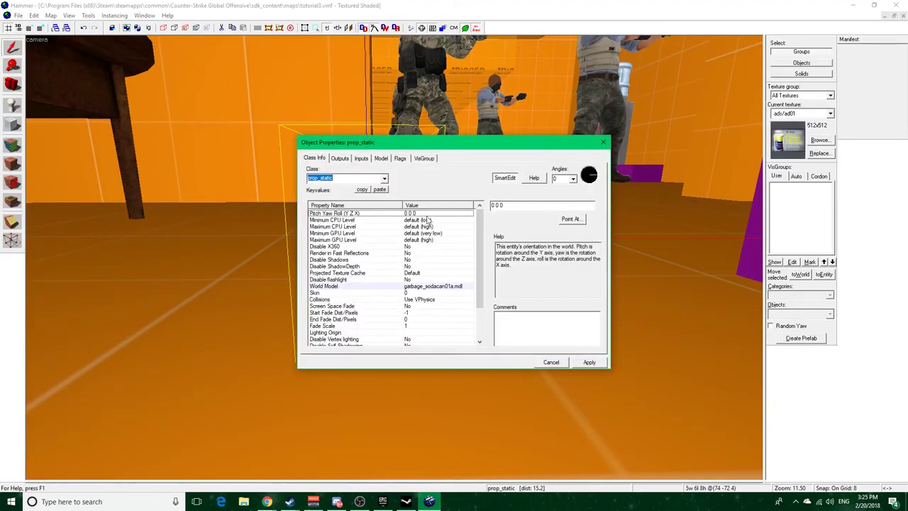
pyautogui.scroll(-2, 438, 277)
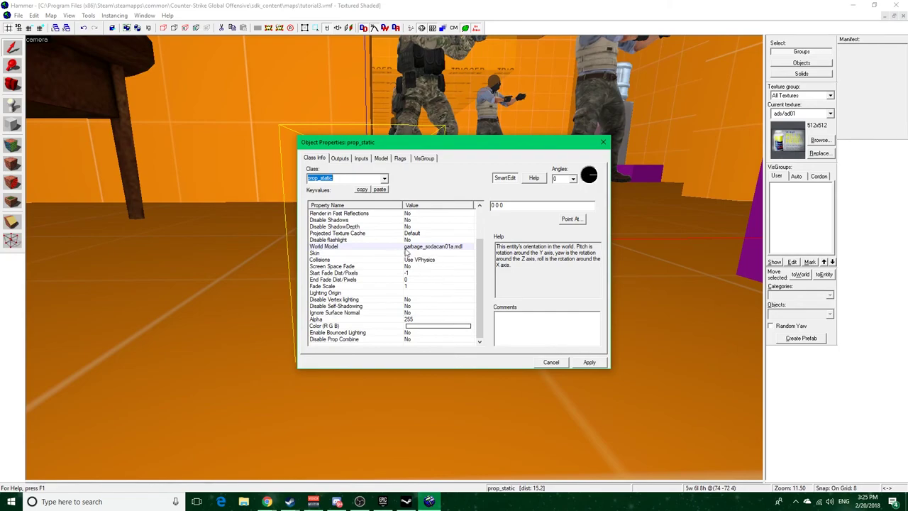
pyautogui.scroll(2, 401, 251)
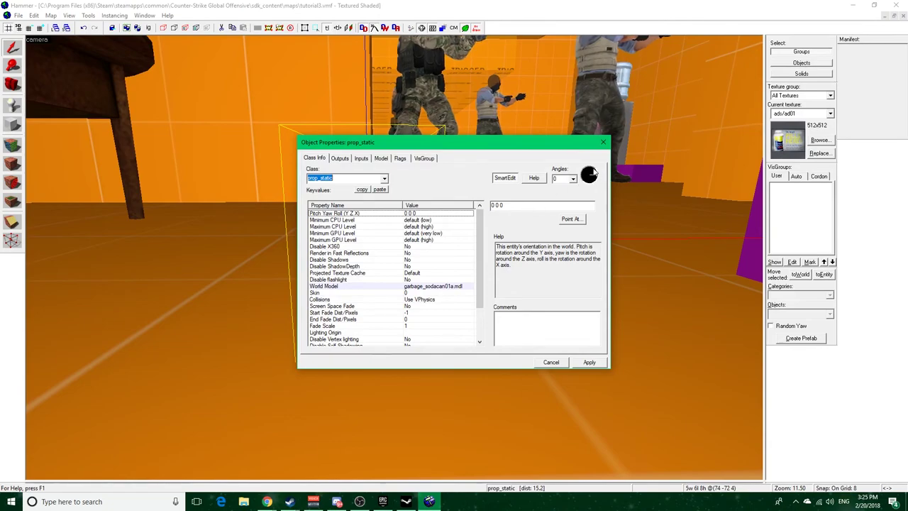
pyautogui.moveTo(556, 146); pyautogui.dragTo(767, 98)
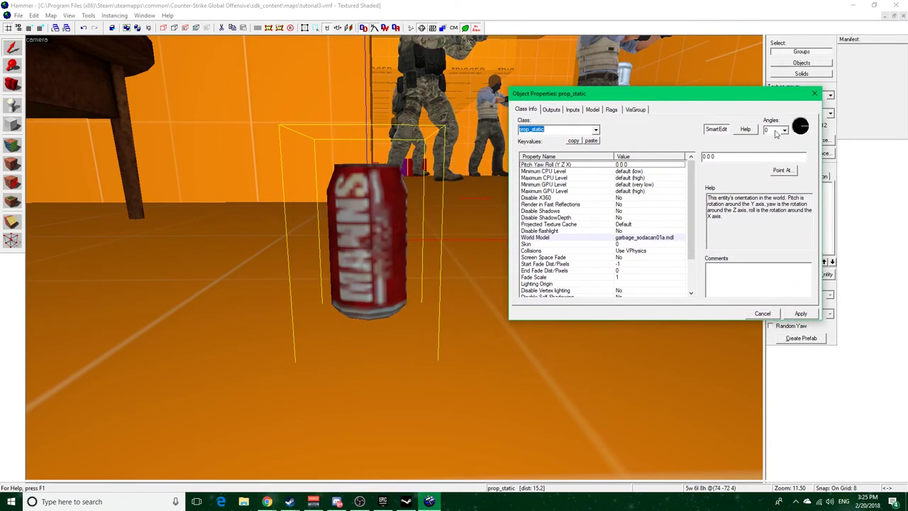
# Try yaw angles of 217 and 118 degrees on the soda can, applying each one
pyautogui.moveTo(794, 130); pyautogui.dragTo(783, 140)
pyautogui.click(797, 313)
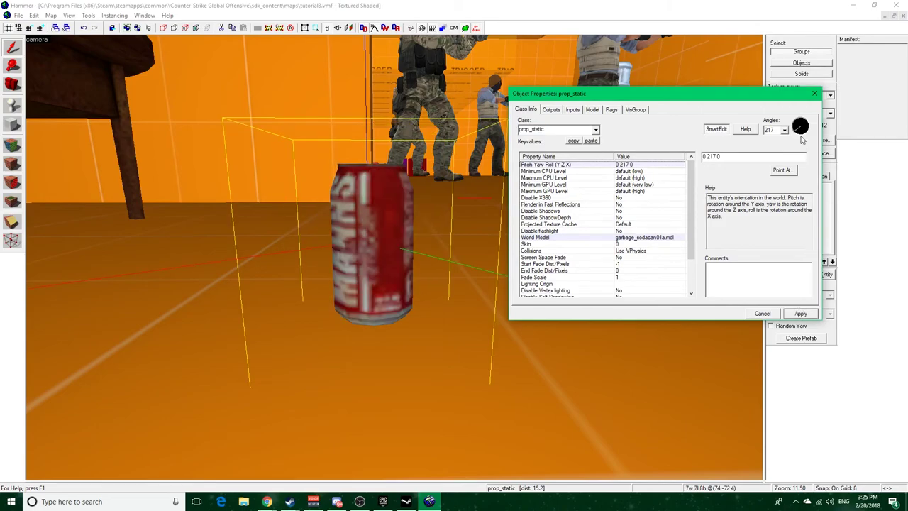
pyautogui.click(799, 314)
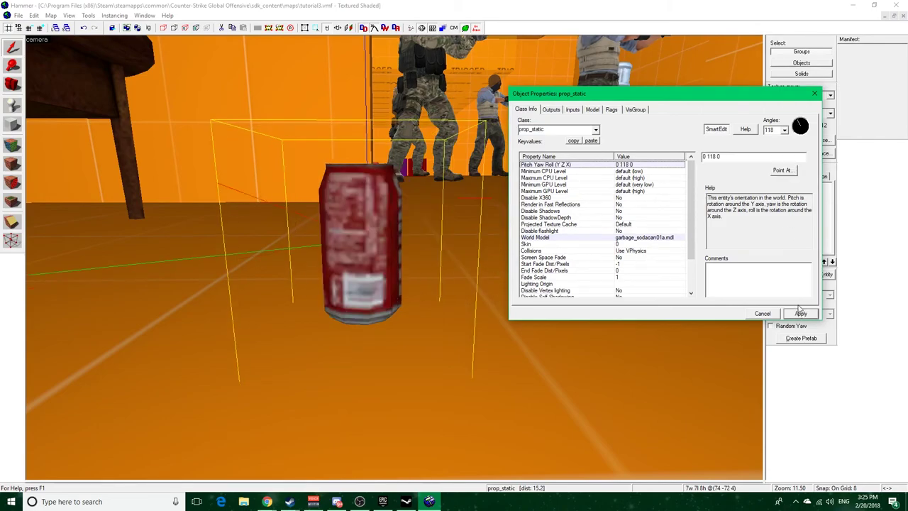
# Lay the soda can on its side by setting its angle to Down and applying it
pyautogui.click(785, 129)
pyautogui.click(786, 144)
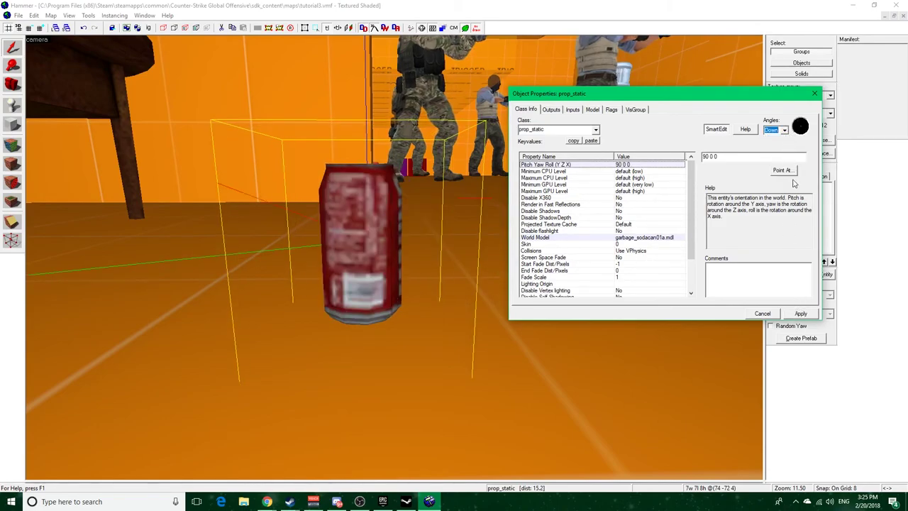
pyautogui.click(801, 313)
pyautogui.click(392, 233)
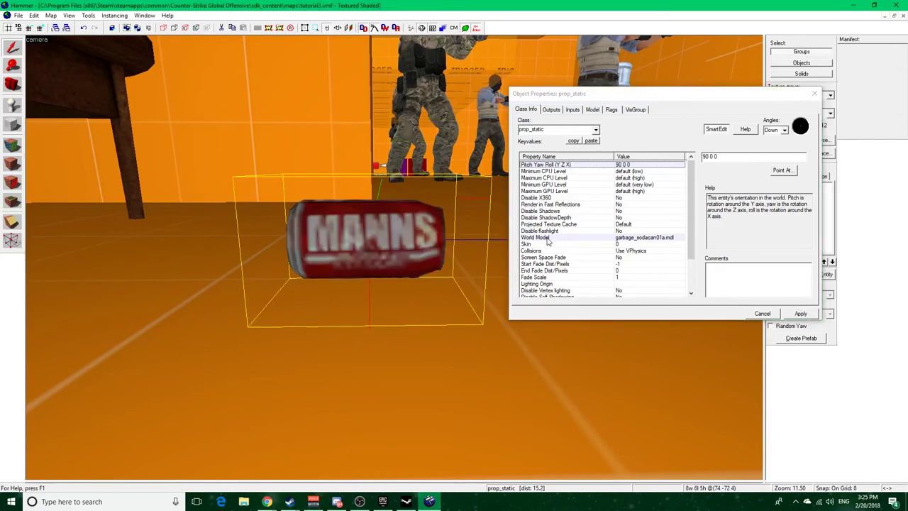
# Look over the lying can in the 3D view and set its Pitch Yaw Roll to 90 90 0
pyautogui.moveTo(713, 160); pyautogui.dragTo(670, 159)
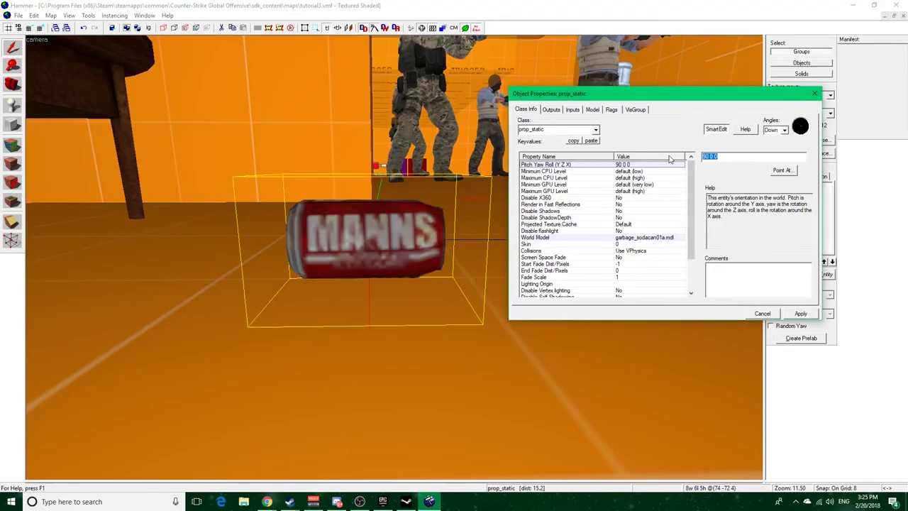
pyautogui.click(724, 158)
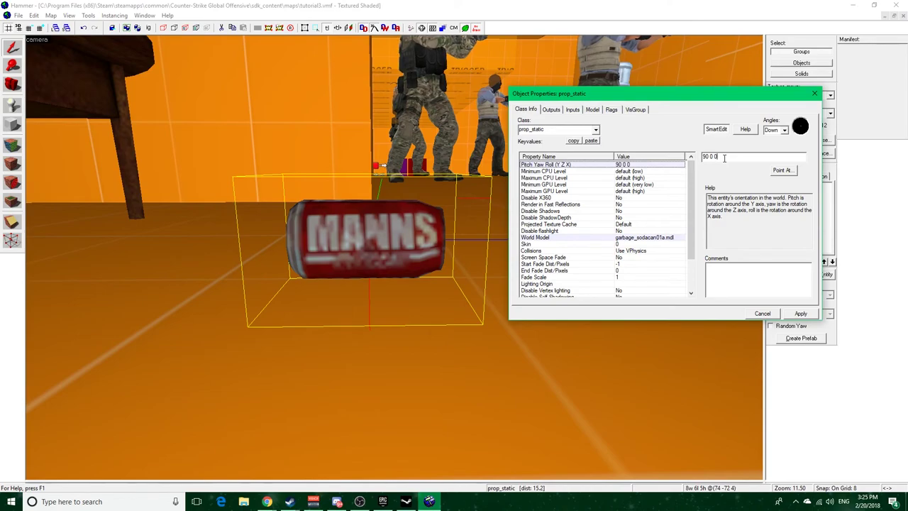
pyautogui.click(429, 201)
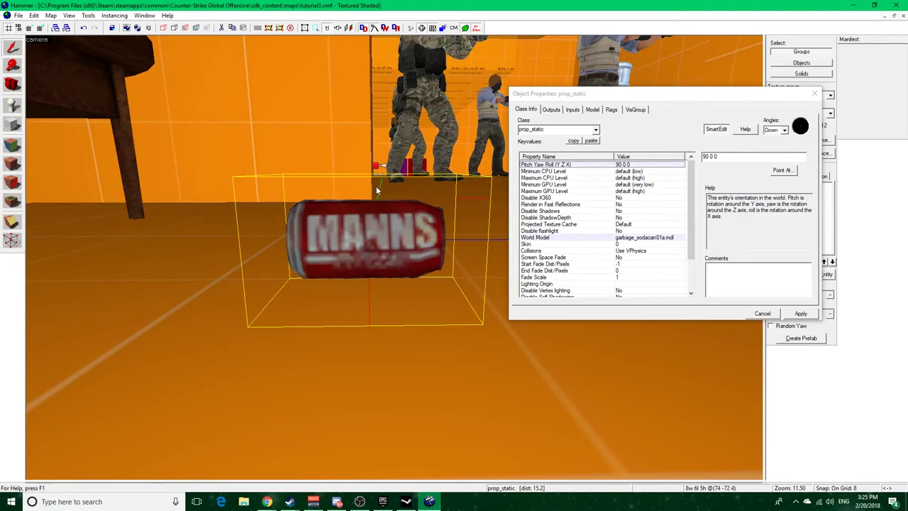
pyautogui.press('z')
pyautogui.press('s')
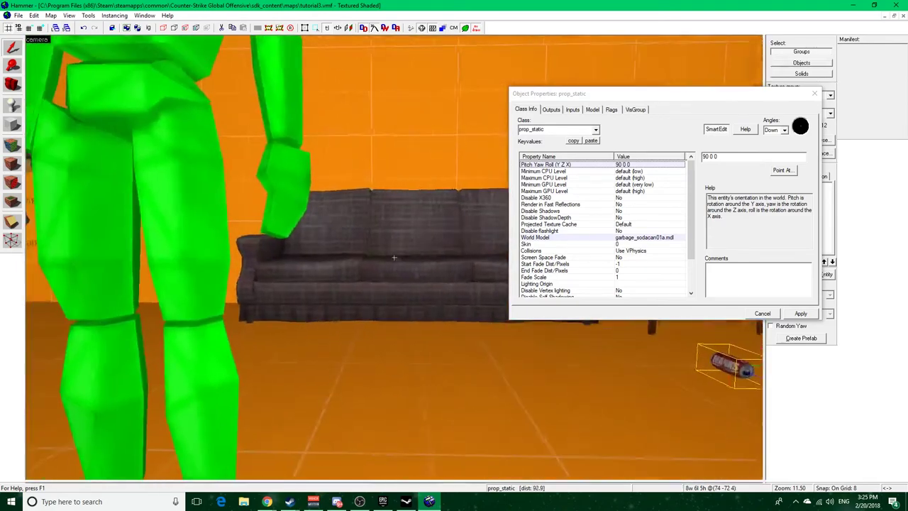
pyautogui.press('w')
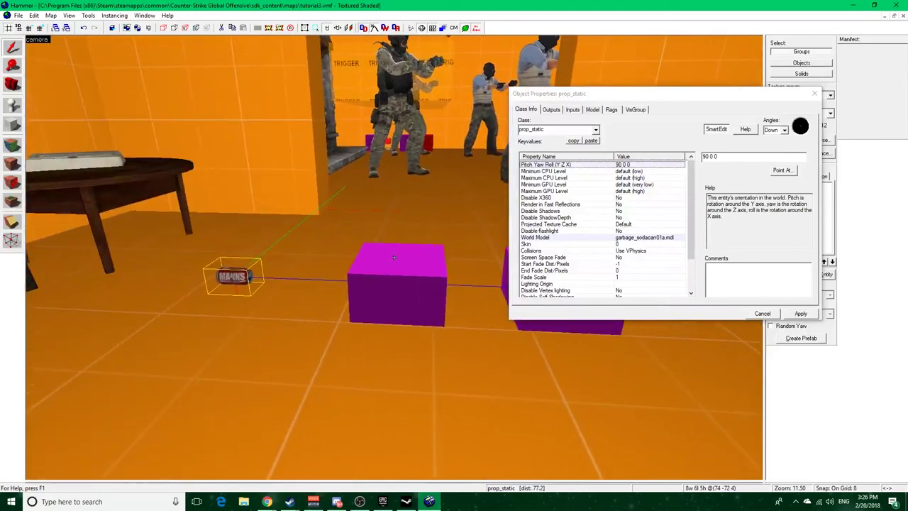
pyautogui.press('a')
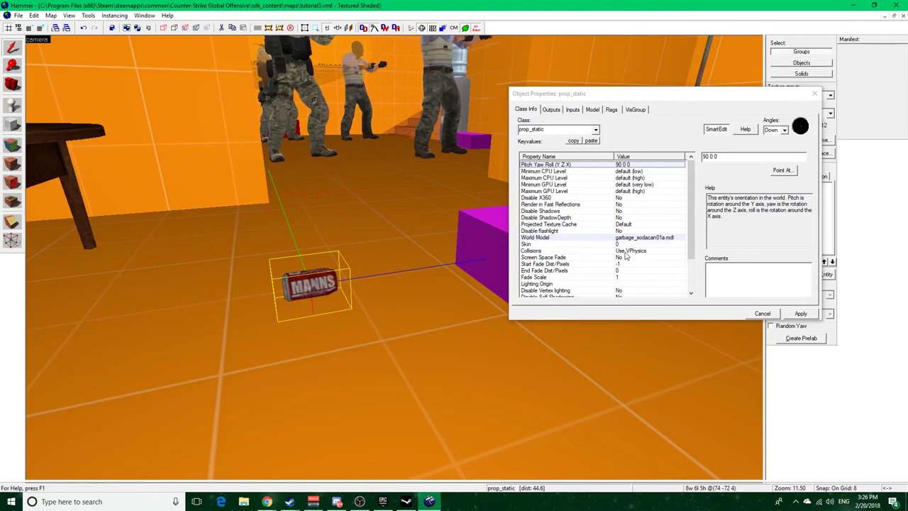
pyautogui.scroll(-2, 624, 257)
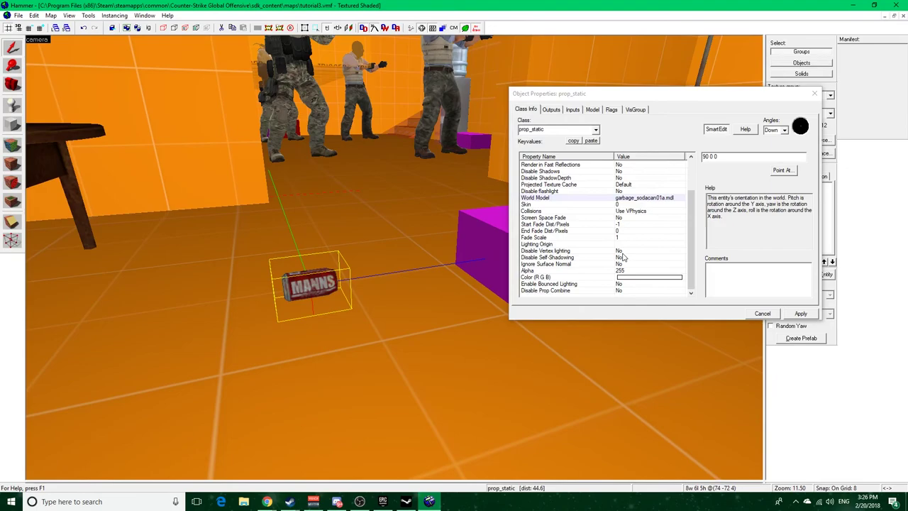
pyautogui.click(710, 157)
pyautogui.write('90')
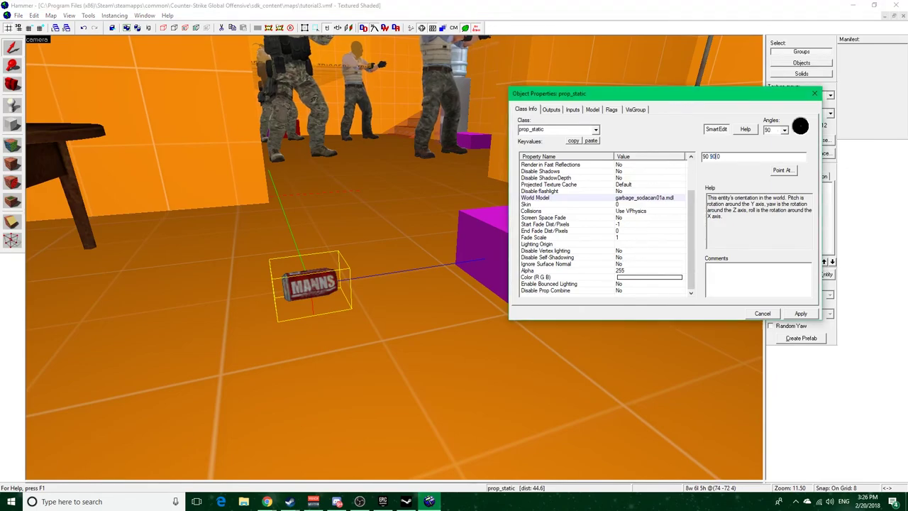
pyautogui.press('Return')
# Examine the rotated can up close, then check its property list and its flags
pyautogui.click(409, 214)
pyautogui.press('z')
pyautogui.press('w')
pyautogui.press('z')
pyautogui.scroll(-2, 625, 234)
pyautogui.scroll(2, 627, 233)
pyautogui.click(610, 109)
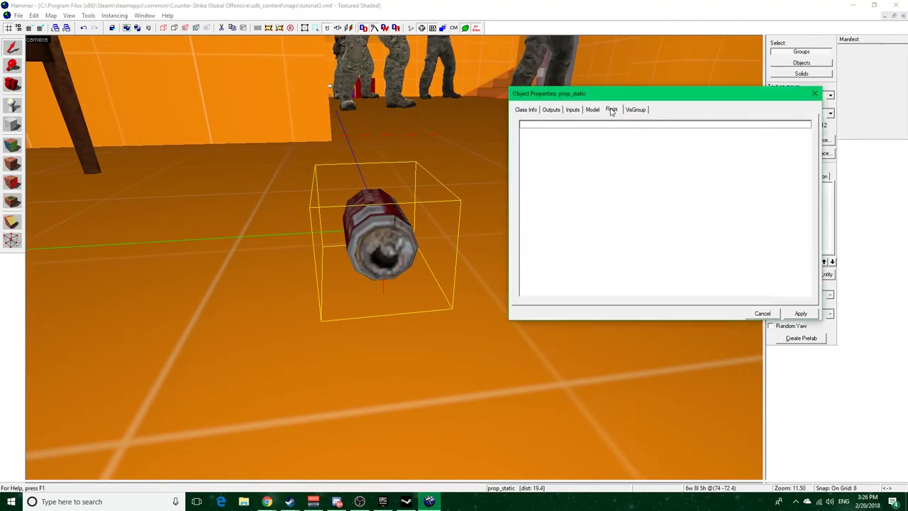
pyautogui.click(523, 110)
# Select the prop_physics_multiplayer box next to the soda can and look through its full property list
pyautogui.press('z')
pyautogui.press('s')
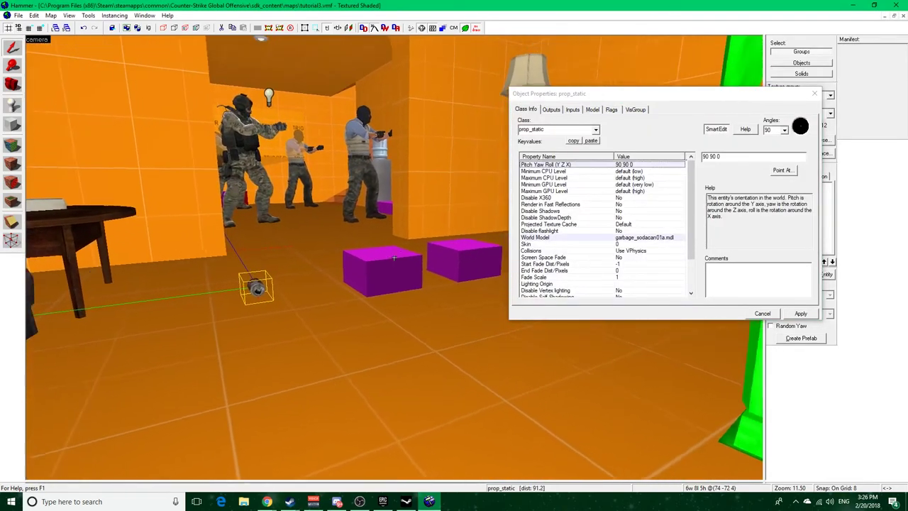
pyautogui.press('w')
pyautogui.press('d')
pyautogui.press('s')
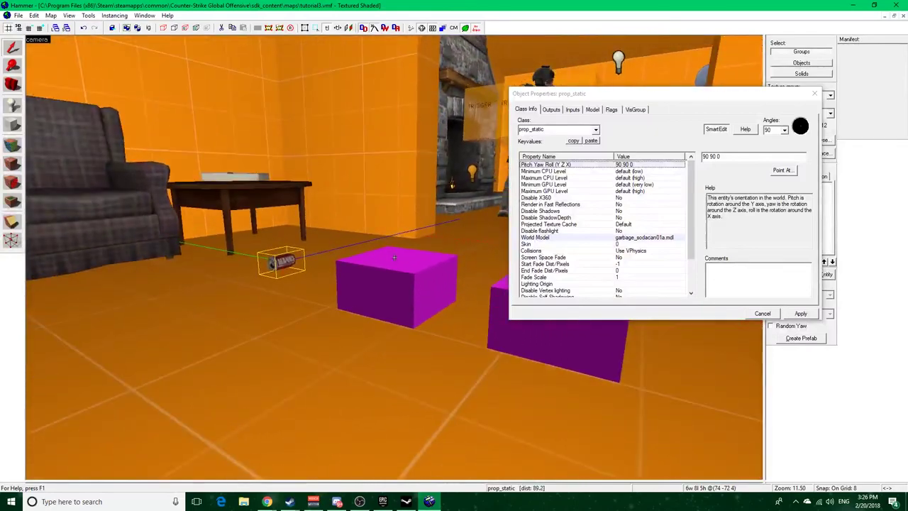
pyautogui.press('w')
pyautogui.press('w')
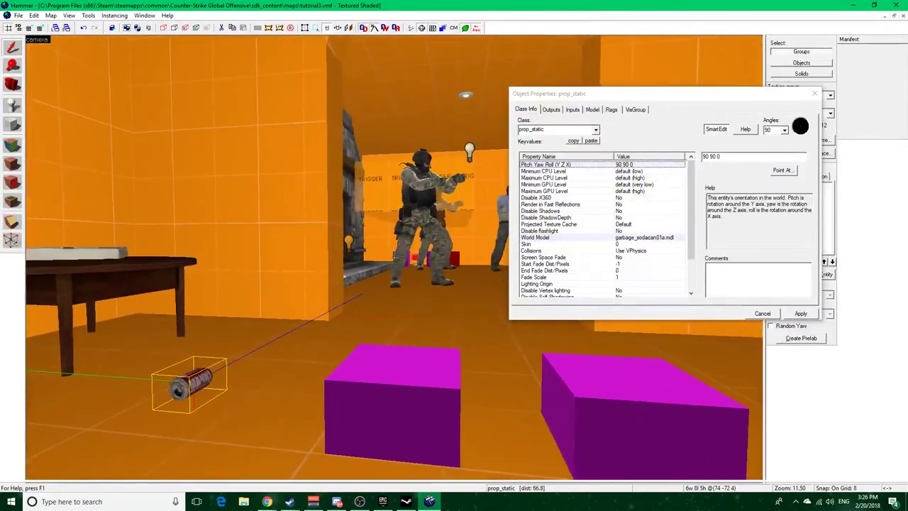
pyautogui.click(360, 268)
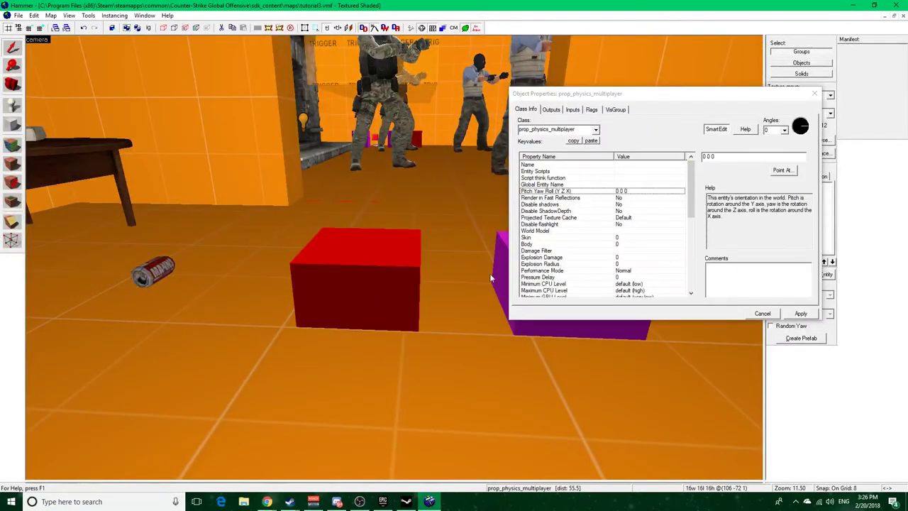
pyautogui.scroll(-5, 644, 237)
pyautogui.scroll(5, 644, 234)
# Select the prop_dynamic box in the 3D view and read the description of its Parent property
pyautogui.press('z')
pyautogui.press('z')
pyautogui.click(407, 255)
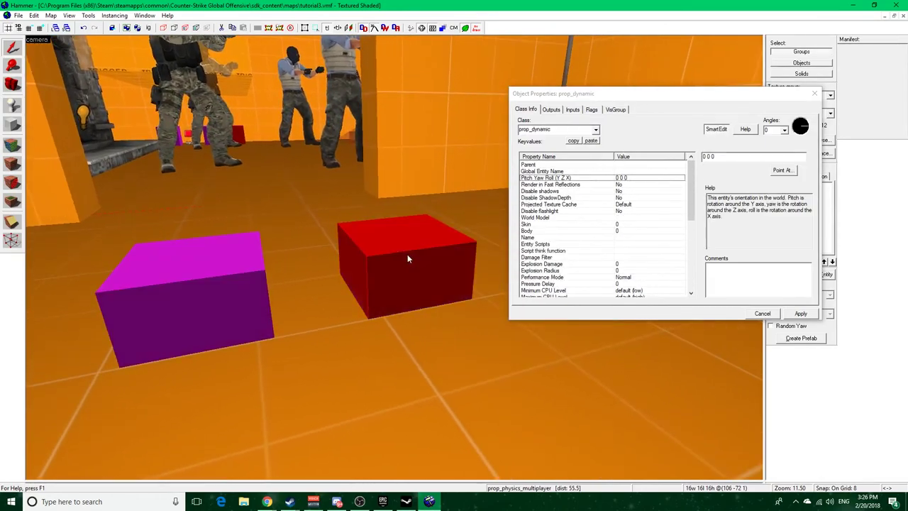
pyautogui.click(562, 165)
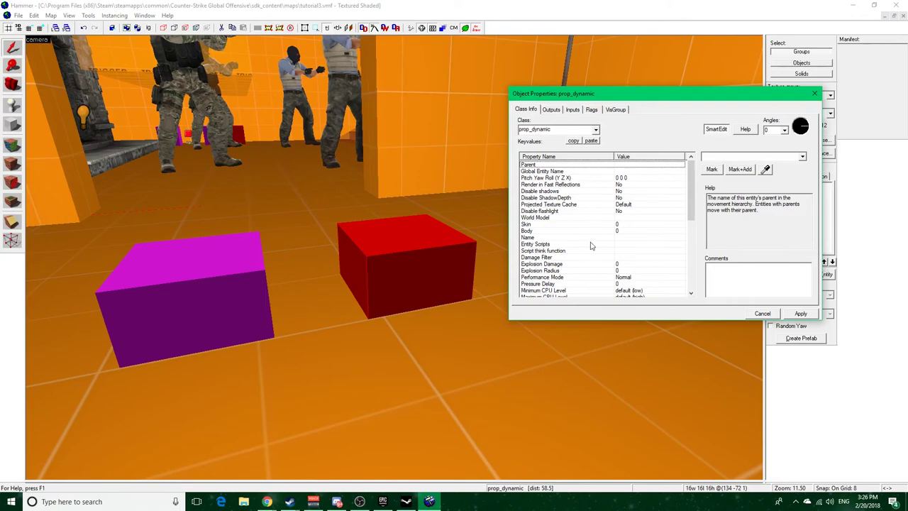
# Browse the models filtered by "light" and apply props/cs_assault/streetlight_off.mdl as the prop_dynamic's World Model
pyautogui.doubleClick(553, 220)
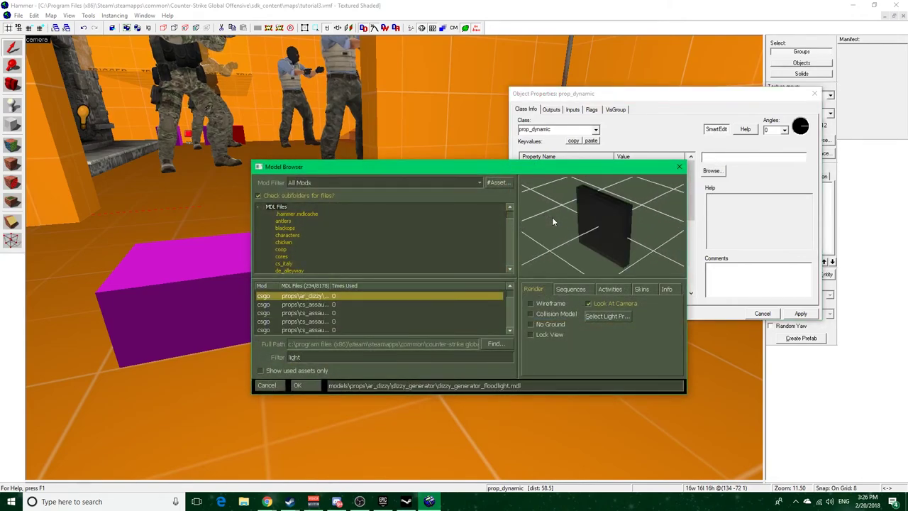
pyautogui.press('Down')
pyautogui.press('Down')
pyautogui.press('Down')
pyautogui.press('Up')
pyautogui.press('Up')
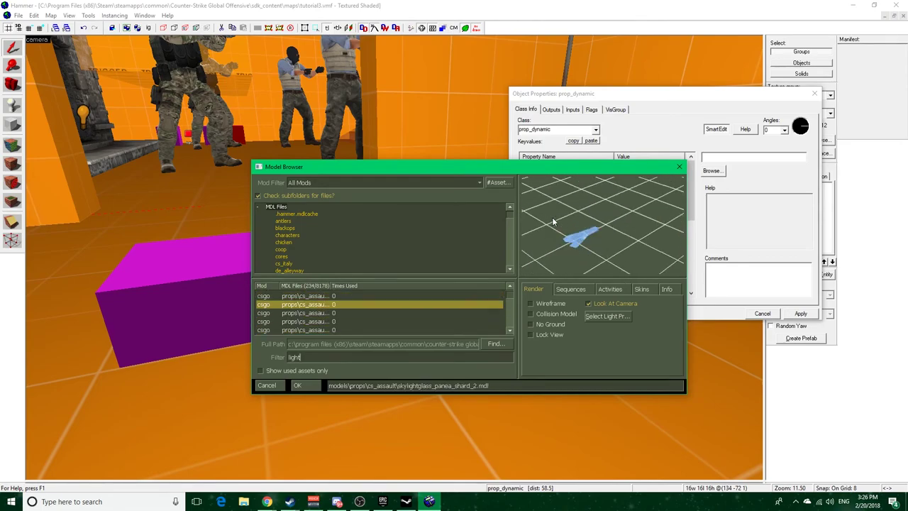
pyautogui.press('Down')
pyautogui.press('Down')
pyautogui.press('Down')
pyautogui.press('Down')
pyautogui.press('Down')
pyautogui.press('Up')
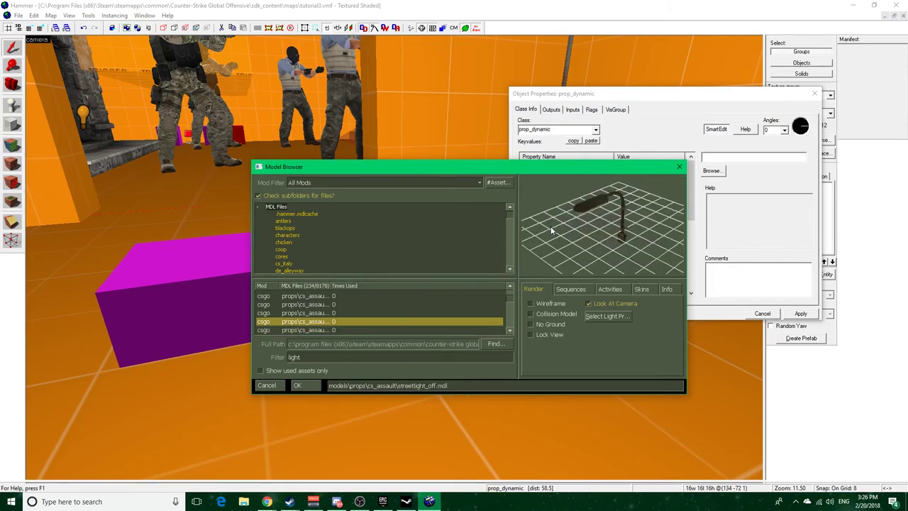
pyautogui.doubleClick(440, 323)
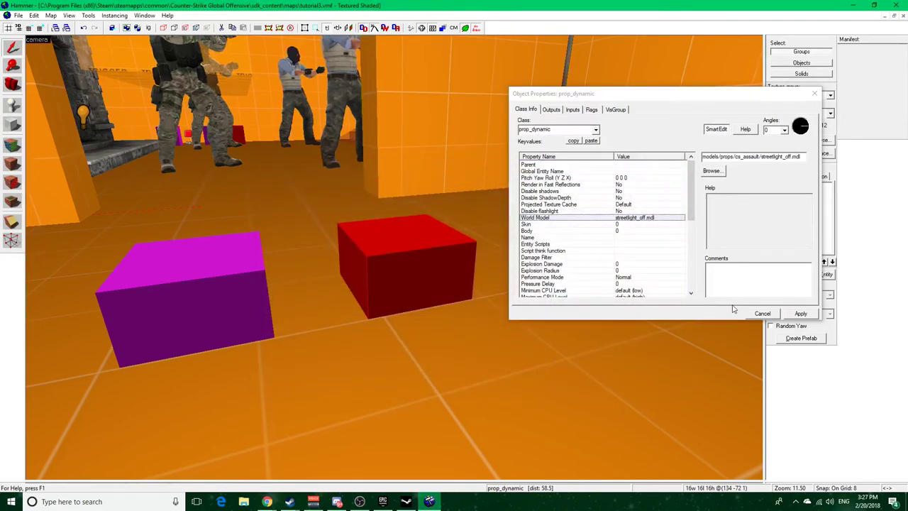
pyautogui.click(800, 313)
# Examine the streetlight prop_dynamic from several sides and from a distance in the 3D view
pyautogui.press('z')
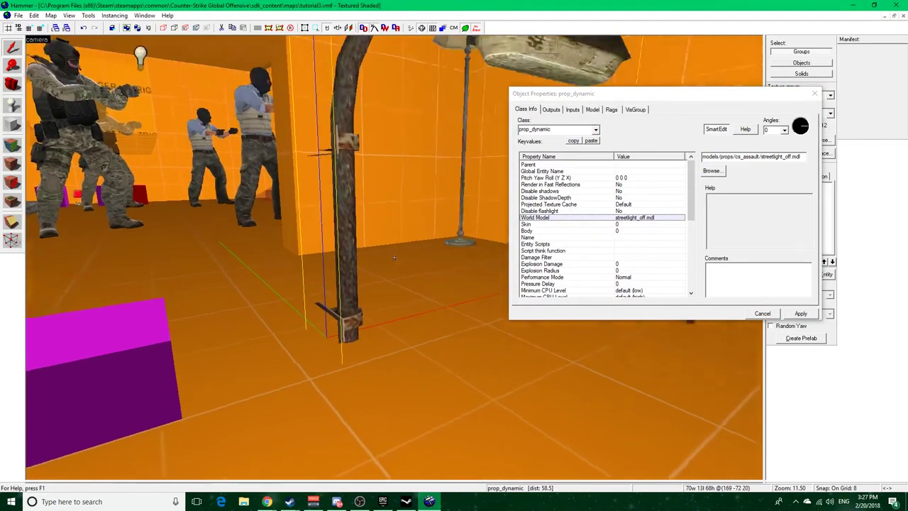
pyautogui.press('d')
pyautogui.press('d')
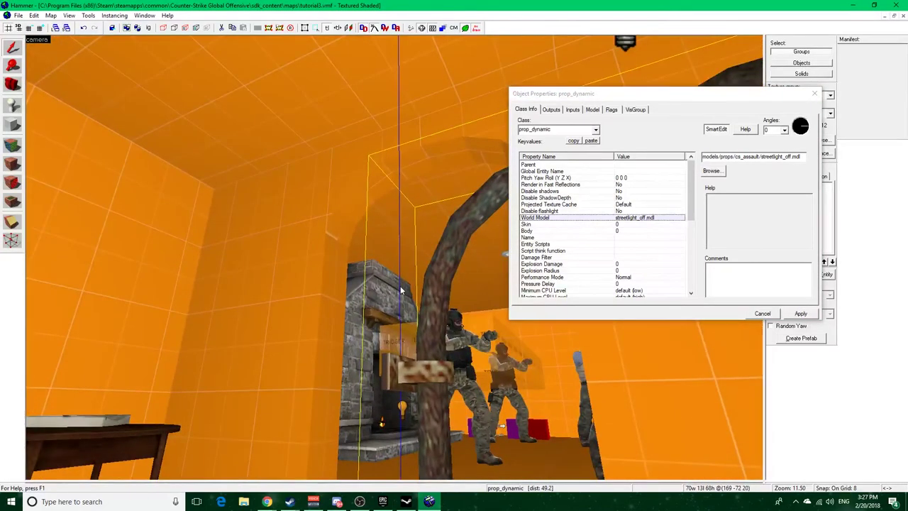
pyautogui.press('d')
pyautogui.press('z')
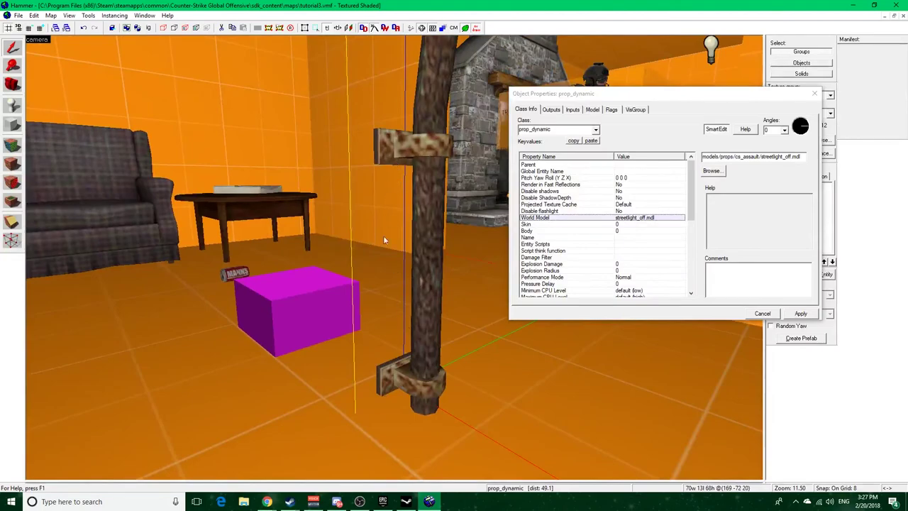
pyautogui.press('z')
pyautogui.press('s')
pyautogui.press('a')
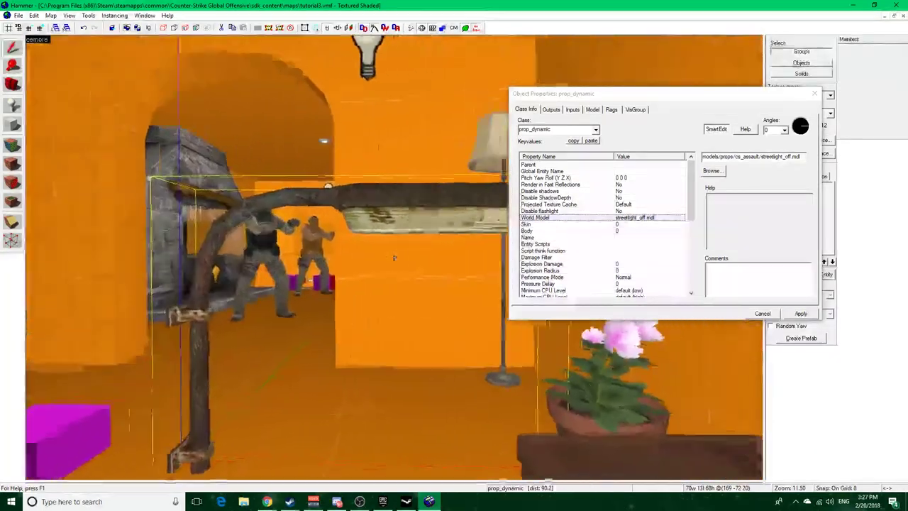
pyautogui.press('s')
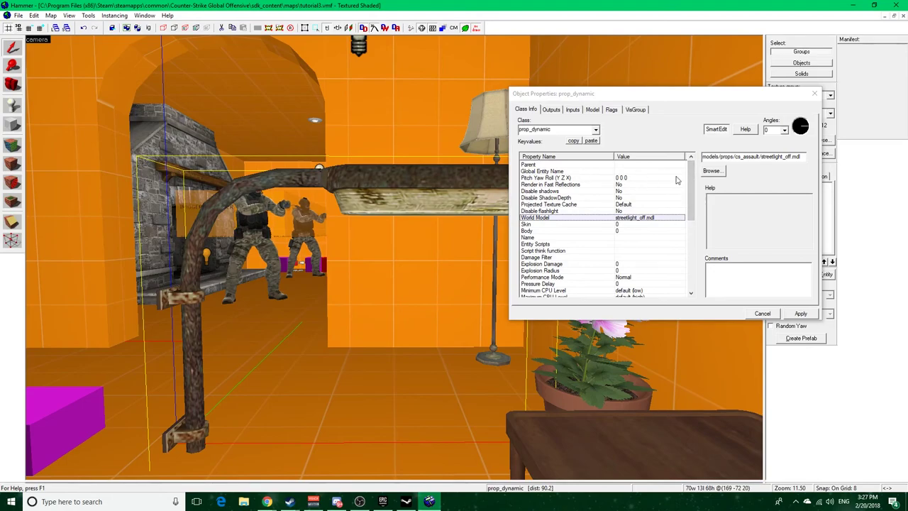
# Review the streetlight's remaining properties, from the rendering and collision settings through animation options to Start Disabled
pyautogui.moveTo(693, 178); pyautogui.dragTo(695, 185)
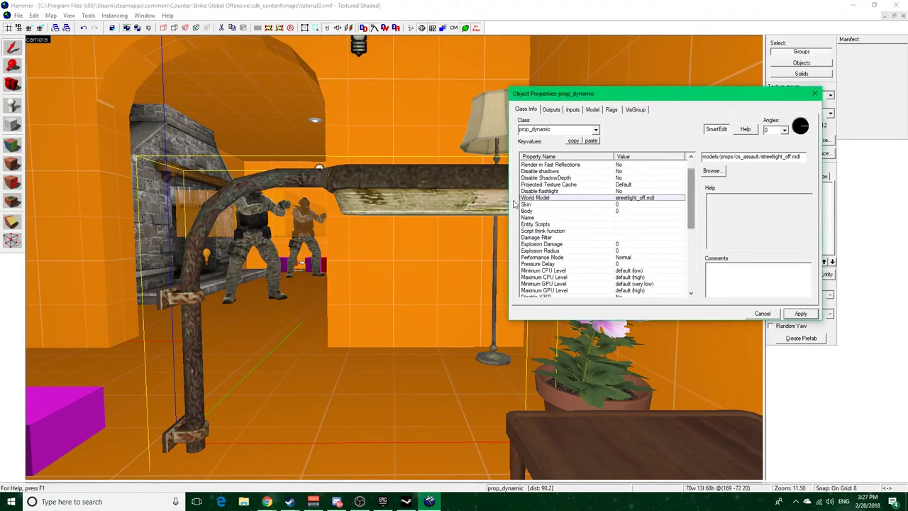
pyautogui.scroll(-6, 644, 226)
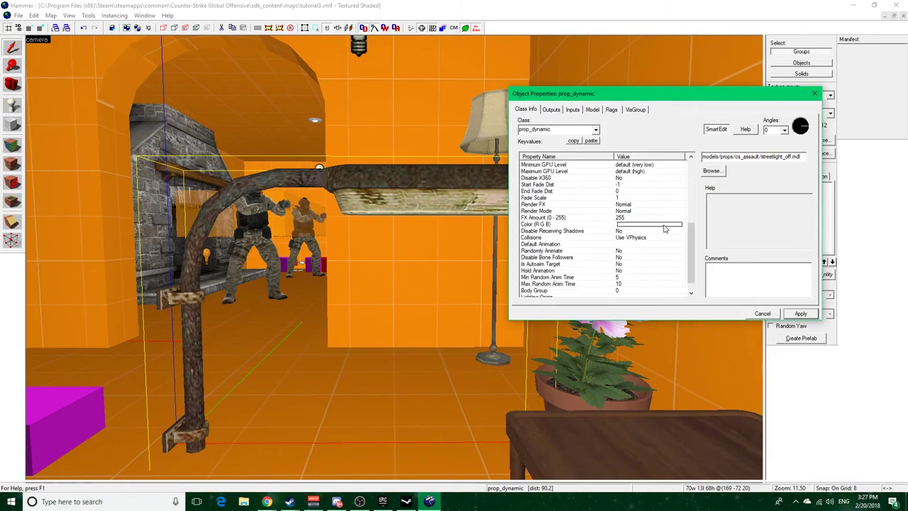
pyautogui.scroll(-1, 649, 227)
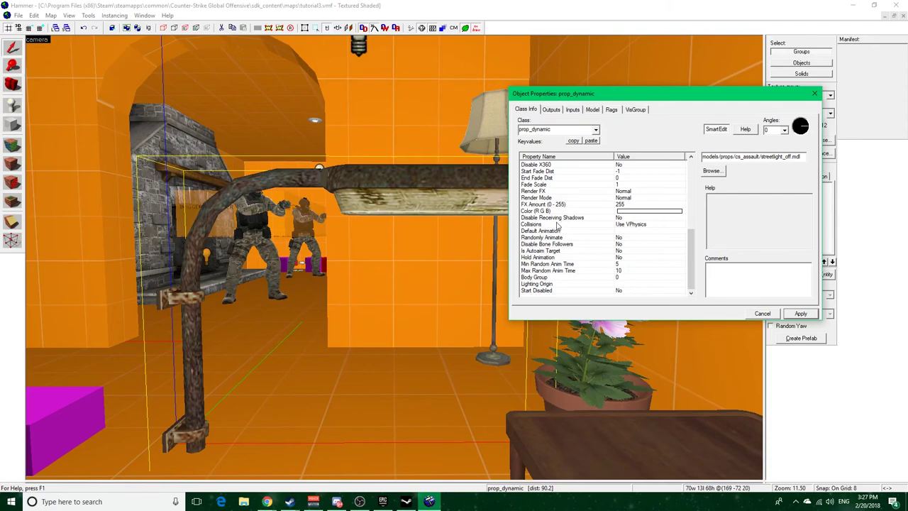
# Review the streetlight prop_dynamic's properties again, including its flags and Collisions setting
pyautogui.scroll(5, 594, 216)
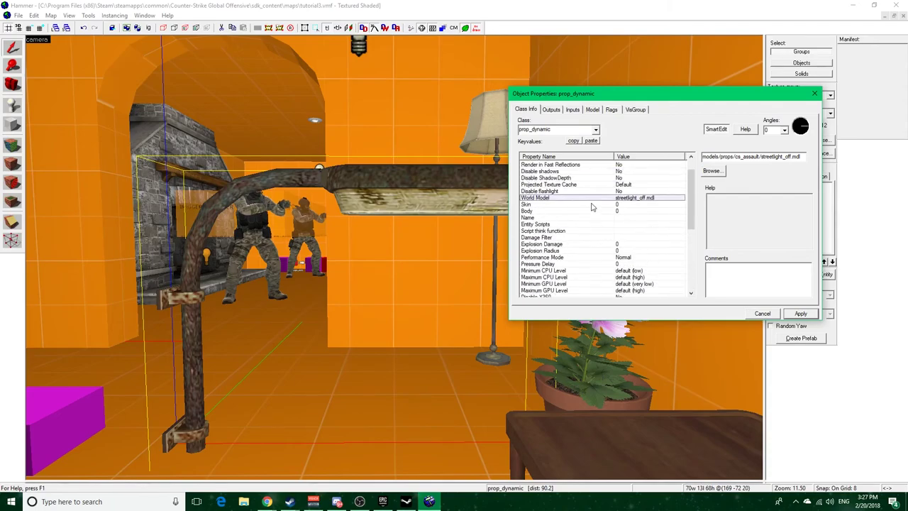
pyautogui.scroll(-7, 601, 235)
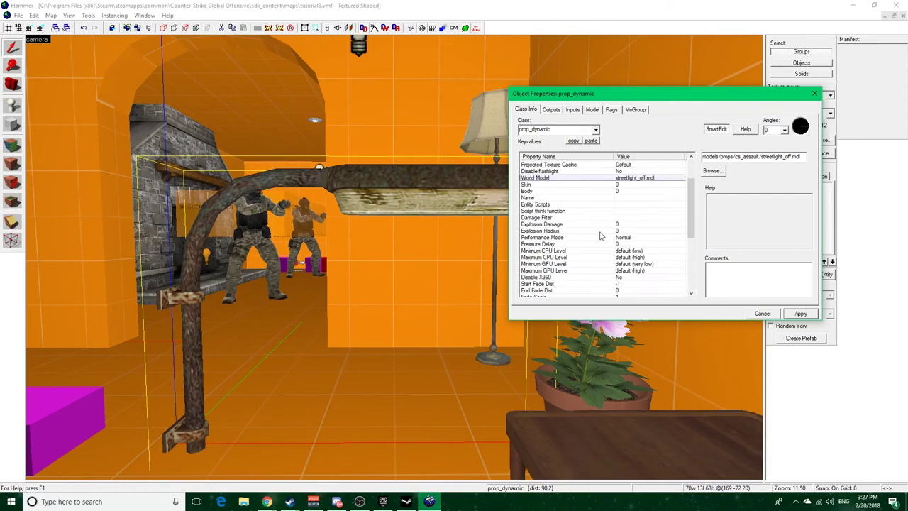
pyautogui.scroll(-1, 602, 230)
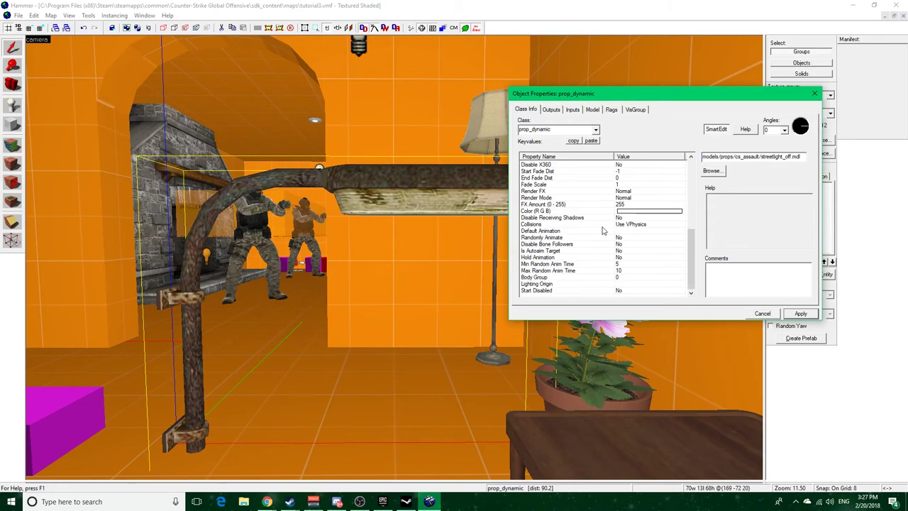
pyautogui.click(625, 110)
pyautogui.click(609, 111)
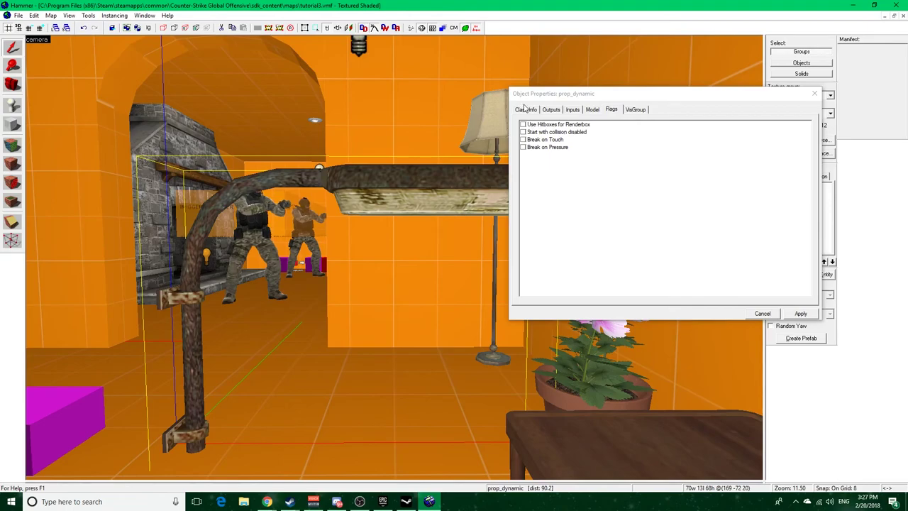
pyautogui.click(524, 106)
pyautogui.click(526, 110)
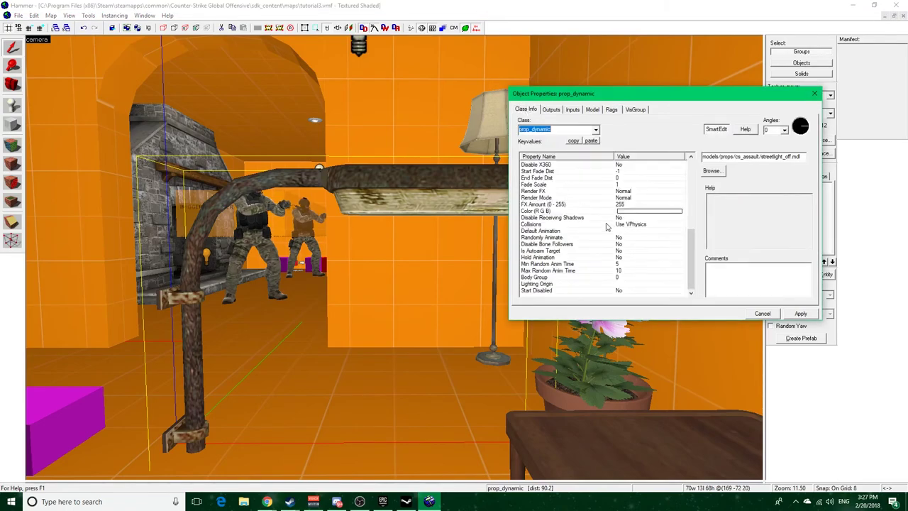
pyautogui.click(622, 226)
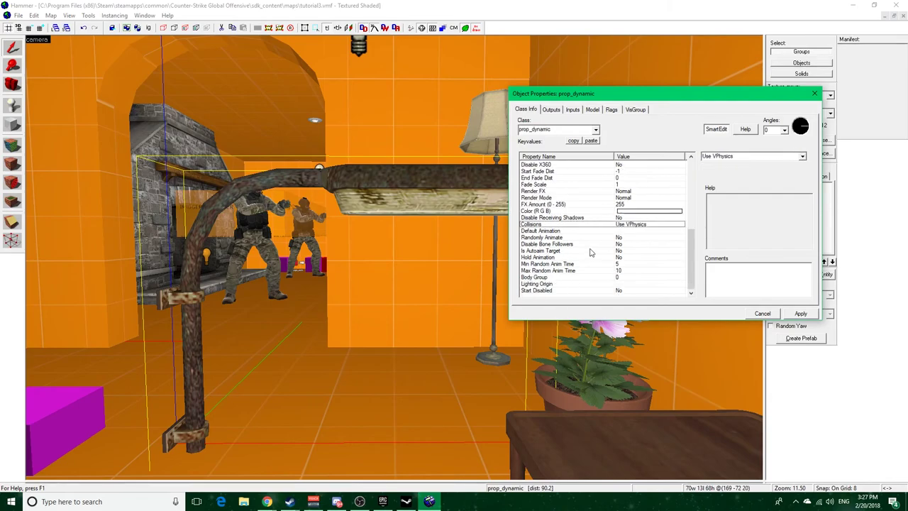
pyautogui.scroll(6, 647, 256)
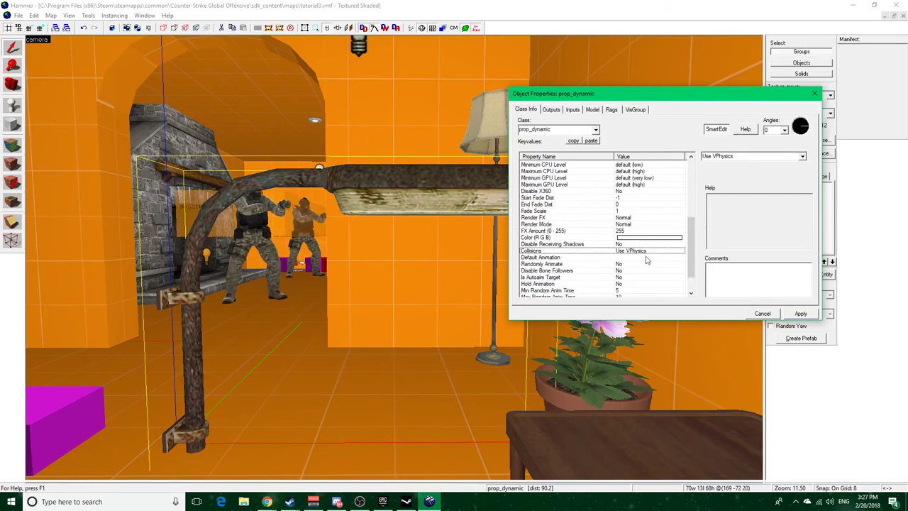
pyautogui.scroll(1, 645, 256)
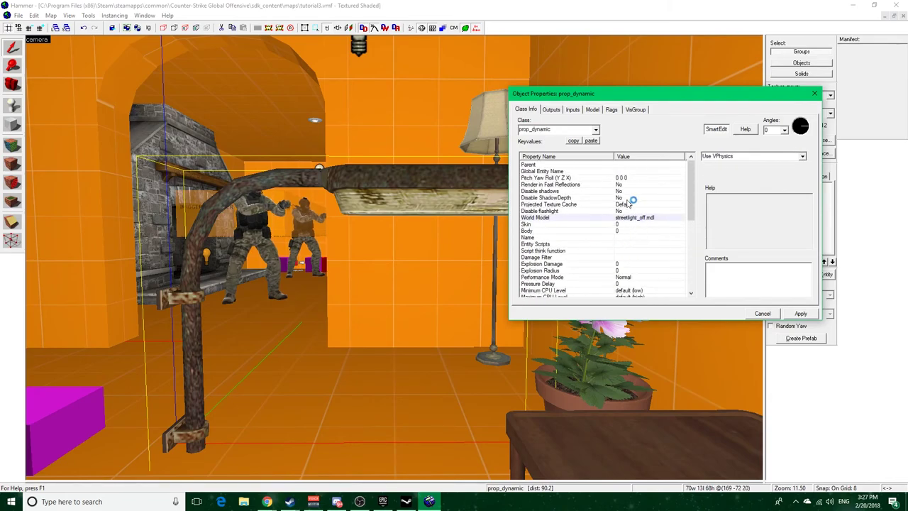
# Return to the purple box beside the soda can in the 3D view and close the prop_dynamic's properties
pyautogui.click(458, 214)
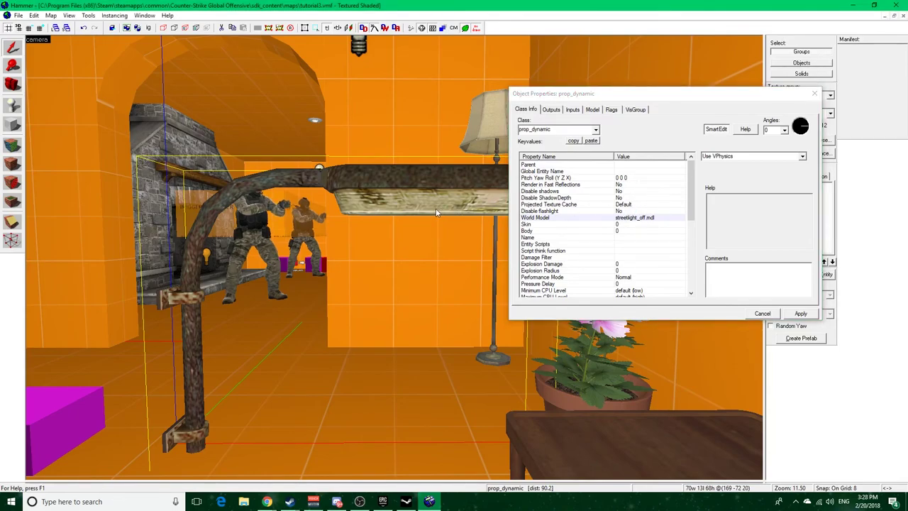
pyautogui.press('z')
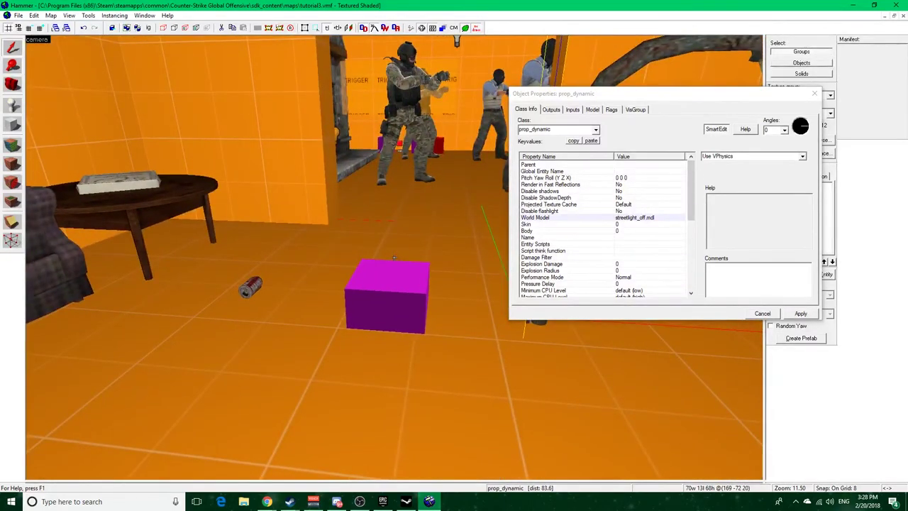
pyautogui.moveTo(393, 257); pyautogui.dragTo(395, 261)
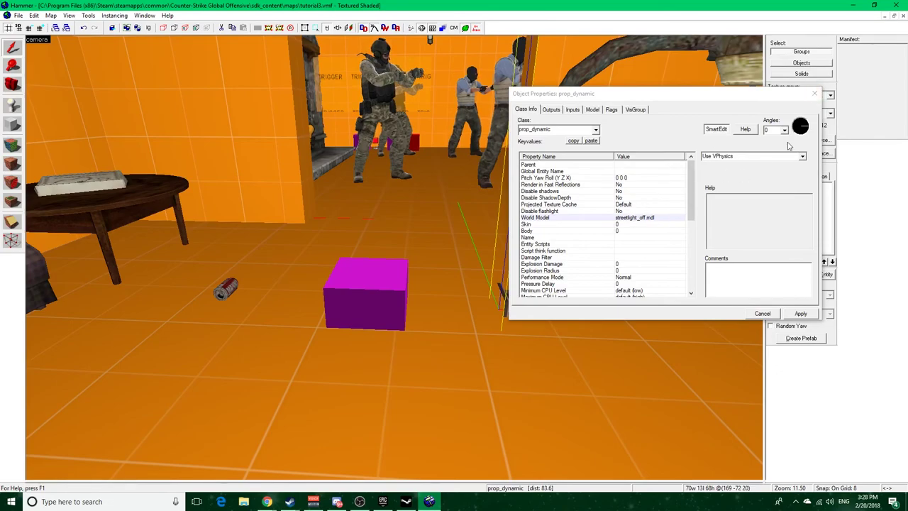
pyautogui.click(815, 97)
pyautogui.click(815, 95)
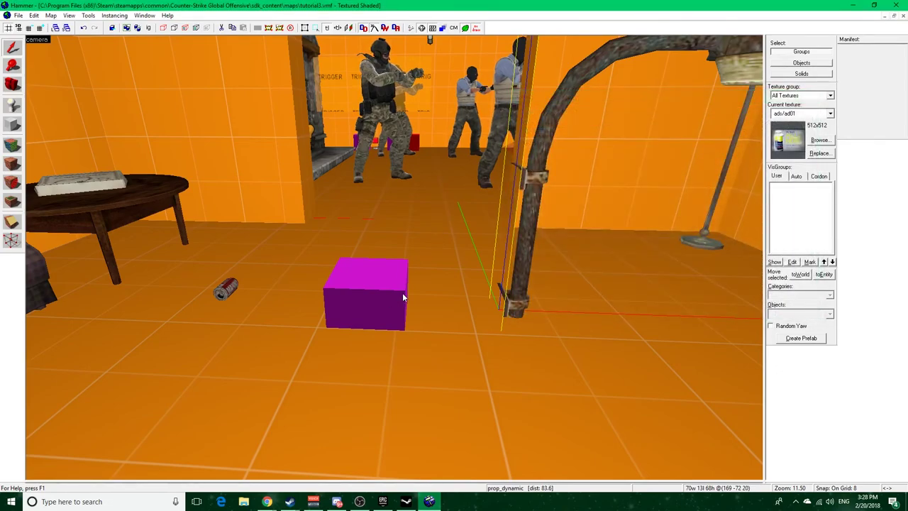
# Filter the models by "soda" and apply props_junk/garbage_sodacan01a.mdl as the purple prop_physics_multiplayer box's World Model
pyautogui.press('z')
pyautogui.press('w')
pyautogui.press('z')
pyautogui.doubleClick(394, 257)
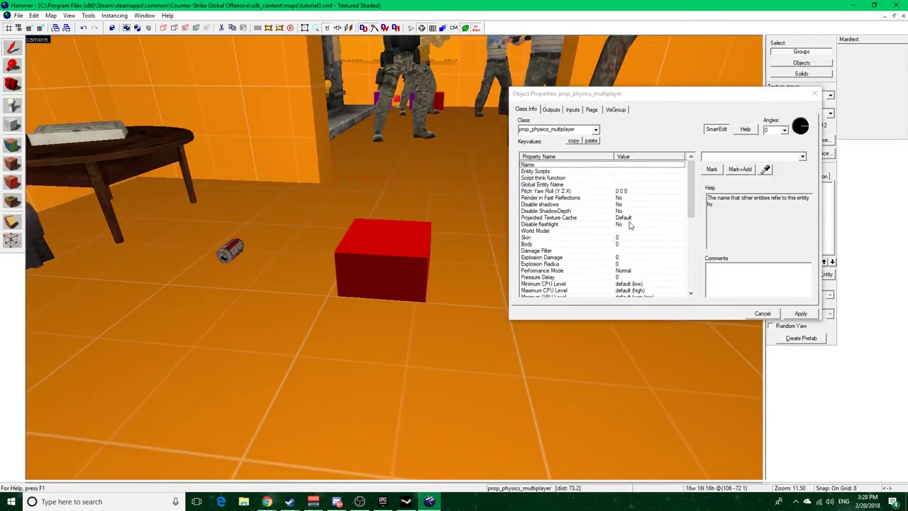
pyautogui.scroll(-1, 578, 243)
pyautogui.click(537, 217)
pyautogui.click(712, 170)
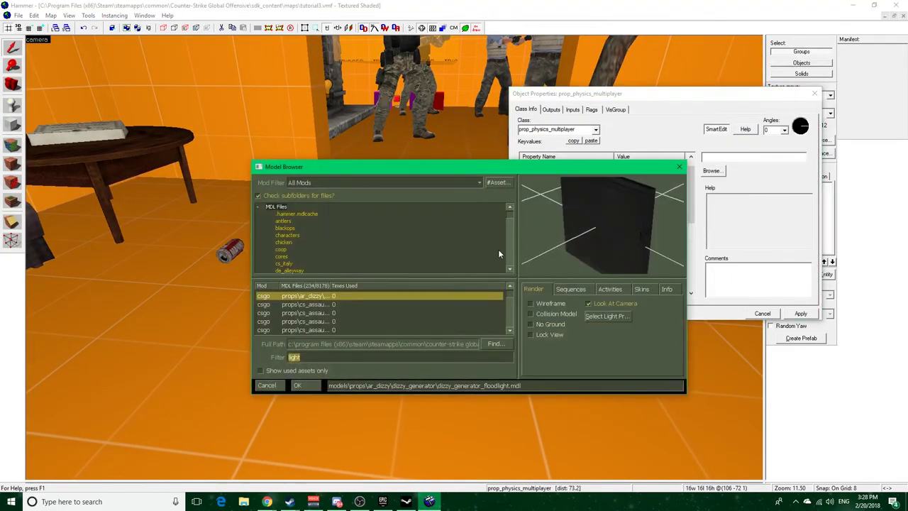
pyautogui.write('soda')
pyautogui.click(388, 295)
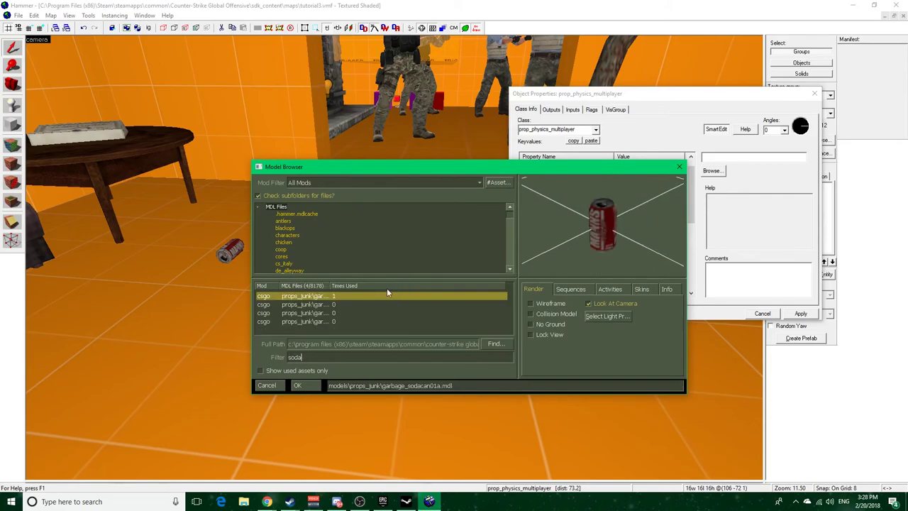
pyautogui.doubleClick(401, 296)
pyautogui.click(800, 314)
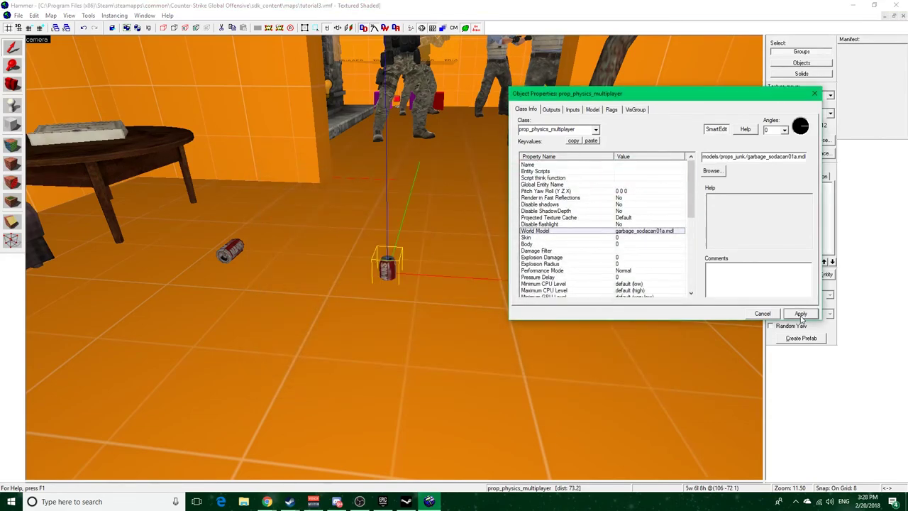
pyautogui.click(814, 94)
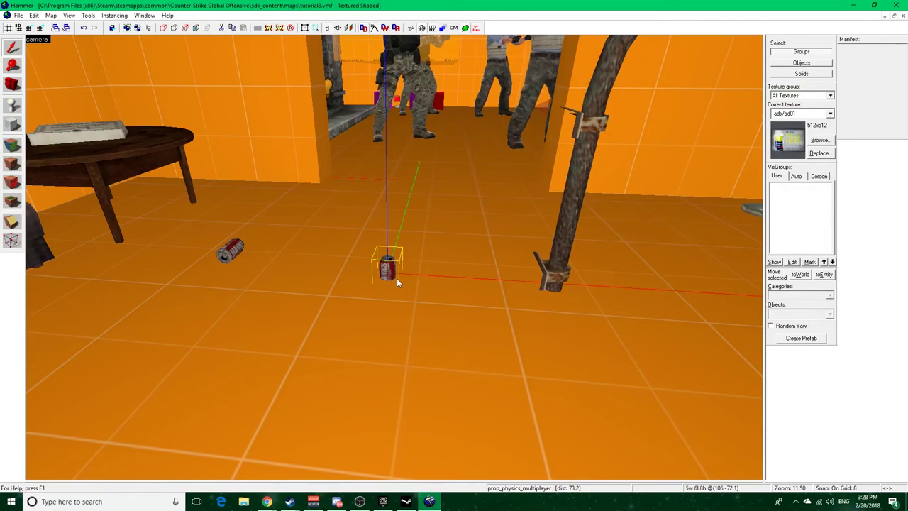
# Raise the new upright soda can slightly so it no longer sinks into the floor
pyautogui.hotkey('shift', 'z')
pyautogui.moveTo(652, 374); pyautogui.dragTo(648, 352)
pyautogui.click(265, 155)
pyautogui.hotkey('shift', 'z')
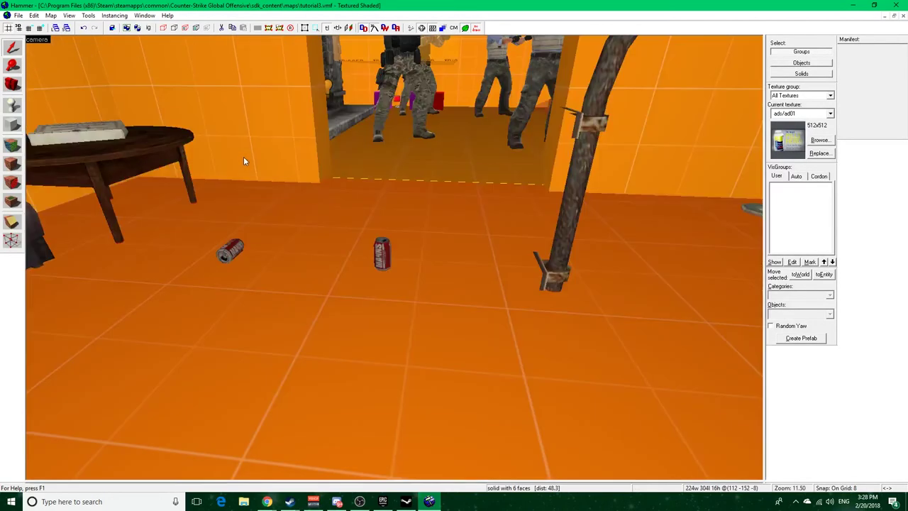
# Review the upright soda can's prop_physics_multiplayer properties, from Name through the damage and physics settings to Physics Mode
pyautogui.doubleClick(376, 250)
pyautogui.scroll(-3, 630, 245)
pyautogui.scroll(3, 630, 245)
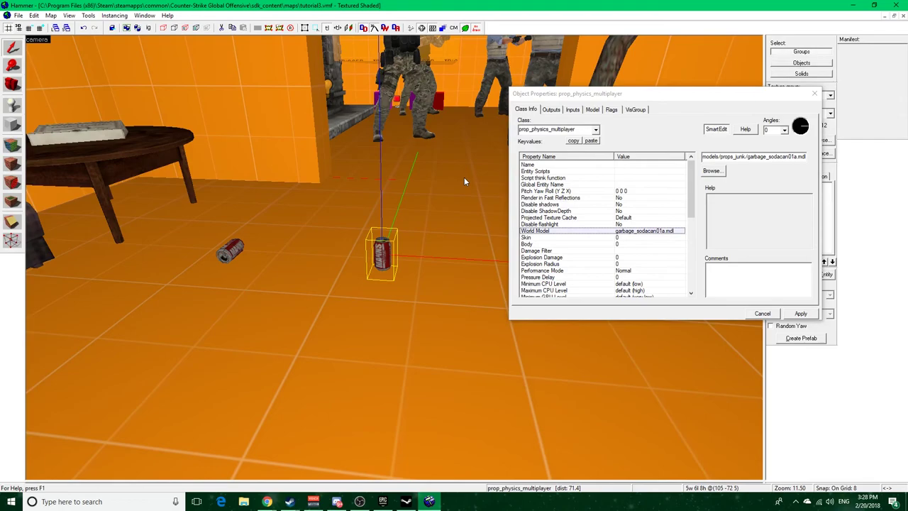
pyautogui.scroll(-4, 618, 225)
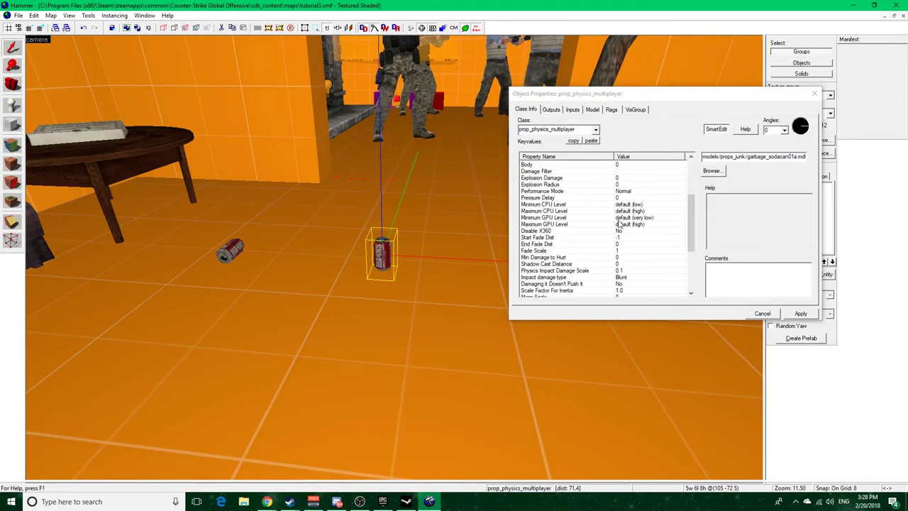
pyautogui.scroll(-2, 618, 224)
pyautogui.scroll(-3, 619, 224)
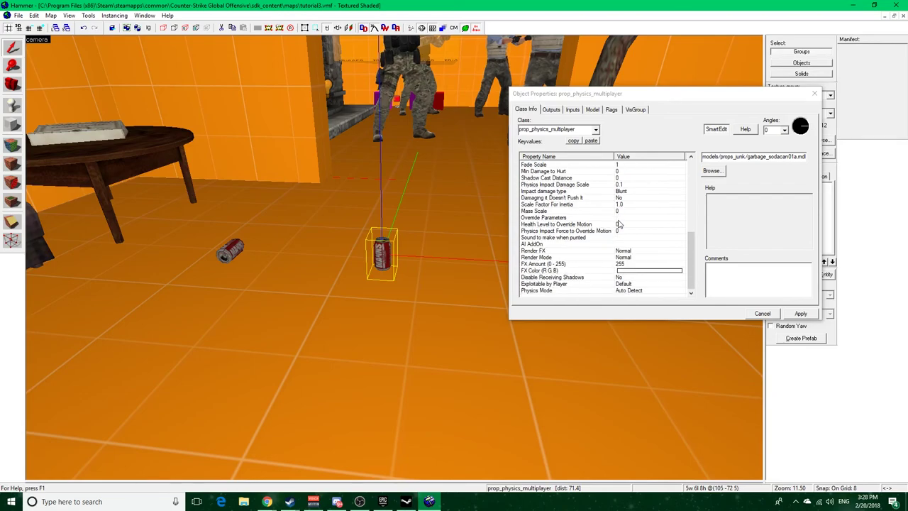
pyautogui.scroll(8, 638, 245)
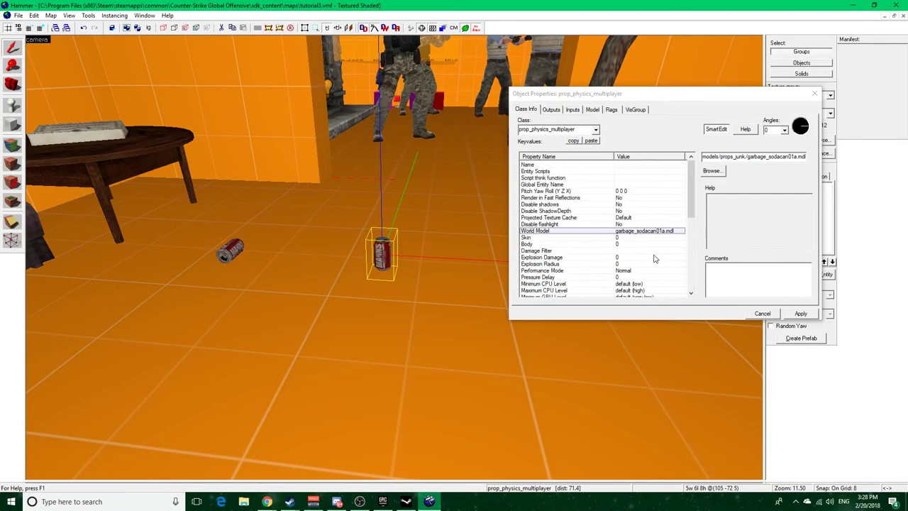
pyautogui.scroll(-6, 654, 259)
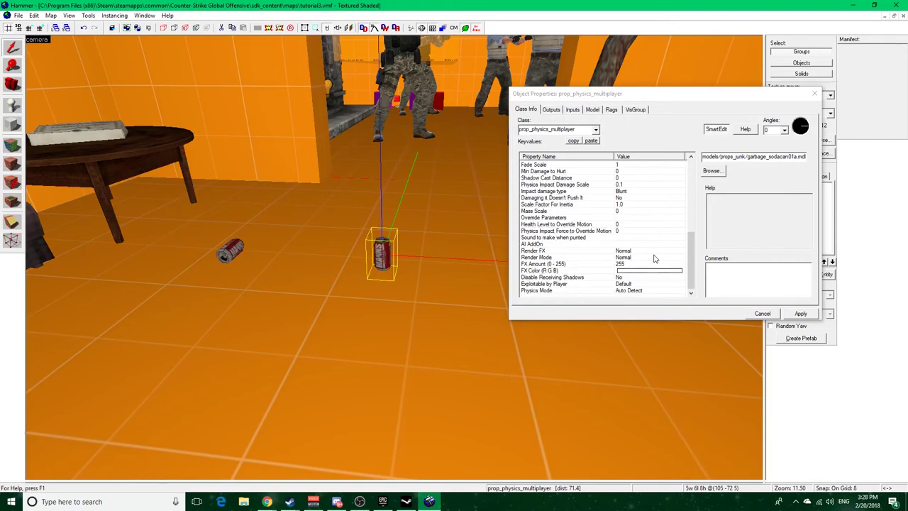
pyautogui.scroll(5, 655, 259)
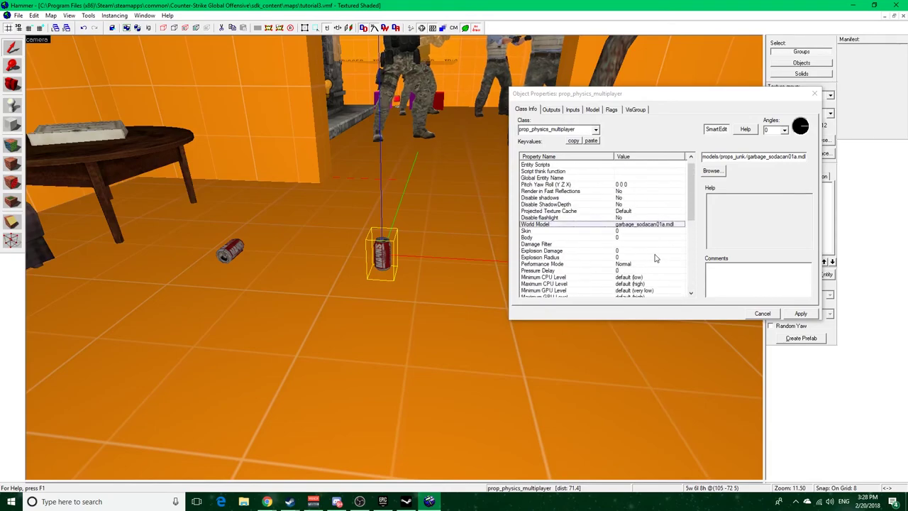
pyautogui.scroll(1, 655, 258)
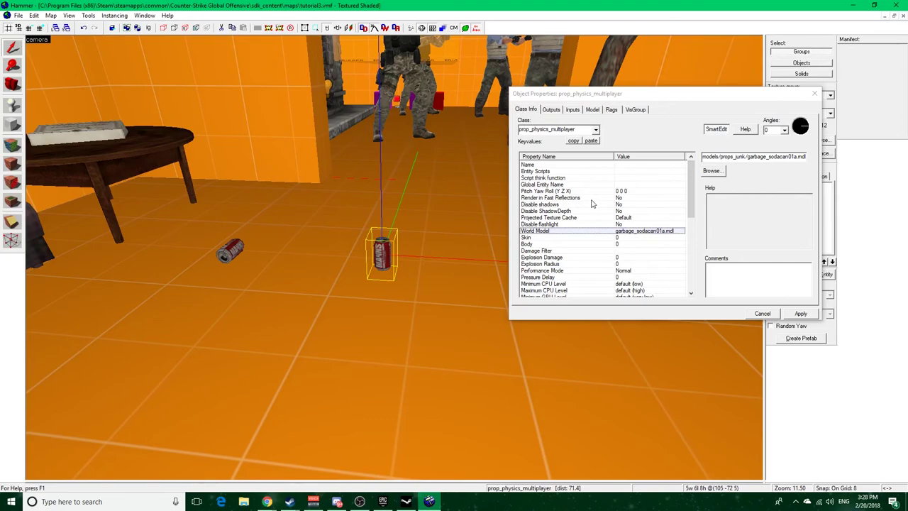
pyautogui.scroll(-10, 593, 213)
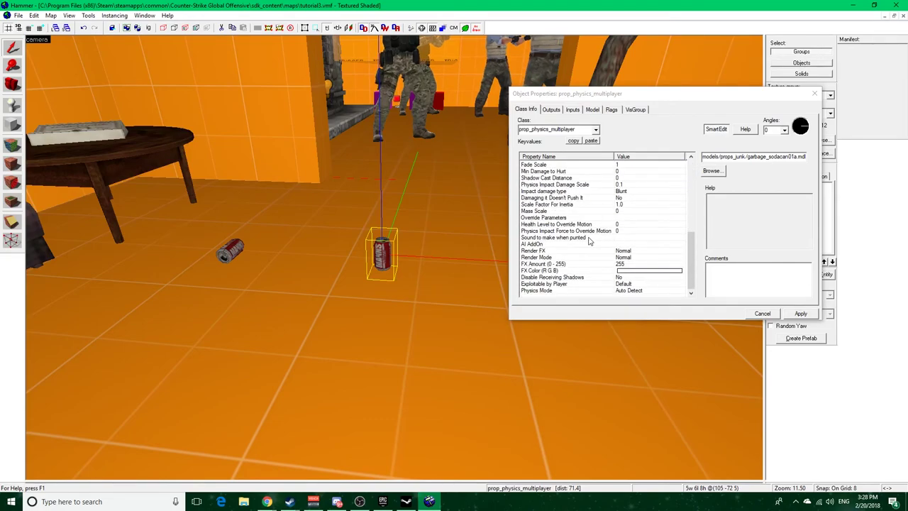
pyautogui.click(815, 93)
# Open the properties of the red caged ceiling light and read the description of its Skin property
pyautogui.press('z')
pyautogui.press('s')
pyautogui.press('s')
pyautogui.press('w')
pyautogui.press('s')
pyautogui.press('w')
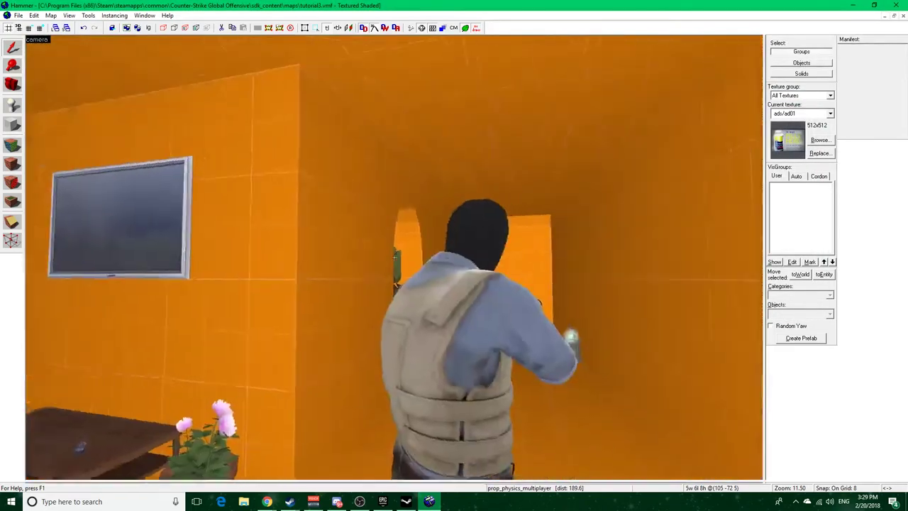
pyautogui.press('w')
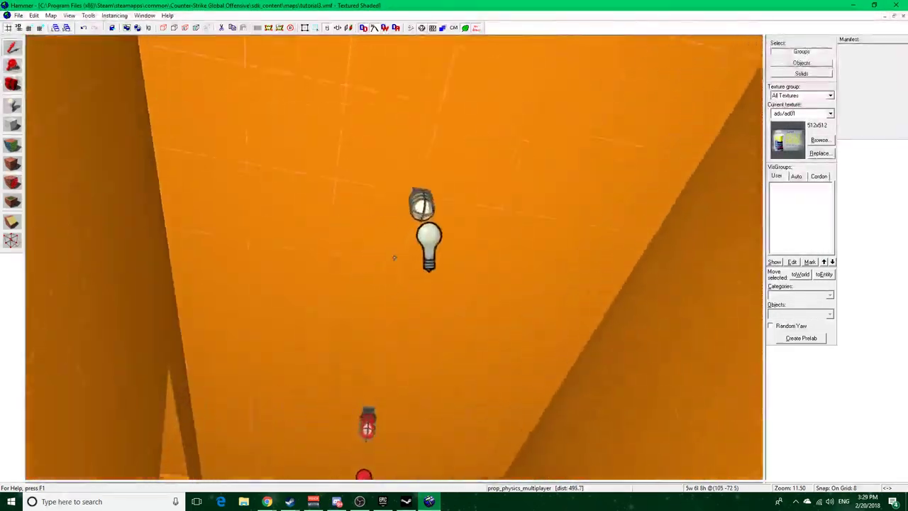
pyautogui.press('w')
pyautogui.press('z')
pyautogui.doubleClick(389, 254)
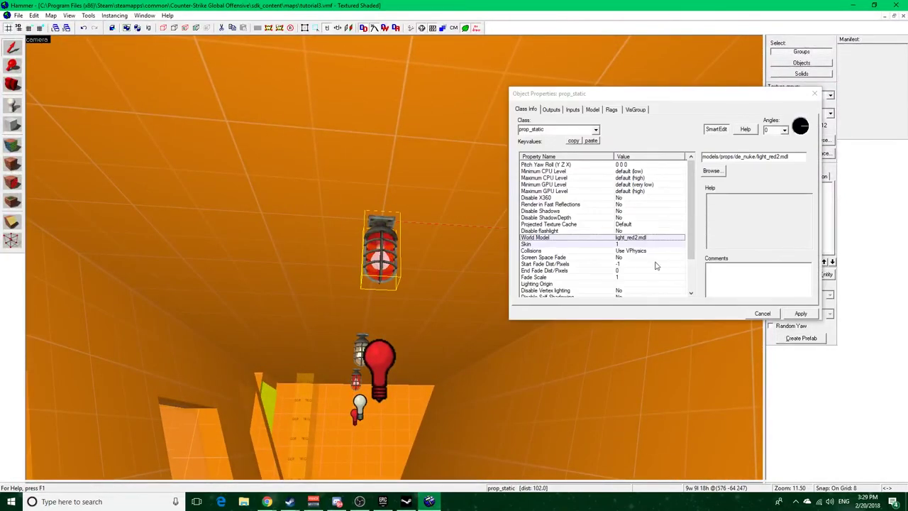
pyautogui.click(619, 244)
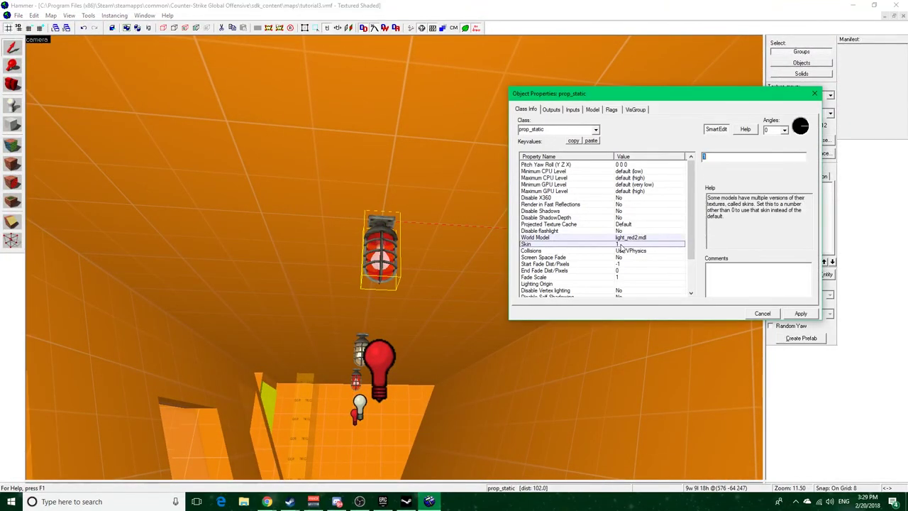
# Select the white caged ceiling light, check its Skin value and open the model browser for its World Model
pyautogui.press('z')
pyautogui.press('z')
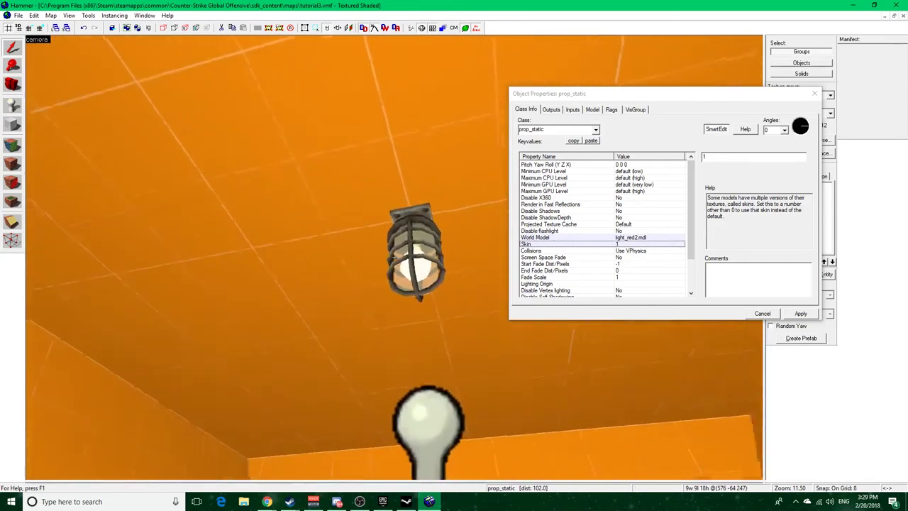
pyautogui.press('w')
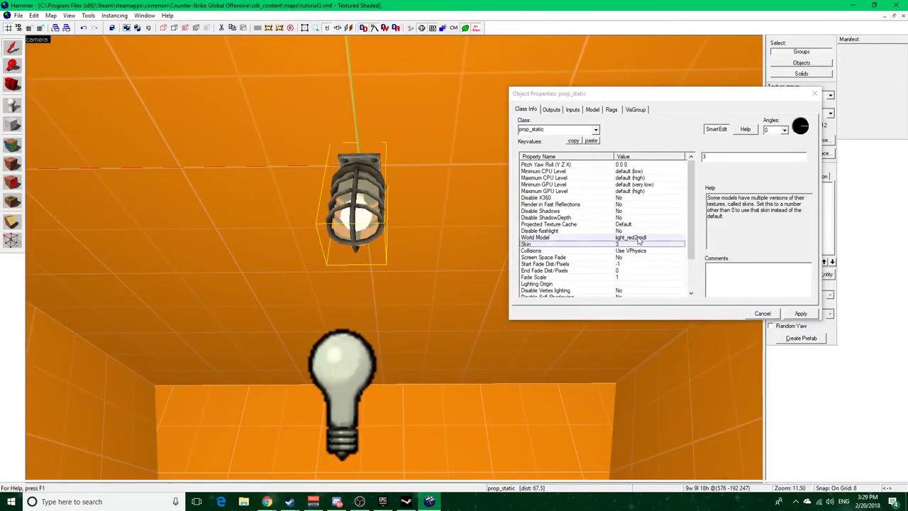
pyautogui.click(619, 244)
pyautogui.click(630, 239)
pyautogui.doubleClick(631, 239)
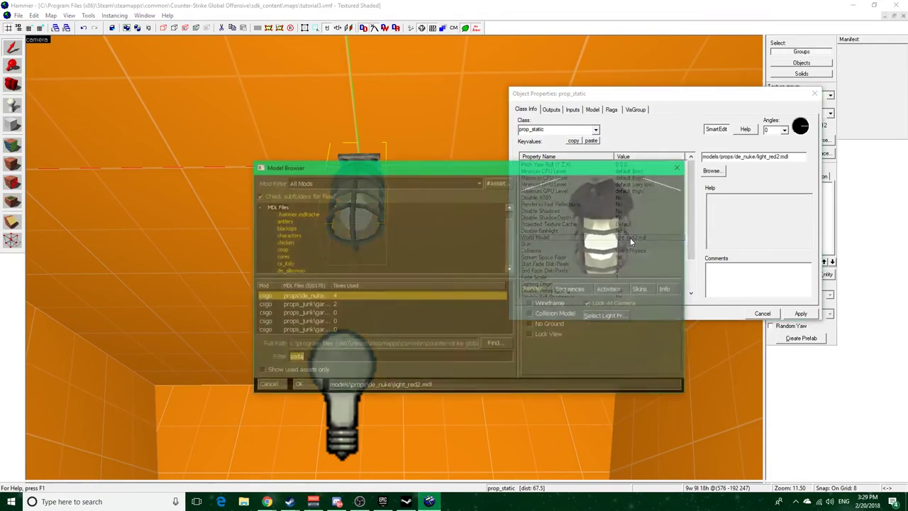
# Preview skins skin0 to skin3 of light_red2.mdl in the model browser, then close it without changing the model
pyautogui.click(641, 289)
pyautogui.click(536, 312)
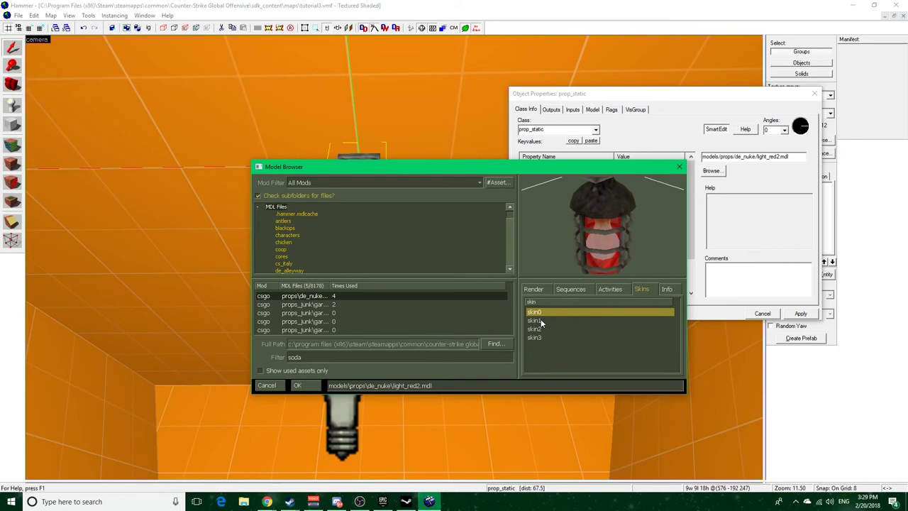
pyautogui.click(536, 321)
pyautogui.click(541, 311)
pyautogui.click(542, 321)
pyautogui.click(544, 328)
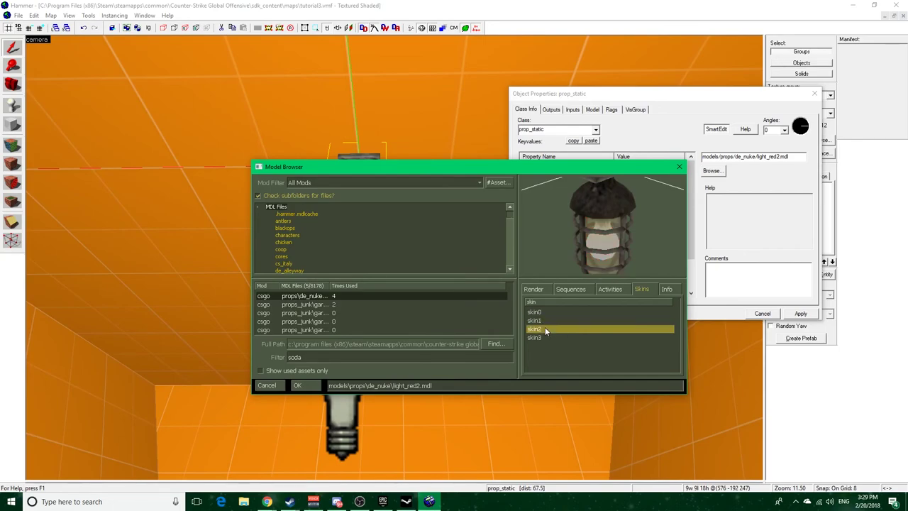
pyautogui.click(545, 338)
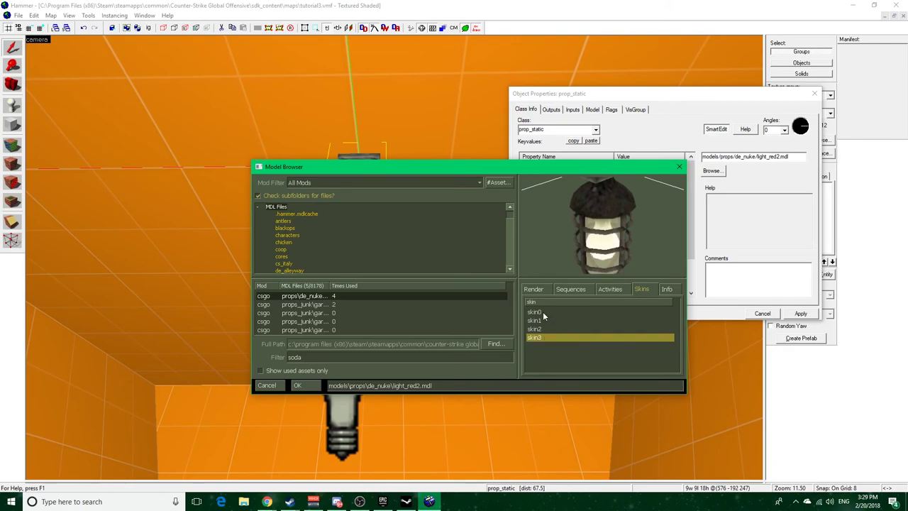
pyautogui.click(543, 311)
pyautogui.click(543, 320)
pyautogui.click(546, 329)
pyautogui.click(550, 336)
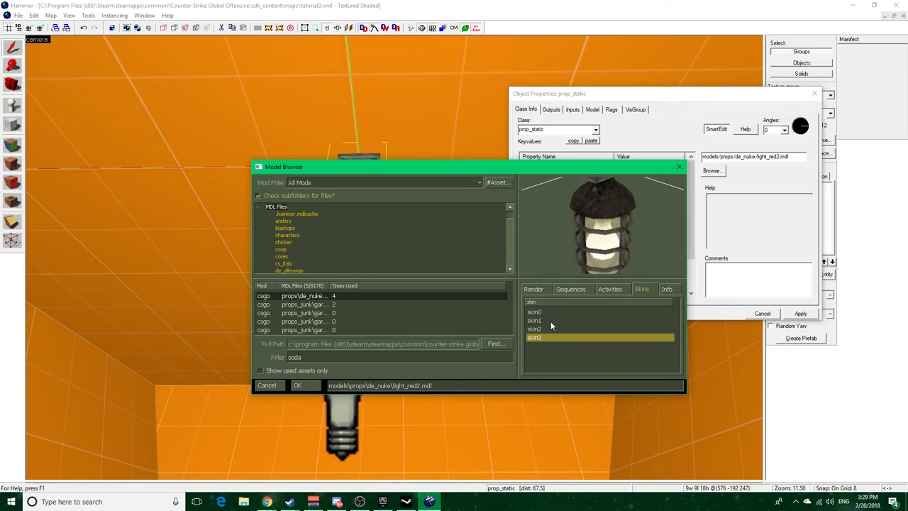
pyautogui.click(682, 169)
# Place a new info_player_terrorist entity on the open corridor floor near the lantern and open its properties
pyautogui.press('z')
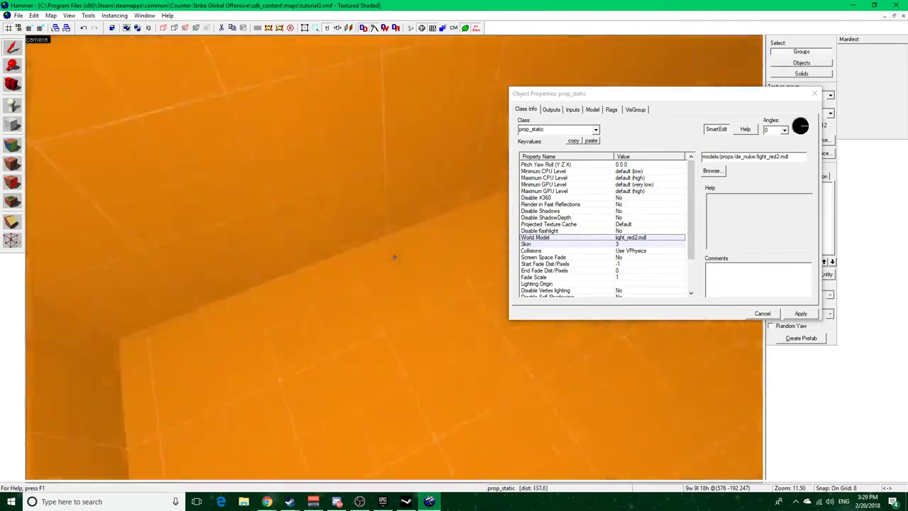
pyautogui.press('w')
pyautogui.press('z')
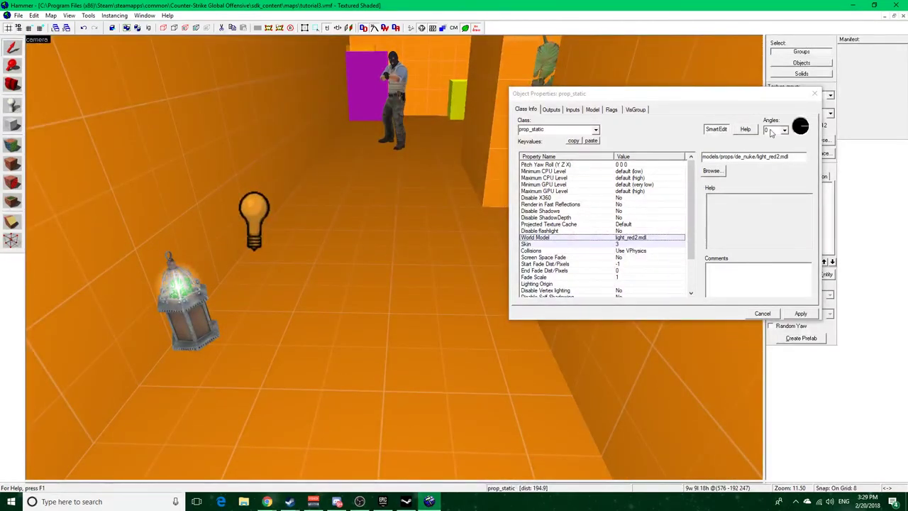
pyautogui.click(814, 95)
pyautogui.click(11, 107)
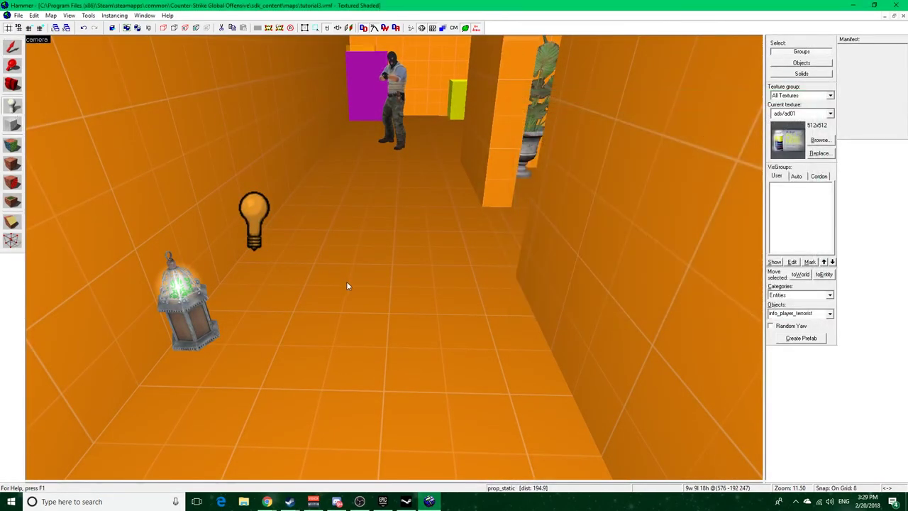
pyautogui.click(347, 286)
pyautogui.click(11, 46)
pyautogui.doubleClick(360, 140)
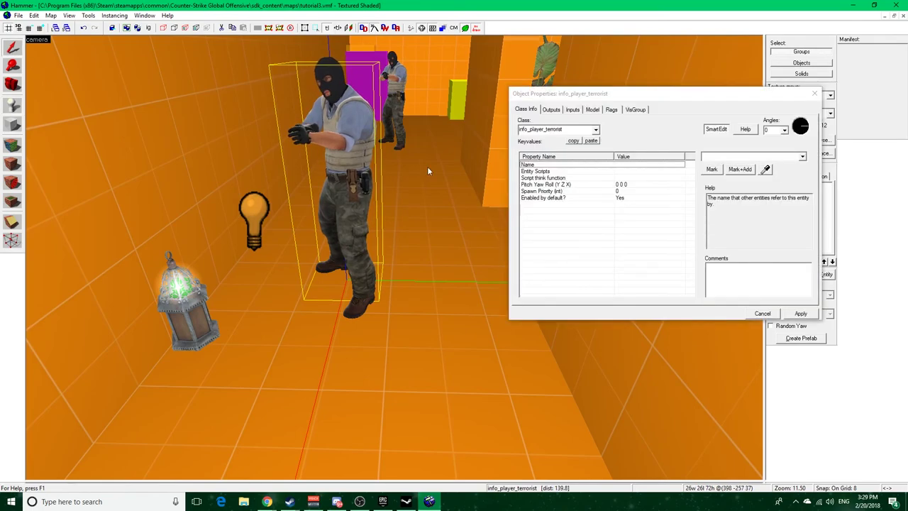
# Change the new entity's class to prop_static and apply it
pyautogui.click(595, 130)
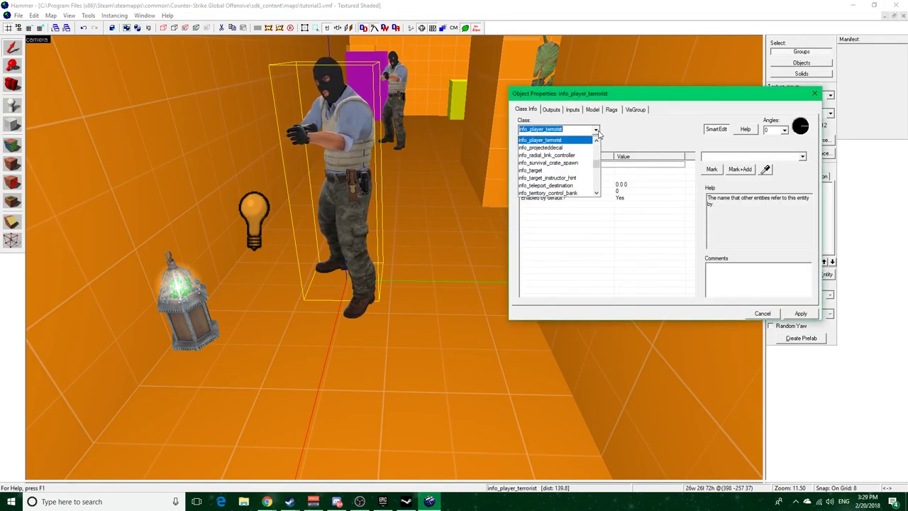
pyautogui.press('BackSpace')
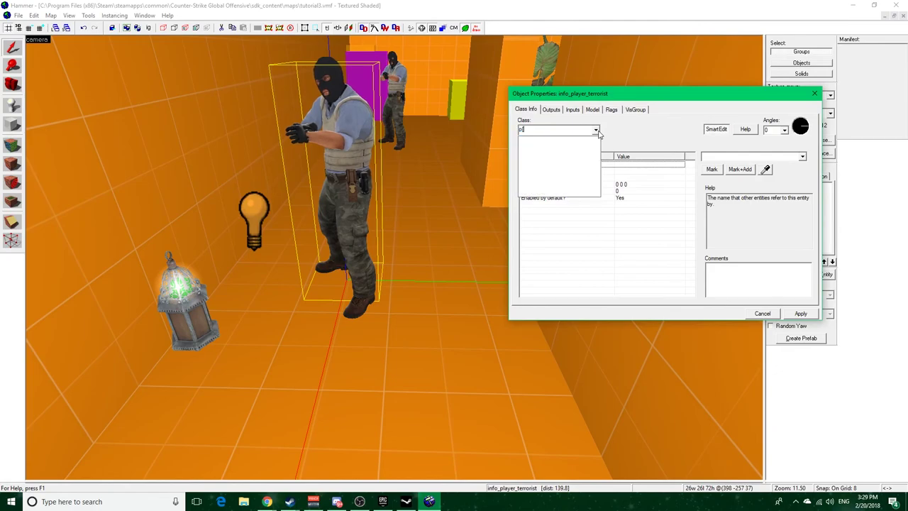
pyautogui.write('prop_s')
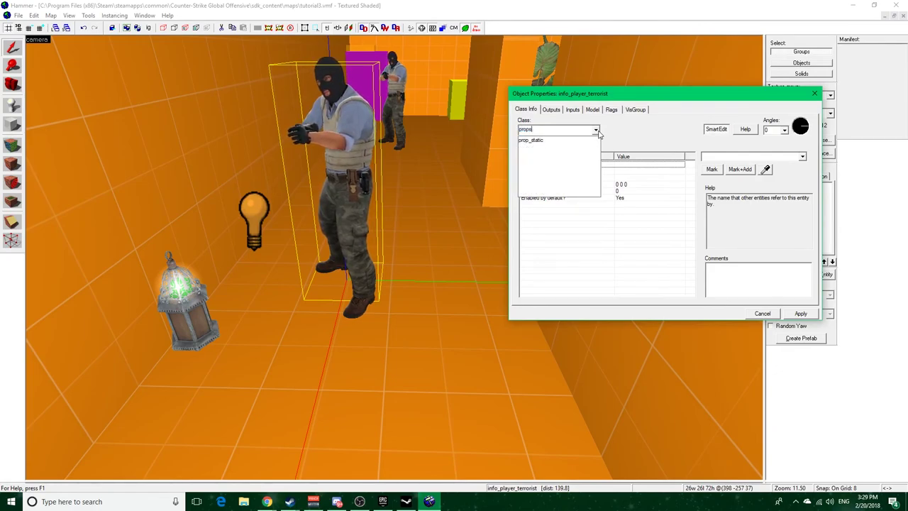
pyautogui.click(546, 142)
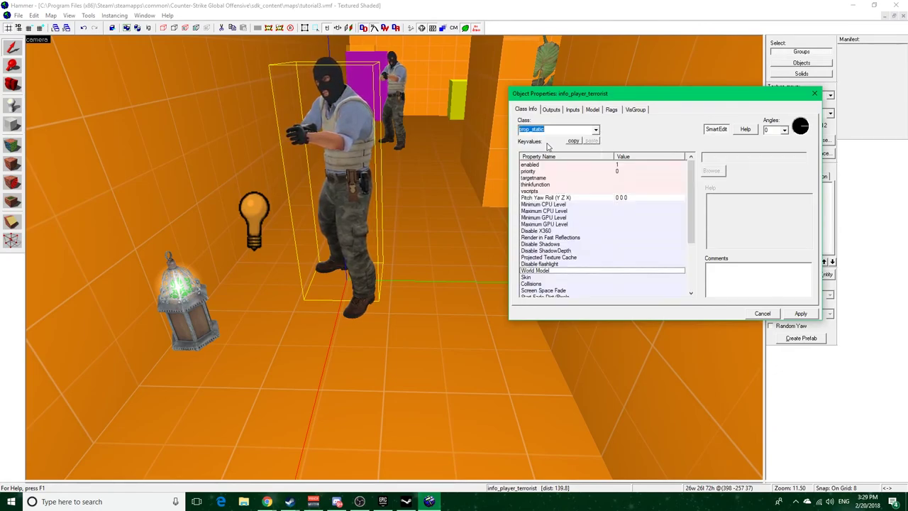
pyautogui.click(799, 313)
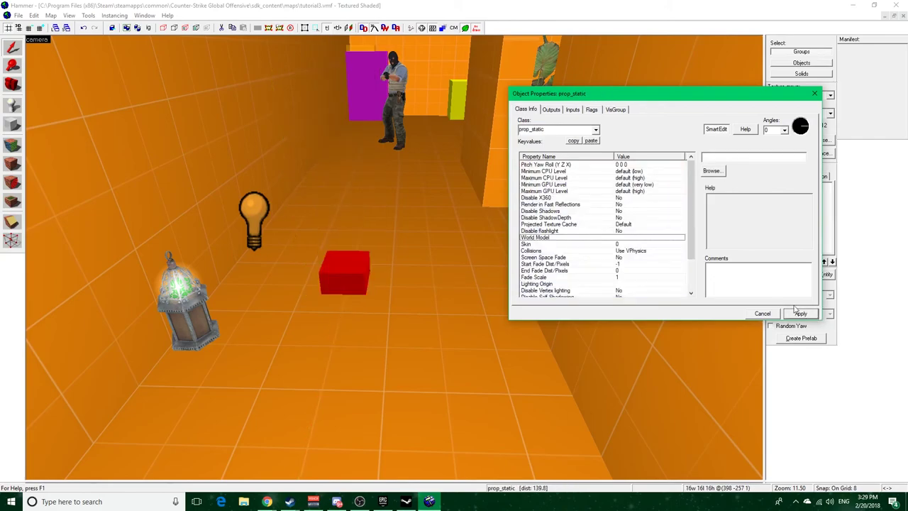
# Search the World Model browser for "jug" and preview the matching glass jug models
pyautogui.doubleClick(603, 239)
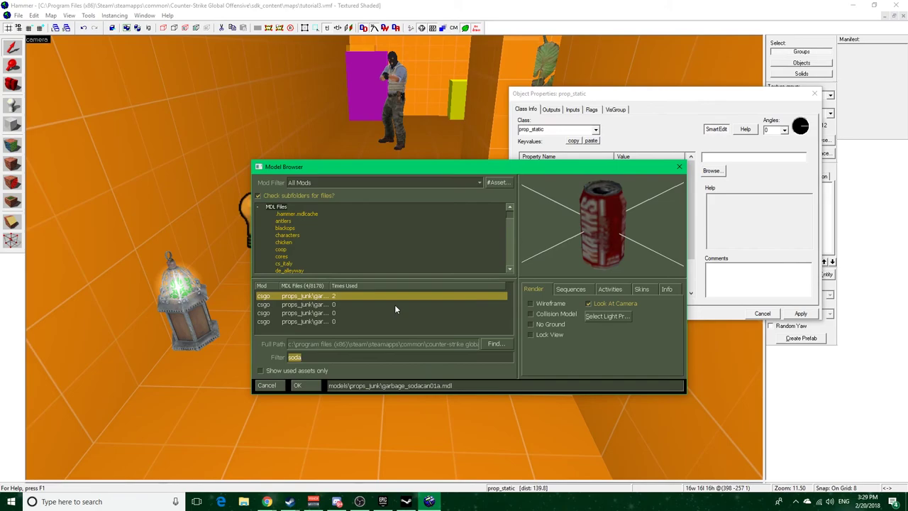
pyautogui.write('ju')
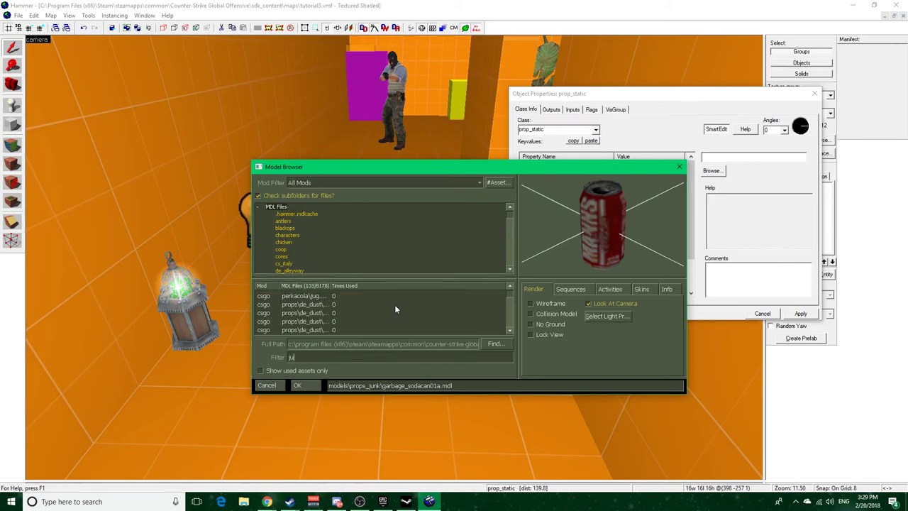
pyautogui.write('g')
pyautogui.press('Down')
pyautogui.press('Down')
pyautogui.press('Down')
pyautogui.press('Down')
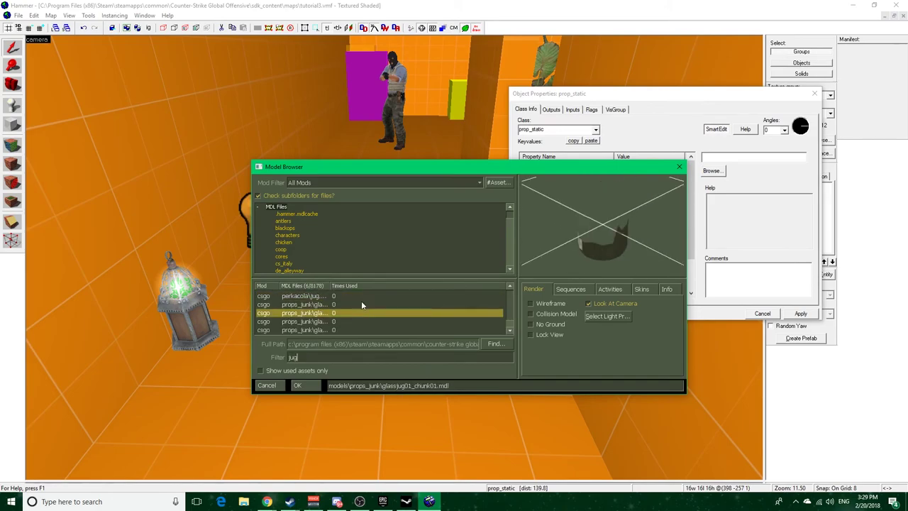
pyautogui.press('Up')
pyautogui.press('Up')
pyautogui.press('Up')
pyautogui.press('Up')
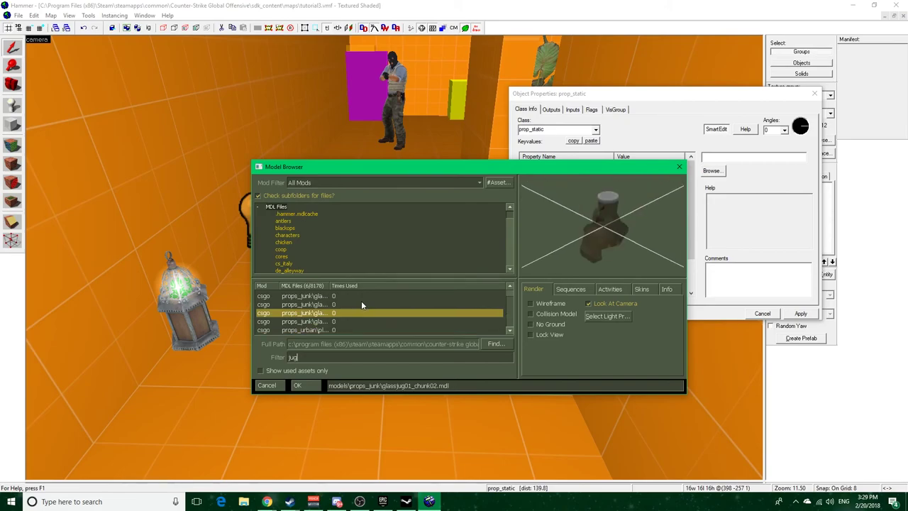
# Filter the models by "perk", preview the matches and choose models/blackops/perkcola2nd.mdl as the World Model
pyautogui.press('BackSpace')
pyautogui.press('BackSpace')
pyautogui.press('BackSpace')
pyautogui.write('perk')
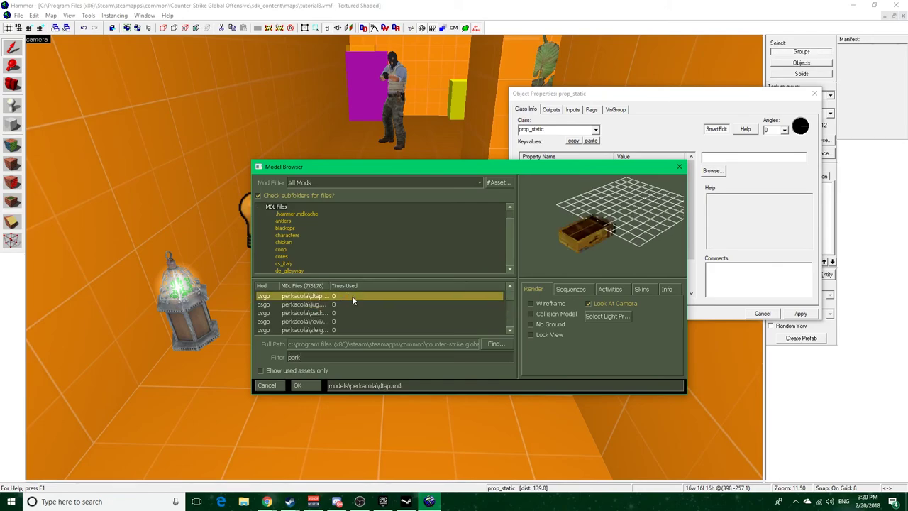
pyautogui.press('Down')
pyautogui.press('Down')
pyautogui.press('Down')
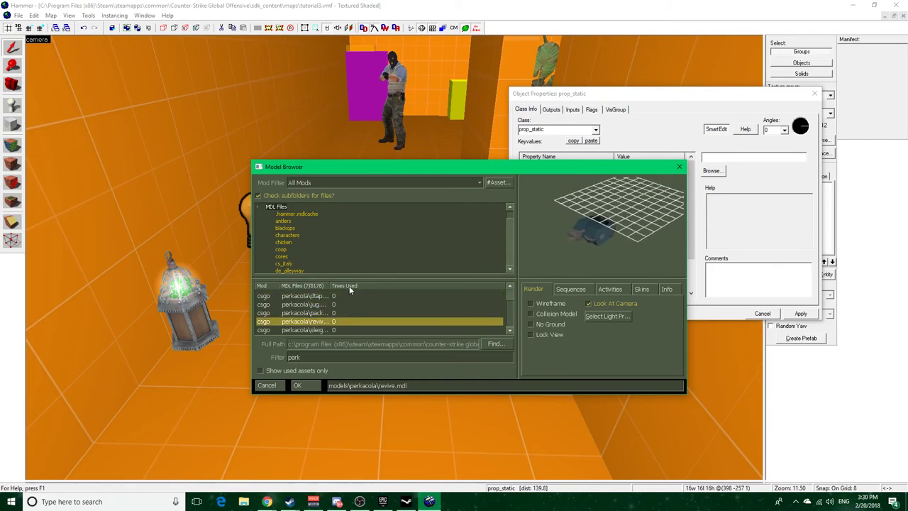
pyautogui.press('Up')
pyautogui.press('Up')
pyautogui.press('Up')
pyautogui.press('Up')
pyautogui.press('Up')
pyautogui.press('Up')
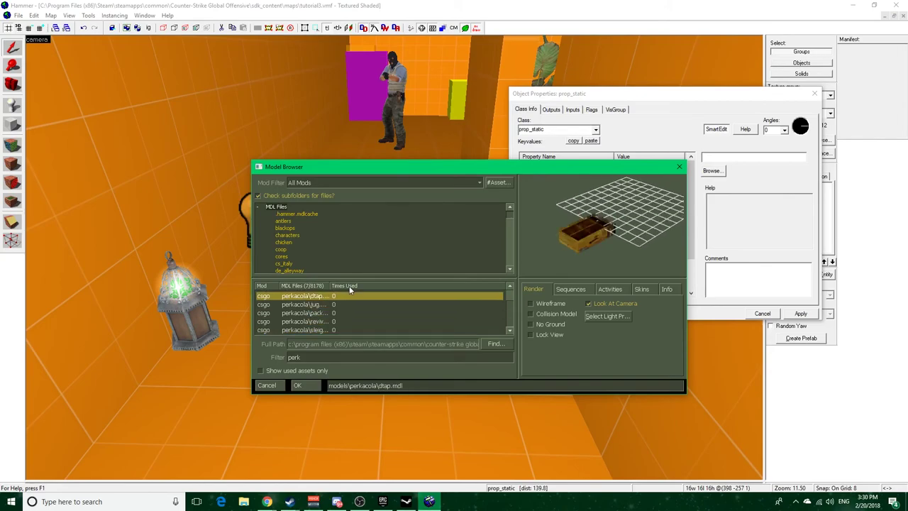
pyautogui.click(349, 303)
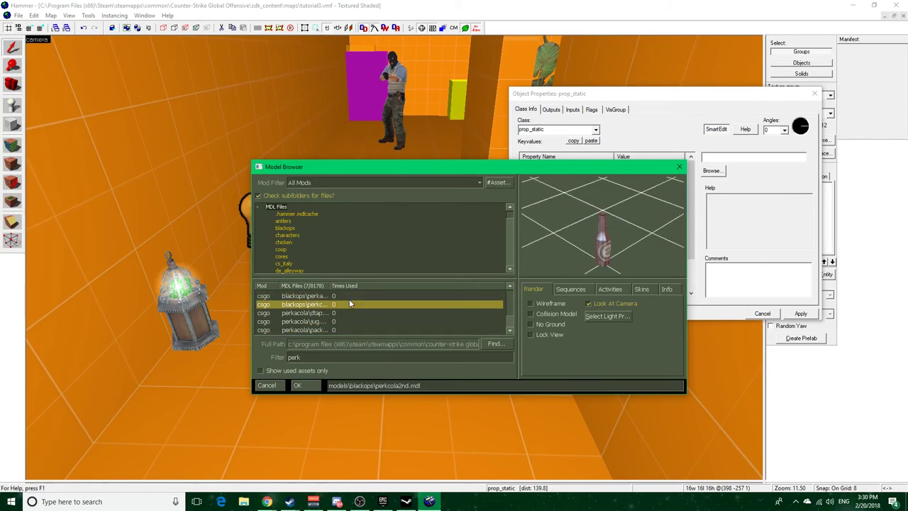
pyautogui.doubleClick(343, 303)
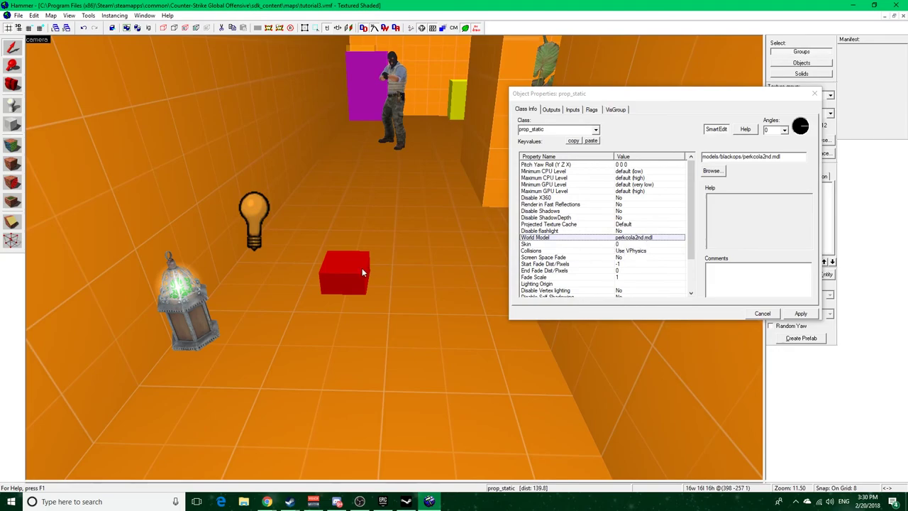
# Check which skins the perkcola2nd.mdl bottle offers in the model browser, then close it
pyautogui.doubleClick(659, 238)
pyautogui.click(651, 286)
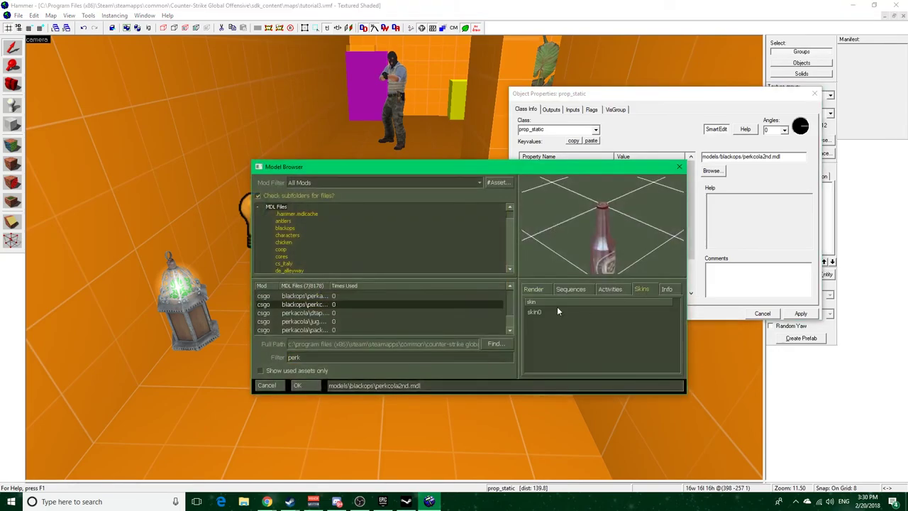
pyautogui.click(679, 170)
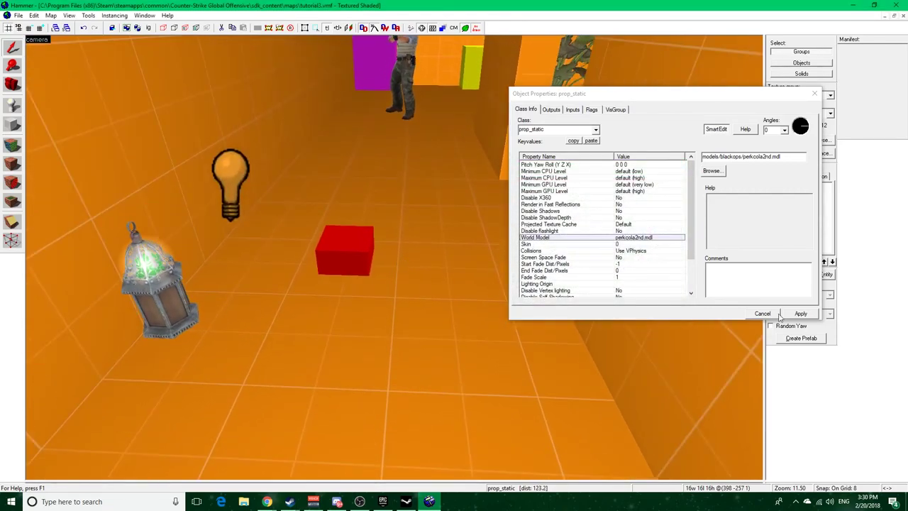
# Apply the bottle model to the prop_static, then inspect the bottle up close and its list of properties
pyautogui.click(803, 314)
pyautogui.press('z')
pyautogui.press('d')
pyautogui.press('w')
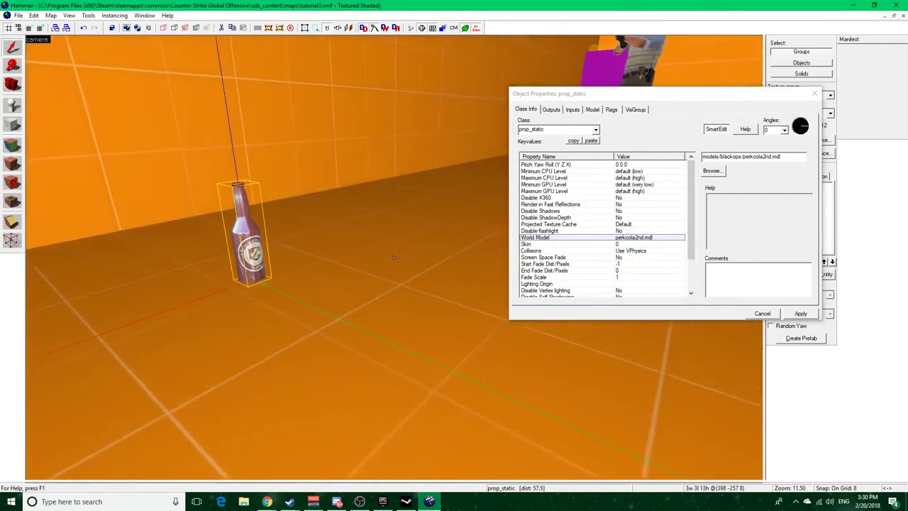
pyautogui.press('d')
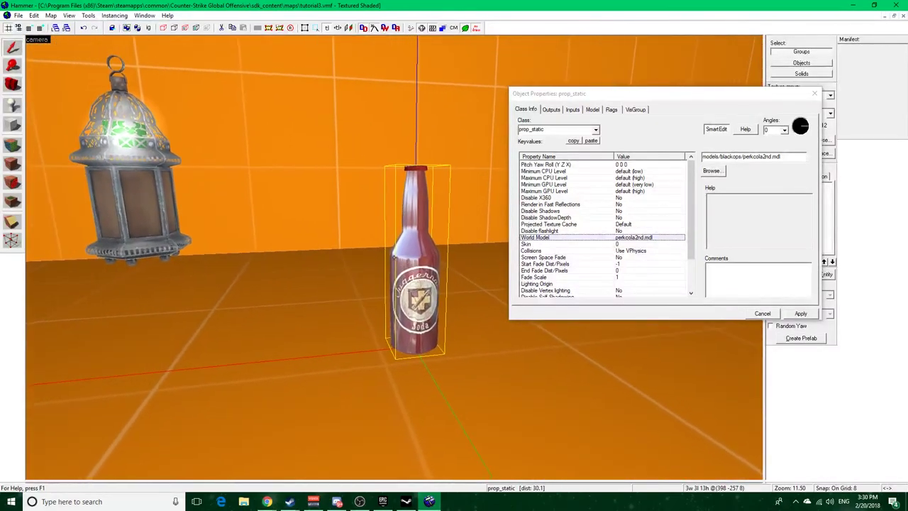
pyautogui.press('z')
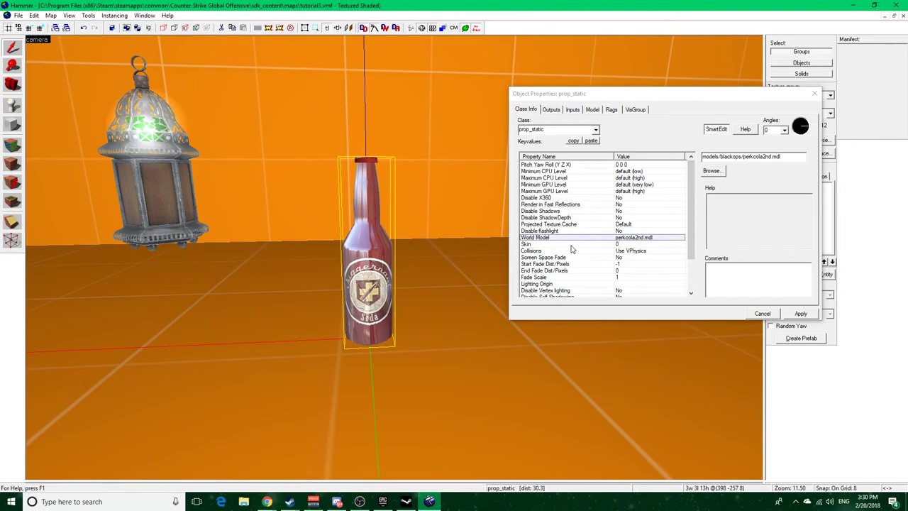
pyautogui.scroll(-1, 571, 250)
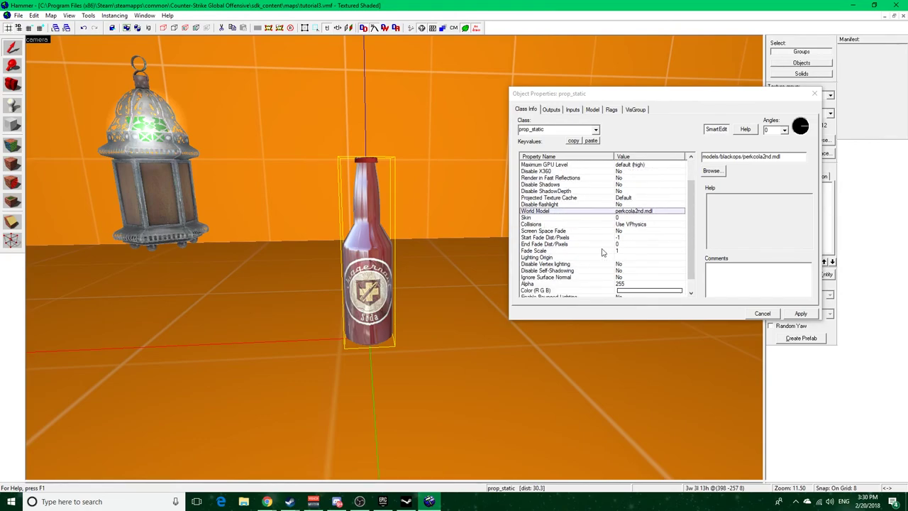
pyautogui.scroll(1, 601, 253)
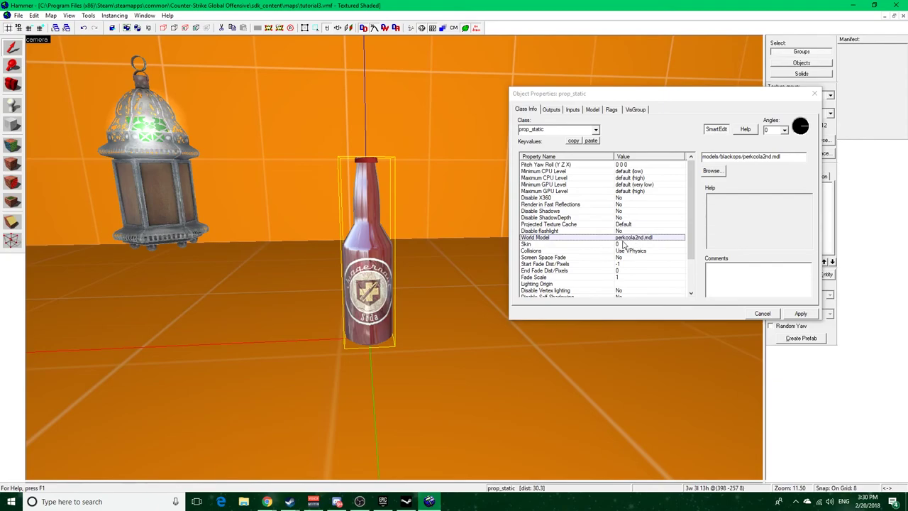
# Change the bottle's class to prop_dynamic and apply it
pyautogui.click(595, 130)
pyautogui.write('dynam')
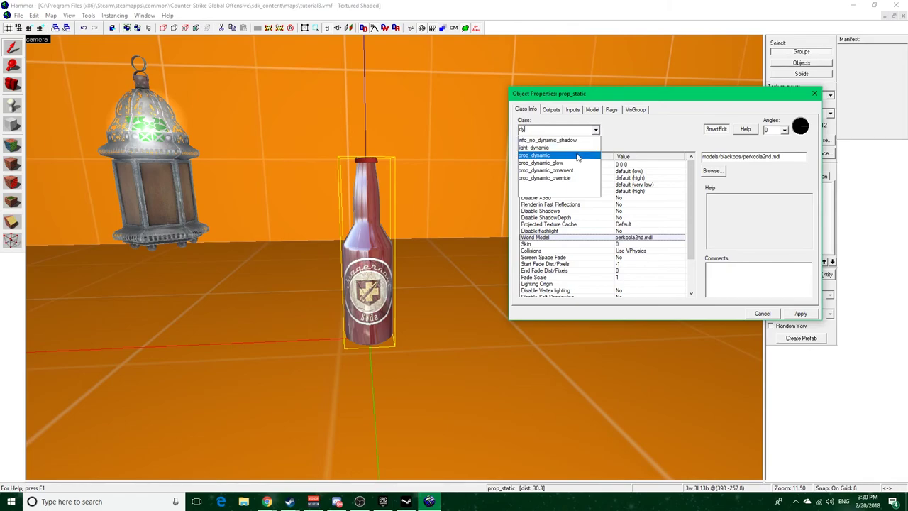
pyautogui.click(578, 156)
pyautogui.click(800, 313)
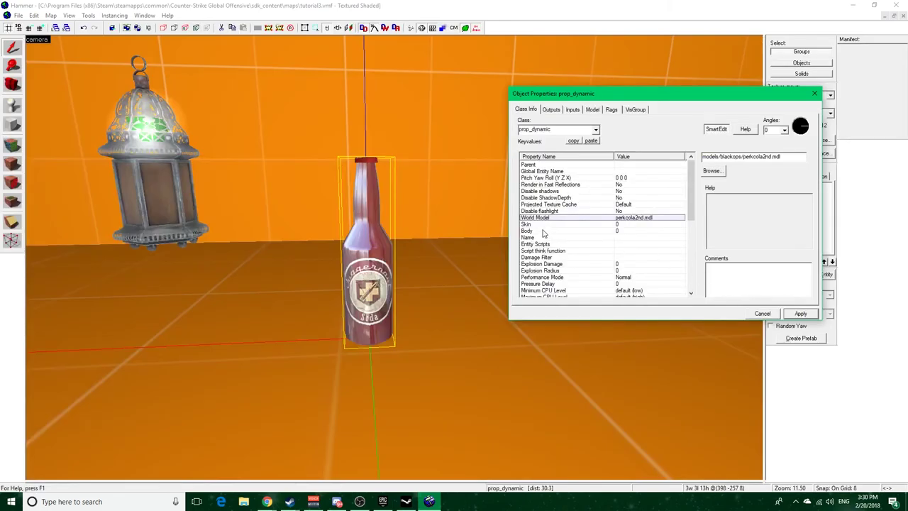
# Set the bottle's Body property to 1, apply it and inspect the bottle up close
pyautogui.click(545, 232)
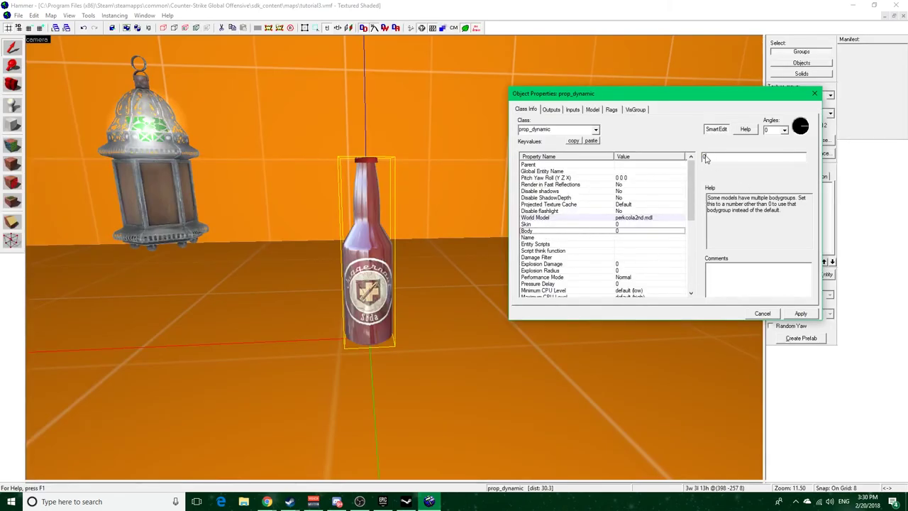
pyautogui.write('1')
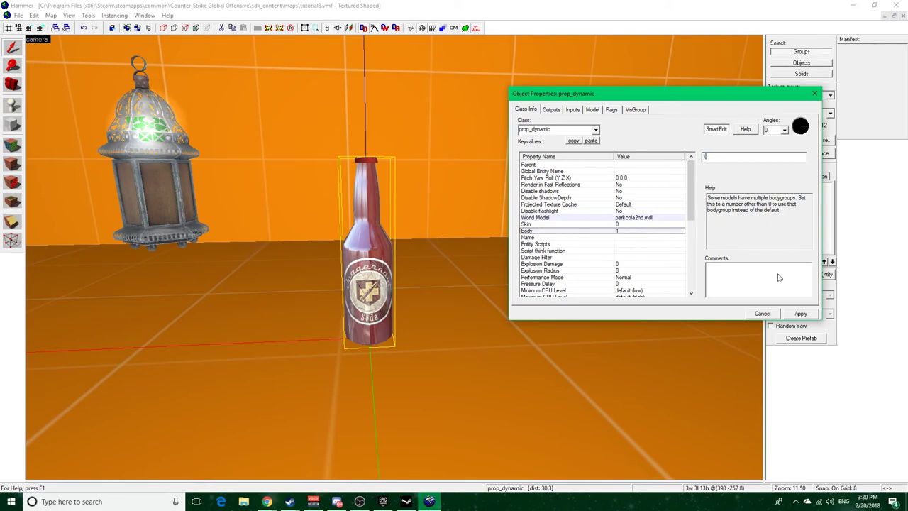
pyautogui.click(801, 312)
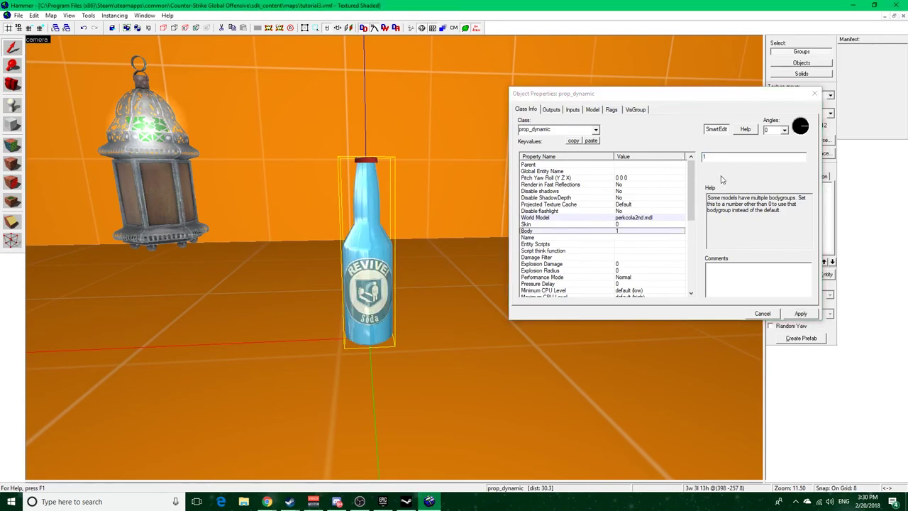
pyautogui.press('z')
pyautogui.press('w')
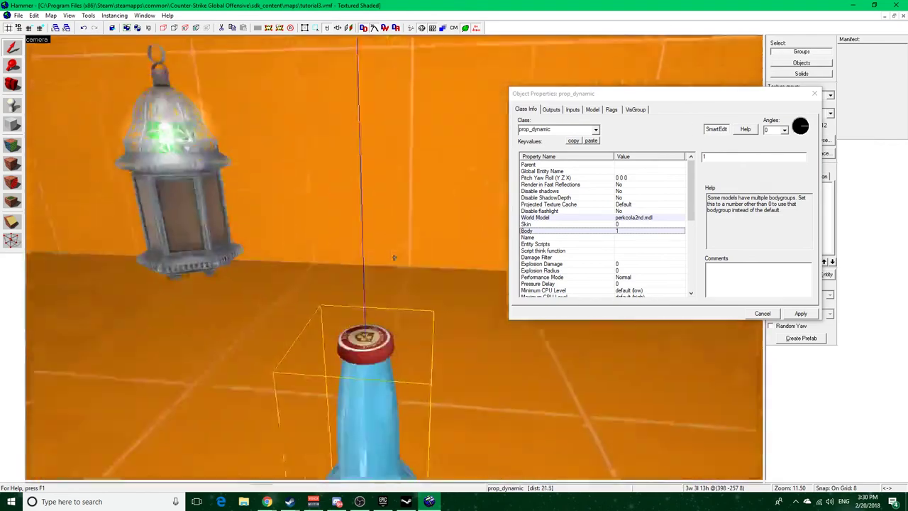
# Try the bottle's Body property at 2 and at 3, applying each value to compare the bodygroups
pyautogui.press('s')
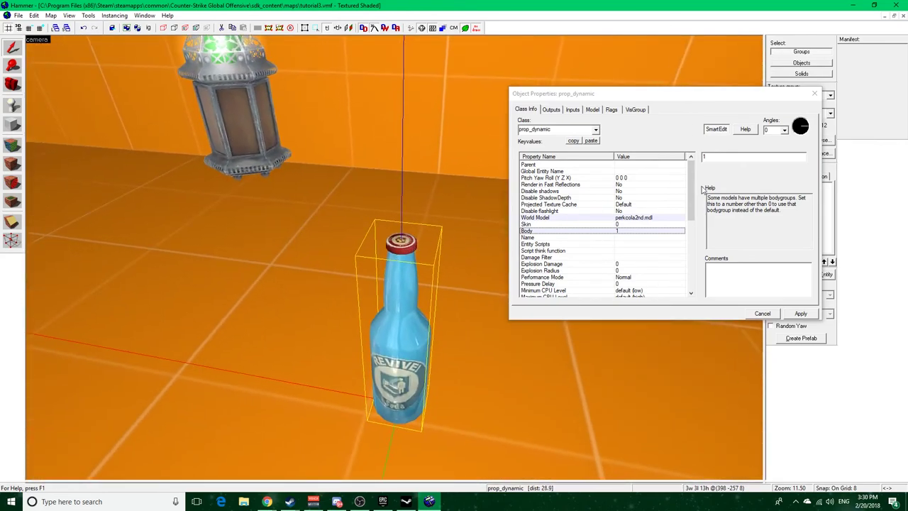
pyautogui.click(713, 161)
pyautogui.write('2')
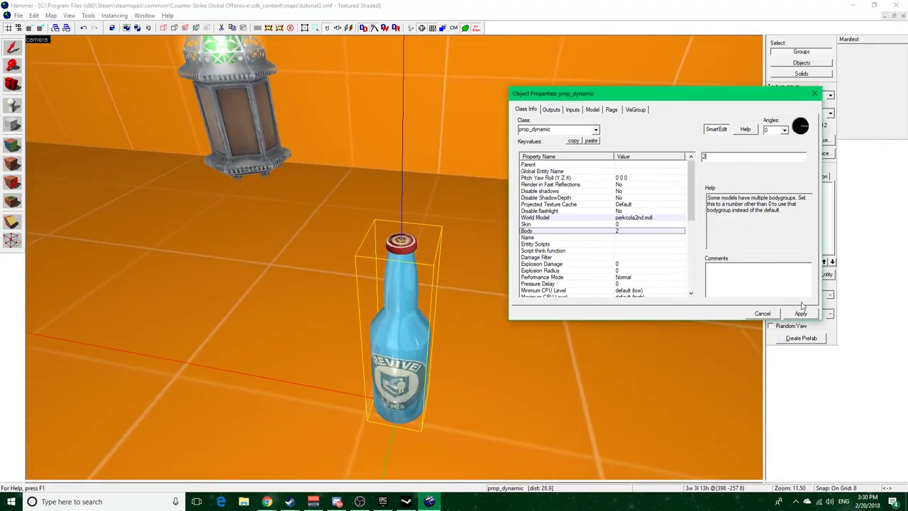
pyautogui.click(802, 314)
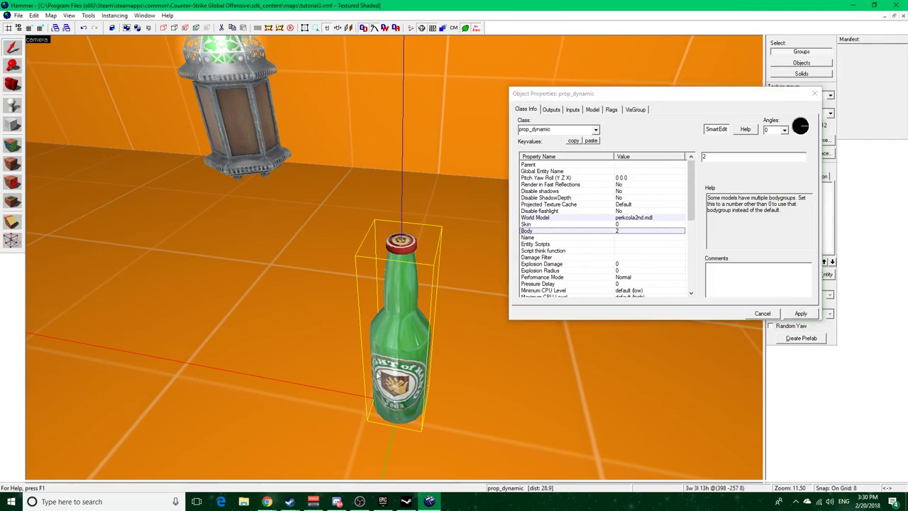
pyautogui.click(708, 160)
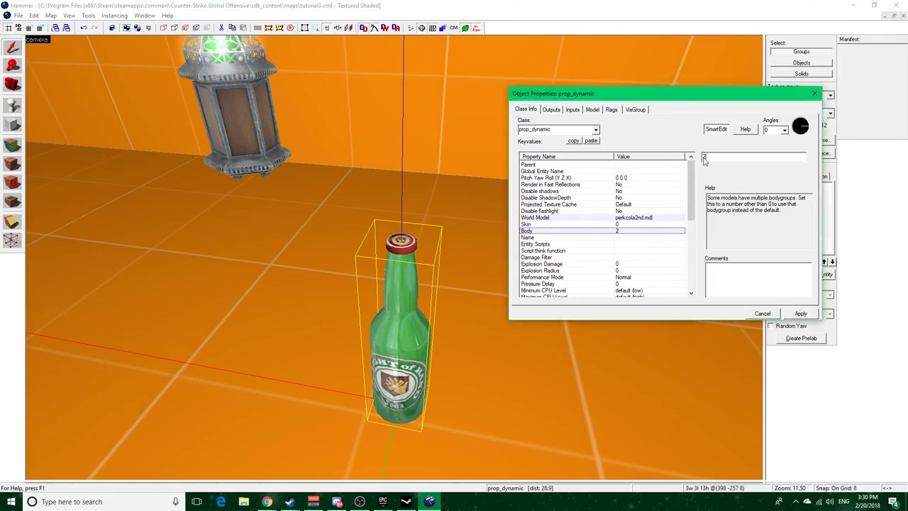
pyautogui.write('3')
pyautogui.click(801, 313)
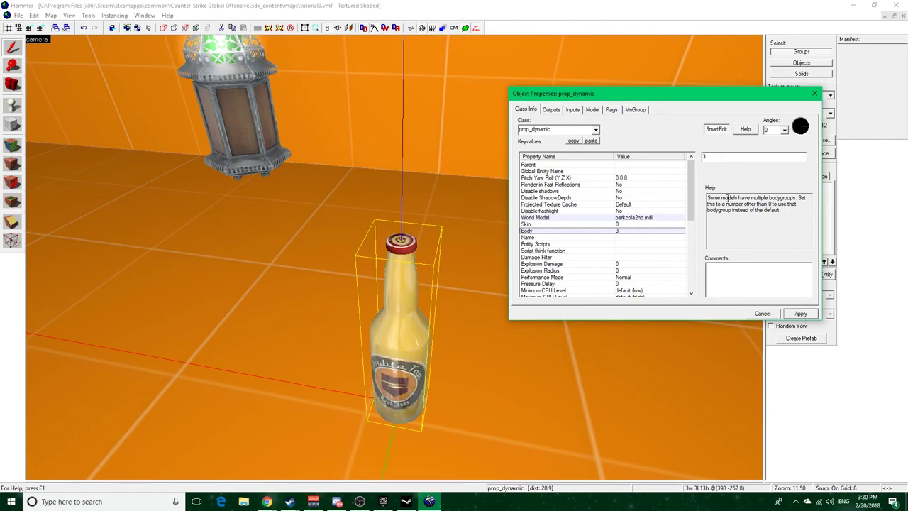
# Try the bottle's Body property at 4 and at 5, applying each value
pyautogui.write('4')
pyautogui.click(800, 314)
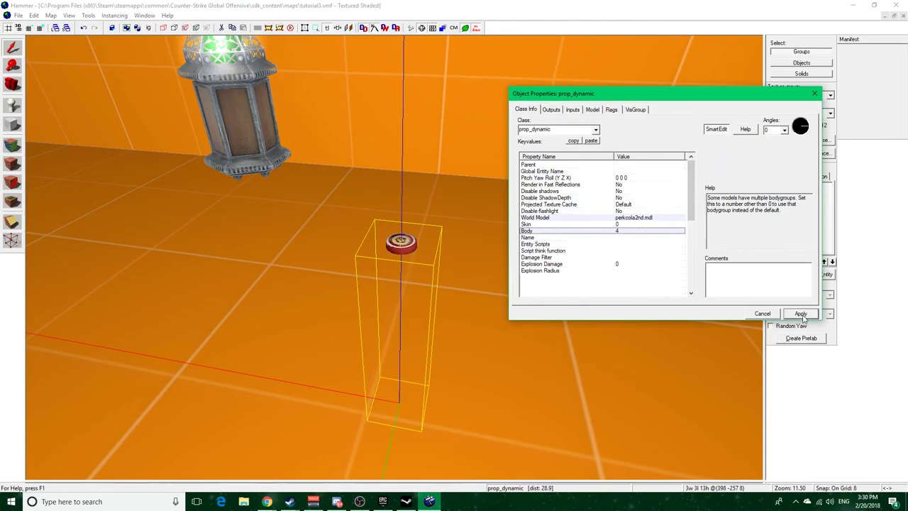
pyautogui.write('5')
pyautogui.click(800, 314)
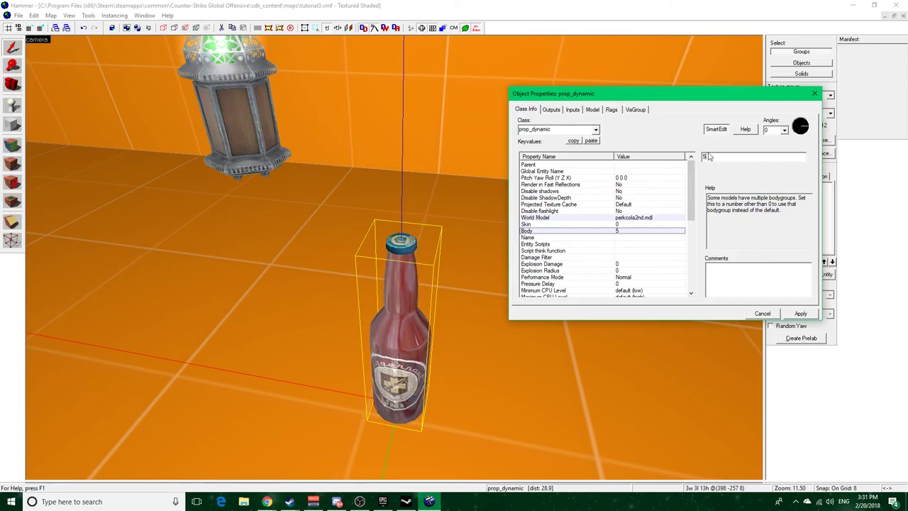
# Set the bottle's Body property to 6, apply it and inspect the bottle and its cap up close
pyautogui.click(803, 313)
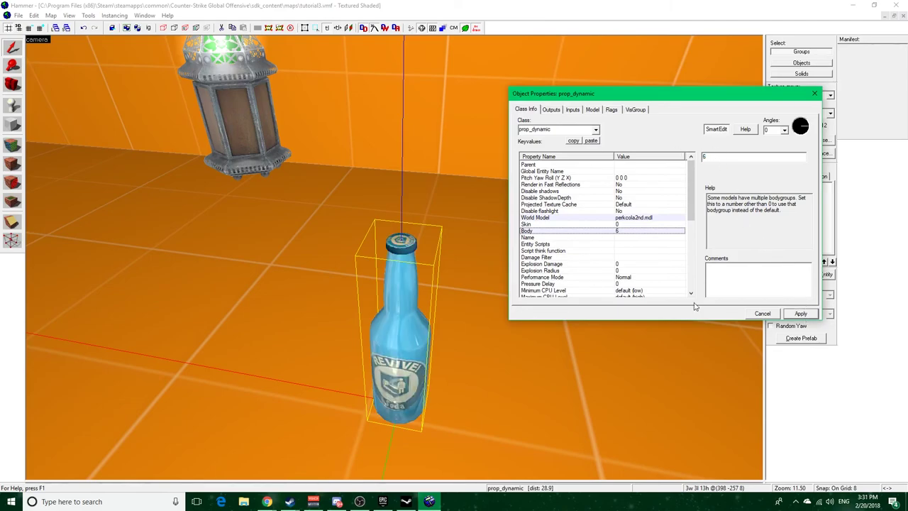
pyautogui.press('z')
pyautogui.press('w')
pyautogui.press('s')
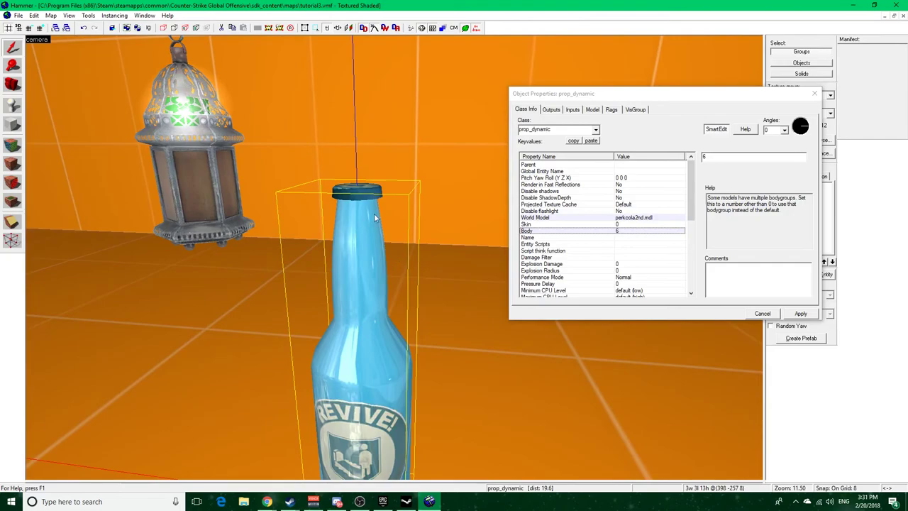
pyautogui.press('s')
pyautogui.press('z')
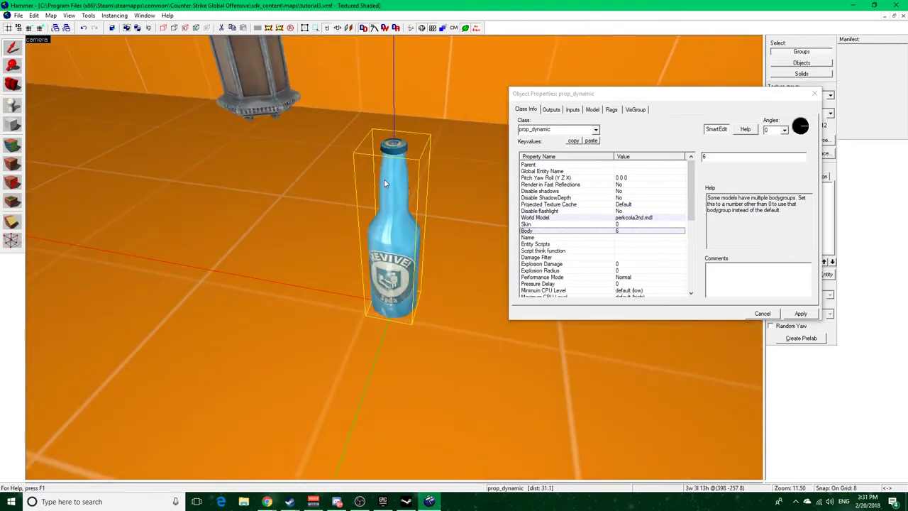
pyautogui.press('z')
pyautogui.press('w')
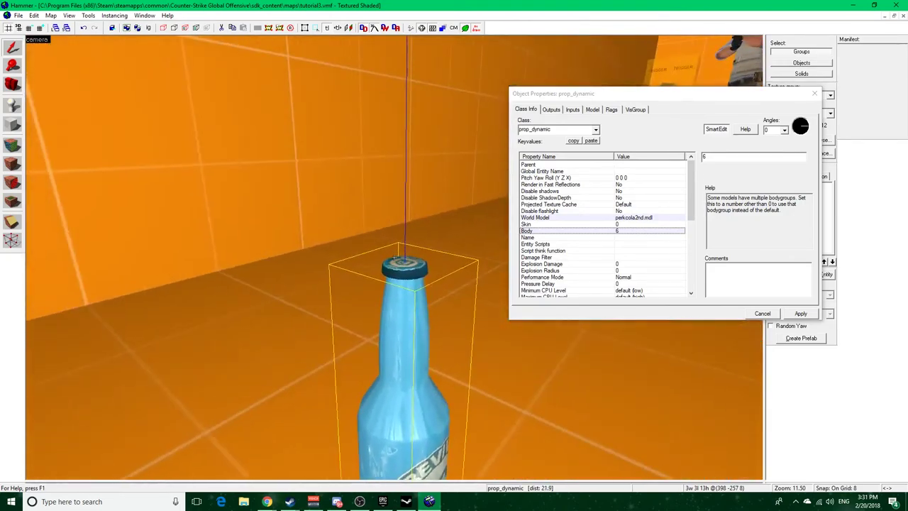
pyautogui.moveTo(395, 259); pyautogui.dragTo(392, 290)
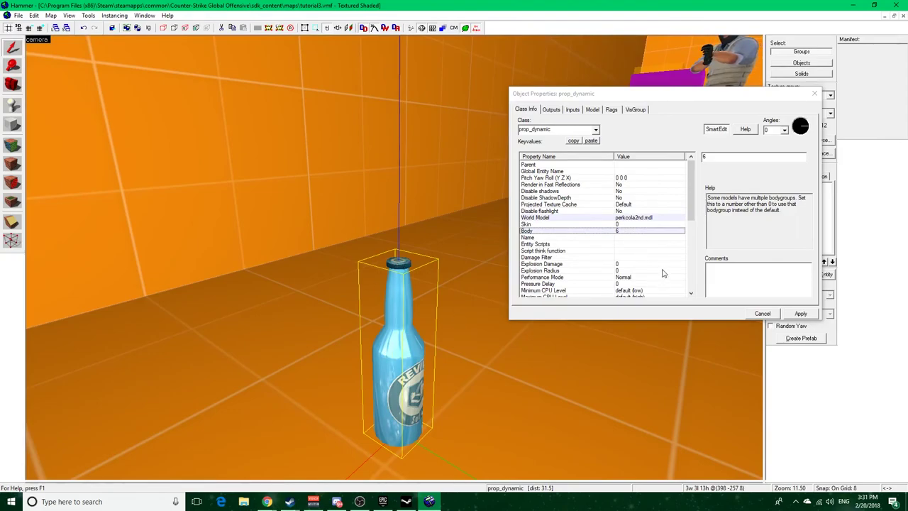
# Read the Body help text, review the bottle's full property list and flags, and close its properties
pyautogui.moveTo(708, 196); pyautogui.dragTo(791, 210)
pyautogui.click(755, 212)
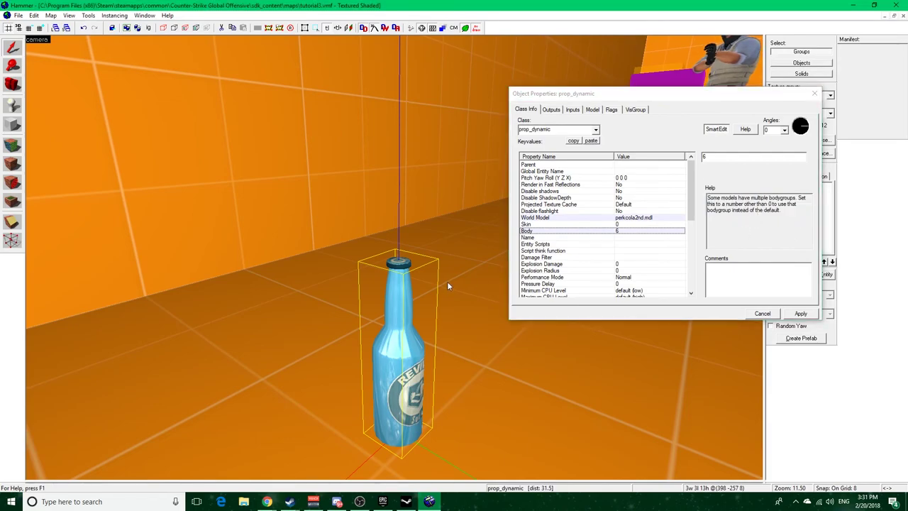
pyautogui.click(793, 310)
pyautogui.scroll(-8, 602, 233)
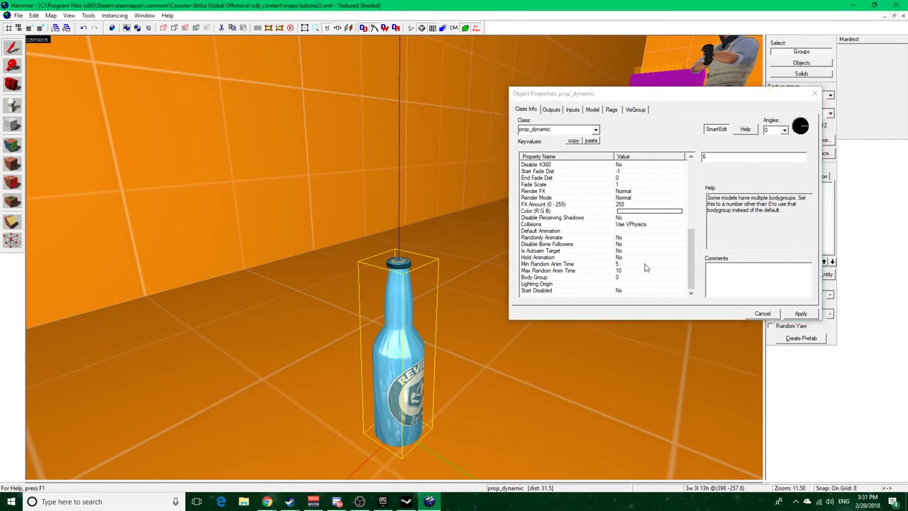
pyautogui.scroll(6, 589, 265)
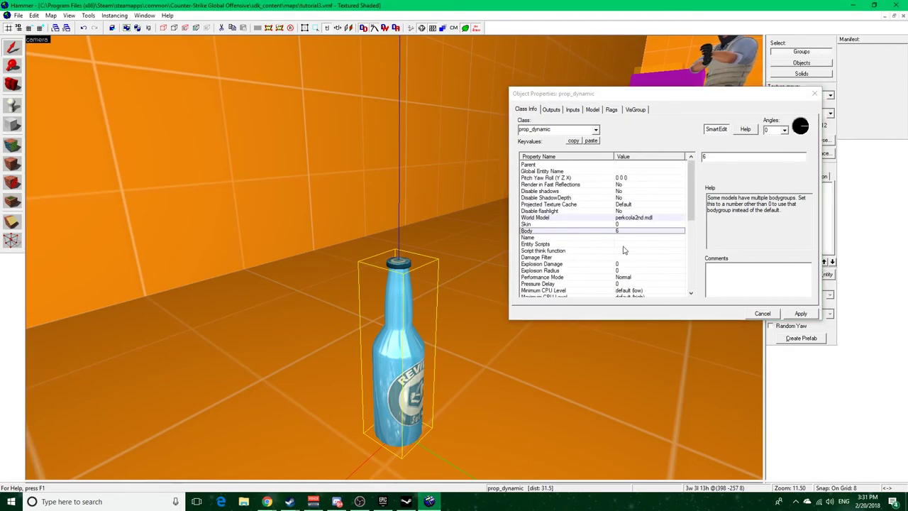
pyautogui.click(611, 111)
pyautogui.click(525, 110)
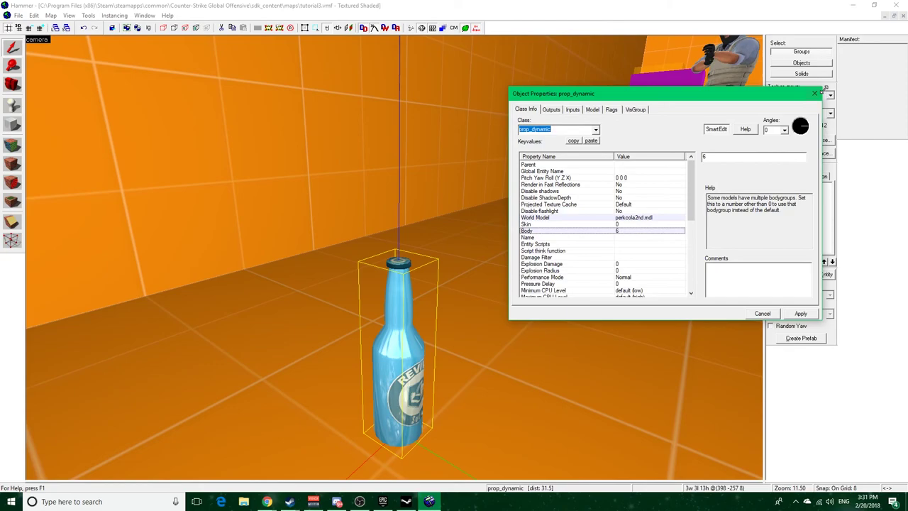
pyautogui.click(814, 94)
# Select the wall-mounted TV and open its properties to view its flags
pyautogui.press('z')
pyautogui.press('w')
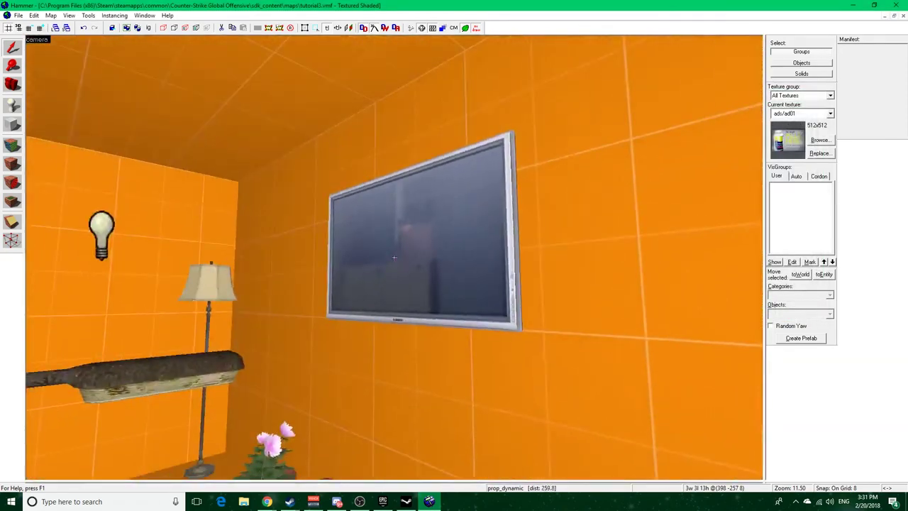
pyautogui.press('z')
pyautogui.click(403, 259)
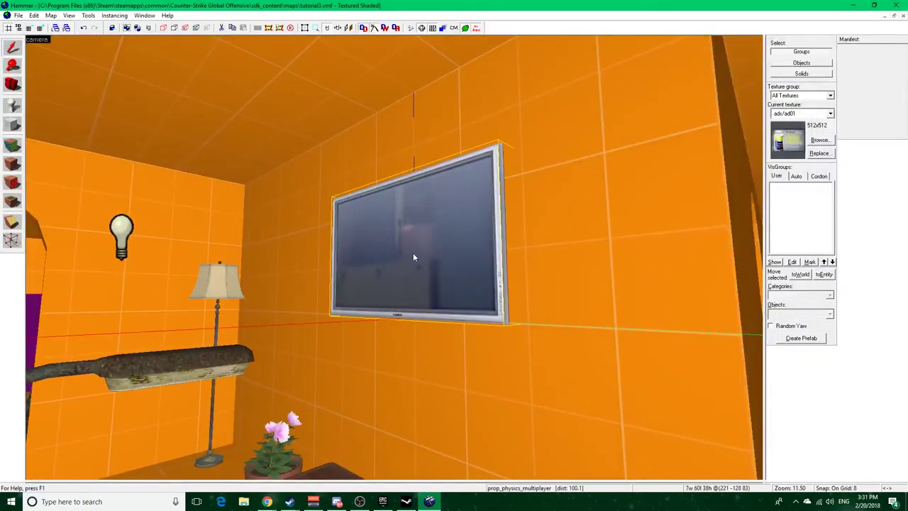
pyautogui.hotkey('alt', 'Return')
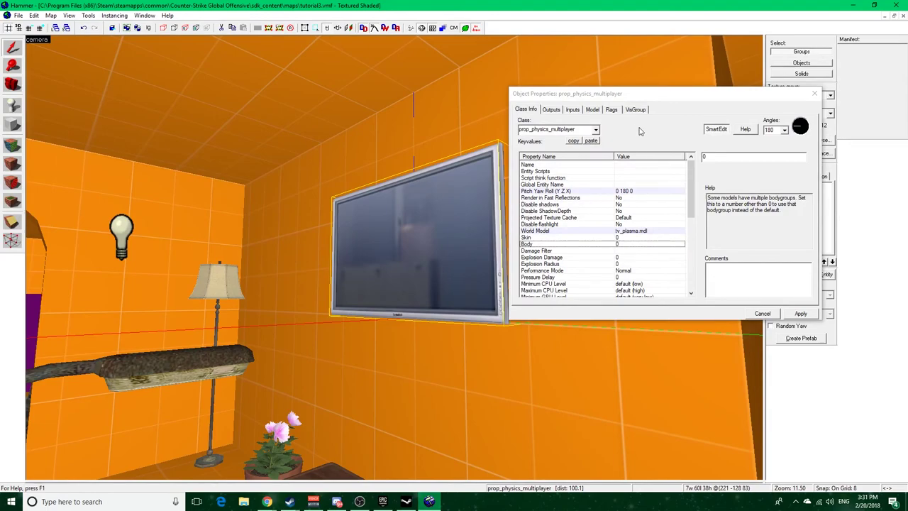
pyautogui.click(611, 109)
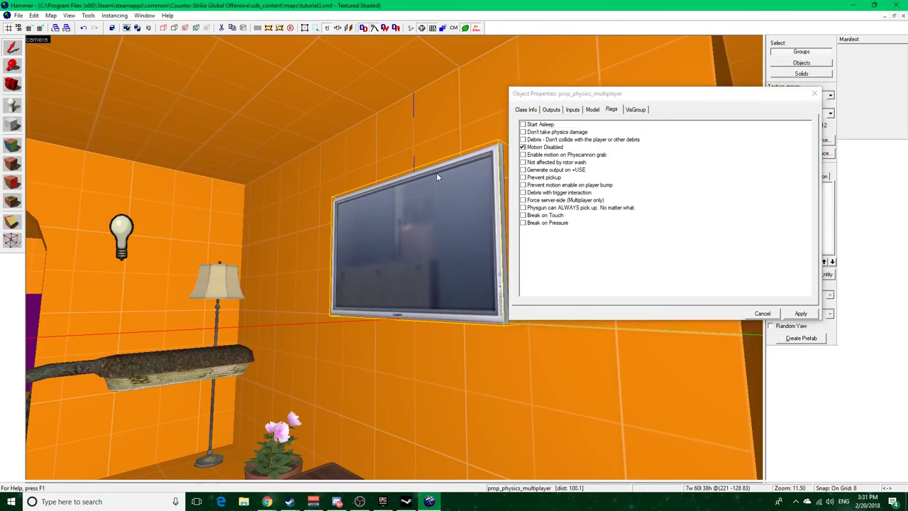
# Check the TV's mounting from the side, toggle its Motion Disabled flag and close its properties
pyautogui.press('z')
pyautogui.press('d')
pyautogui.press('z')
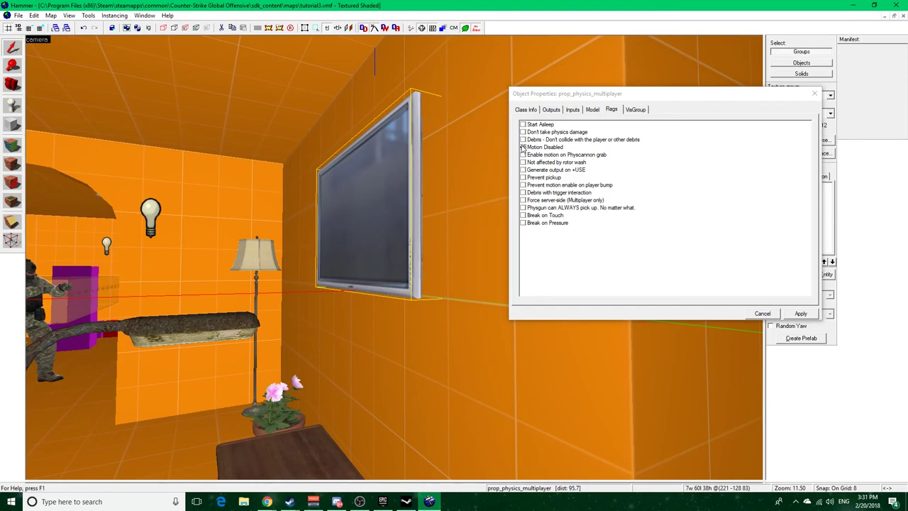
pyautogui.click(523, 147)
pyautogui.click(814, 94)
# Find the white metal door beyond the rooms and open its properties
pyautogui.press('s')
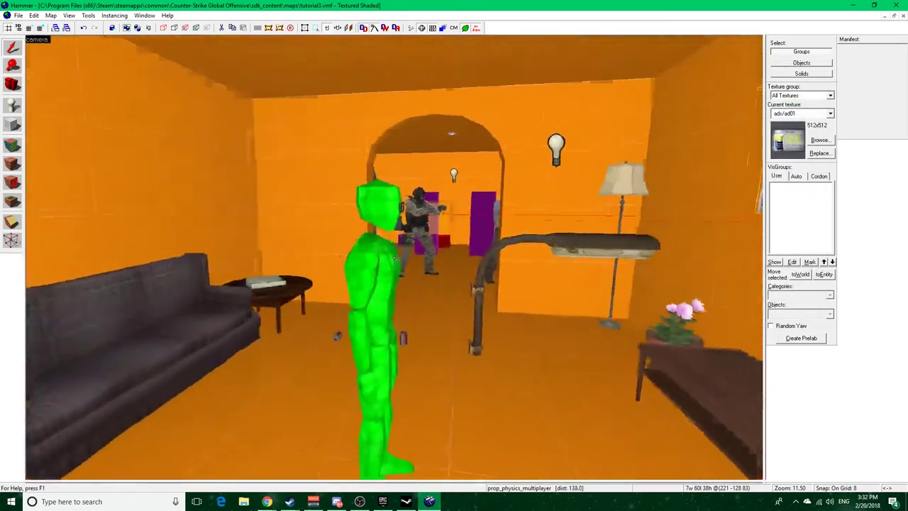
pyautogui.press('w')
pyautogui.press('a')
pyautogui.press('w')
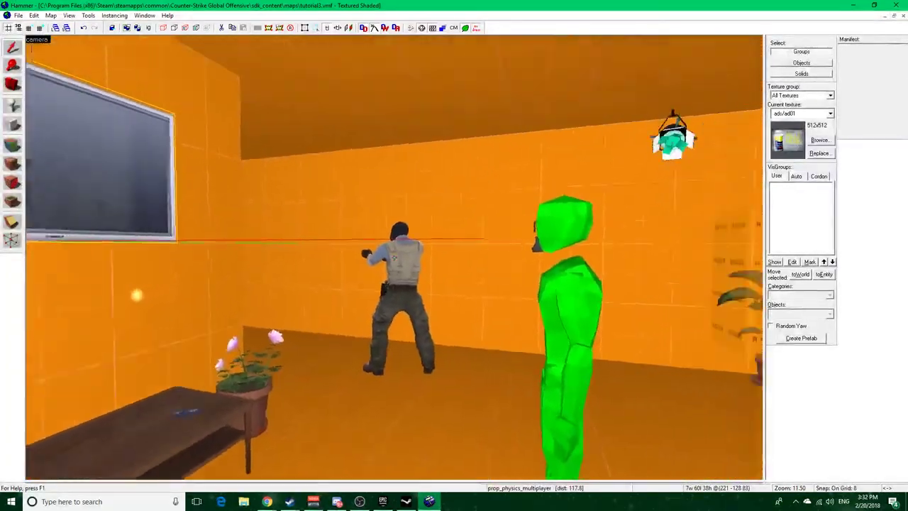
pyautogui.press('w')
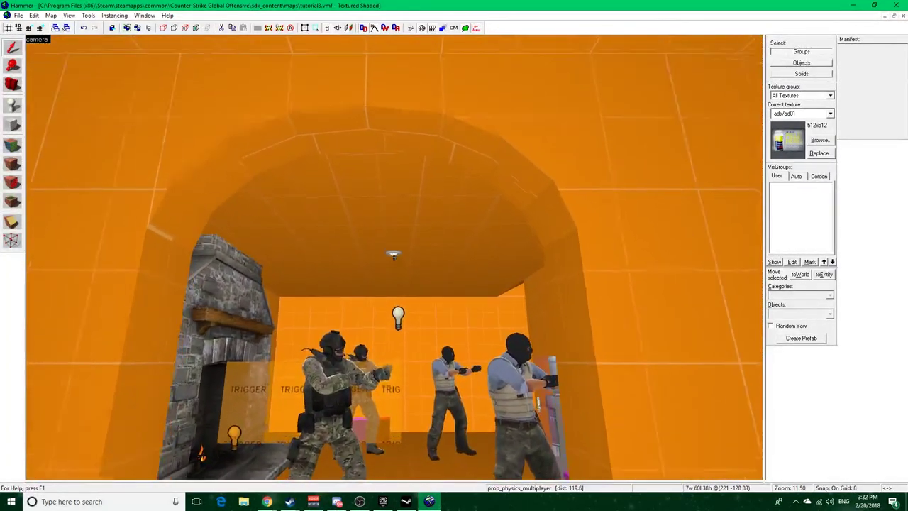
pyautogui.press('w')
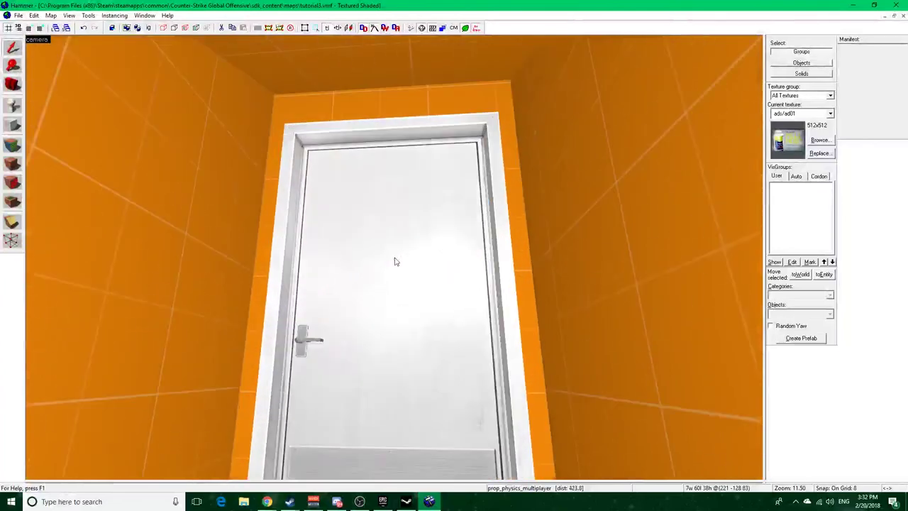
pyautogui.doubleClick(395, 259)
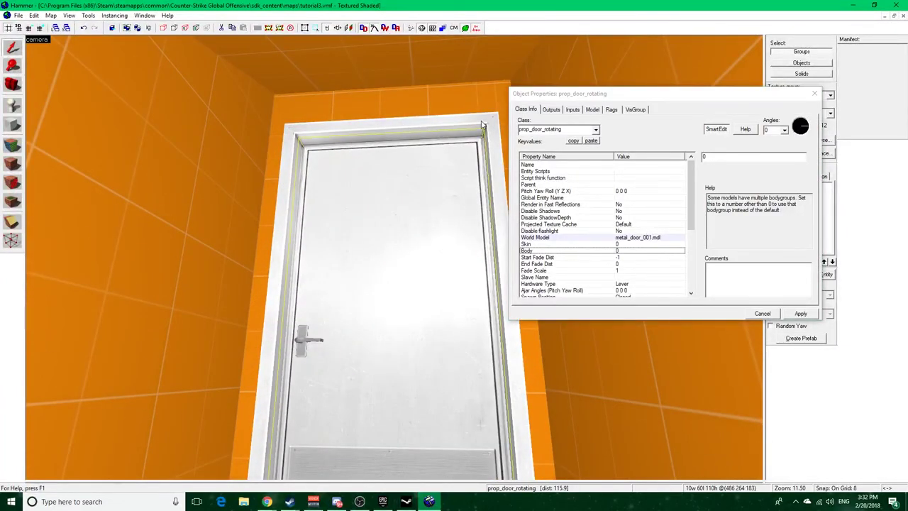
# Skim the door's property list and check the available prop classes, keeping prop_door_rotating
pyautogui.scroll(-3, 588, 258)
pyautogui.scroll(3, 623, 215)
pyautogui.click(595, 130)
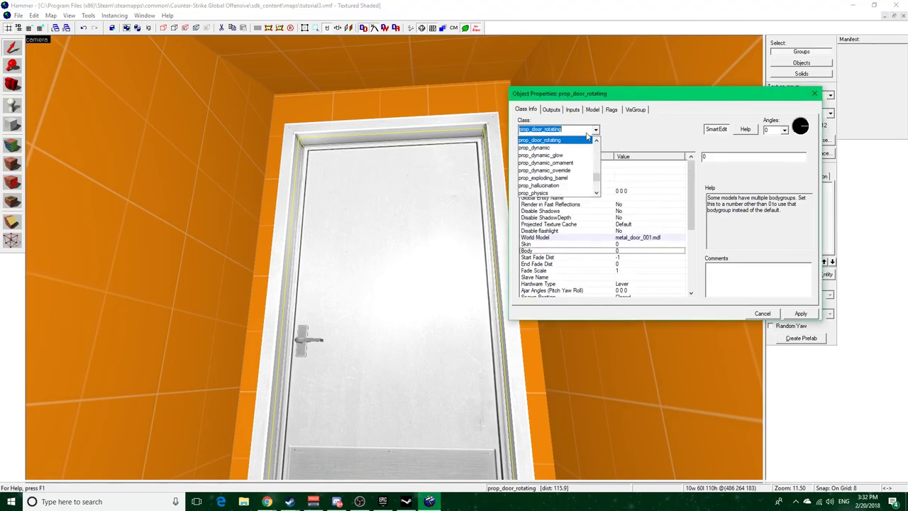
pyautogui.click(641, 144)
pyautogui.scroll(-1, 642, 227)
pyautogui.scroll(1, 645, 226)
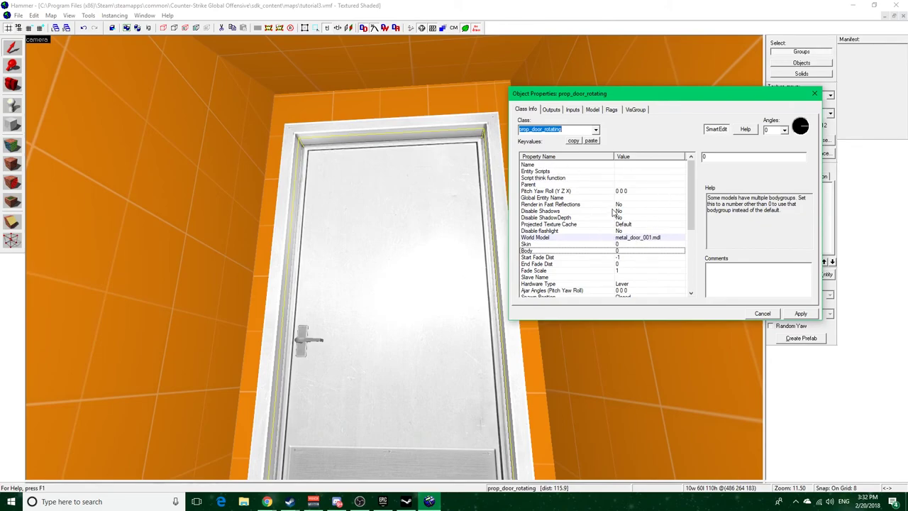
# Examine the door's Pitch Yaw Roll property, then look through the remaining properties to Glow Distance
pyautogui.scroll(-1, 603, 218)
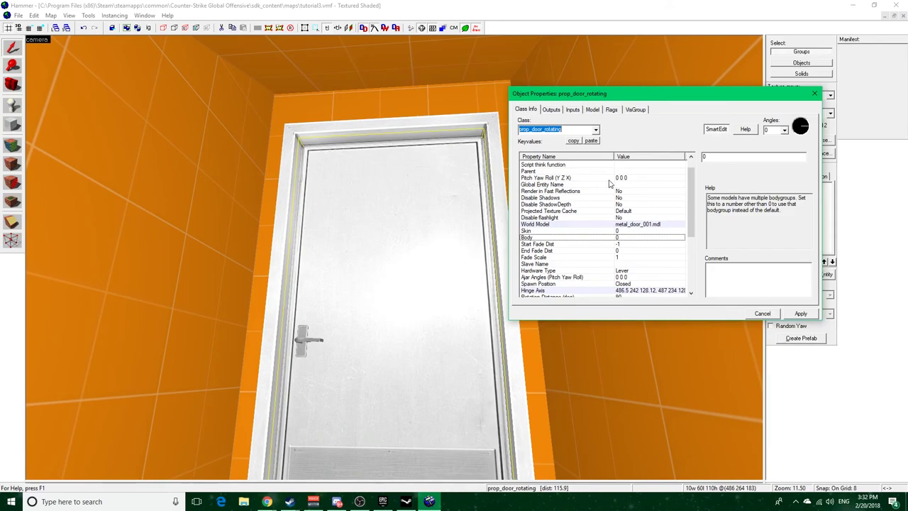
pyautogui.click(624, 178)
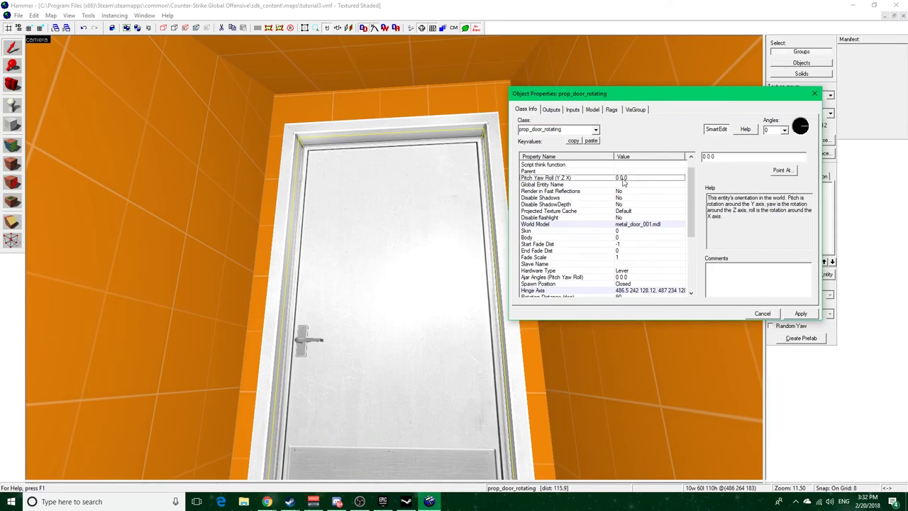
pyautogui.scroll(-3, 619, 237)
pyautogui.scroll(-2, 621, 238)
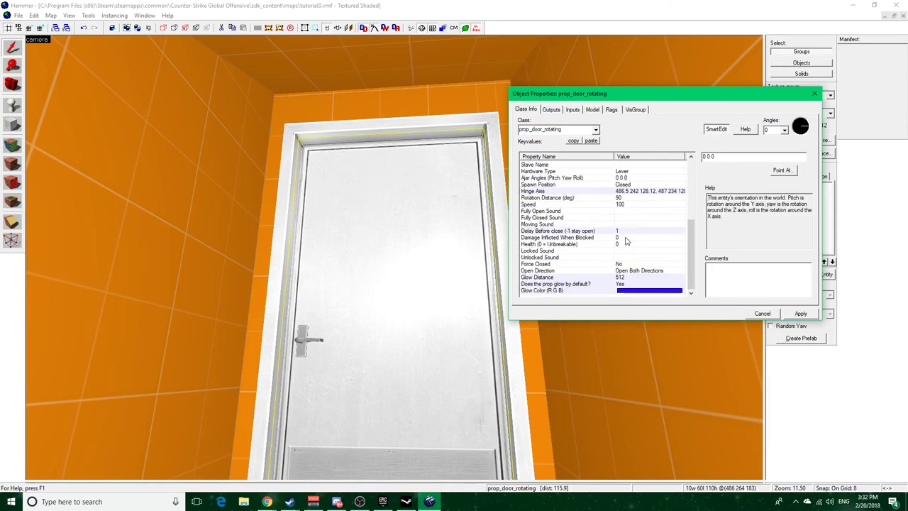
pyautogui.click(557, 277)
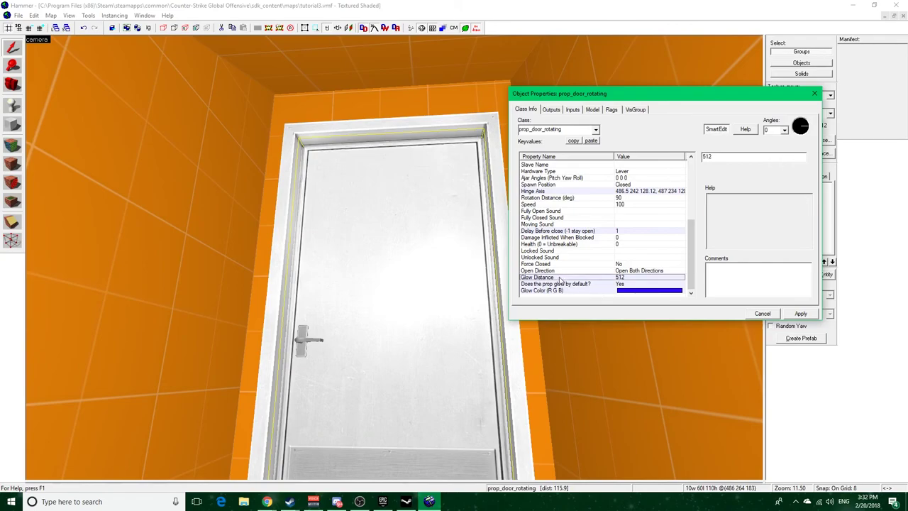
pyautogui.click(395, 258)
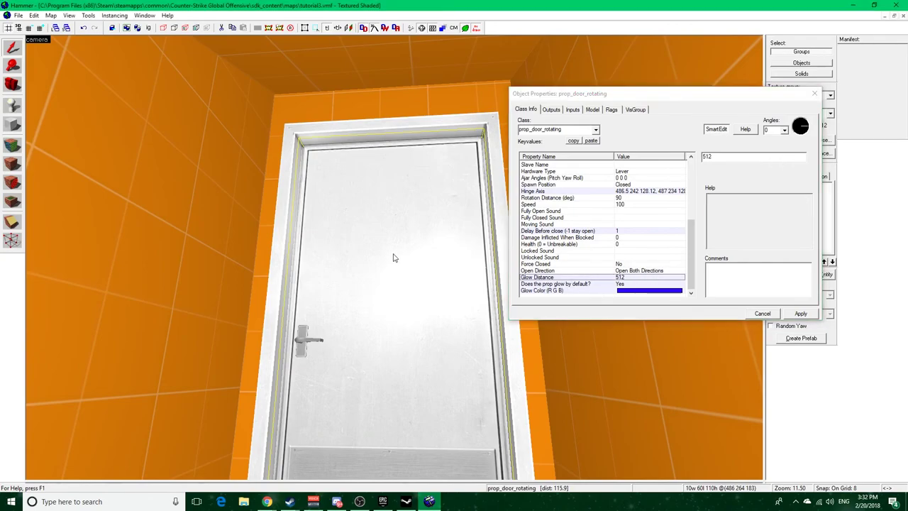
# Look up prop_dynamic_glow among the classes, then examine the door's Glow Color, Glow Distance and default glow properties
pyautogui.click(596, 129)
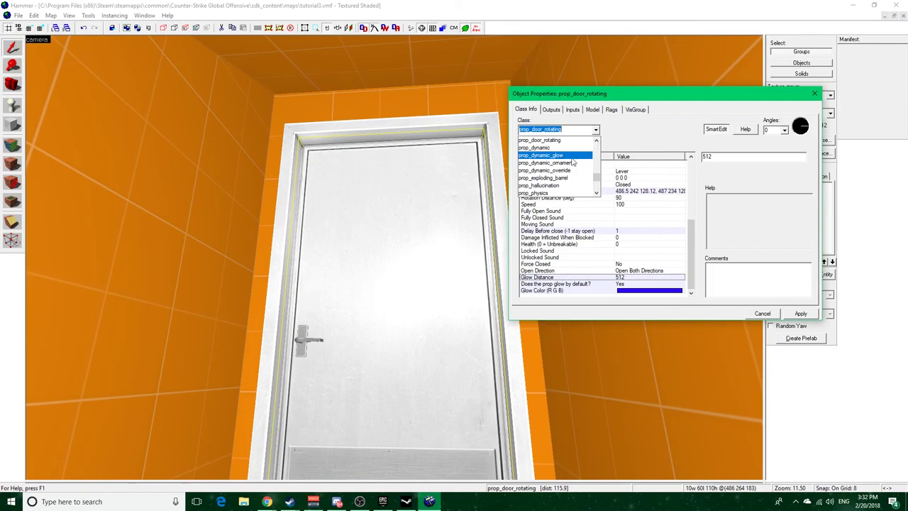
pyautogui.click(647, 148)
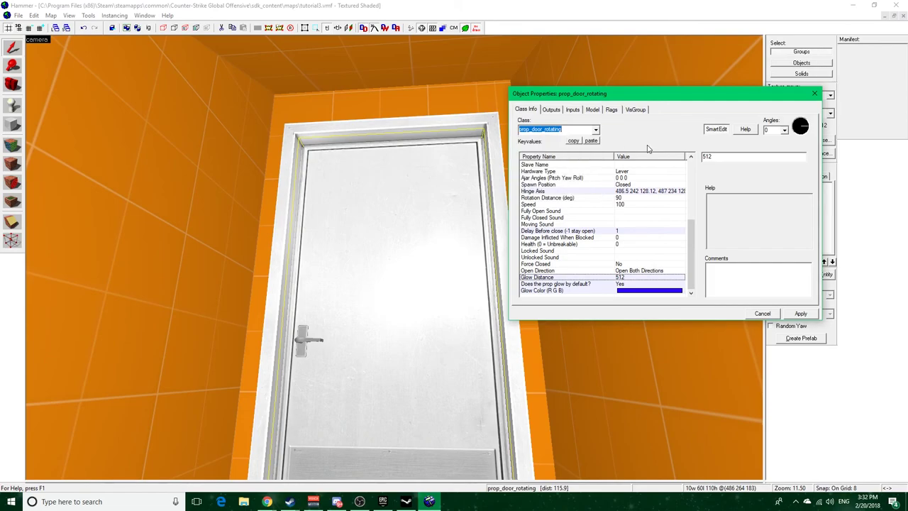
pyautogui.click(598, 291)
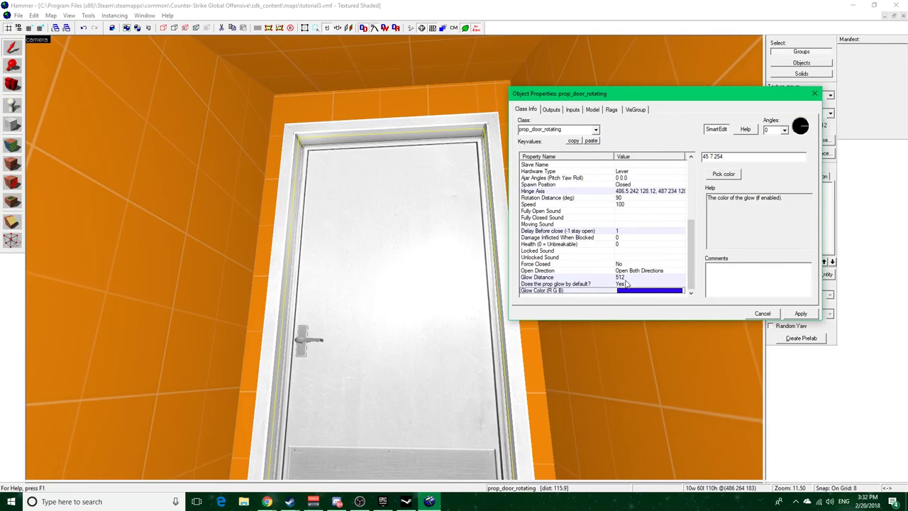
pyautogui.click(555, 277)
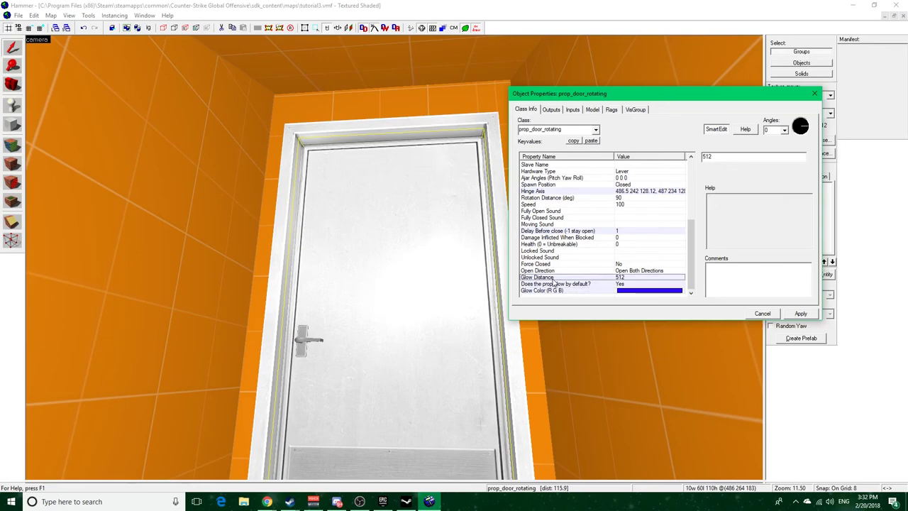
pyautogui.click(596, 286)
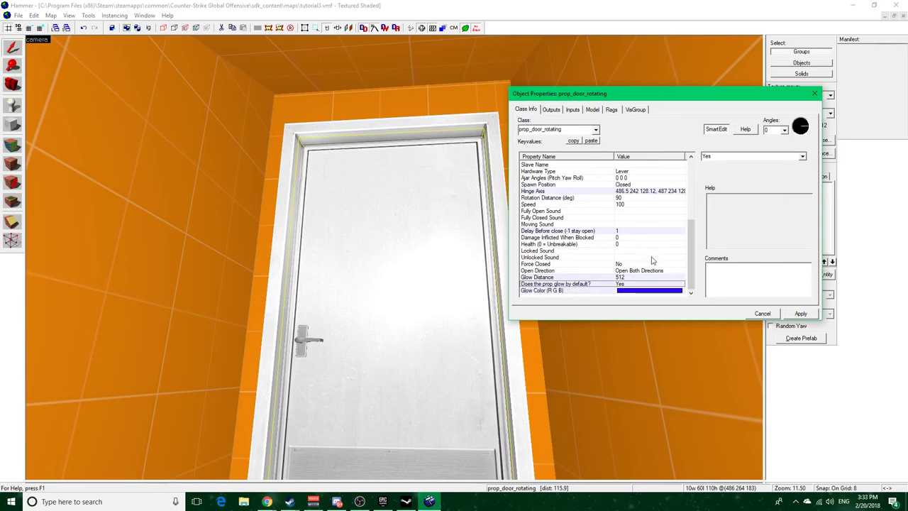
# Review the rotating door's property values, flags, inputs and outputs, and close its properties without applying changes
pyautogui.scroll(6, 596, 270)
pyautogui.click(613, 110)
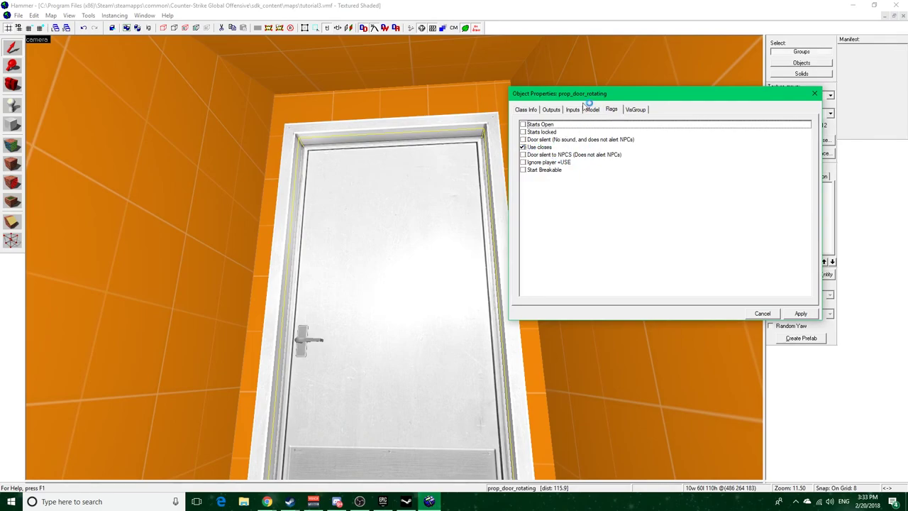
pyautogui.click(555, 61)
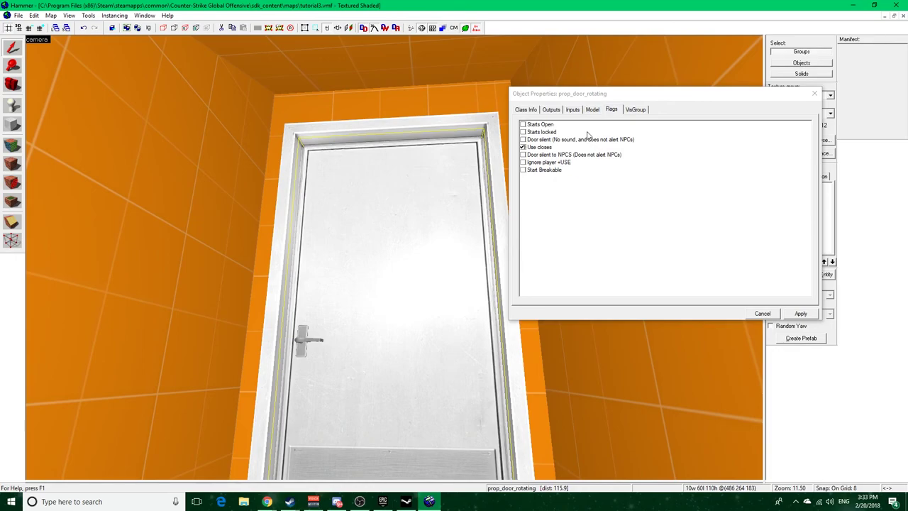
pyautogui.click(573, 109)
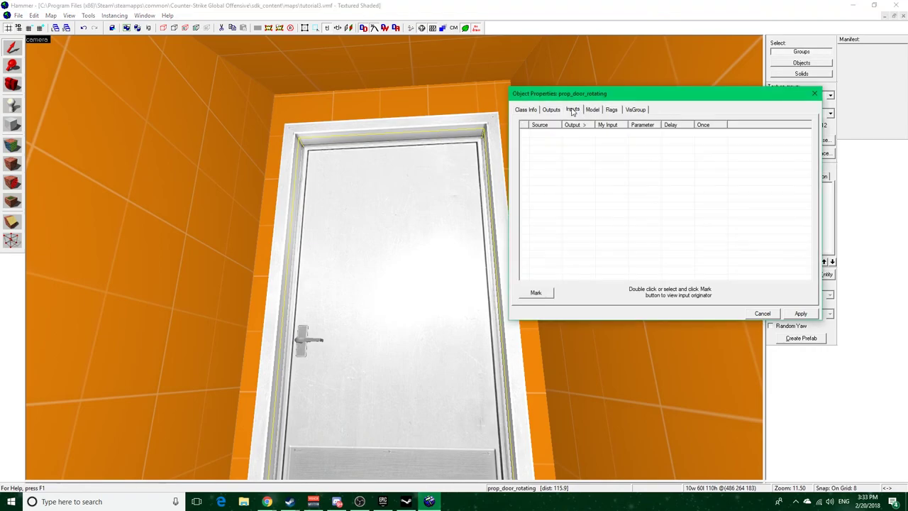
pyautogui.click(551, 109)
pyautogui.click(525, 109)
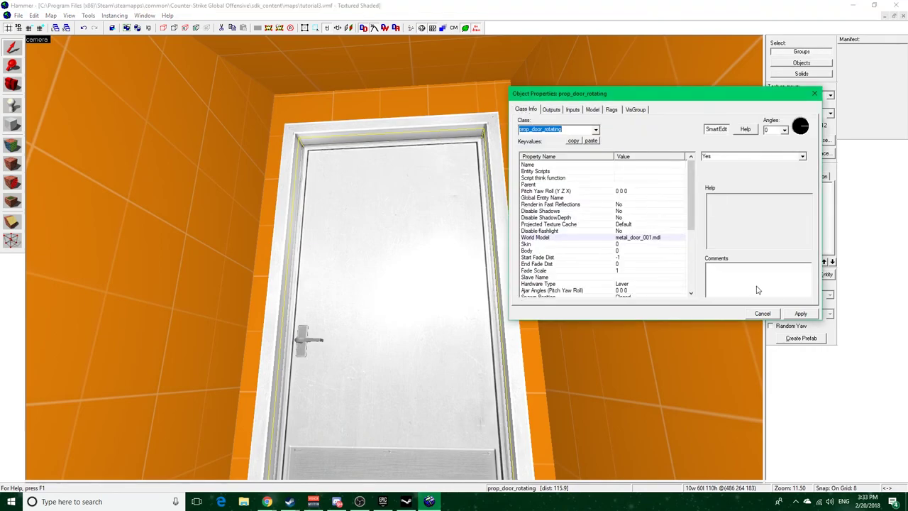
pyautogui.scroll(-4, 667, 240)
pyautogui.scroll(3, 657, 220)
pyautogui.click(612, 110)
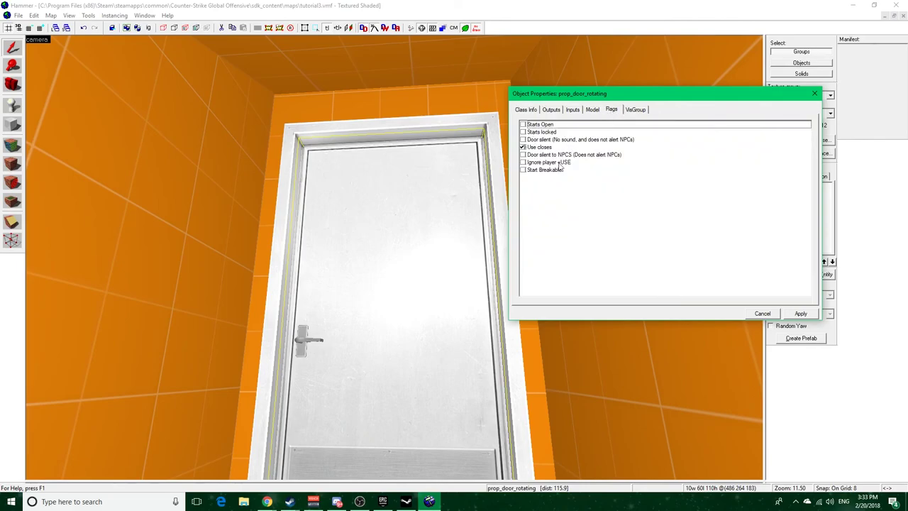
pyautogui.click(467, 109)
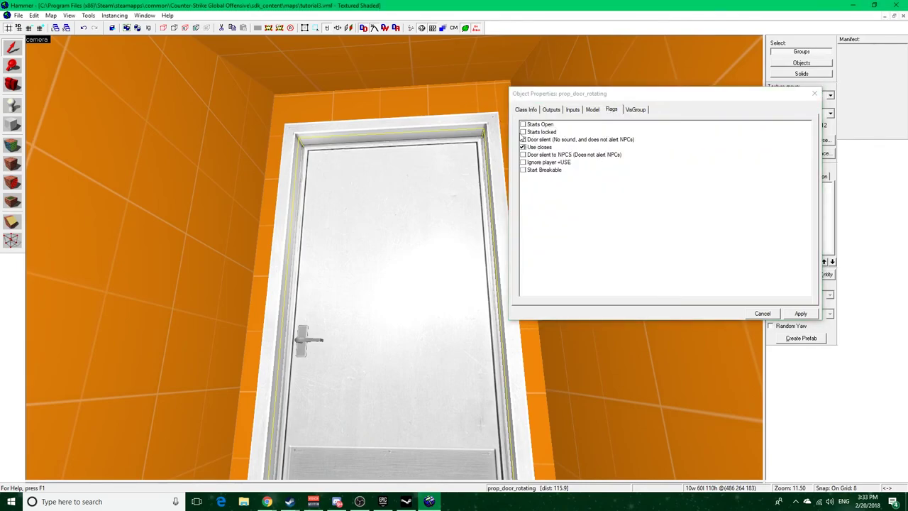
pyautogui.click(533, 109)
pyautogui.scroll(-2, 665, 251)
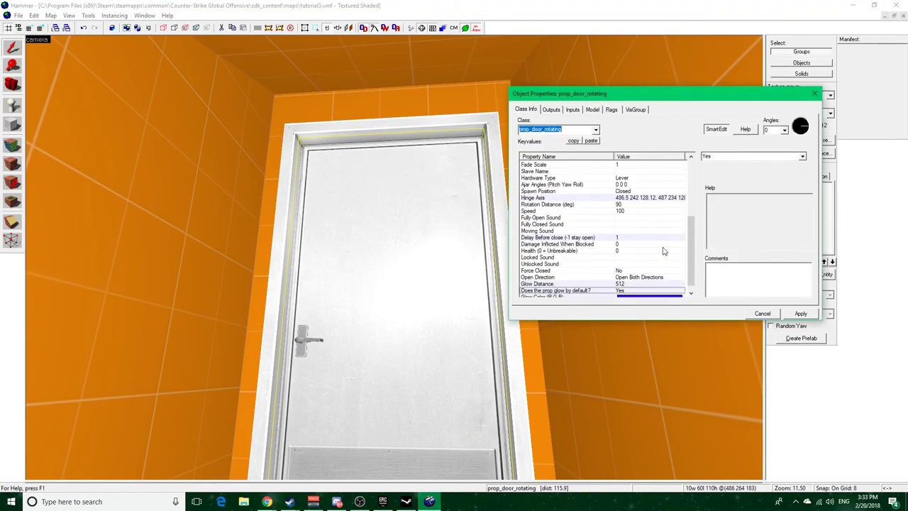
pyautogui.scroll(-1, 649, 248)
pyautogui.click(814, 93)
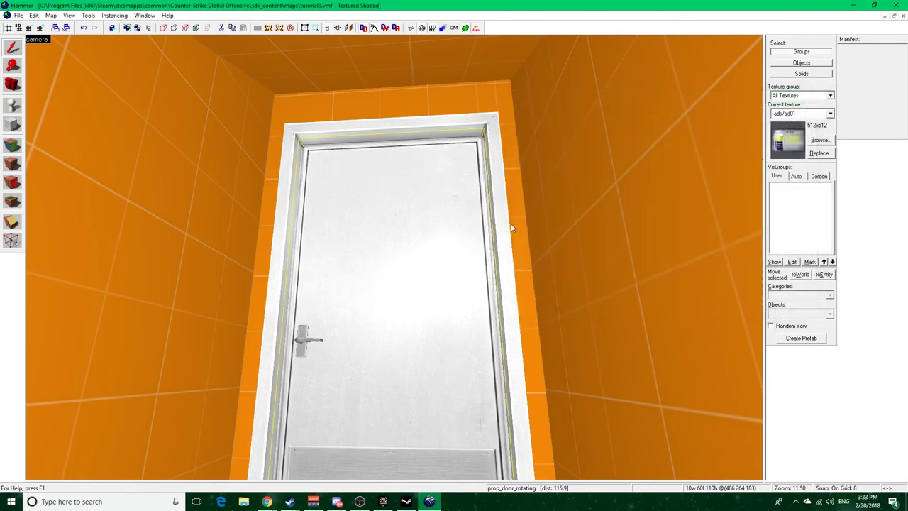
# Find the rotating door in the top view, select it, and examine its hinge axis point up close
pyautogui.hotkey('shift', 'z')
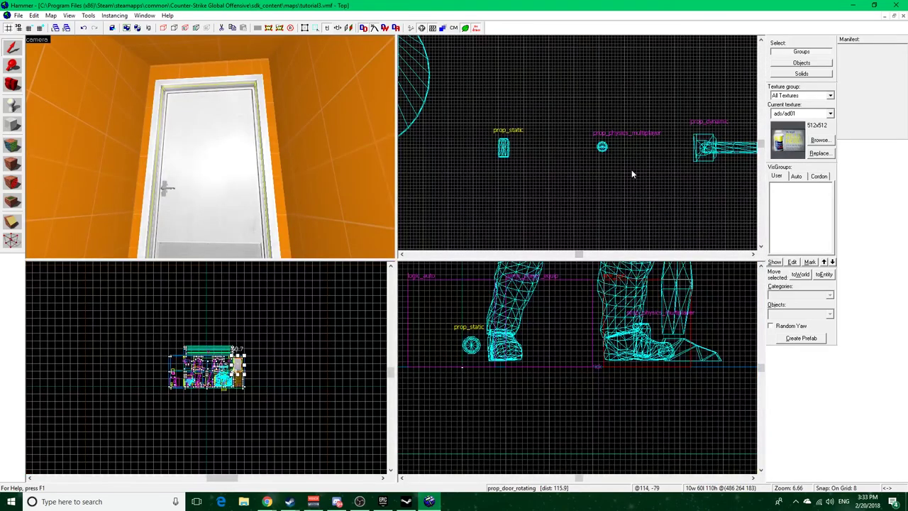
pyautogui.press('Escape')
pyautogui.scroll(-4, 632, 171)
pyautogui.scroll(5, 628, 170)
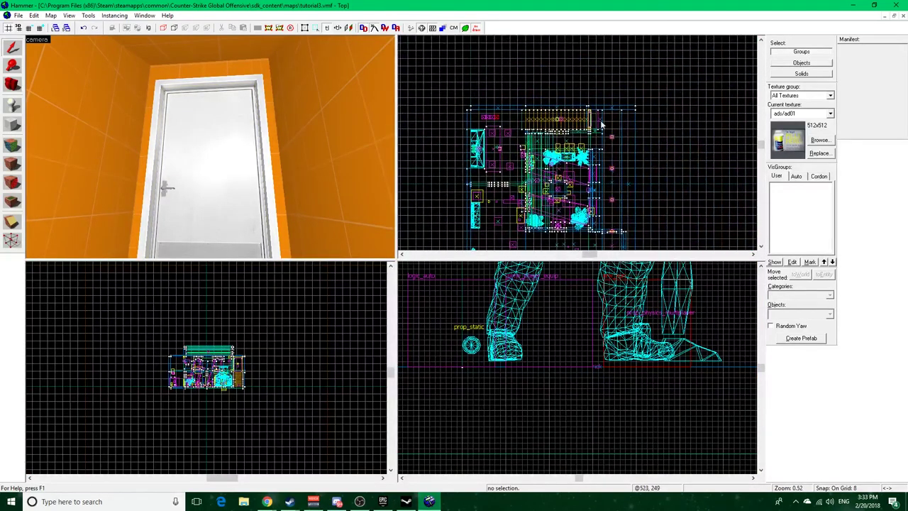
pyautogui.hotkey('shift', 'z')
pyautogui.scroll(10, 392, 234)
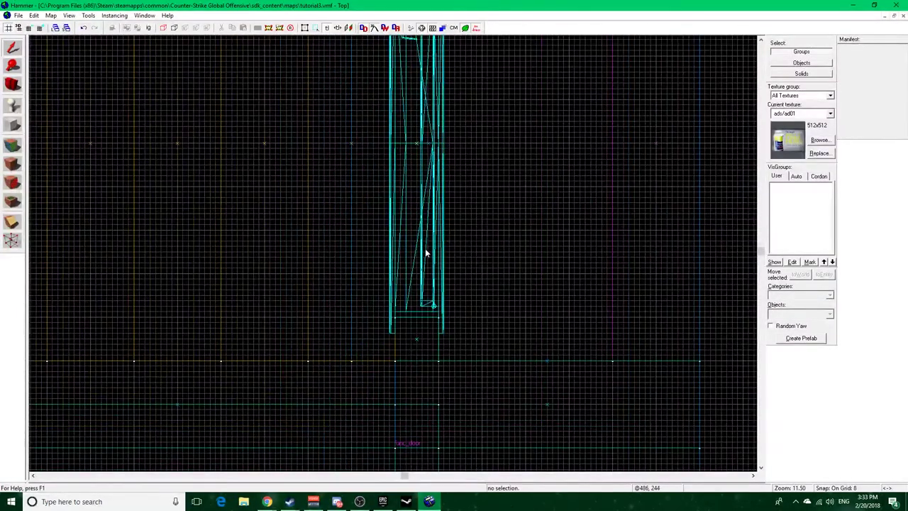
pyautogui.hotkey('shift', 'z')
pyautogui.click(206, 197)
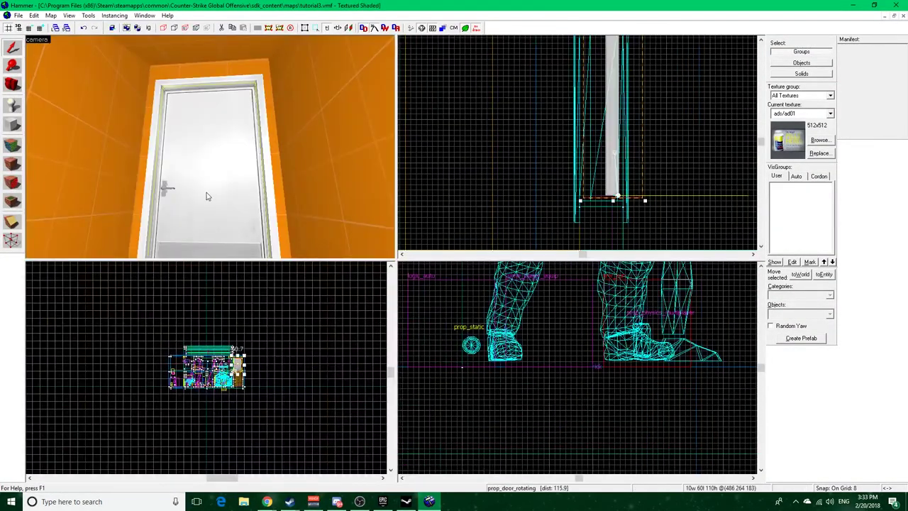
pyautogui.hotkey('shift', 'z')
pyautogui.hotkey('shift', 'z')
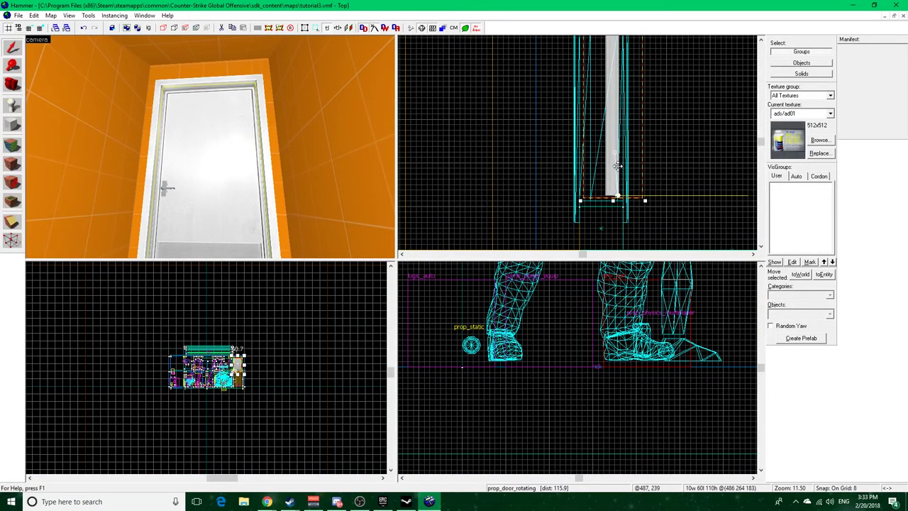
pyautogui.hotkey('shift', 'z')
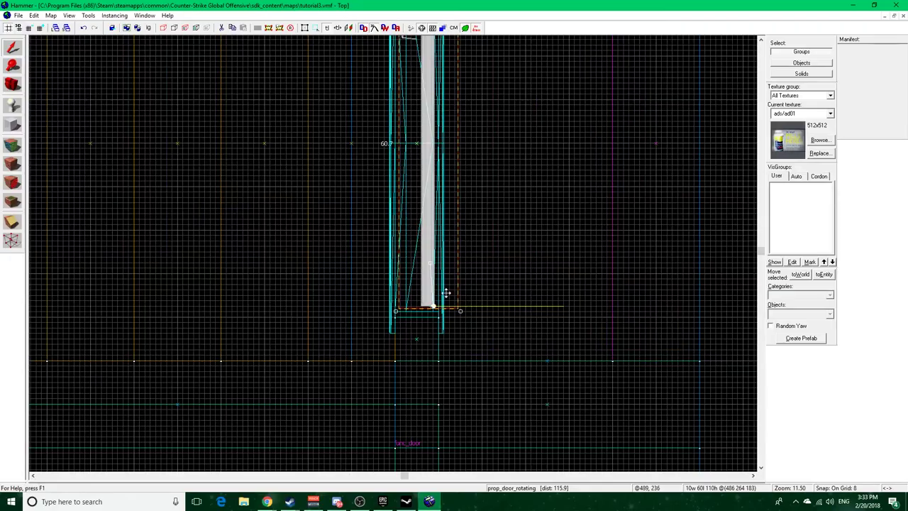
pyautogui.scroll(5, 435, 270)
pyautogui.moveTo(426, 357)
pyautogui.mouseDown()
pyautogui.moveTo(424, 331)
pyautogui.moveTo(426, 357)
pyautogui.mouseUp()
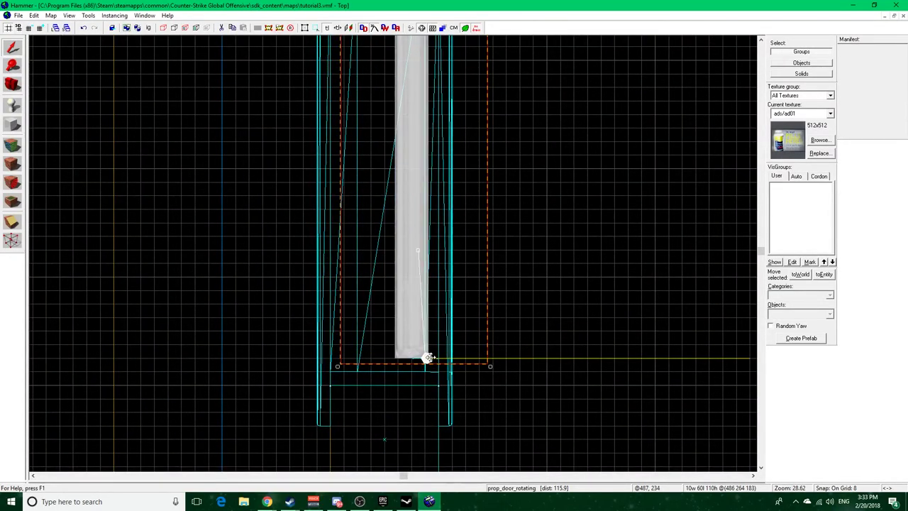
pyautogui.scroll(-7, 510, 351)
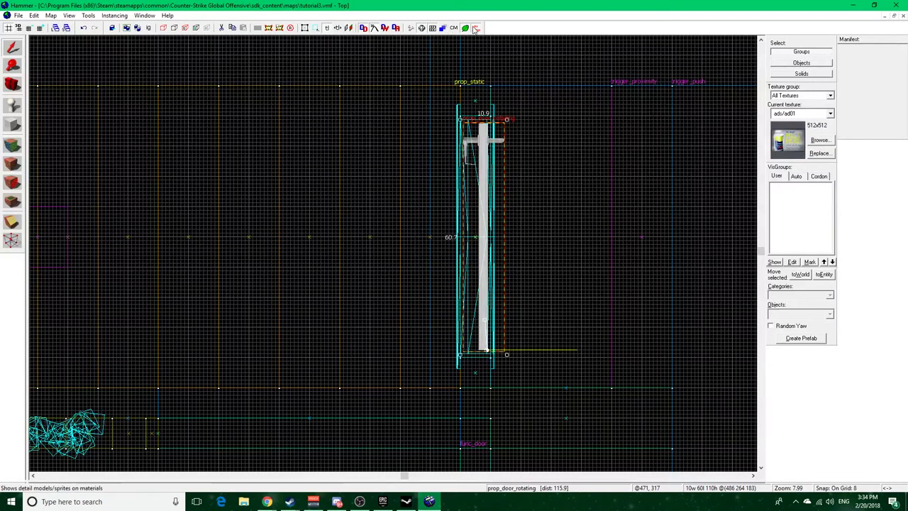
# Move the free end of the door's hinge axis onto the hinge point near 487, 234 in the top view
pyautogui.hotkey('shift', 'z')
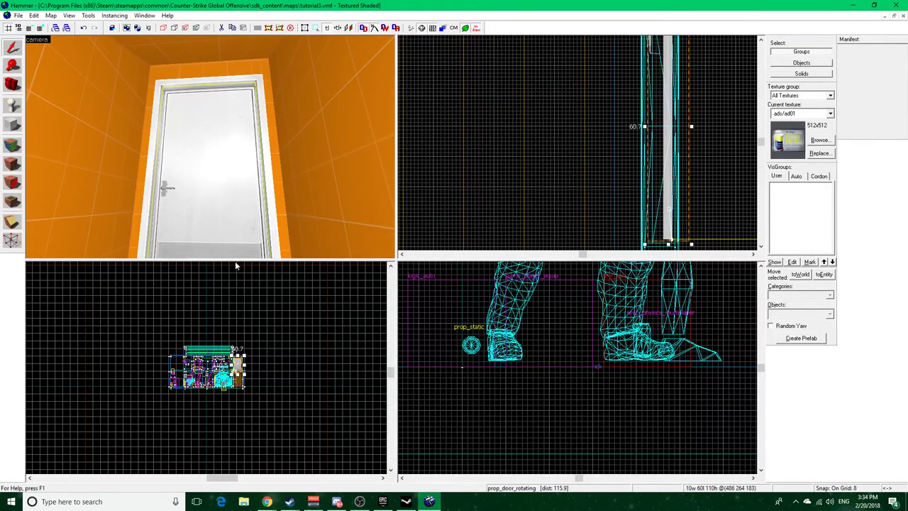
pyautogui.scroll(10, 241, 372)
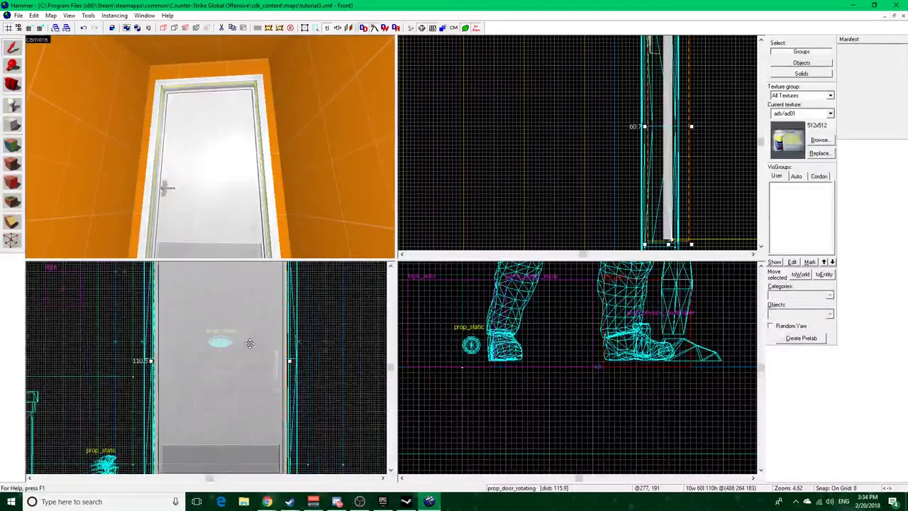
pyautogui.scroll(-5, 249, 343)
pyautogui.scroll(10, 214, 408)
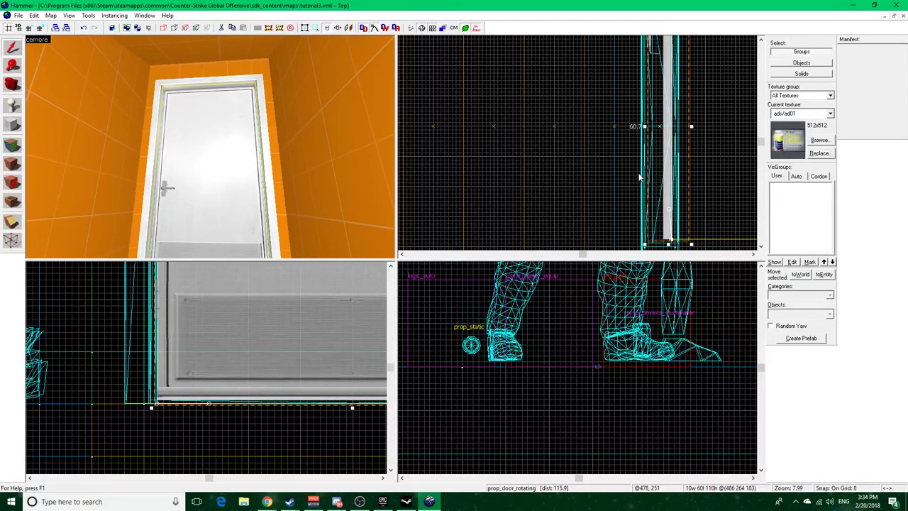
pyautogui.hotkey('shift', 'z')
pyautogui.hotkey('shift', 'z')
pyautogui.hotkey('shift', 'z')
pyautogui.scroll(8, 495, 330)
pyautogui.press('Down')
pyautogui.press('Down')
pyautogui.press('Down')
pyautogui.click(459, 195)
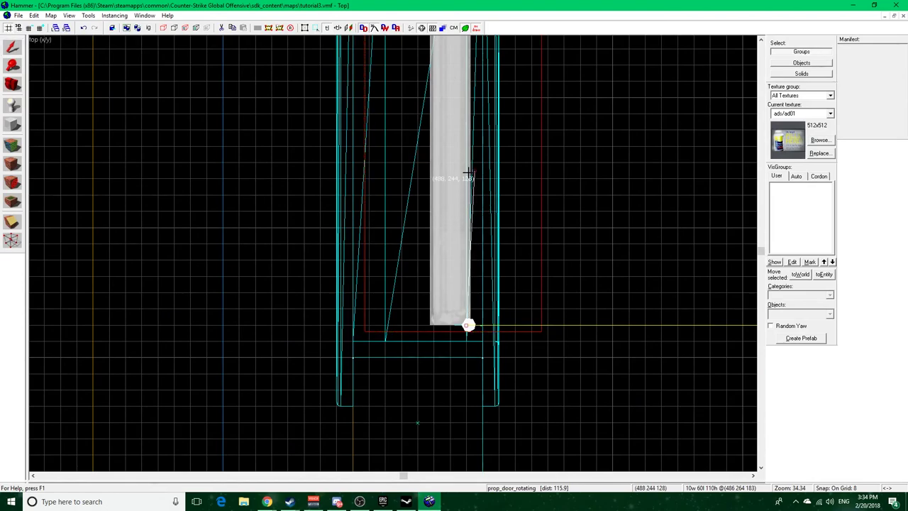
pyautogui.hotkey('shift', 's')
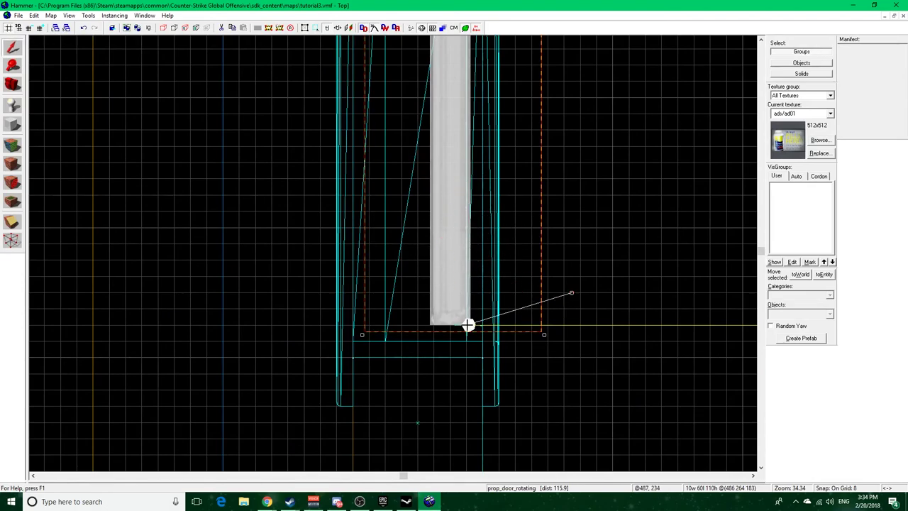
pyautogui.moveTo(468, 321)
pyautogui.mouseDown()
pyautogui.moveTo(448, 274)
pyautogui.moveTo(532, 233)
pyautogui.moveTo(496, 289)
pyautogui.moveTo(578, 144)
pyautogui.moveTo(629, 252)
pyautogui.moveTo(636, 301)
pyautogui.moveTo(580, 267)
pyautogui.moveTo(468, 325)
pyautogui.mouseUp()
pyautogui.moveTo(571, 292); pyautogui.dragTo(469, 324)
pyautogui.hotkey('shift', 'z')
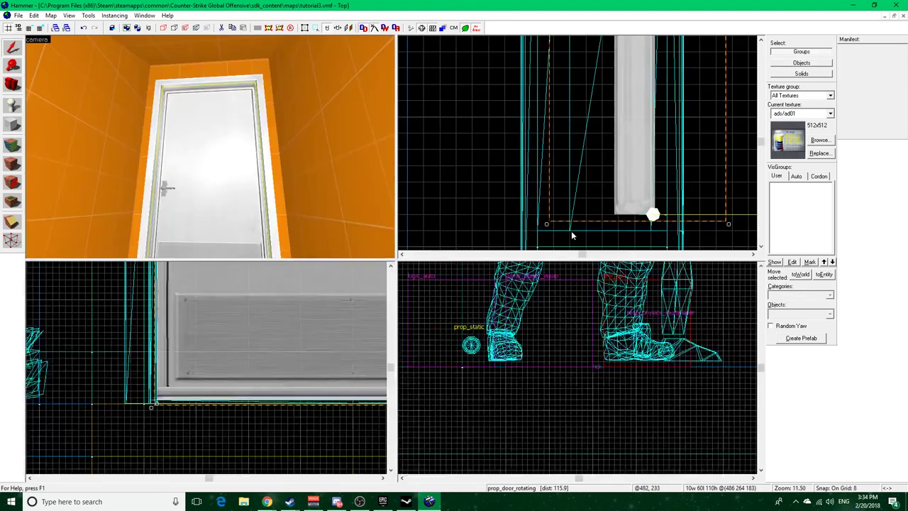
# Inspect the door, its frame and its hinge marker from near and far in the 3D camera view
pyautogui.press('z')
pyautogui.press('w')
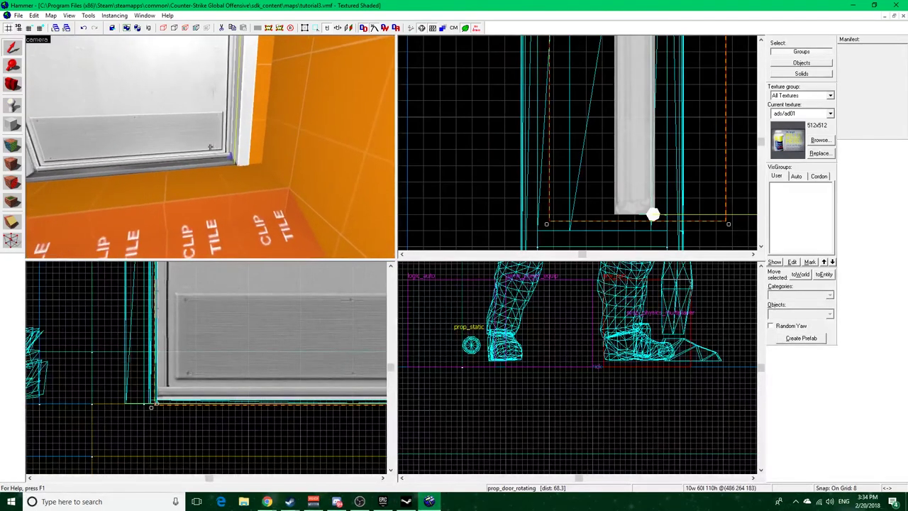
pyautogui.press('s')
pyautogui.moveTo(210, 147); pyautogui.dragTo(208, 144)
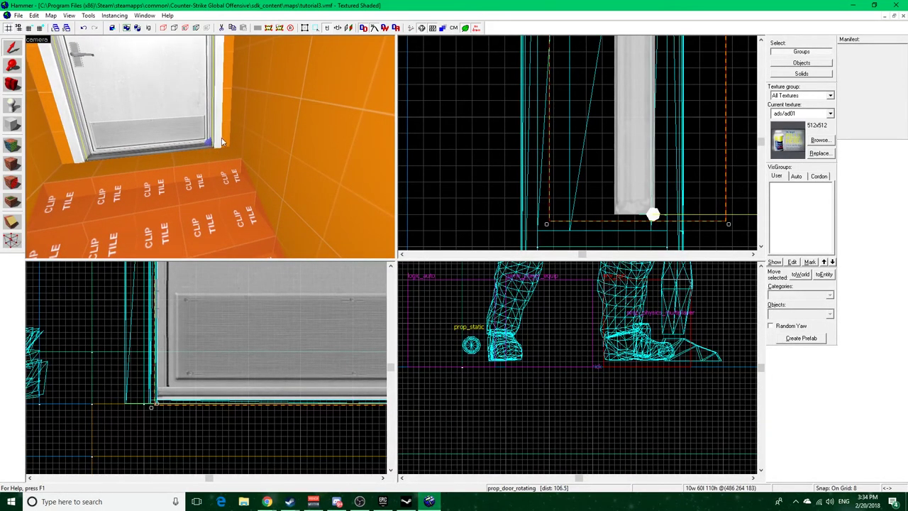
pyautogui.press('z')
pyautogui.press('s')
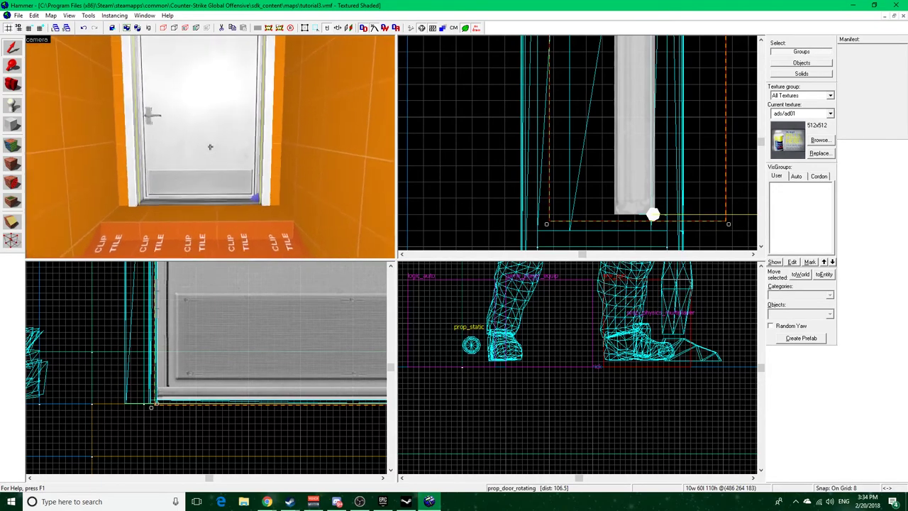
pyautogui.press('w')
pyautogui.press('s')
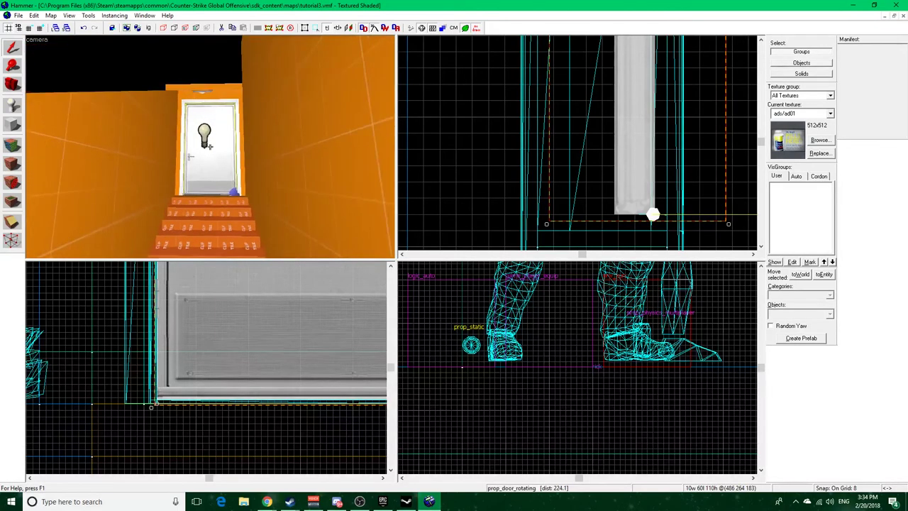
pyautogui.press('w')
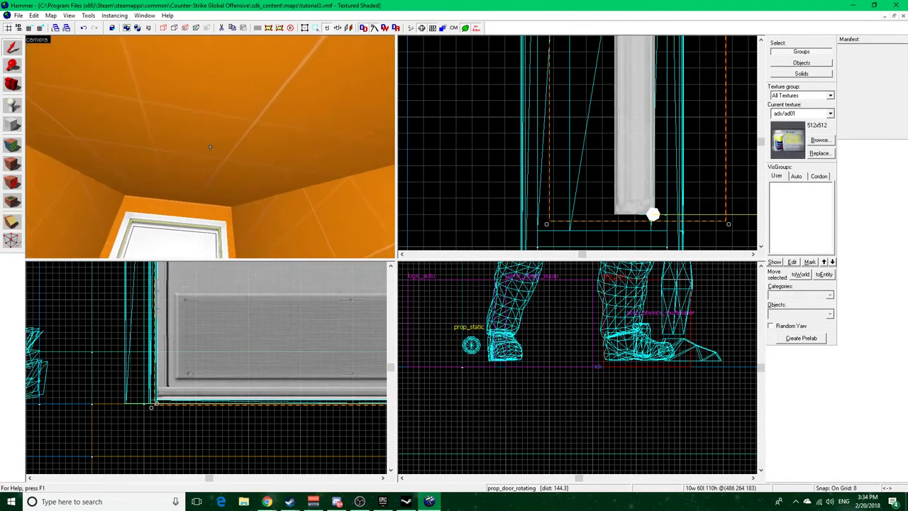
pyautogui.press('s')
# Go to the room with potted plants and view the properties of the front prop_physics_multiplayer plant, leaving them unchanged
pyautogui.moveTo(210, 147); pyautogui.dragTo(210, 147)
pyautogui.press('w')
pyautogui.press('w')
pyautogui.press('z')
pyautogui.doubleClick(214, 217)
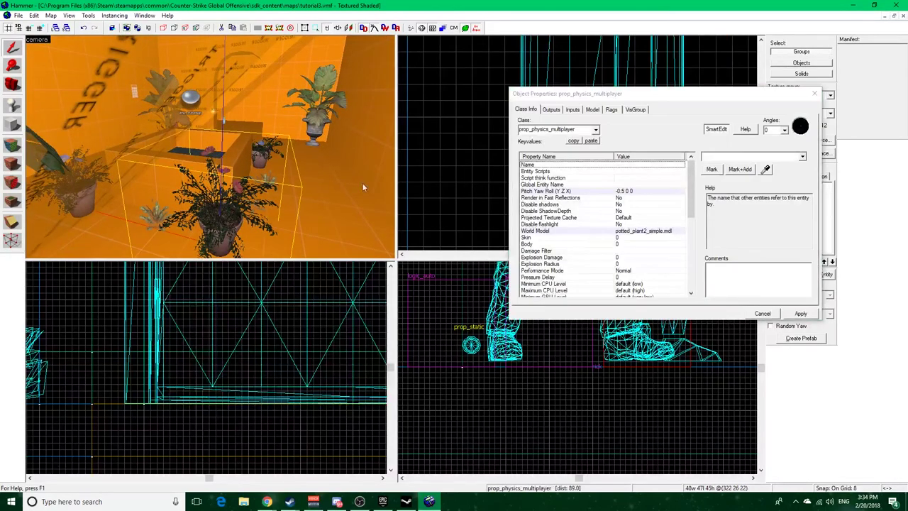
pyautogui.click(814, 94)
# Open the properties of the light in the fireplace room and examine its Brightness colour and intensity values
pyautogui.moveTo(210, 147); pyautogui.dragTo(210, 147)
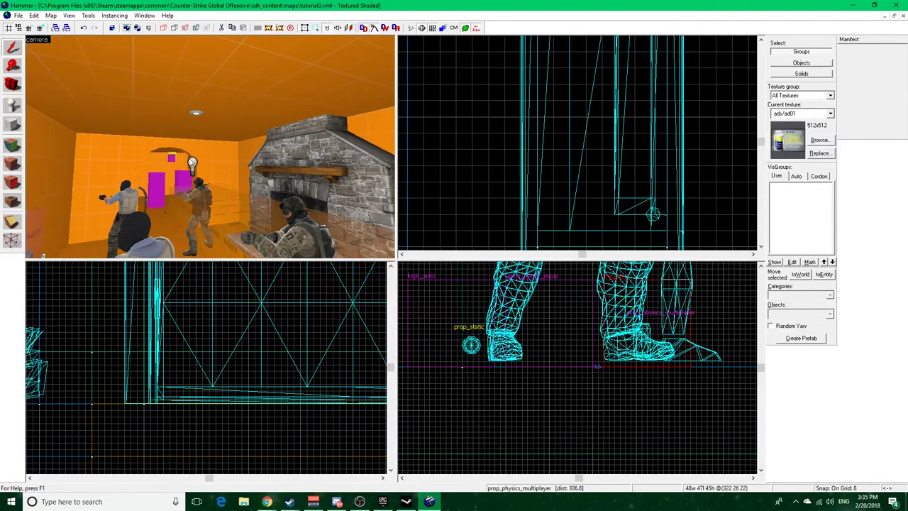
pyautogui.doubleClick(192, 163)
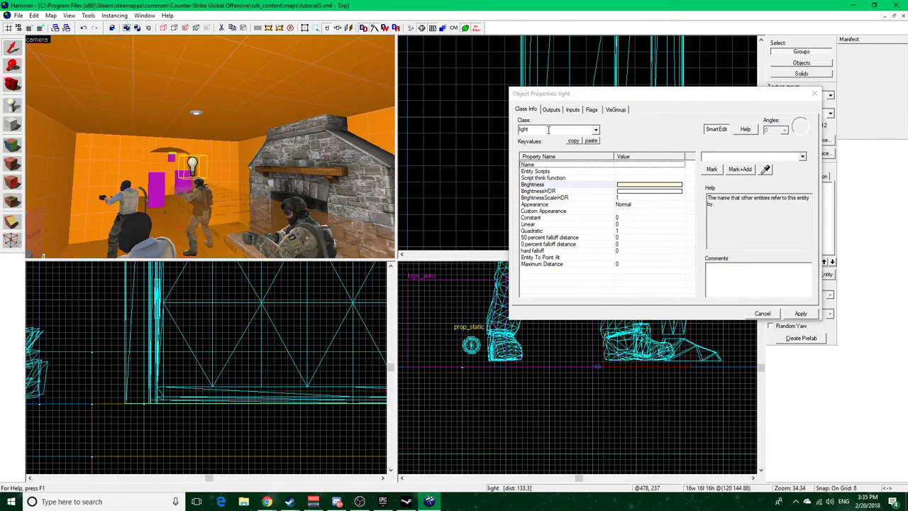
pyautogui.click(587, 185)
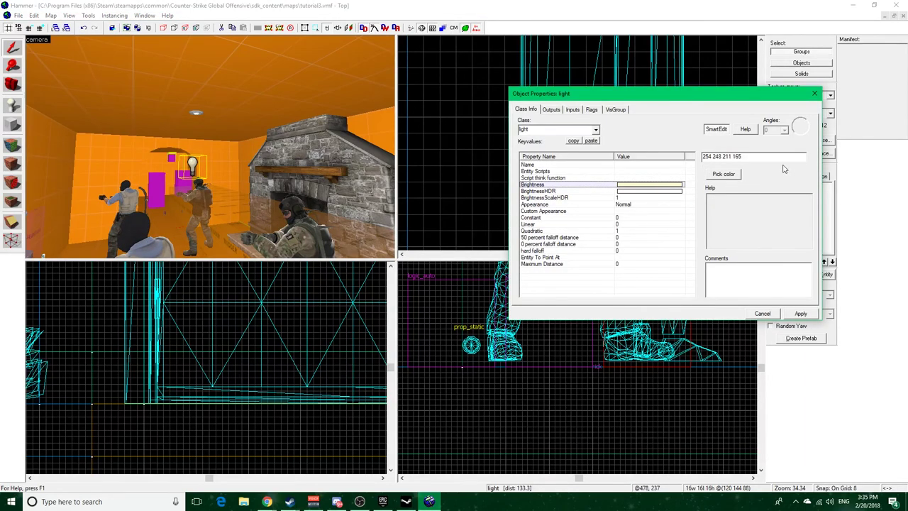
pyautogui.click(733, 175)
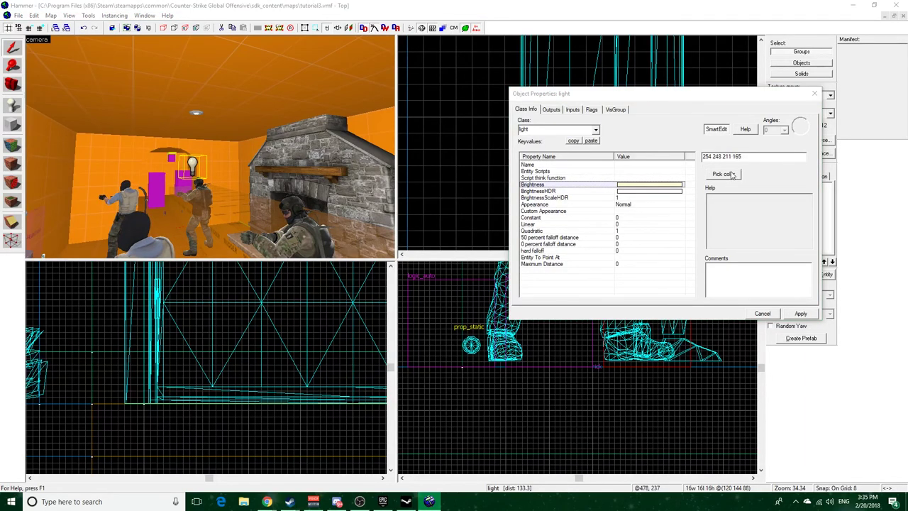
pyautogui.click(764, 134)
pyautogui.moveTo(714, 158); pyautogui.dragTo(734, 157)
pyautogui.click(743, 158)
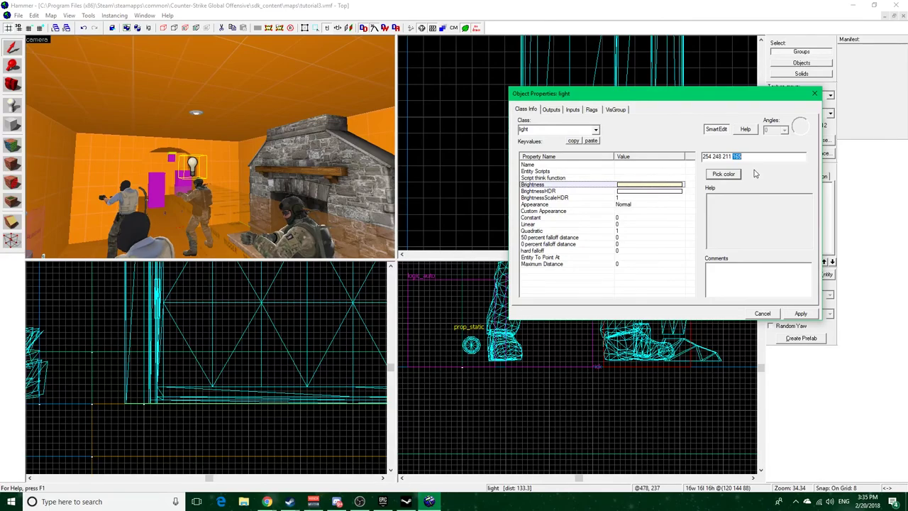
# Review the light's BrightnessHDR, Constant, Quadratic and 50 percent falloff distance properties, ending back on Brightness
pyautogui.click(627, 192)
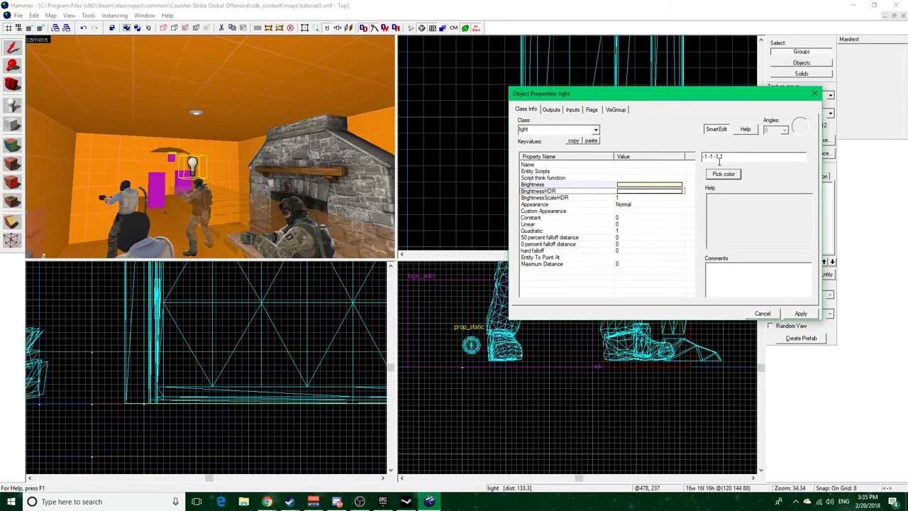
pyautogui.click(606, 225)
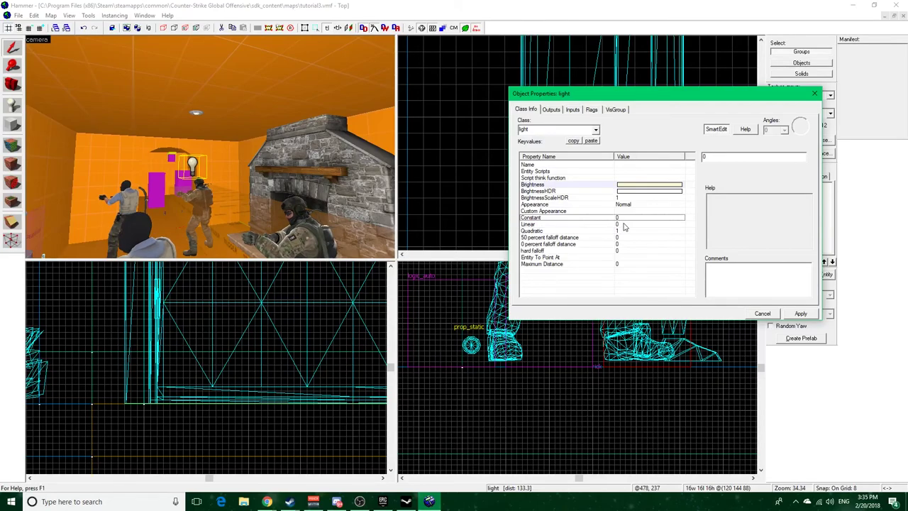
pyautogui.click(628, 231)
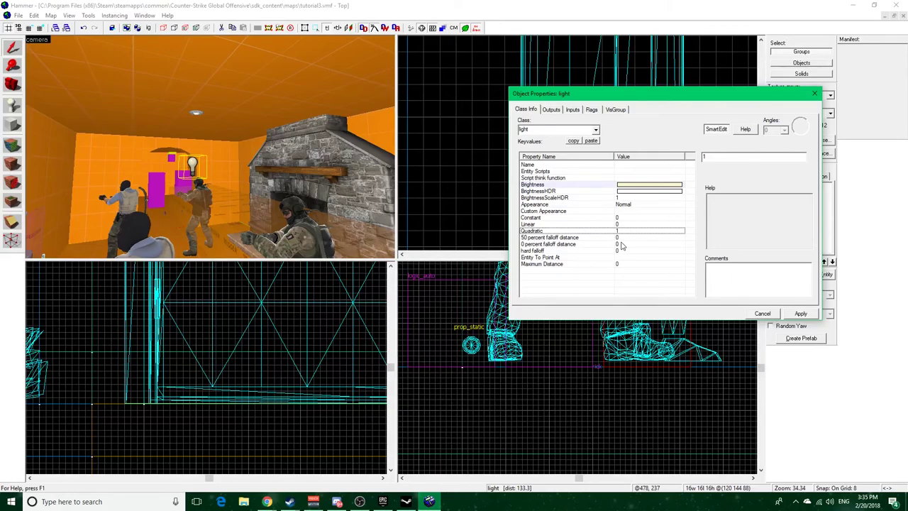
pyautogui.click(578, 238)
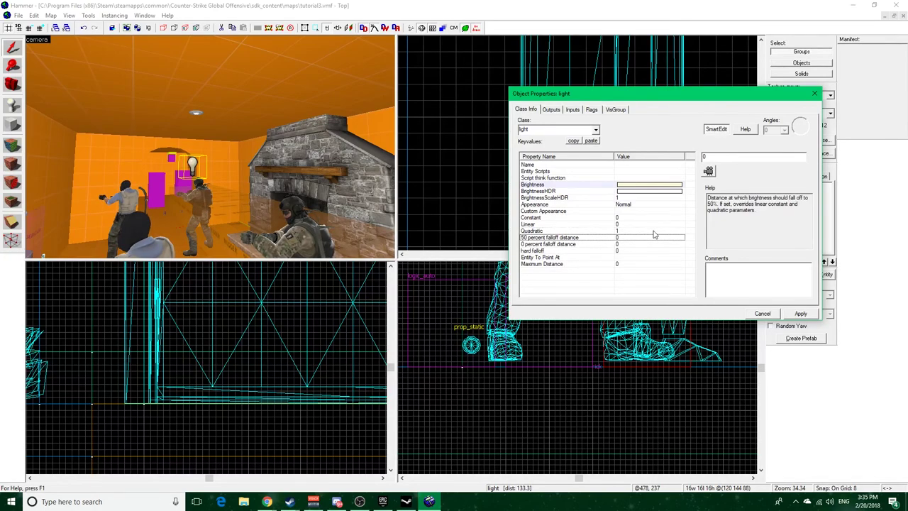
pyautogui.click(634, 192)
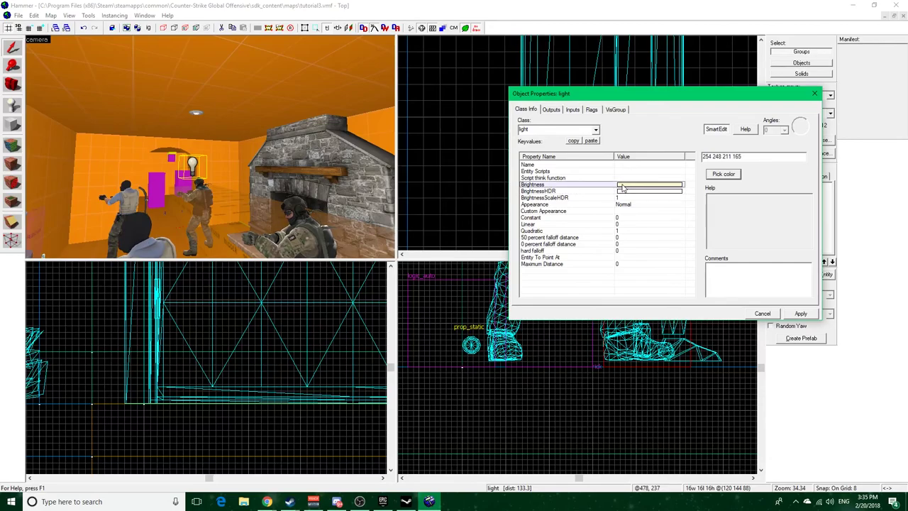
# Check the light's flags and its available Appearance presets, keeping Normal, and close the properties
pyautogui.click(593, 111)
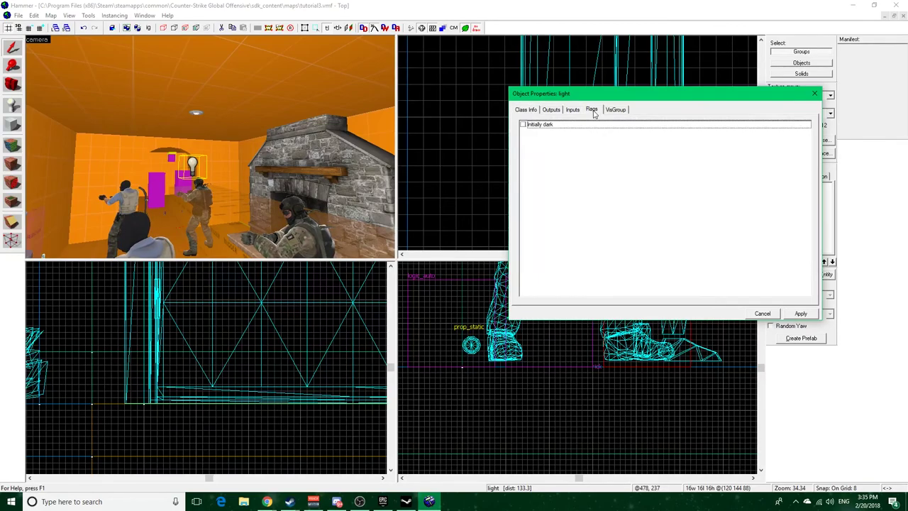
pyautogui.click(527, 110)
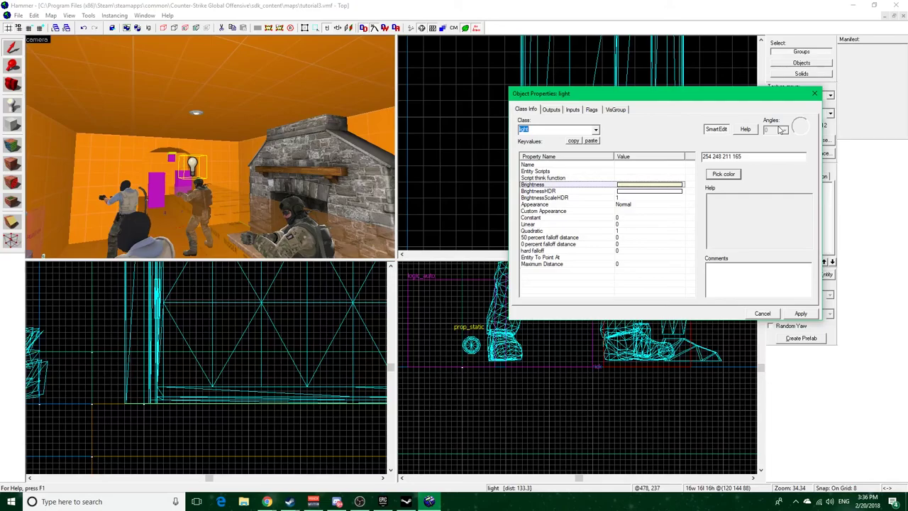
pyautogui.click(766, 176)
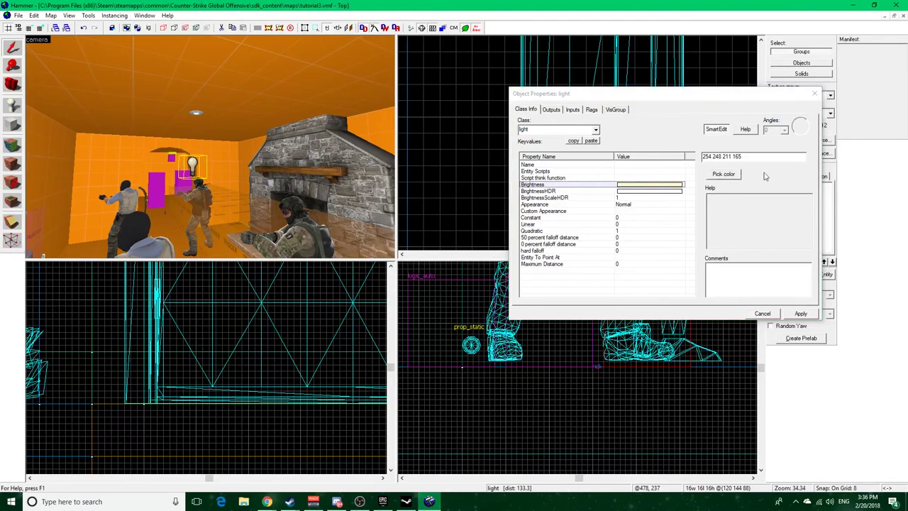
pyautogui.click(647, 204)
pyautogui.click(801, 157)
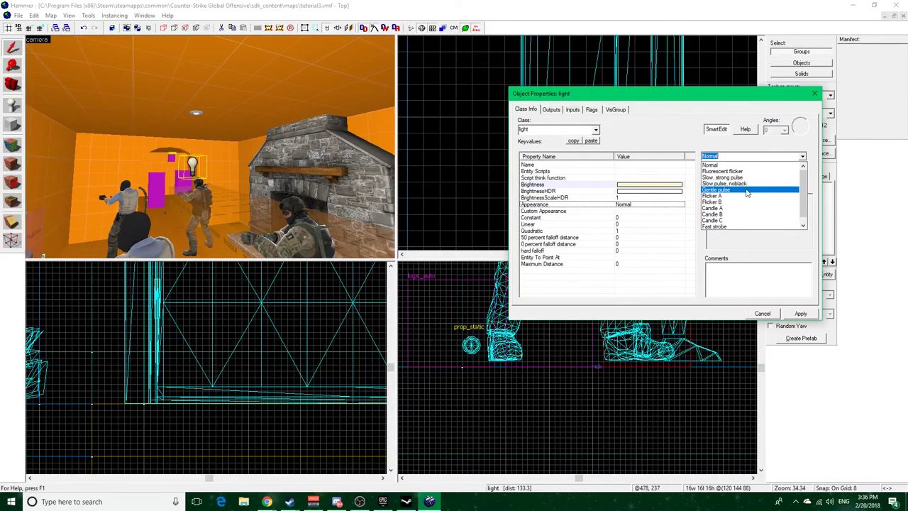
pyautogui.click(801, 155)
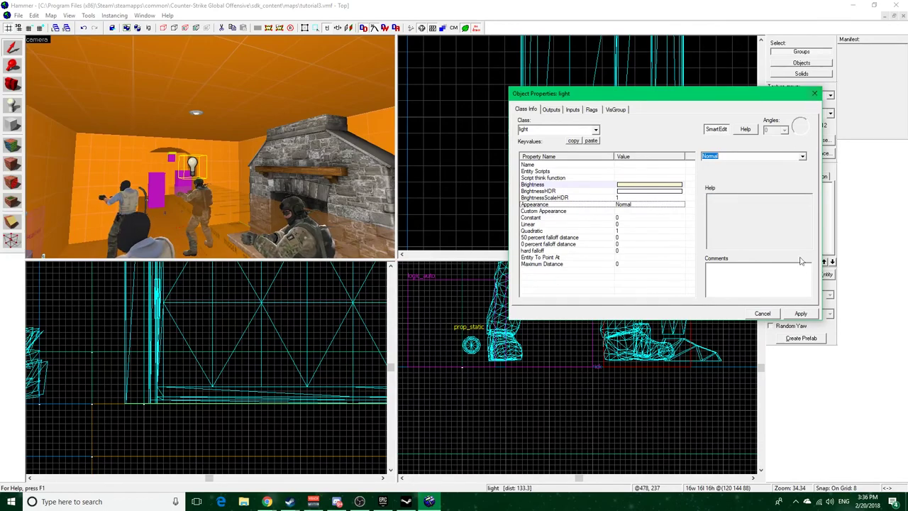
pyautogui.click(815, 93)
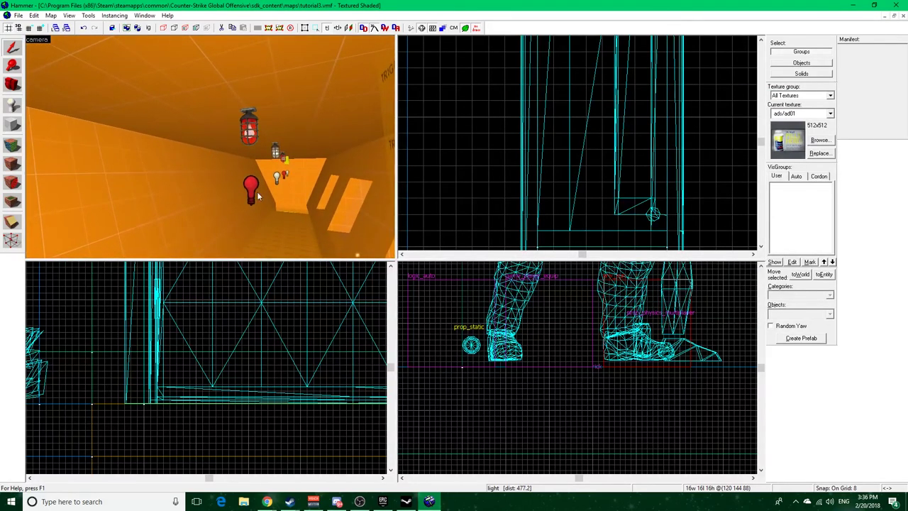
# Set the Appearance of the nearest red light in the hallway to Fast strobe and close its properties
pyautogui.doubleClick(248, 188)
pyautogui.click(669, 186)
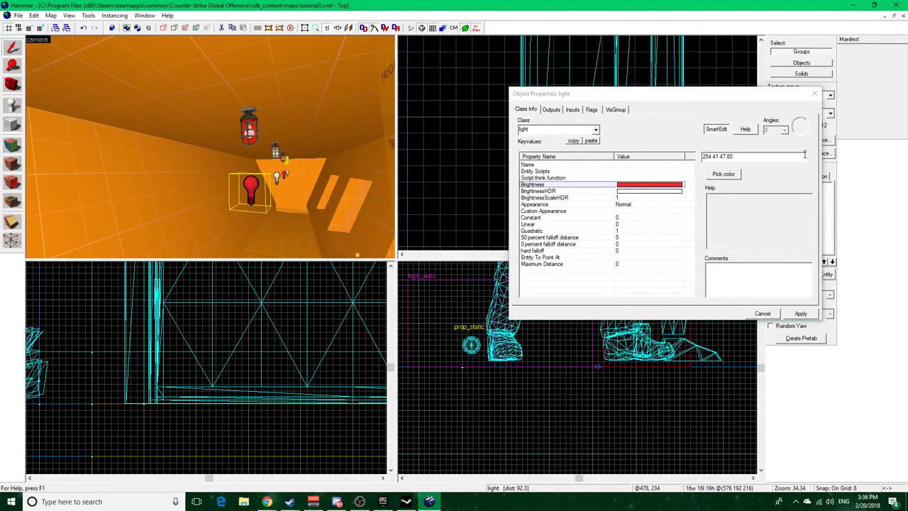
pyautogui.click(637, 204)
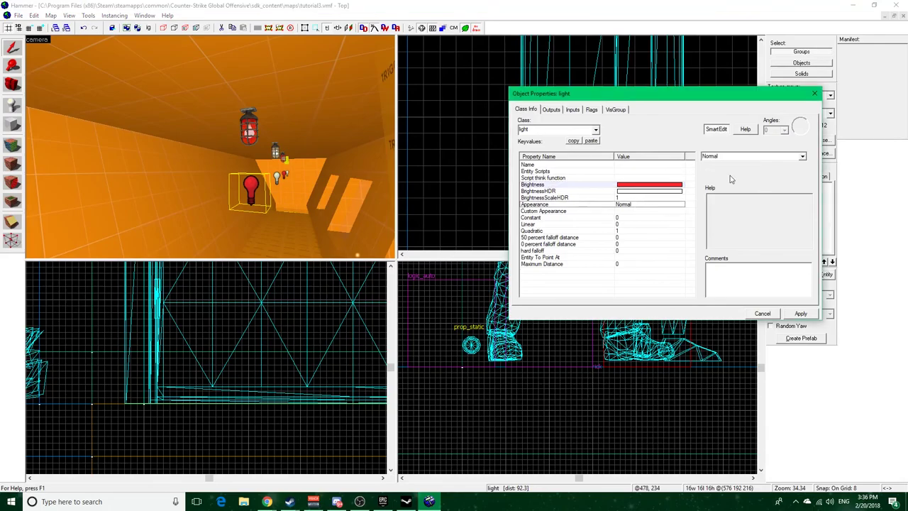
pyautogui.click(802, 157)
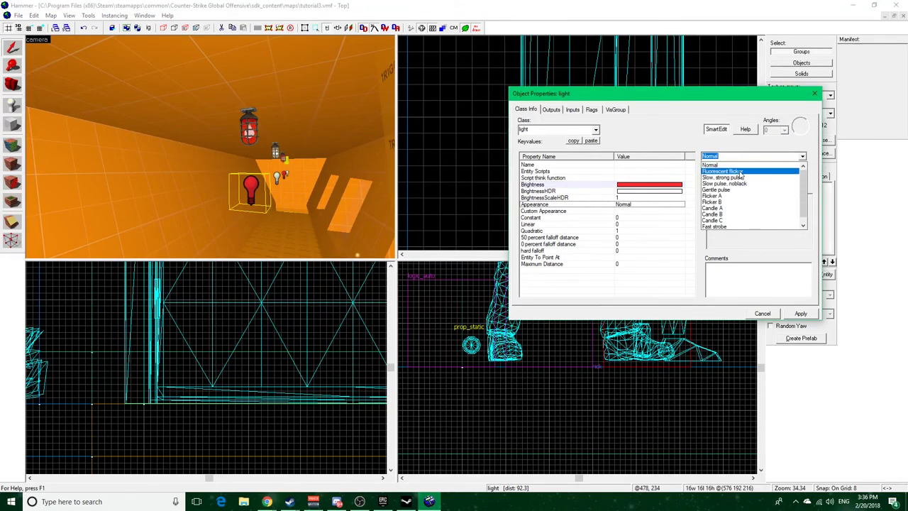
pyautogui.click(744, 226)
pyautogui.click(814, 94)
# Return to the fireplace room and open the properties of the light_inset prop_static fixture on the ceiling
pyautogui.click(329, 132)
pyautogui.press('z')
pyautogui.press('w')
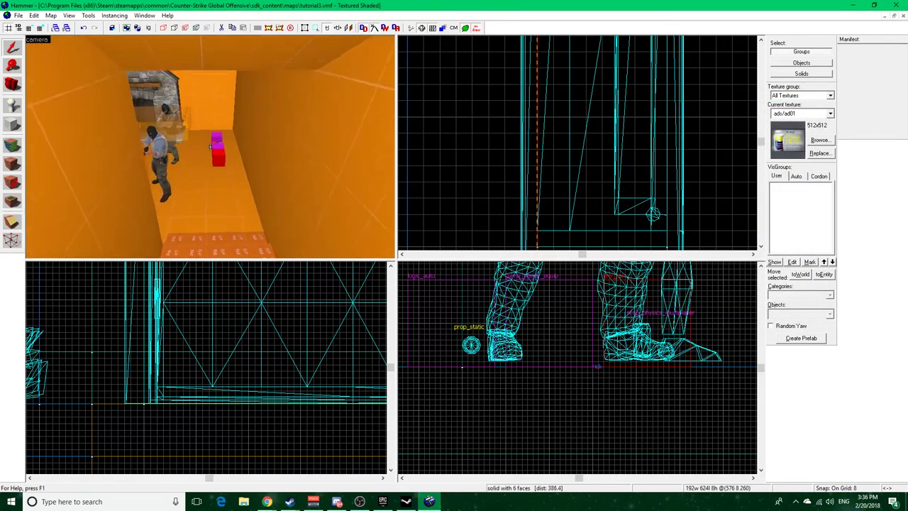
pyautogui.press('w')
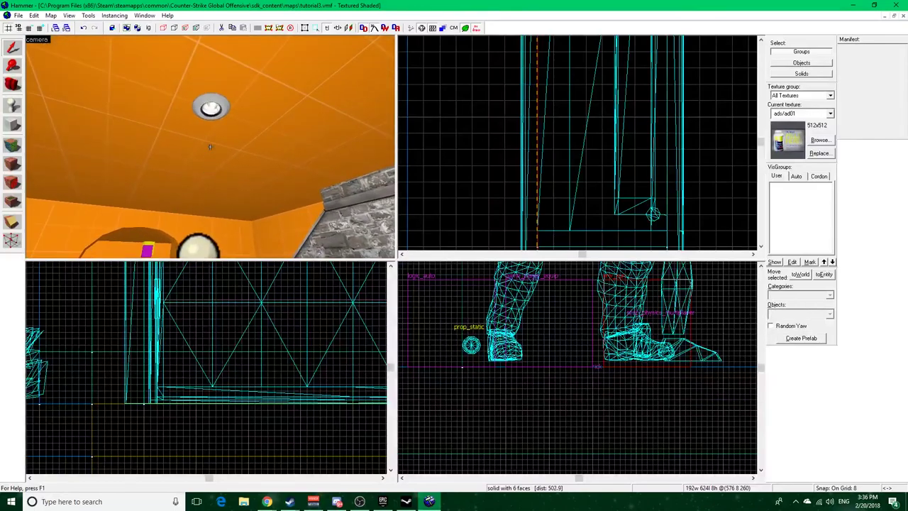
pyautogui.press('z')
pyautogui.doubleClick(212, 111)
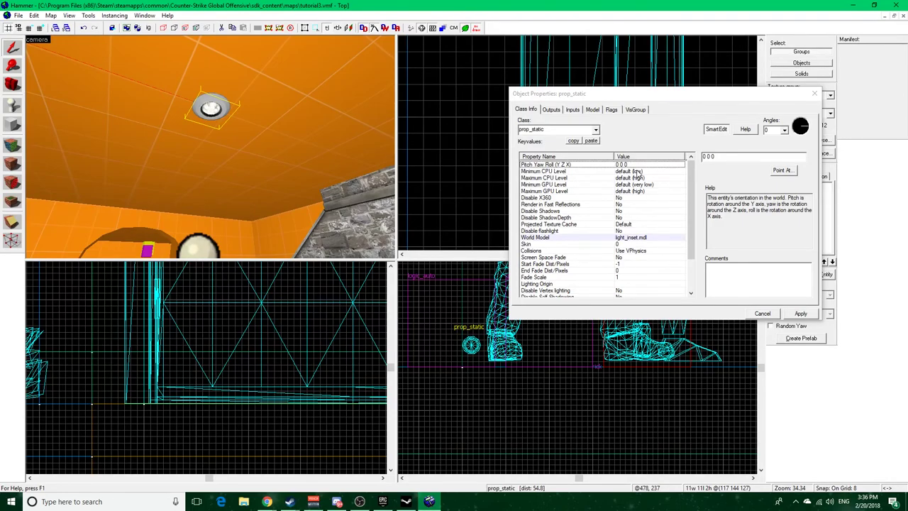
# Inspect the ceiling fixture and the light entity beneath it from several distances in the 3D camera view
pyautogui.press('z')
pyautogui.press('s')
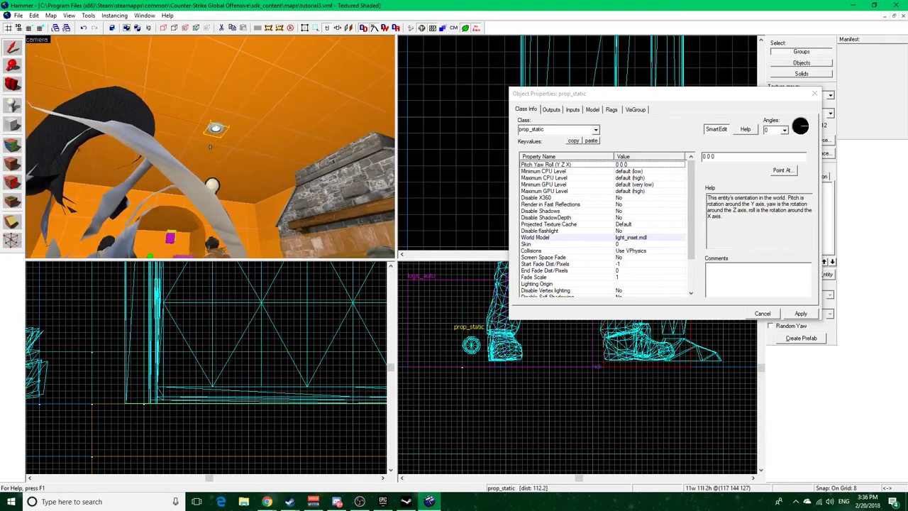
pyautogui.press('w')
pyautogui.press('s')
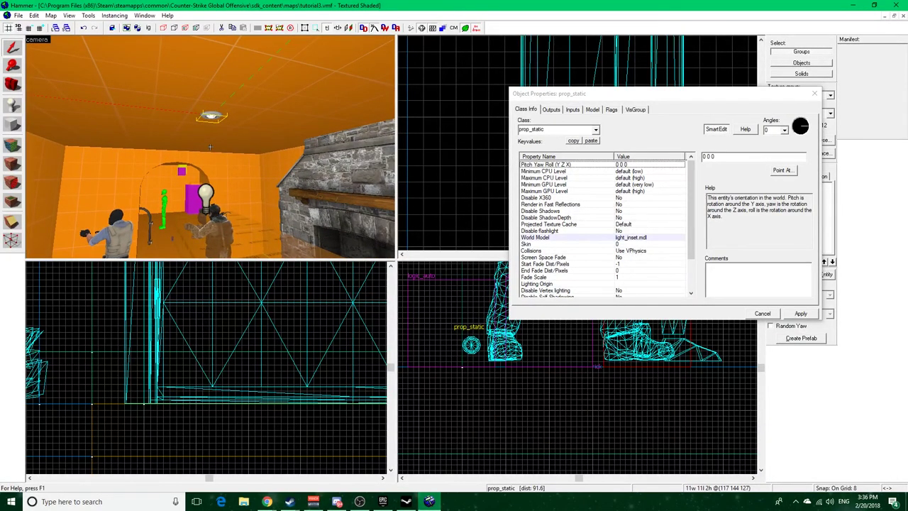
pyautogui.press('d')
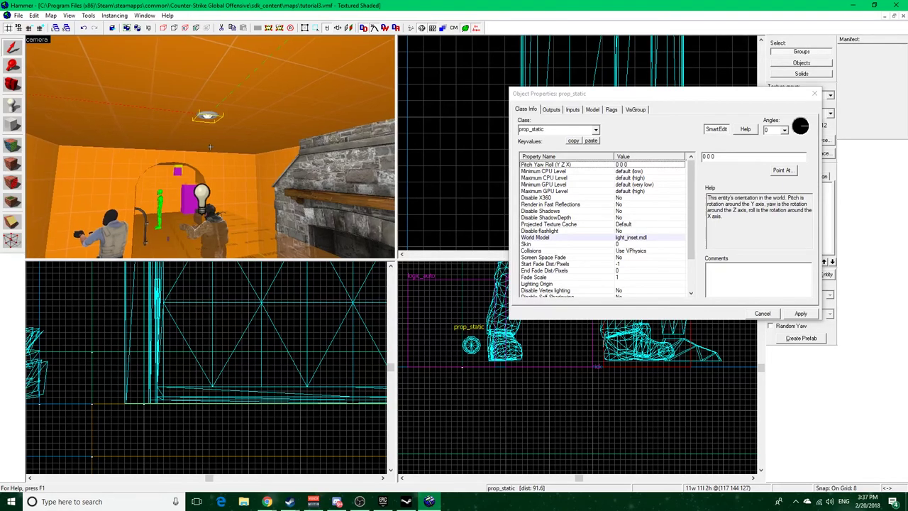
pyautogui.press('w')
pyautogui.press('z')
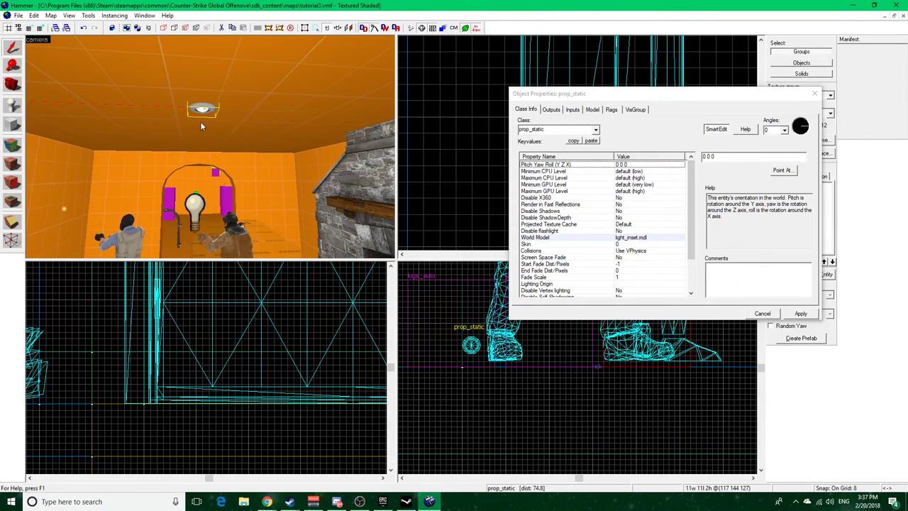
# Select the light entity beneath the ceiling fixture and view its properties and its placement in the room
pyautogui.click(194, 222)
pyautogui.press('z')
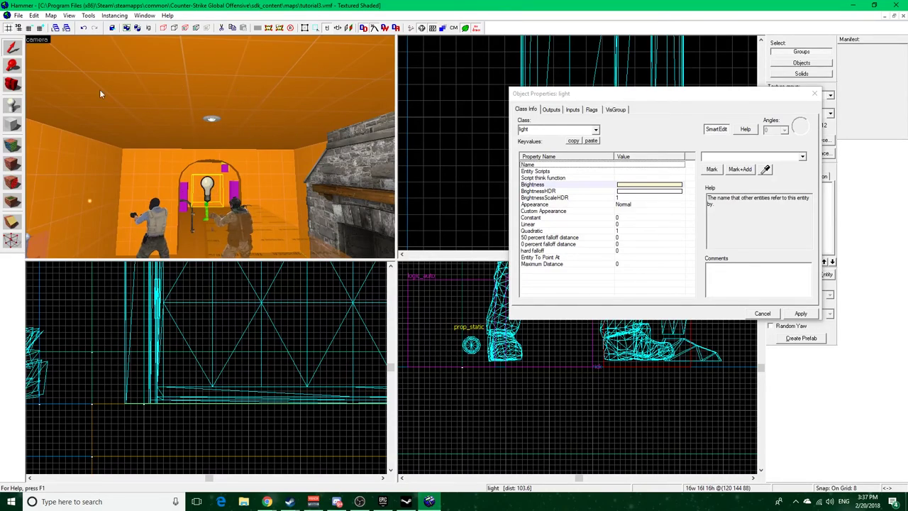
pyautogui.press('z')
pyautogui.press('z')
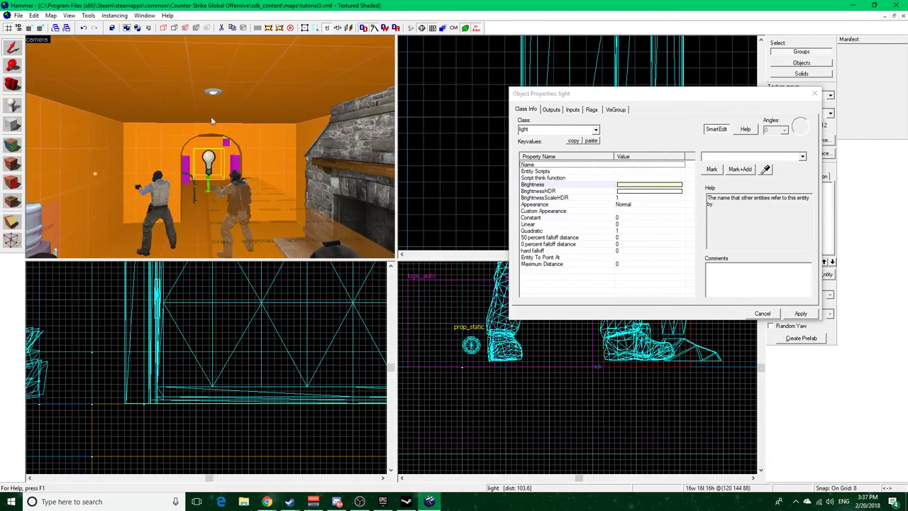
# Go through the archway to the room with the floor lamp and select the light entity between the lamp and the wall screen
pyautogui.press('z')
pyautogui.press('w')
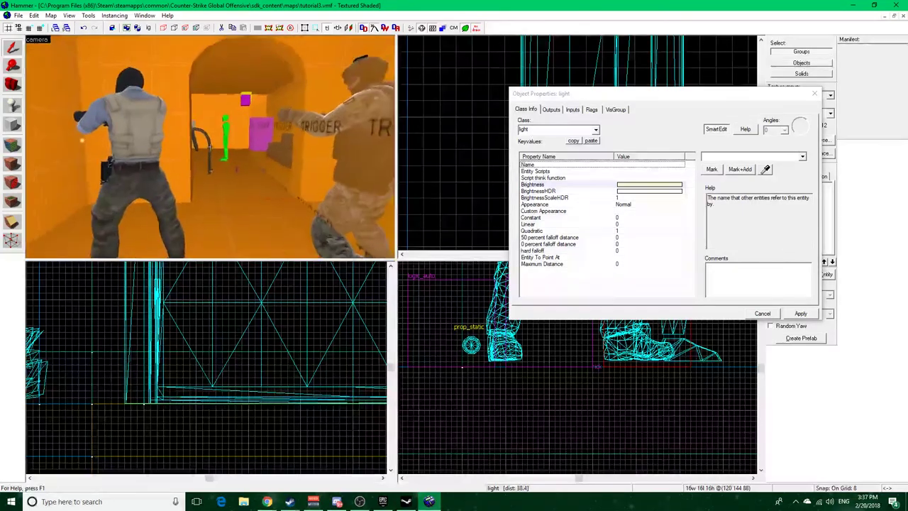
pyautogui.press('w')
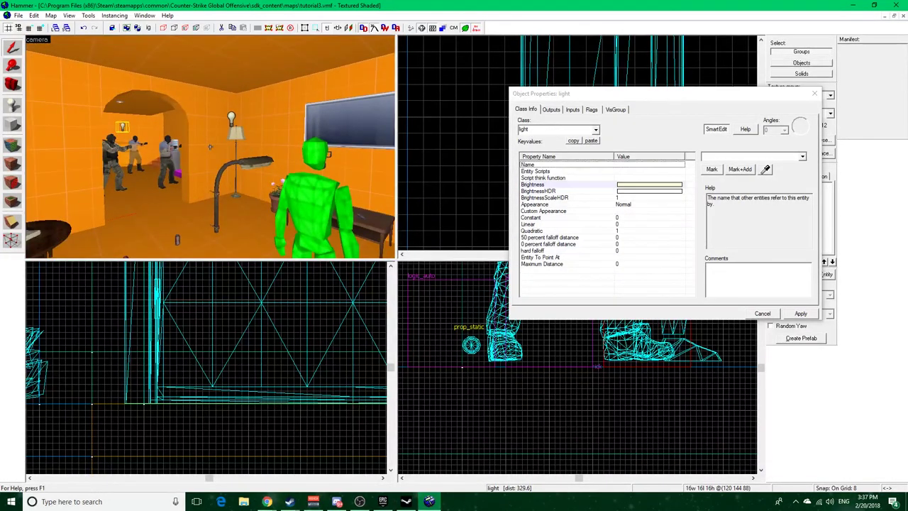
pyautogui.press('z')
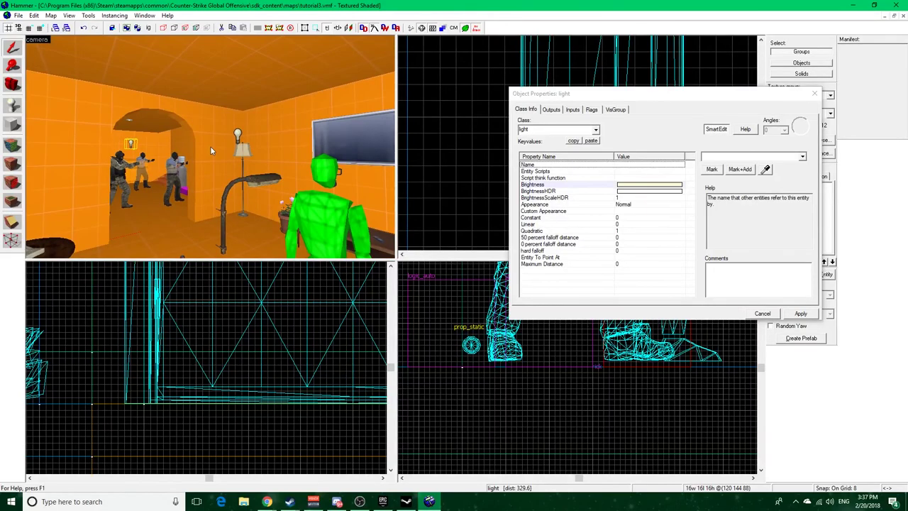
pyautogui.press('w')
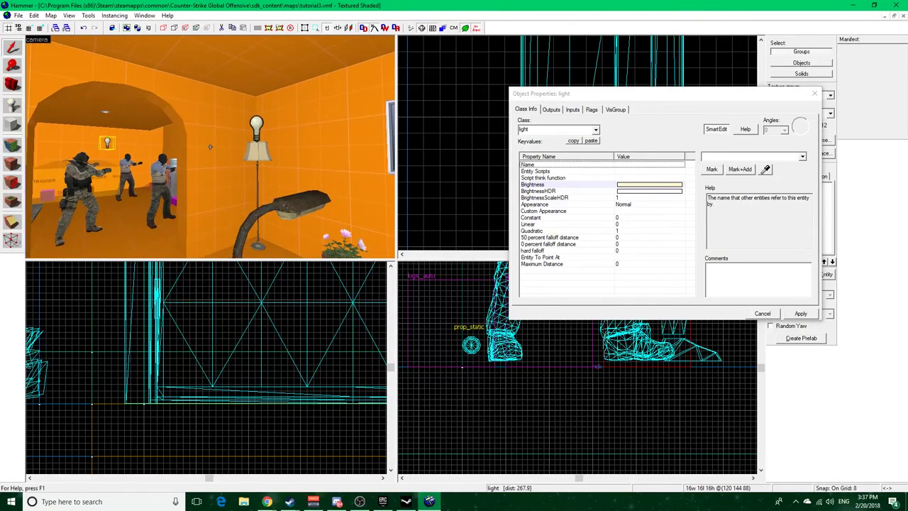
pyautogui.press('w')
pyautogui.press('a')
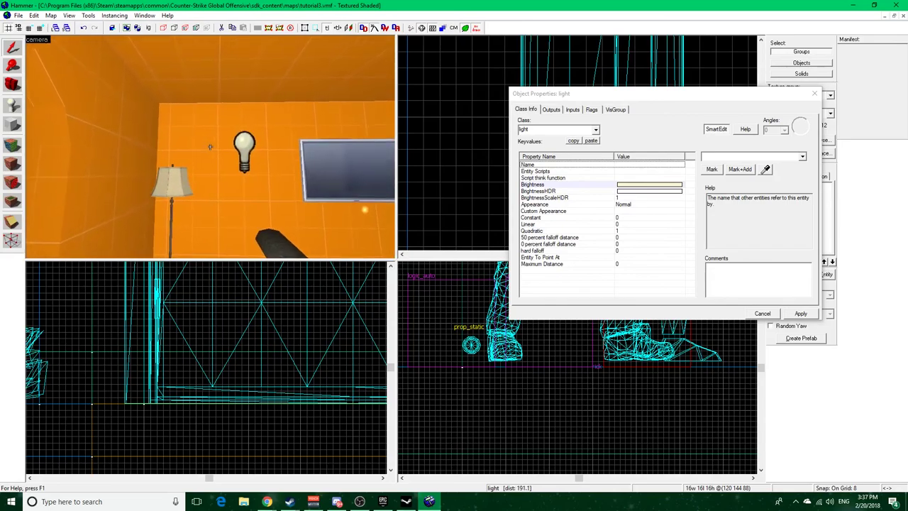
pyautogui.press('z')
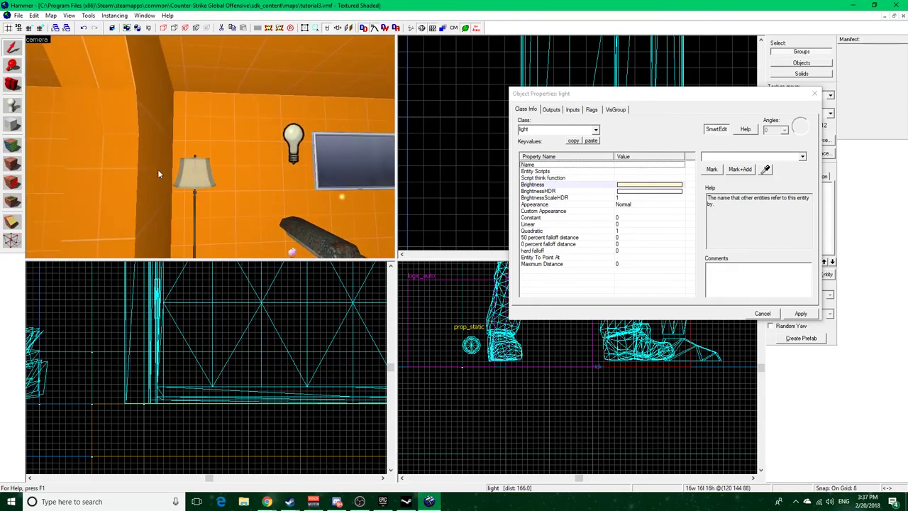
pyautogui.click(295, 137)
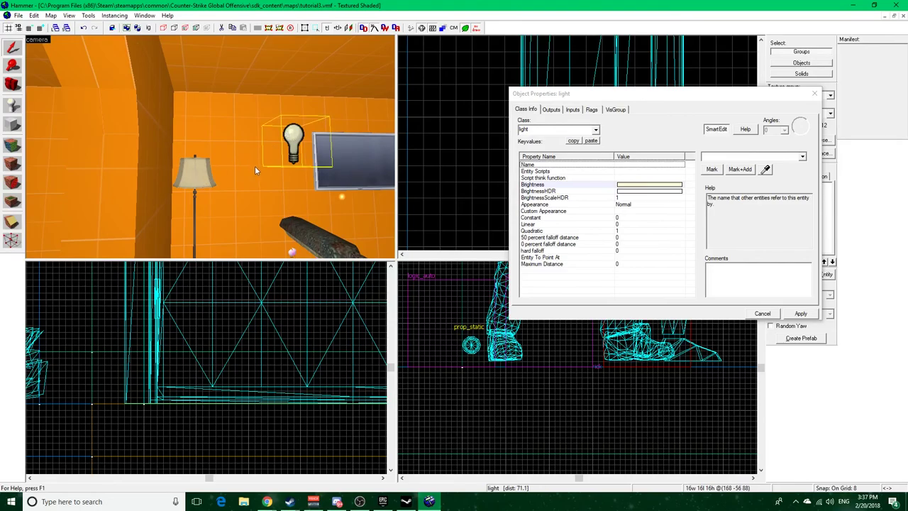
# Go to the lantern in the corridor and select the env_sprite entity inside it to show its properties
pyautogui.press('z')
pyautogui.press('w')
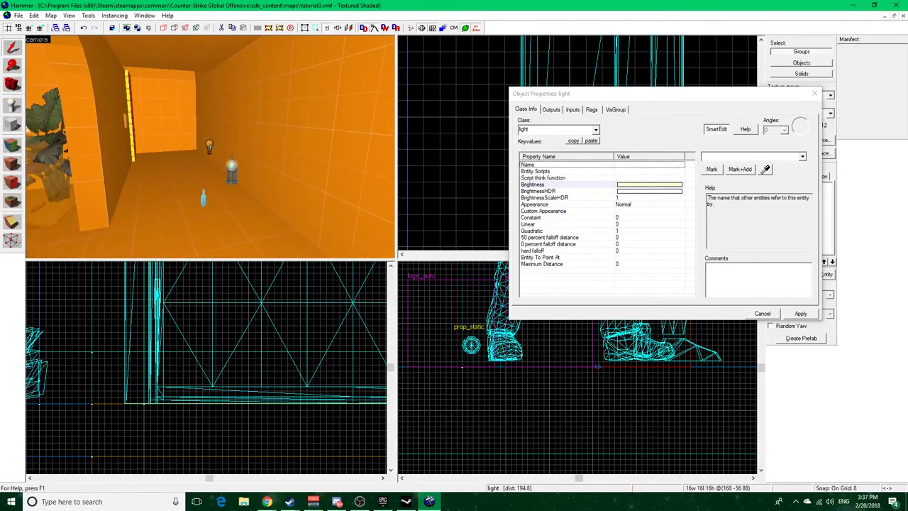
pyautogui.press('w')
pyautogui.press('z')
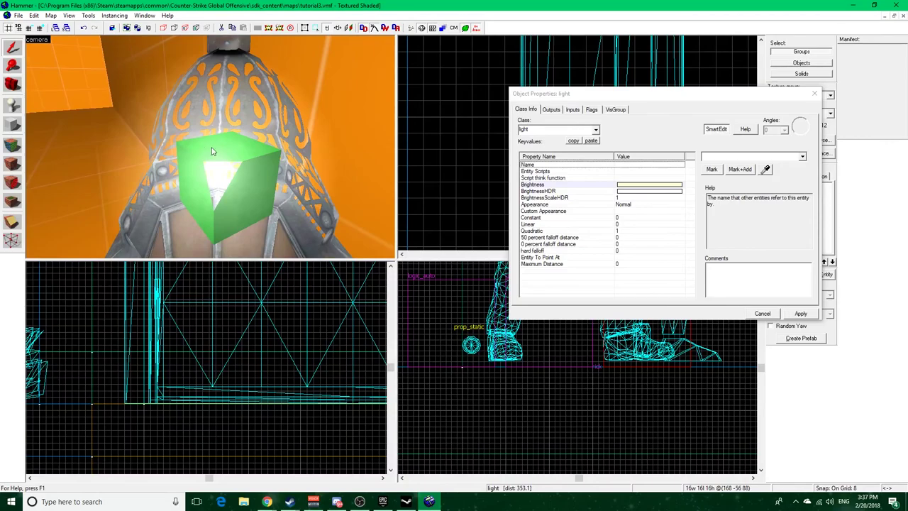
pyautogui.click(212, 150)
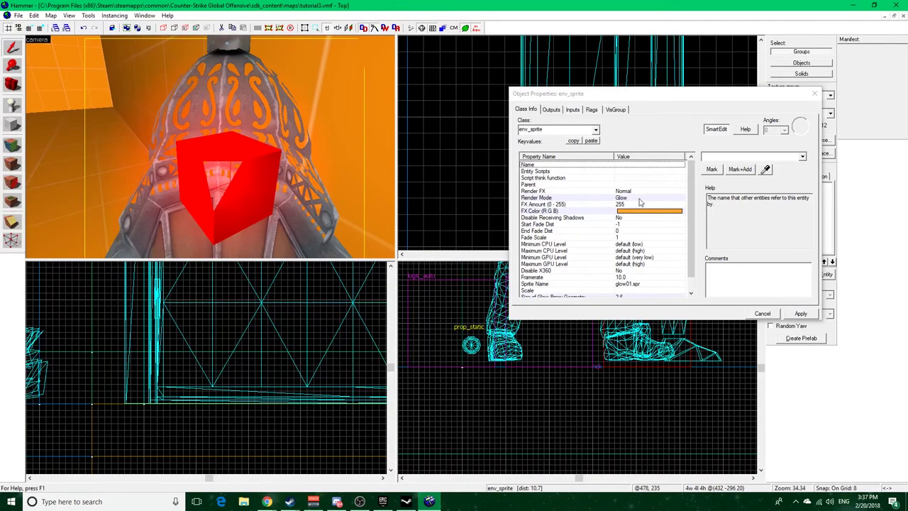
# Inspect the selected env_sprite inside the lantern from far away and close up in the 3D camera view
pyautogui.press('z')
pyautogui.press('s')
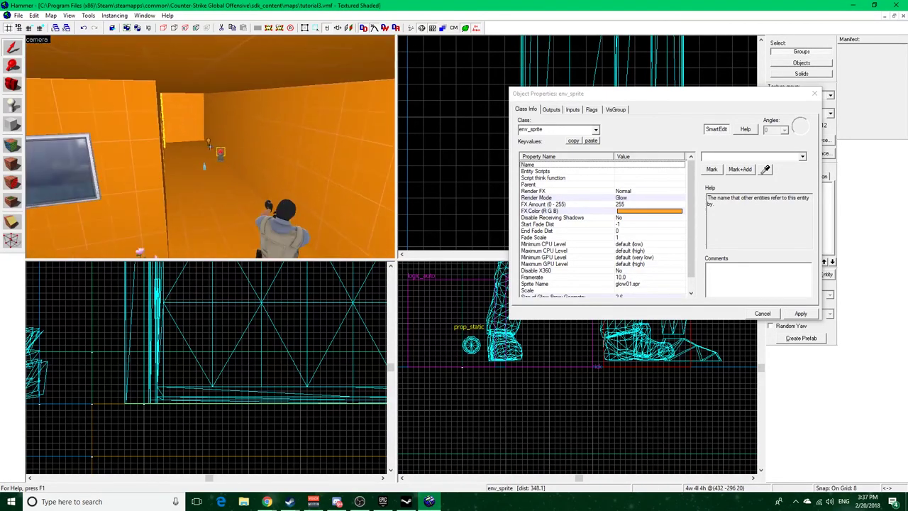
pyautogui.press('w')
pyautogui.press('s')
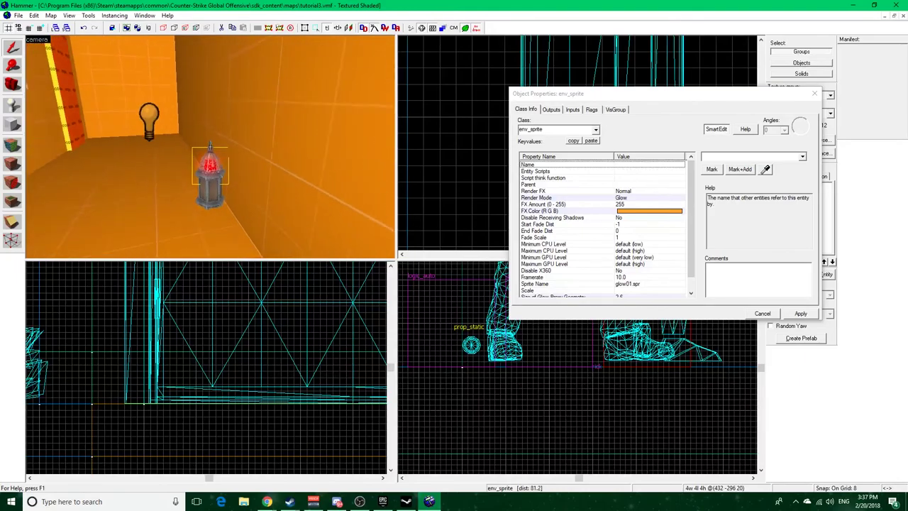
pyautogui.press('w')
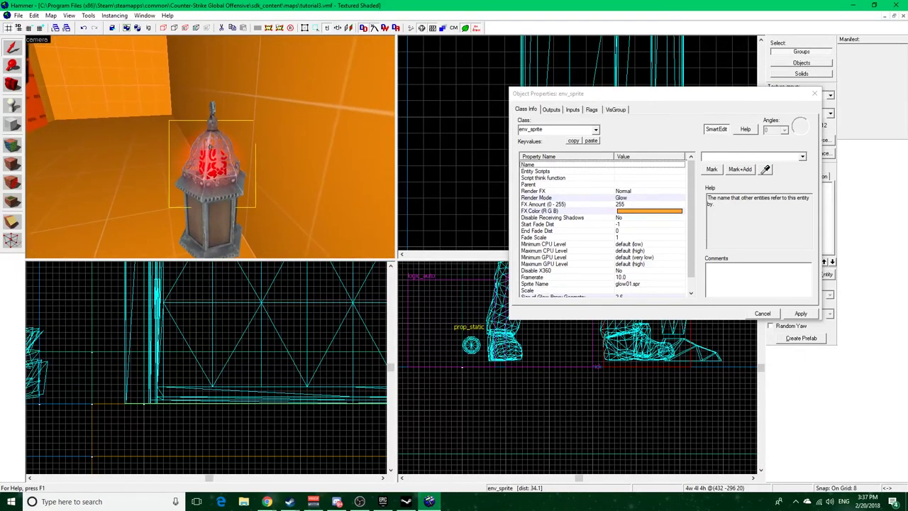
pyautogui.press('w')
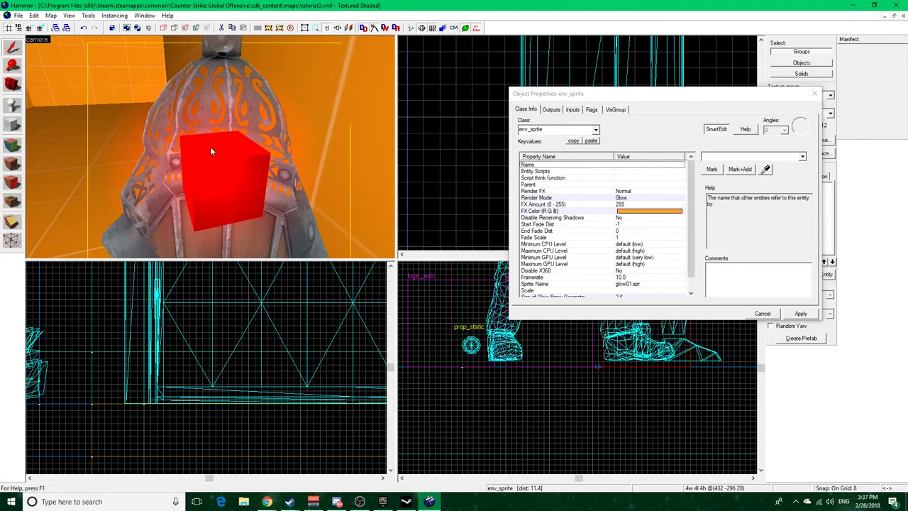
# Review the sprite's FX Color and the available Render Mode options, keeping Glow
pyautogui.scroll(-1, 612, 206)
pyautogui.click(599, 198)
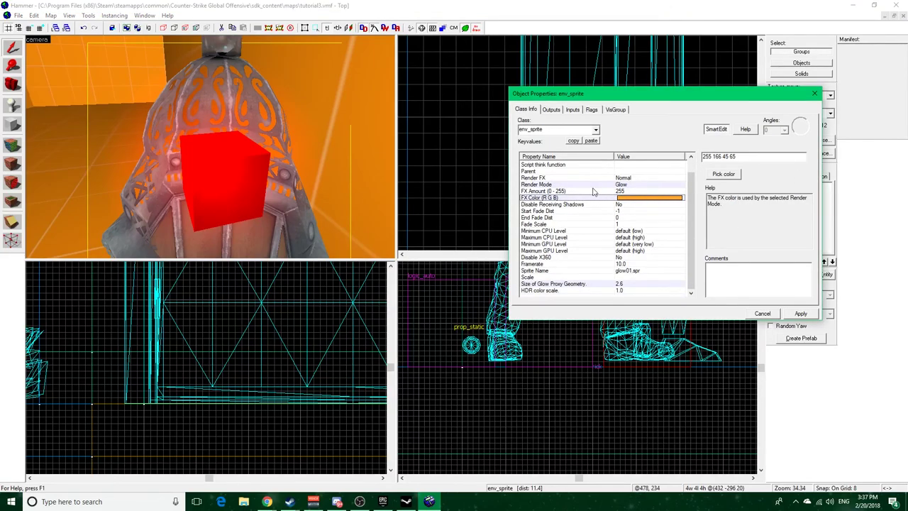
pyautogui.click(571, 185)
pyautogui.click(802, 156)
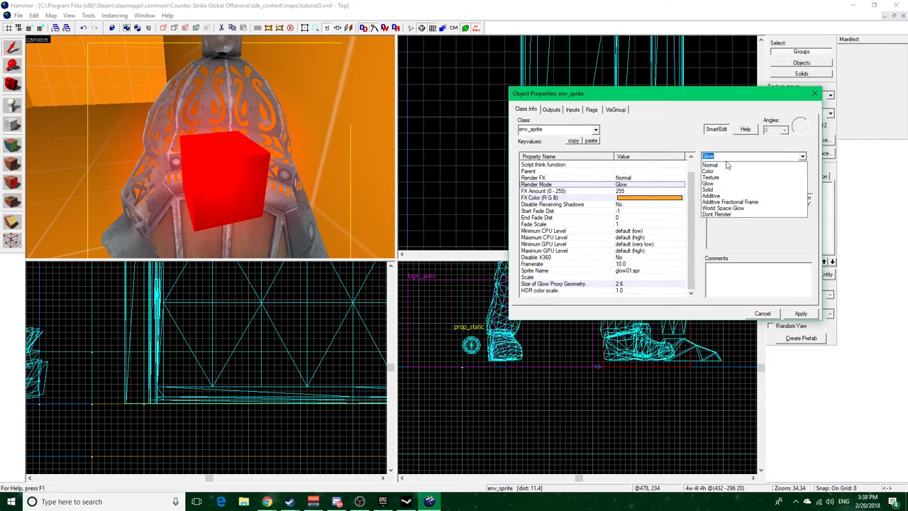
pyautogui.click(681, 145)
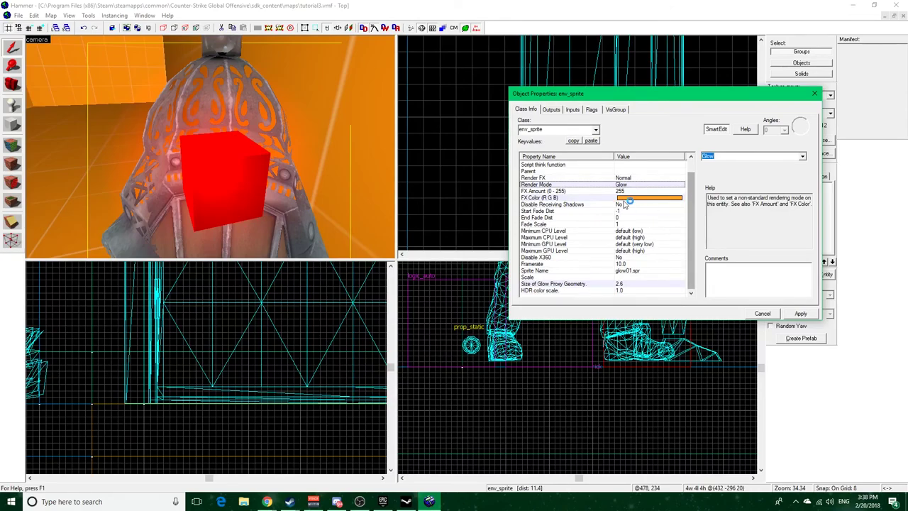
pyautogui.click(350, 187)
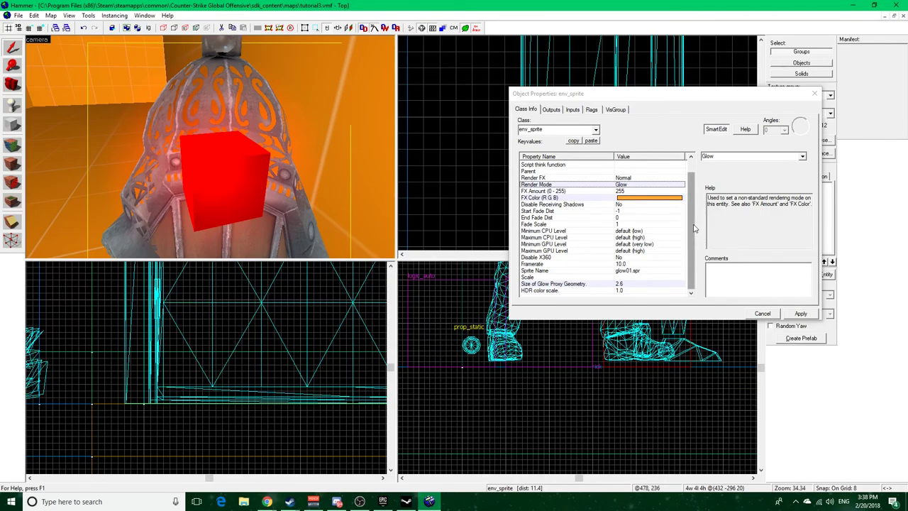
# Check the sprite's Fade Scale and Sprite Name, and look through the available sprites/ textures without choosing another
pyautogui.click(624, 224)
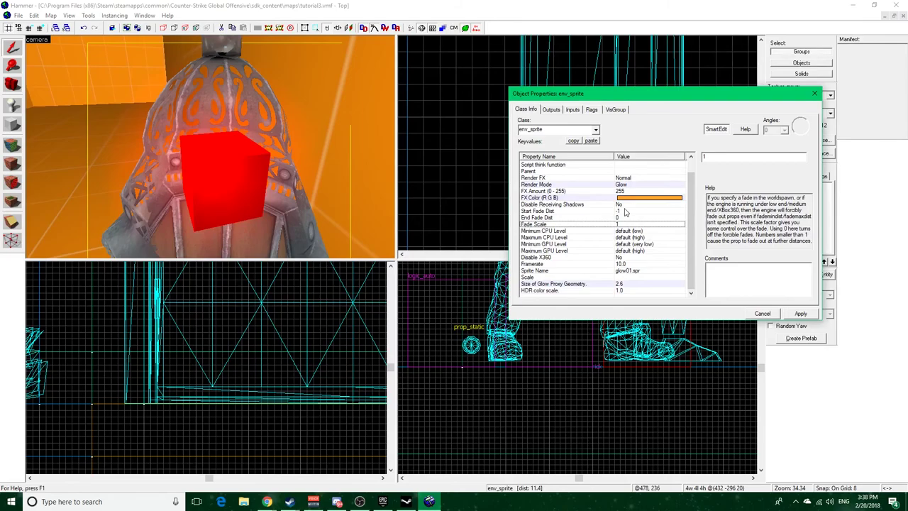
pyautogui.click(642, 271)
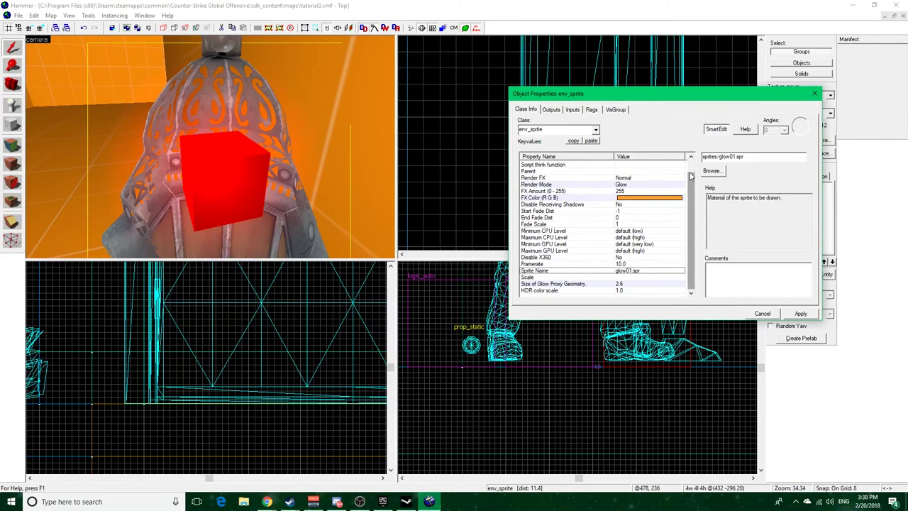
pyautogui.click(712, 170)
pyautogui.scroll(-2, 383, 255)
pyautogui.scroll(-3, 383, 254)
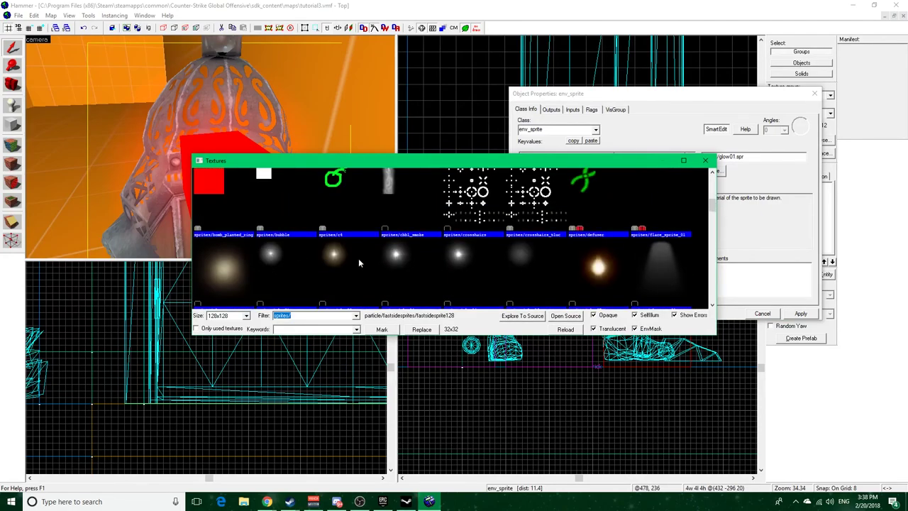
pyautogui.scroll(-3, 326, 263)
pyautogui.click(708, 164)
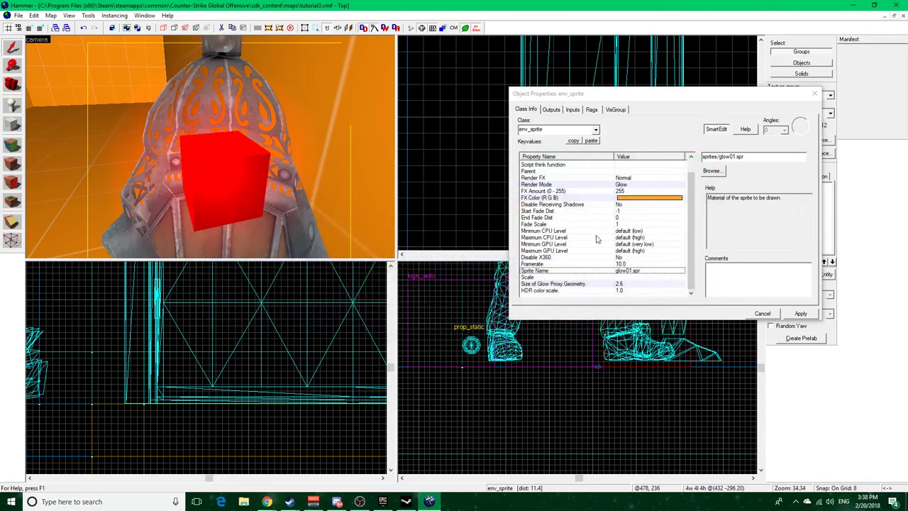
# Review the sprite's Size of Glow Proxy Geometry and its flags, and close the object properties
pyautogui.click(597, 285)
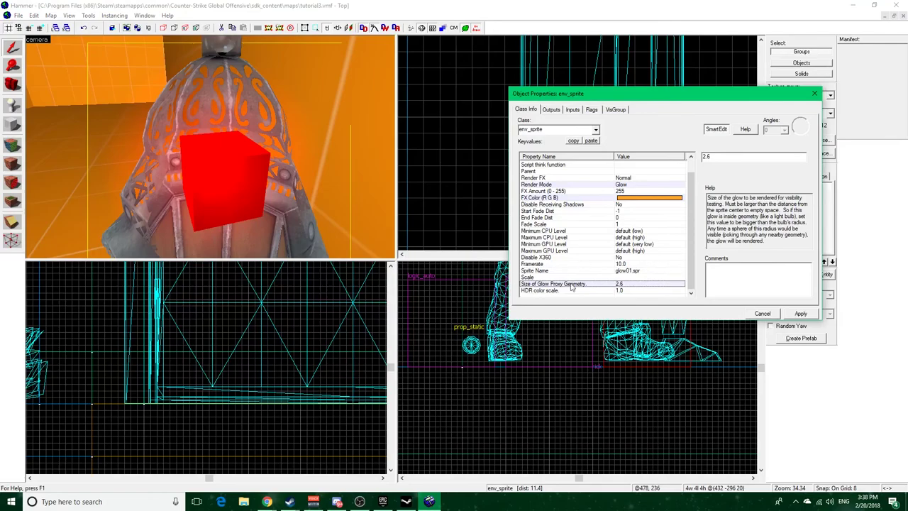
pyautogui.click(590, 110)
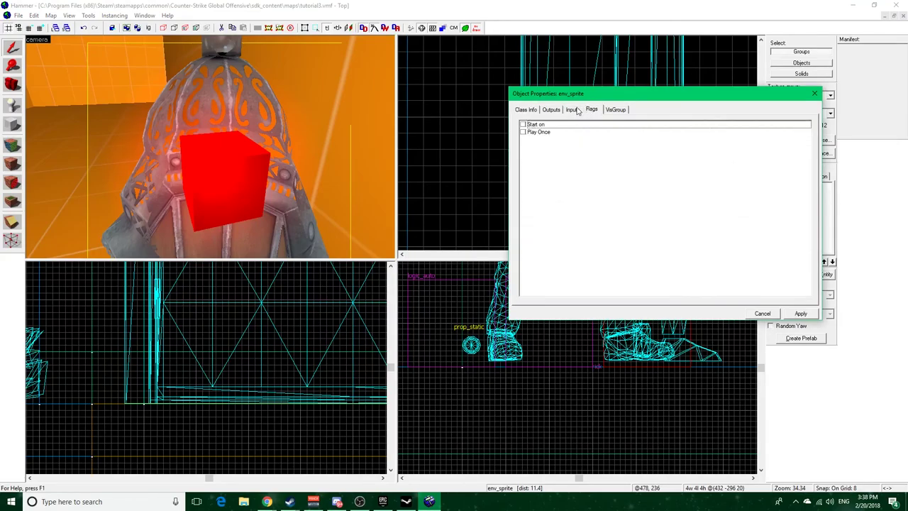
pyautogui.click(523, 110)
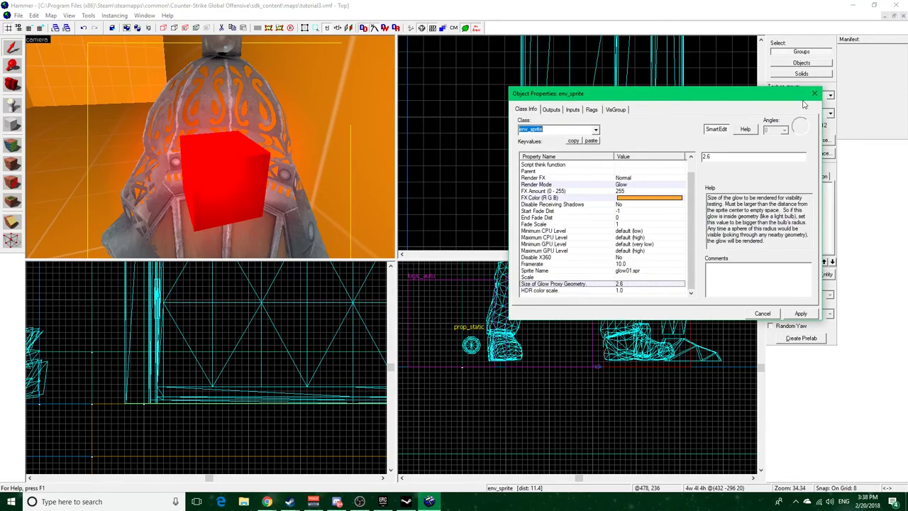
pyautogui.click(813, 96)
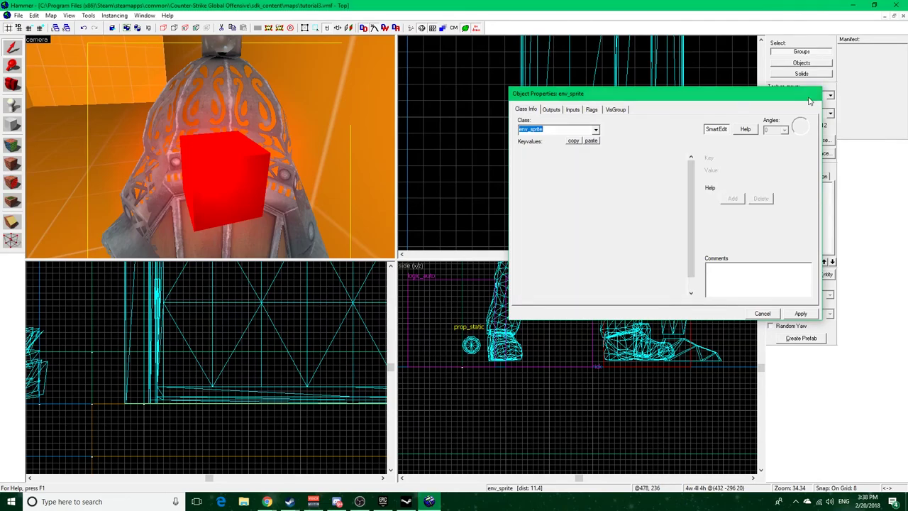
# Back away along the corridor and view the lantern with its glow sprite from several distances
pyautogui.scroll(-5, 211, 147)
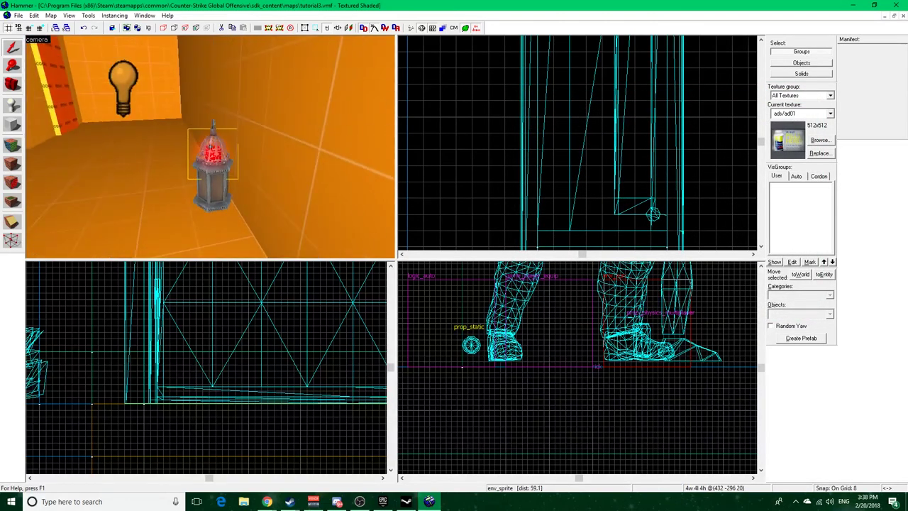
pyautogui.press('w')
pyautogui.press('w')
pyautogui.press('z')
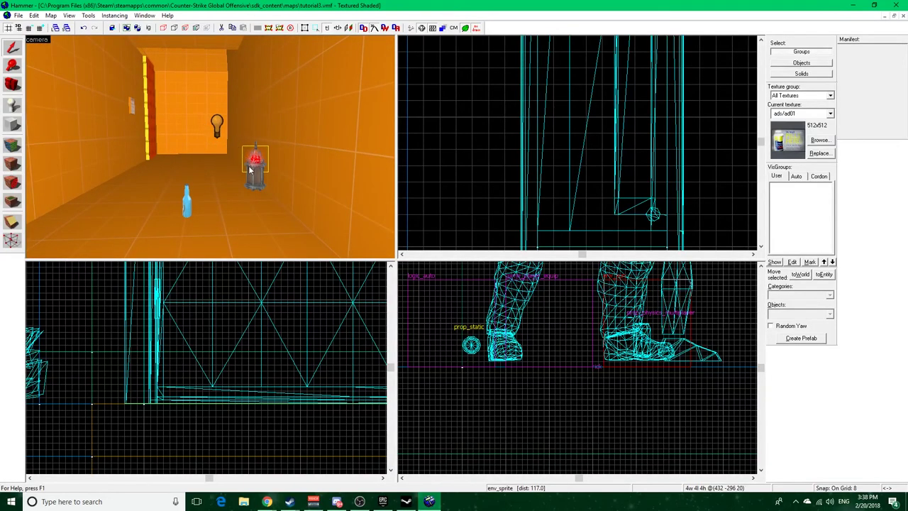
pyautogui.press('z')
pyautogui.press('s')
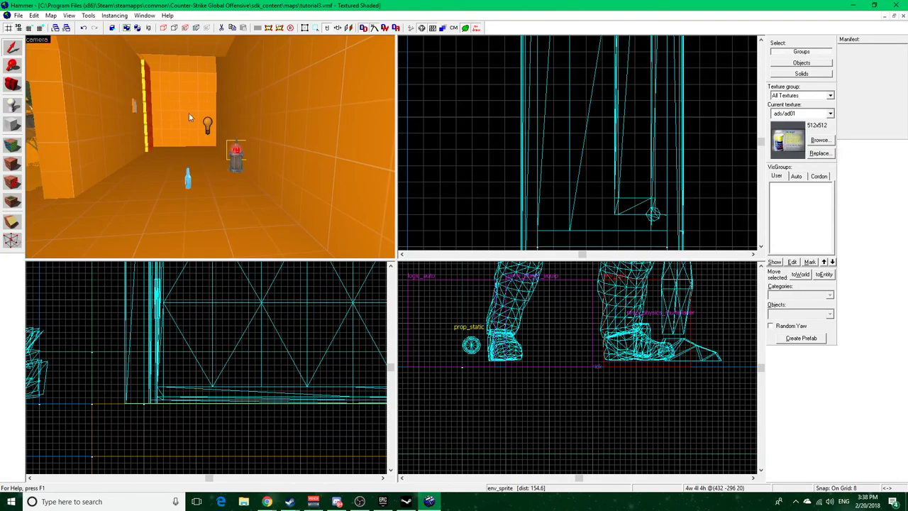
# Go to the ceiling-mounted spotlight fixture and open the properties of its point_spotlight entity
pyautogui.press('z')
pyautogui.press('w')
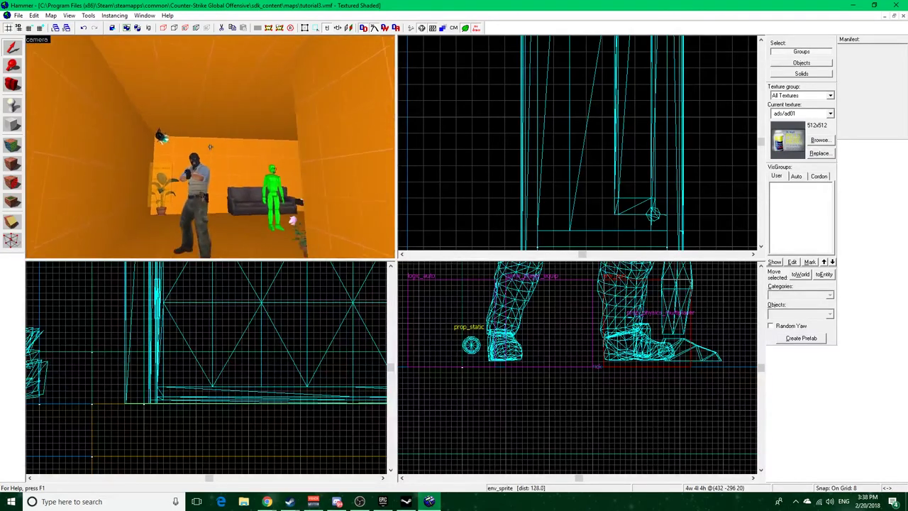
pyautogui.press('w')
pyautogui.moveTo(210, 147); pyautogui.dragTo(210, 147)
pyautogui.doubleClick(207, 145)
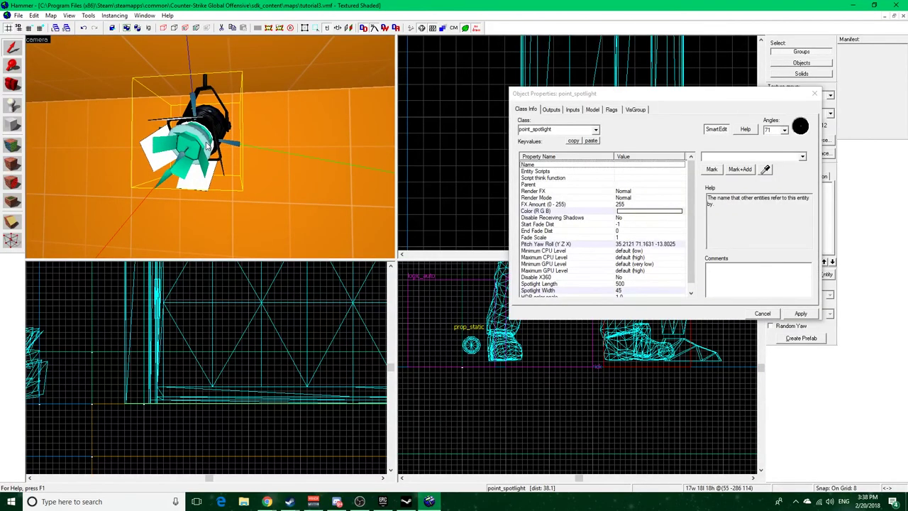
# Select the light_spot entity at the spotlight fixture and examine its light cone from the front and side
pyautogui.click(189, 149)
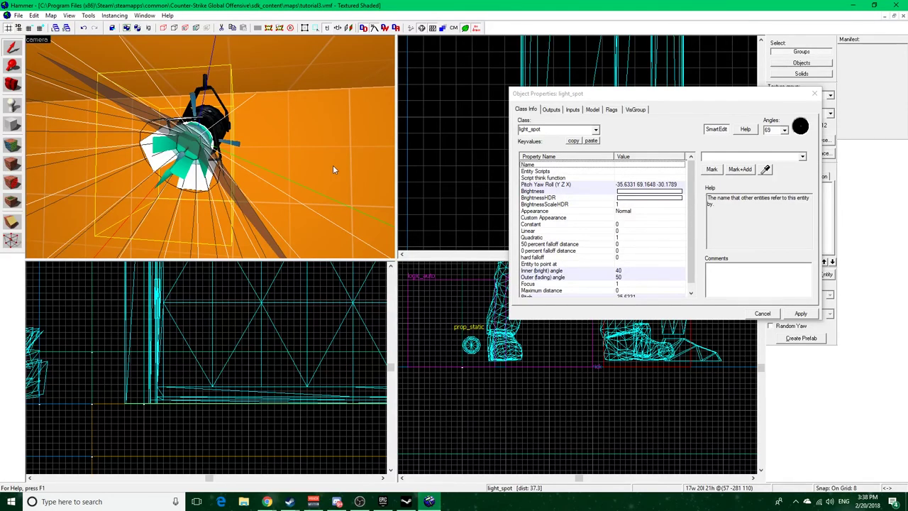
pyautogui.press('z')
pyautogui.press('d')
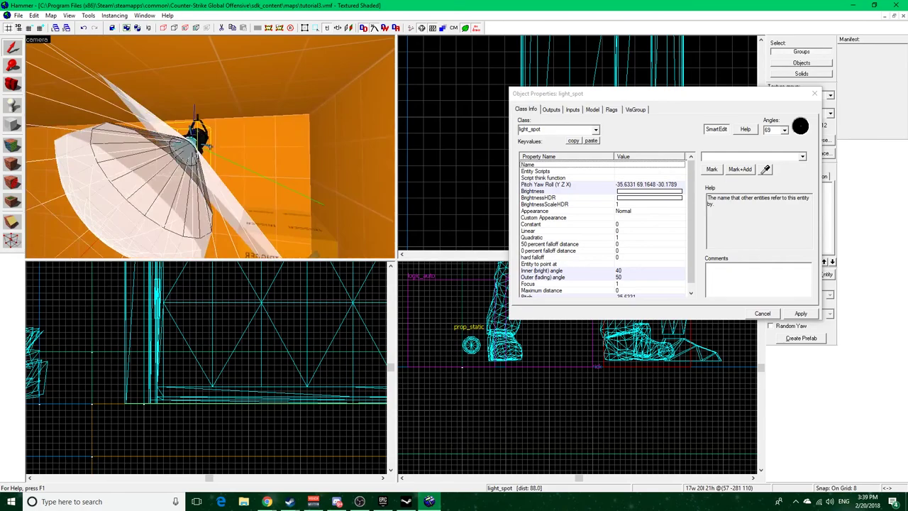
pyautogui.press('a')
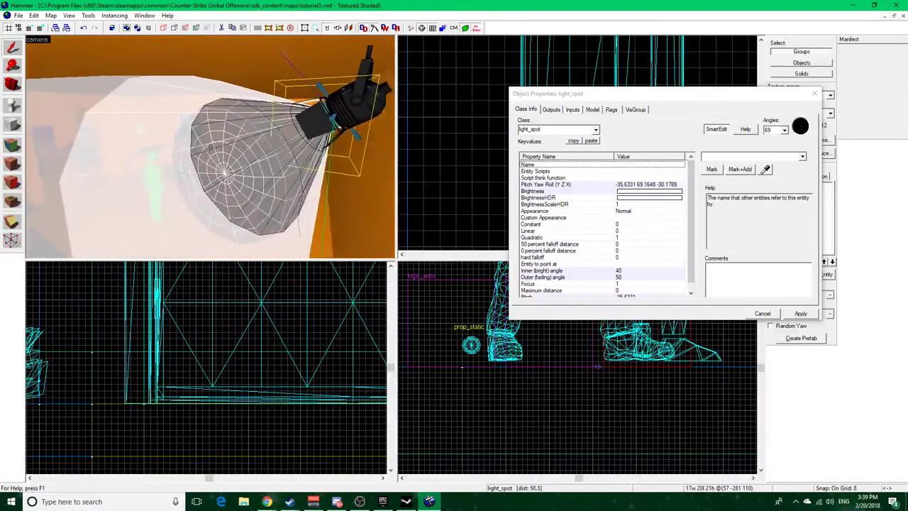
pyautogui.moveTo(210, 147); pyautogui.dragTo(210, 147)
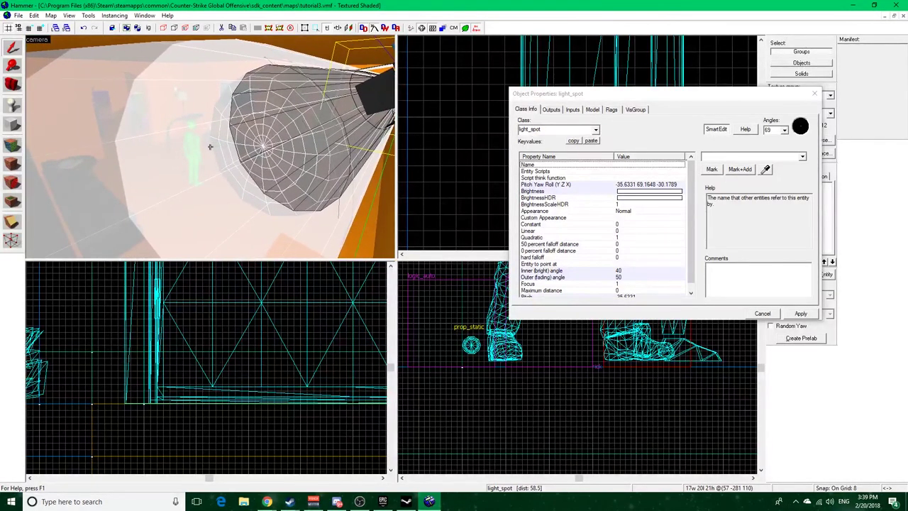
# Look through the light classes available for the entity, keep light_spot, and close the object properties
pyautogui.click(596, 130)
pyautogui.scroll(-1, 565, 191)
pyautogui.scroll(1, 563, 189)
pyautogui.scroll(7, 560, 185)
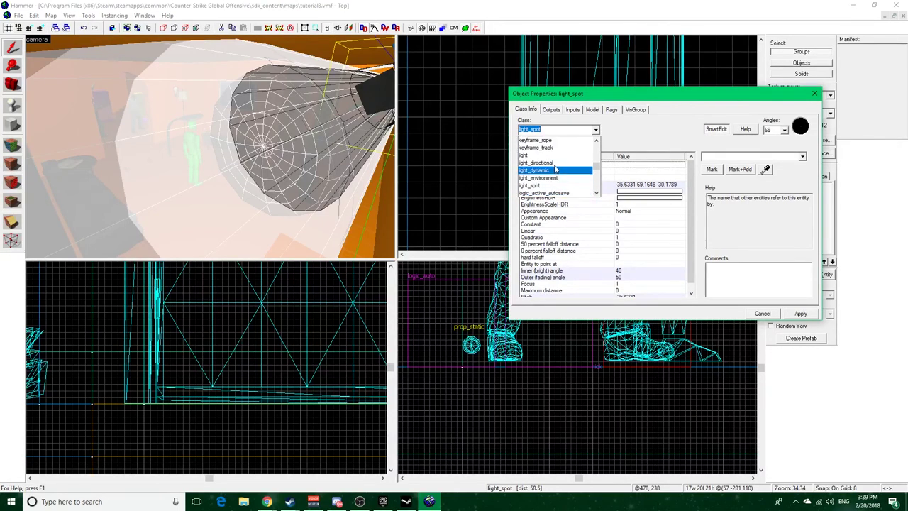
pyautogui.scroll(-4, 560, 179)
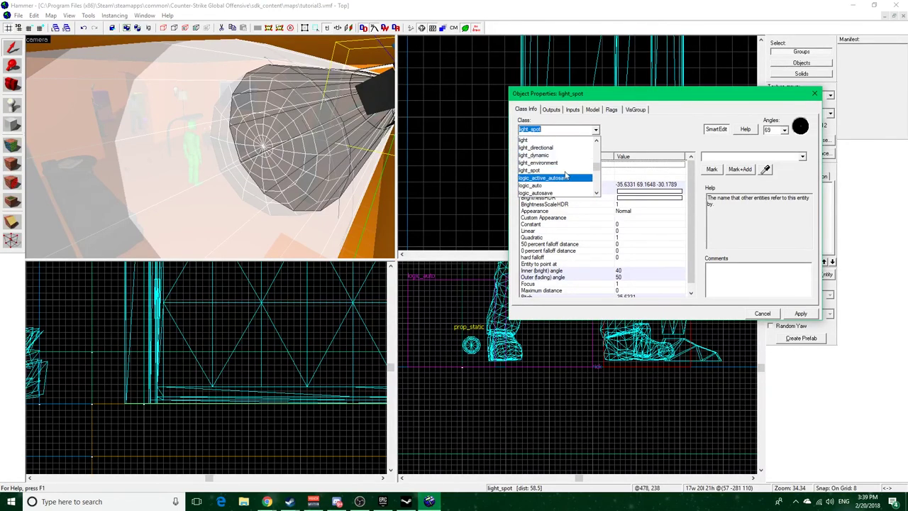
pyautogui.scroll(-2, 580, 184)
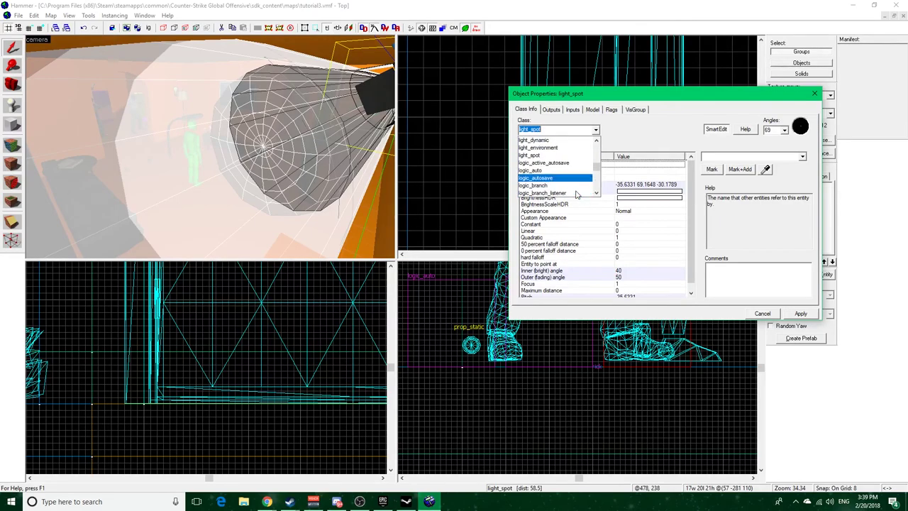
pyautogui.click(724, 131)
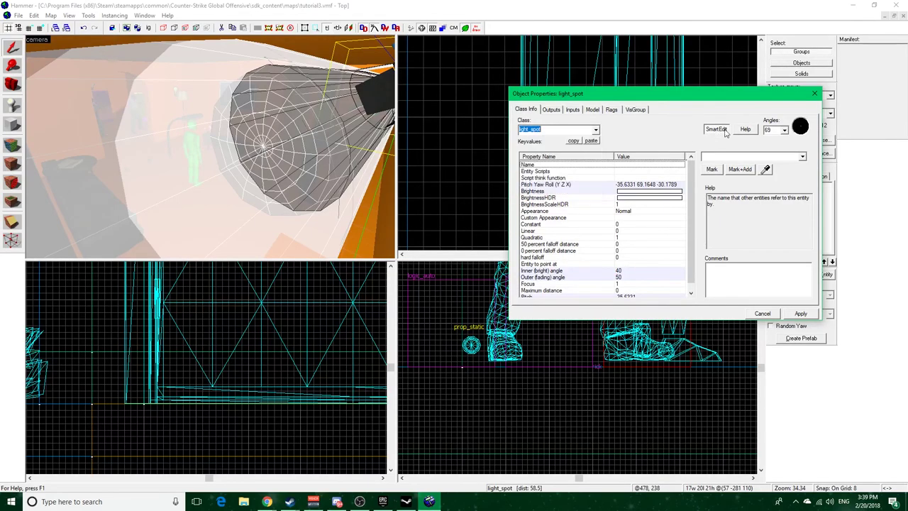
pyautogui.click(815, 94)
# Examine the direction and spread of the light_spot cone from several sides of the ceiling spotlight fixture
pyautogui.press('z')
pyautogui.press('s')
pyautogui.press('w')
pyautogui.press('z')
pyautogui.press('w')
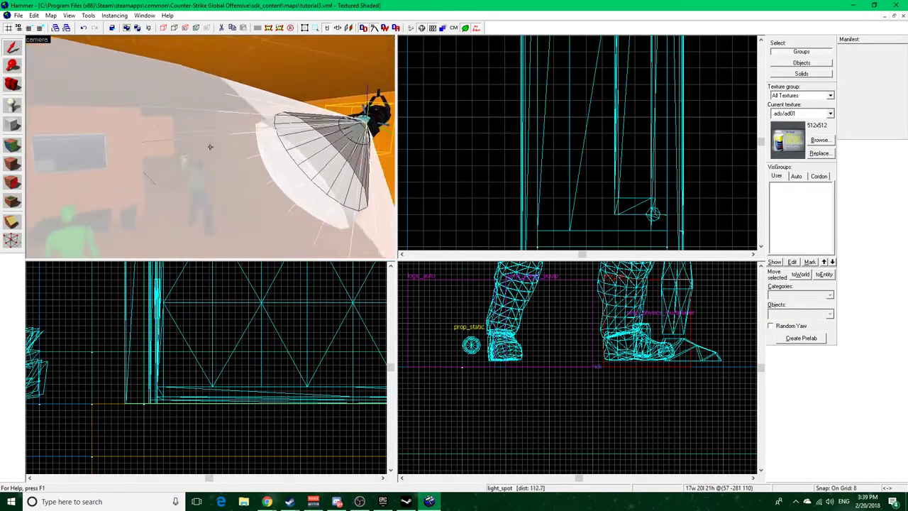
pyautogui.press('z')
pyautogui.press('z')
pyautogui.press('s')
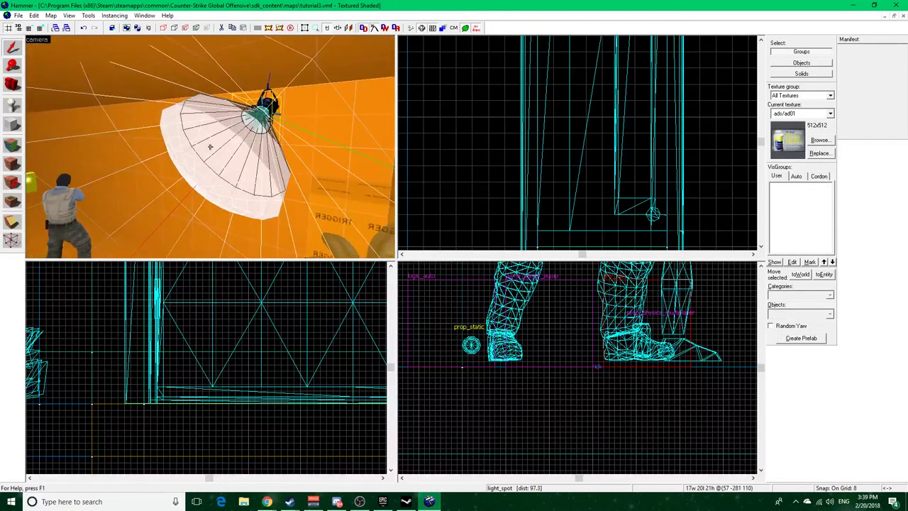
pyautogui.press('w')
pyautogui.press('z')
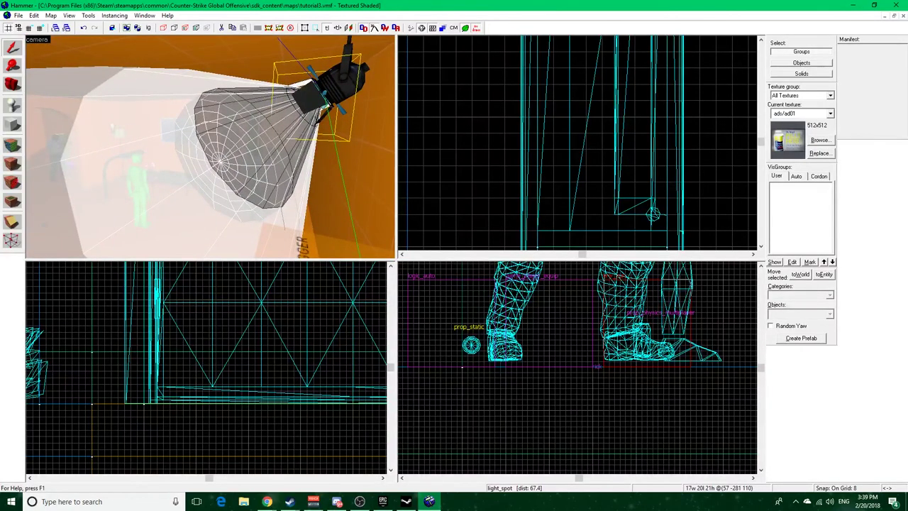
# Compare the light_spot cone with the ceiling spotlight fixture, from a distance and close to the lens
pyautogui.press('z')
pyautogui.press('w')
pyautogui.press('s')
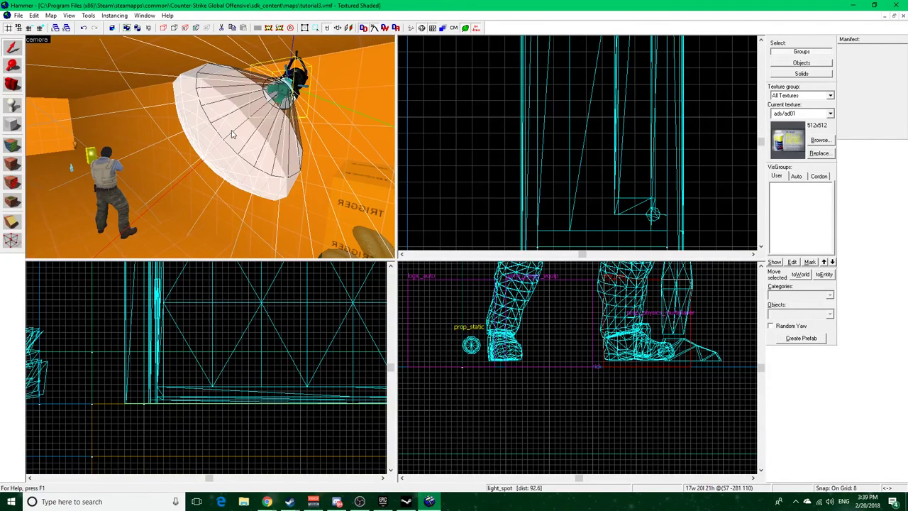
pyautogui.press('z')
pyautogui.press('w')
pyautogui.press('z')
pyautogui.press('s')
pyautogui.press('s')
pyautogui.press('a')
pyautogui.press('w')
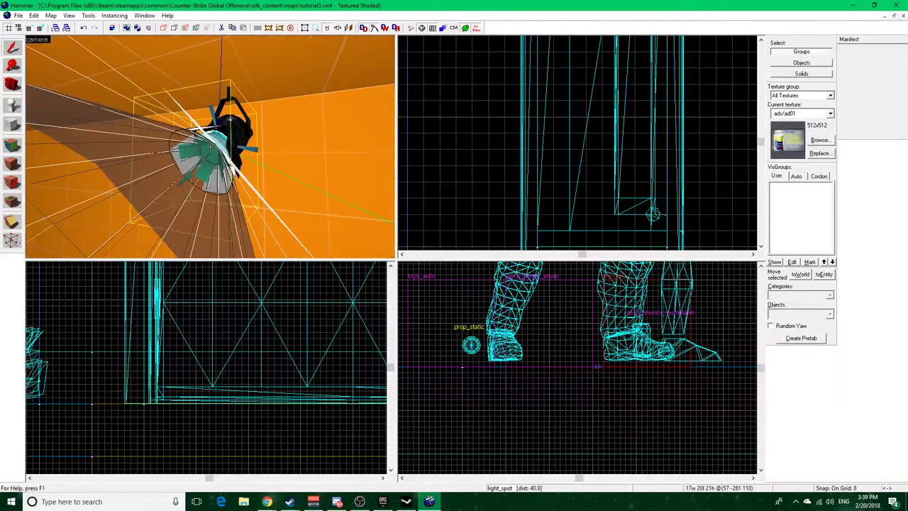
# Open the light_spot's properties and review its Brightness, BrightnessHDR and Pitch Yaw Roll settings
pyautogui.hotkey('alt', 'Return')
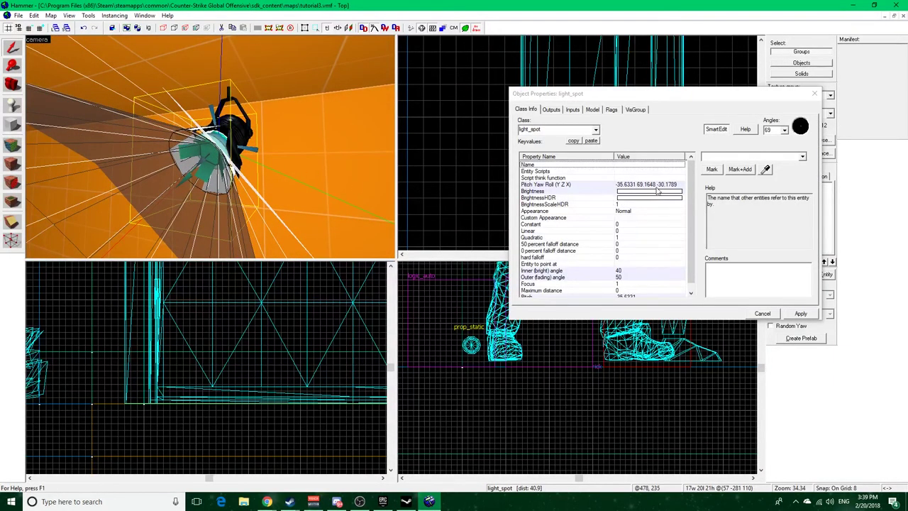
pyautogui.click(567, 191)
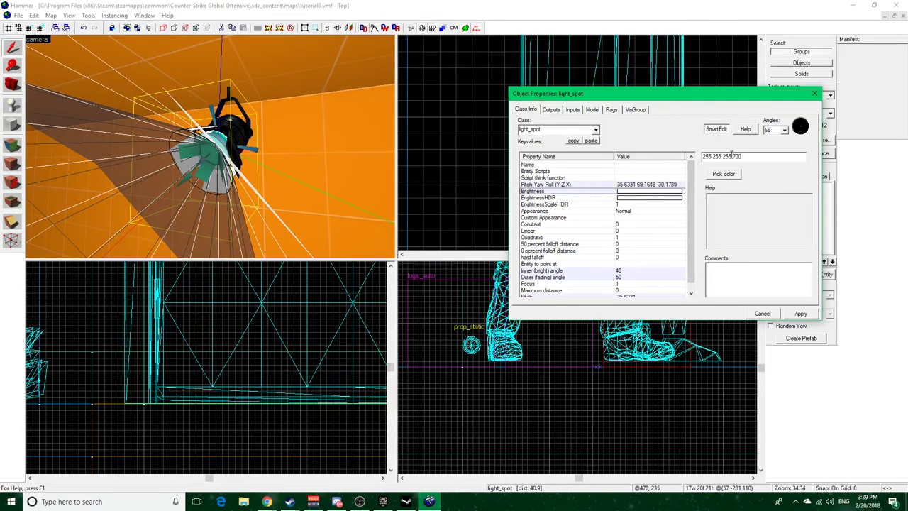
pyautogui.moveTo(691, 188); pyautogui.dragTo(694, 168)
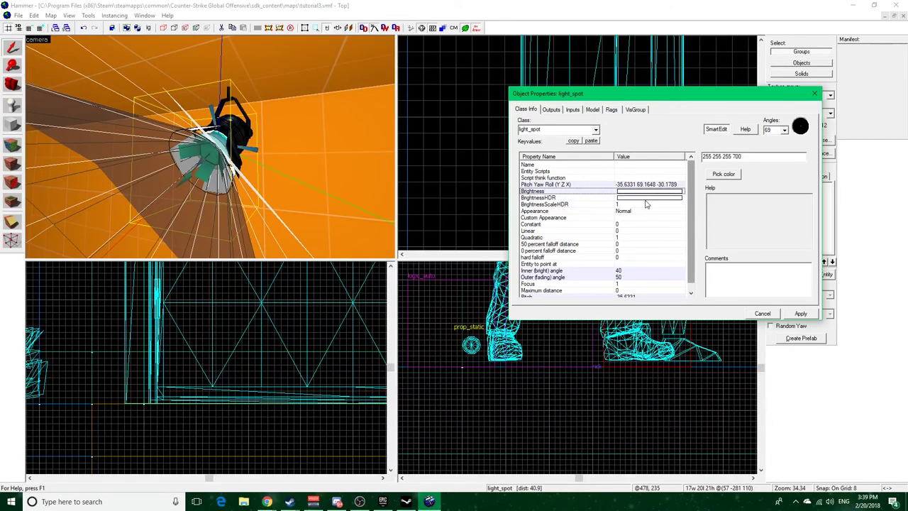
pyautogui.click(588, 199)
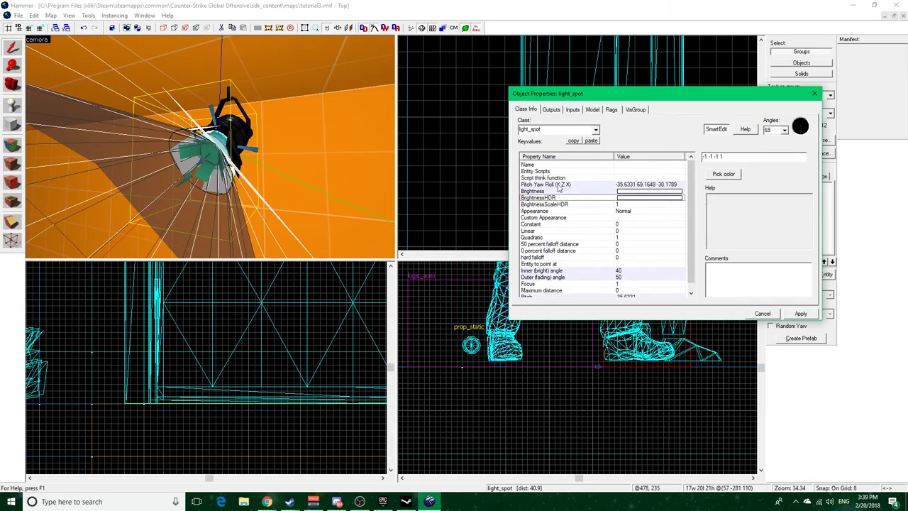
pyautogui.click(574, 185)
pyautogui.click(213, 156)
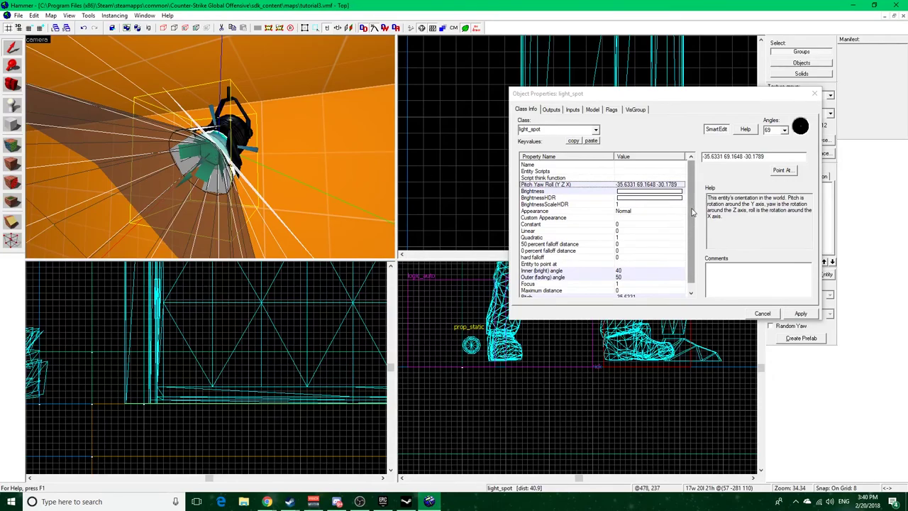
# Review the light_spot's separate Pitch value and its inner (bright) and outer (fading) angles
pyautogui.moveTo(691, 217); pyautogui.dragTo(694, 260)
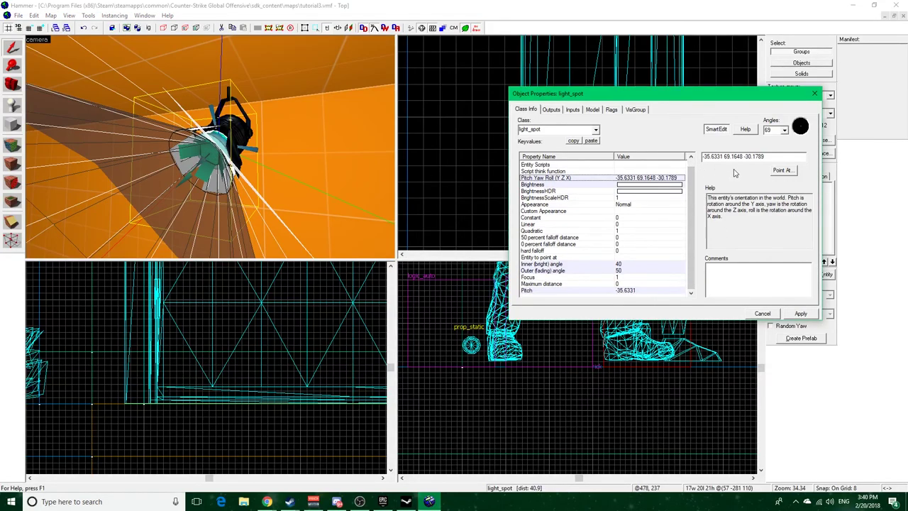
pyautogui.click(629, 291)
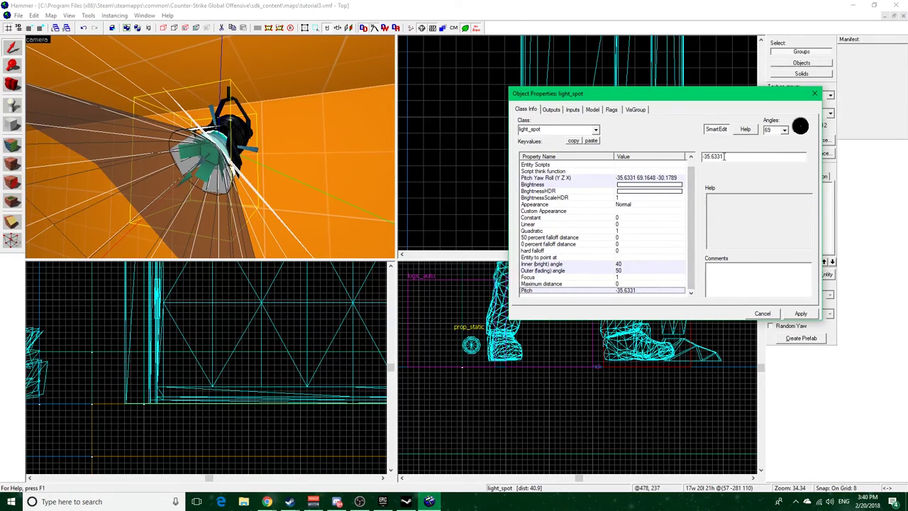
pyautogui.click(843, 222)
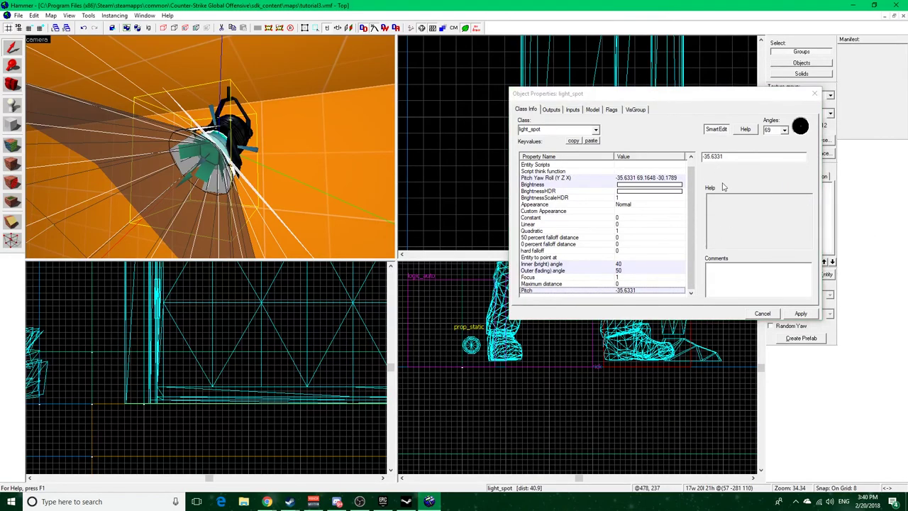
pyautogui.click(544, 271)
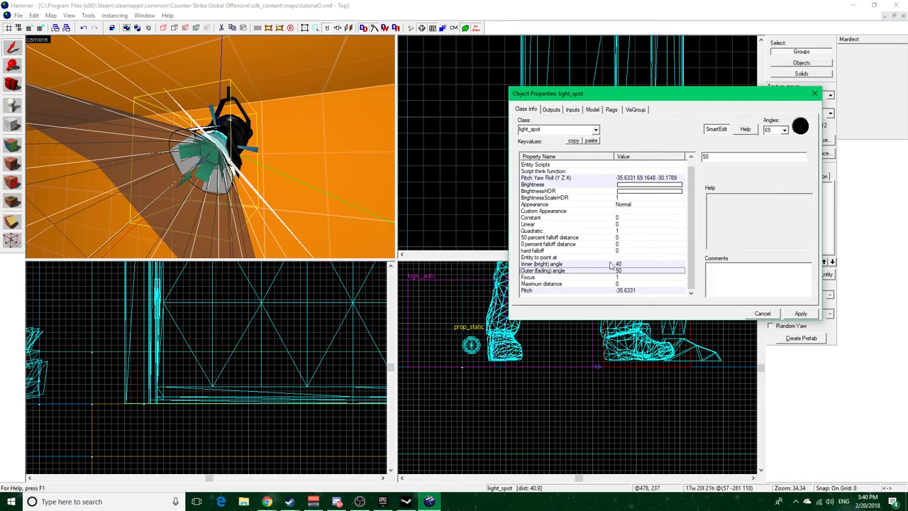
pyautogui.click(566, 264)
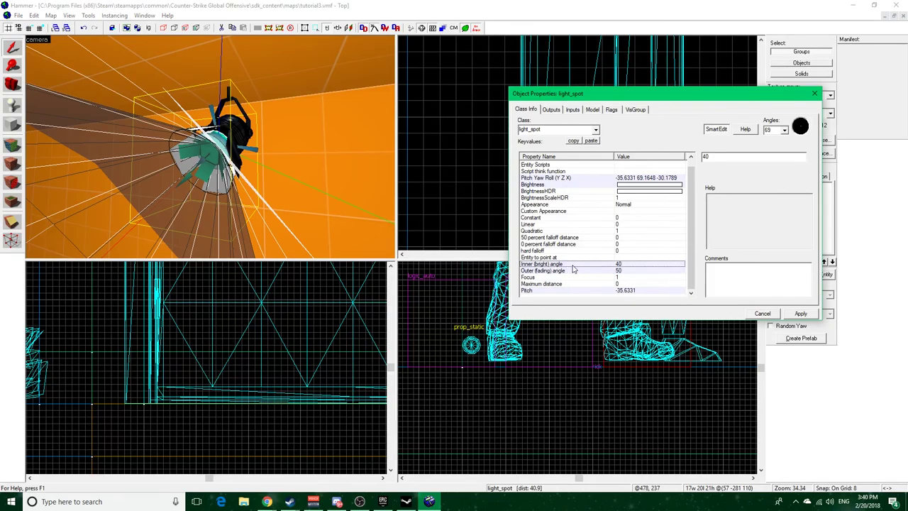
pyautogui.click(554, 273)
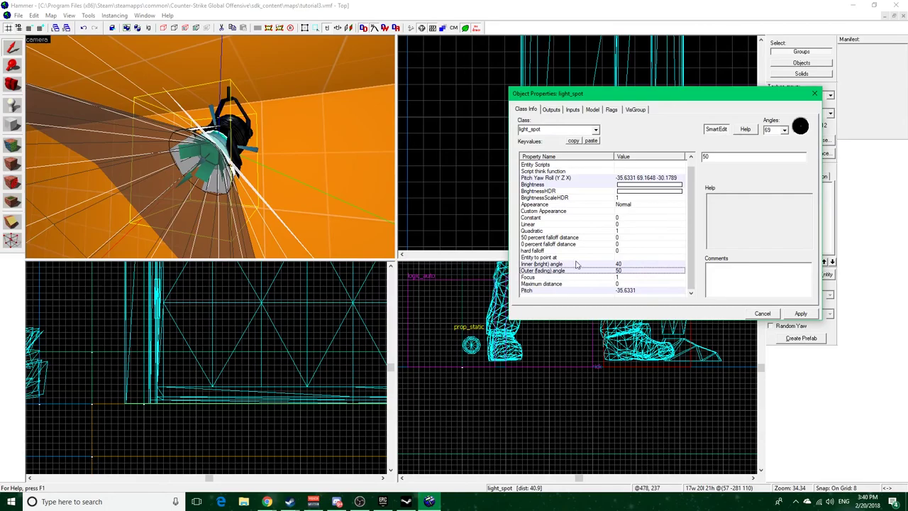
# Examine how the inner and outer angles shape the light_spot cone, viewing it from the side and head-on
pyautogui.click(394, 248)
pyautogui.press('z')
pyautogui.press('s')
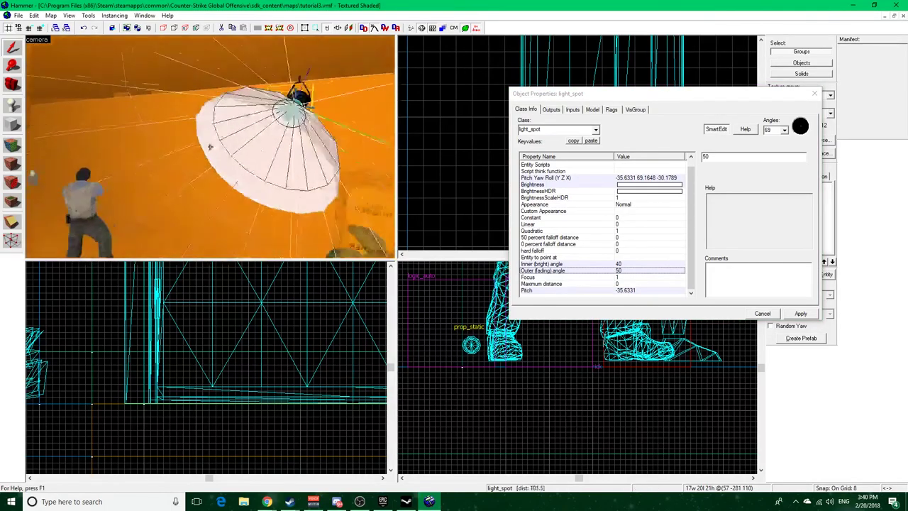
pyautogui.press('z')
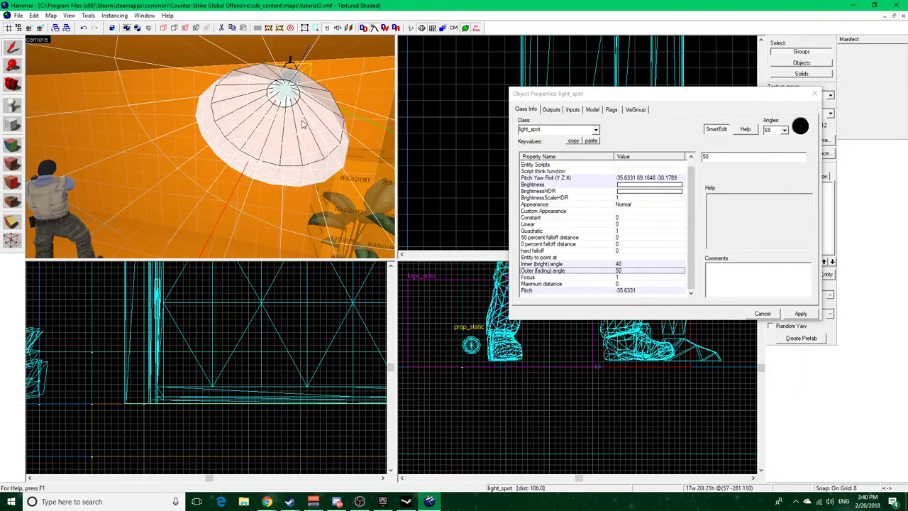
pyautogui.press('z')
pyautogui.press('w')
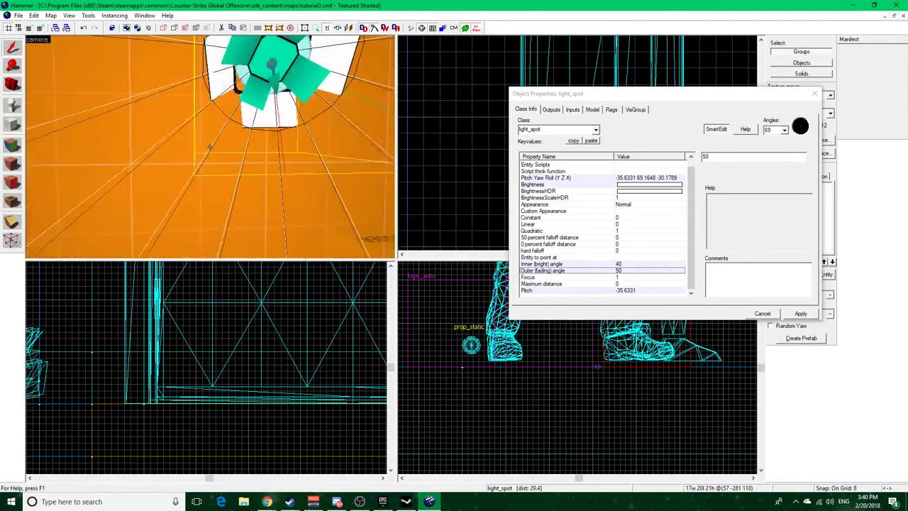
pyautogui.press('s')
pyautogui.press('z')
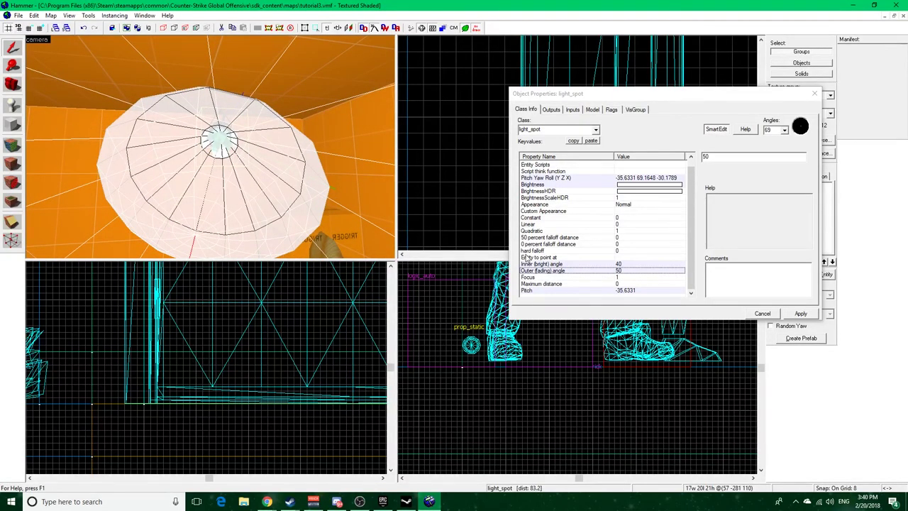
# Check the light_spot's model and flag settings, and close its properties
pyautogui.scroll(1, 689, 254)
pyautogui.click(592, 109)
pyautogui.click(612, 109)
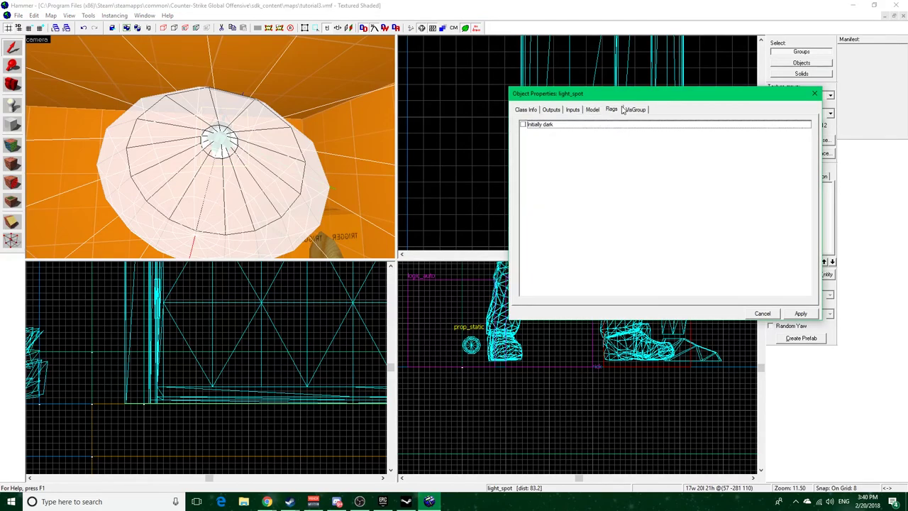
pyautogui.click(529, 110)
pyautogui.click(815, 94)
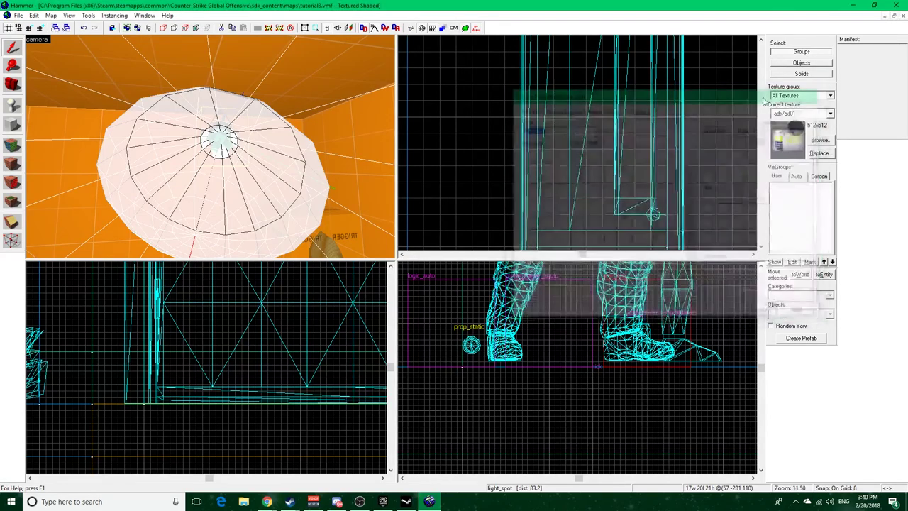
# Move in close to the ceiling spotlight fixture and open the properties of its point_spotlight entity
pyautogui.press('z')
pyautogui.press('d')
pyautogui.press('w')
pyautogui.press('a')
pyautogui.press('w')
pyautogui.press('z')
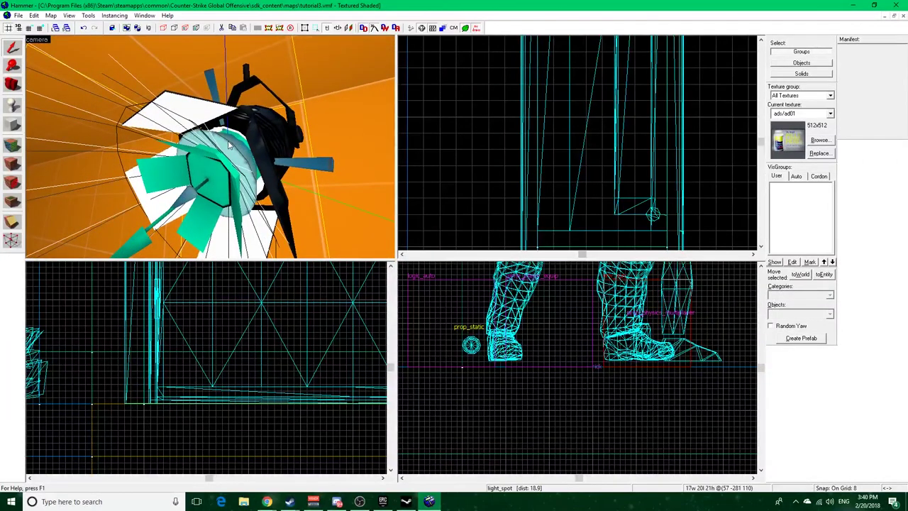
pyautogui.doubleClick(228, 142)
# Review the point_spotlight's color, spotlight width and flags, and close its properties
pyautogui.scroll(-1, 647, 250)
pyautogui.scroll(1, 648, 250)
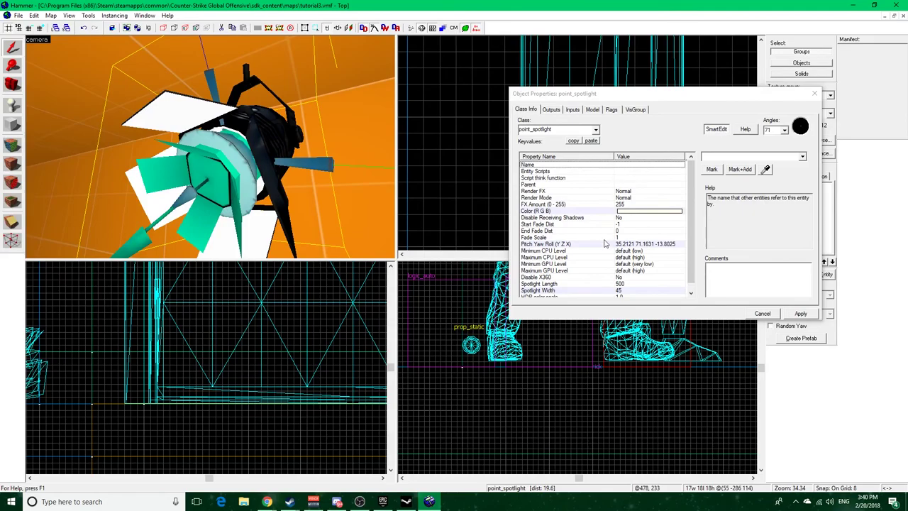
pyautogui.scroll(-1, 619, 276)
pyautogui.click(613, 205)
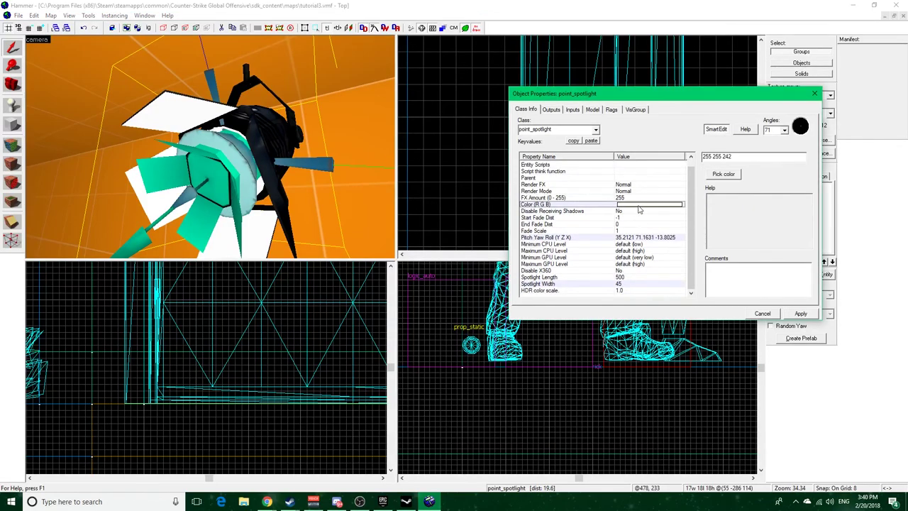
pyautogui.click(557, 284)
pyautogui.click(856, 181)
pyautogui.click(612, 109)
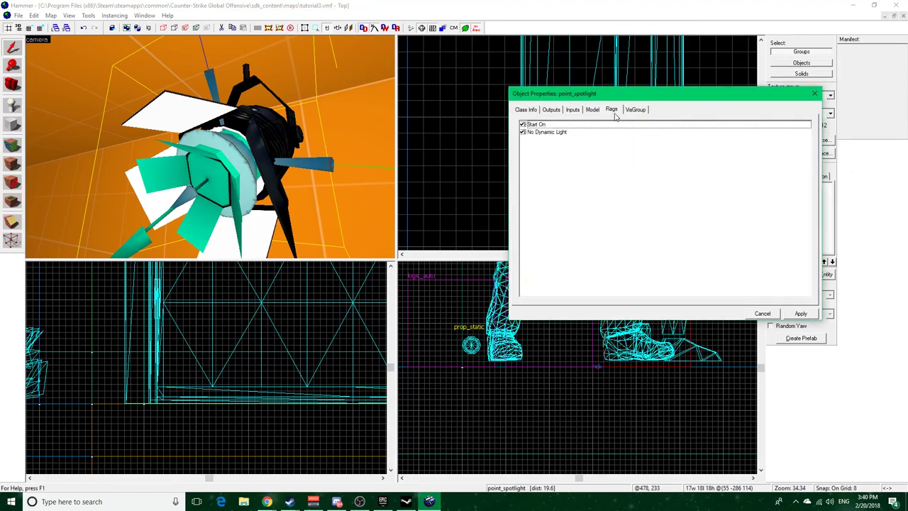
pyautogui.click(525, 109)
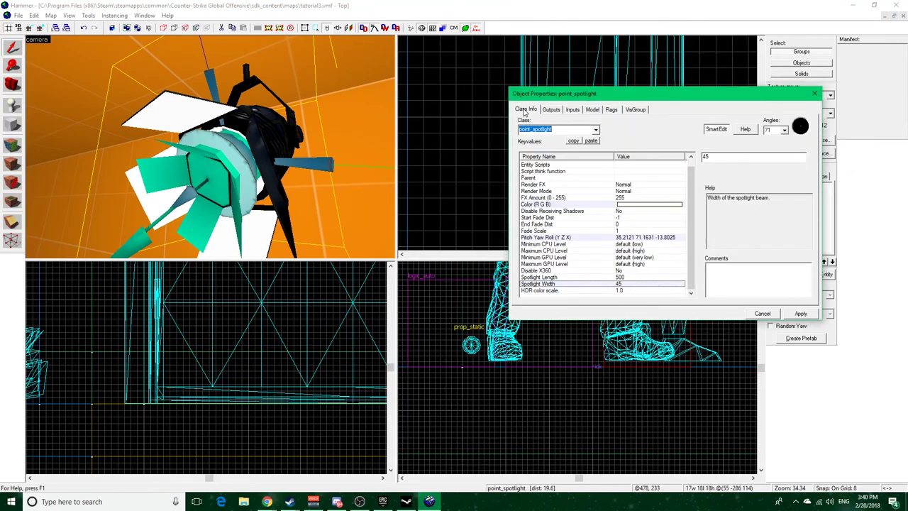
pyautogui.click(815, 93)
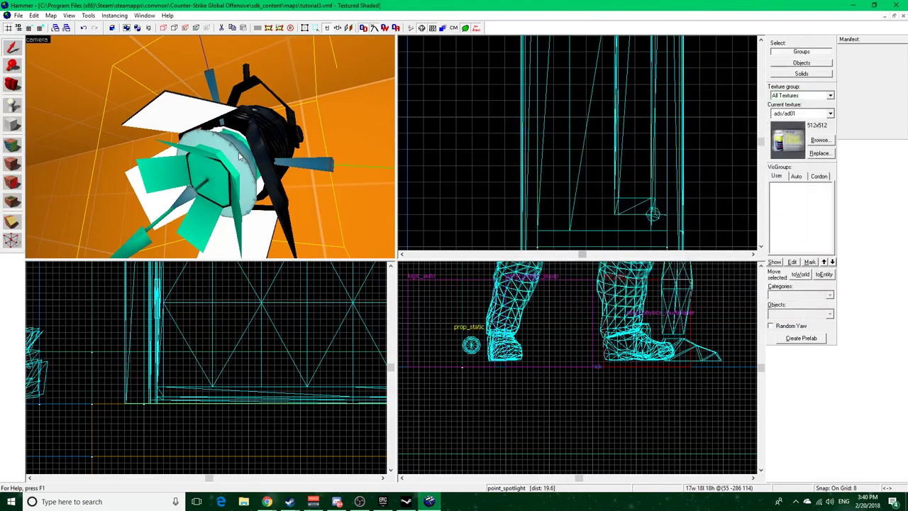
# Go through the map to the env_cubemap among the potted plants and open its properties
pyautogui.press('z')
pyautogui.press('s')
pyautogui.scroll(-15, 210, 146)
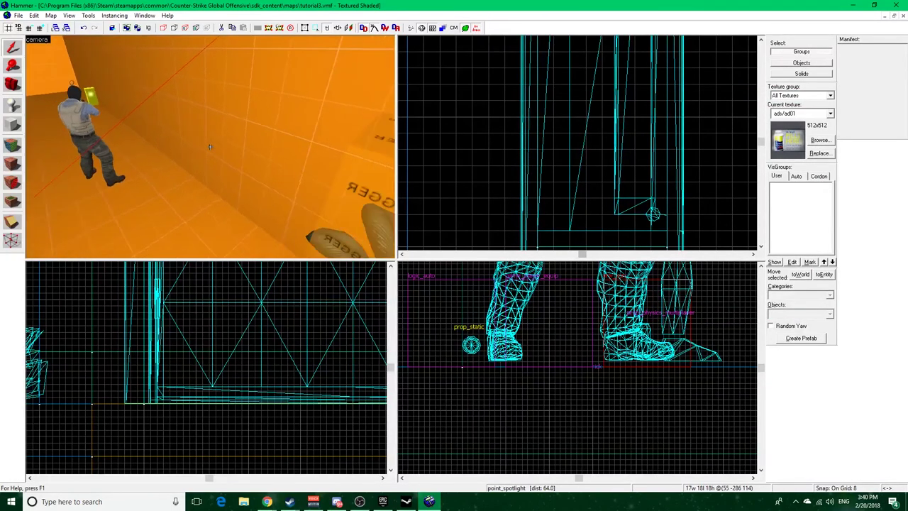
pyautogui.press('d')
pyautogui.press('a')
pyautogui.press('w')
pyautogui.press('w')
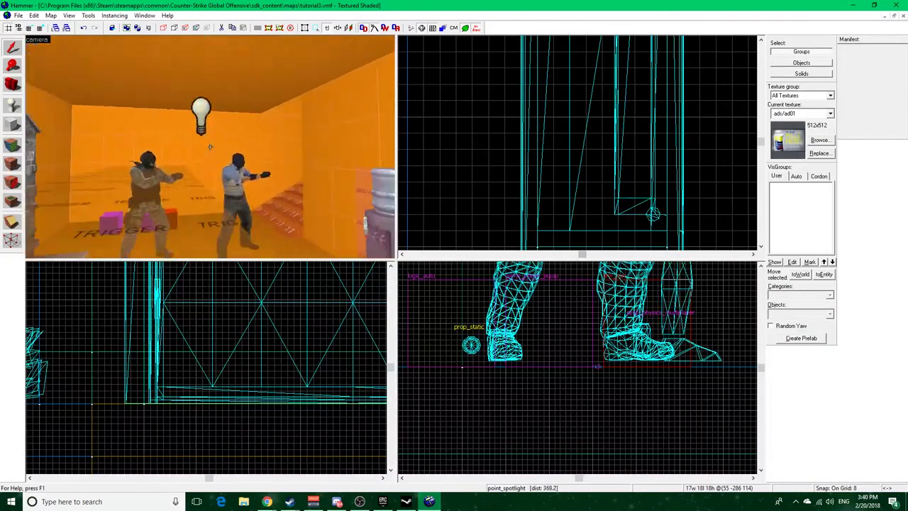
pyautogui.press('w')
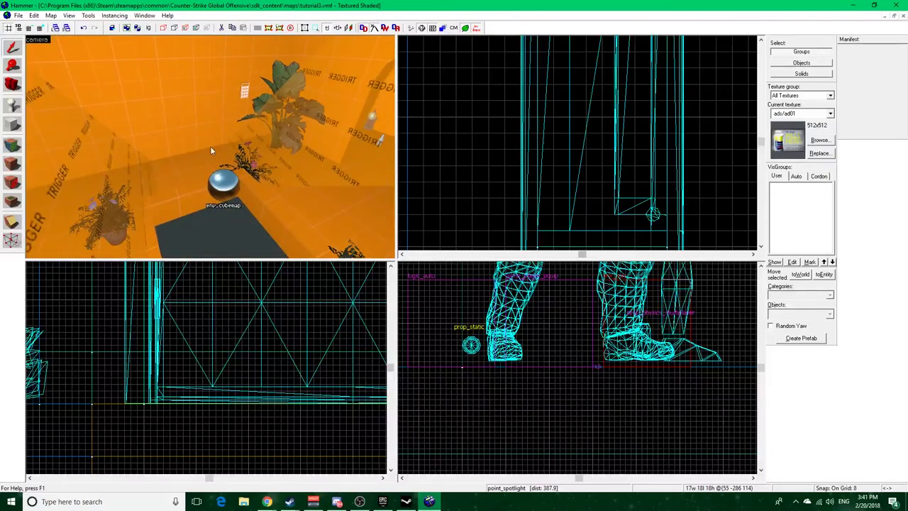
pyautogui.doubleClick(225, 183)
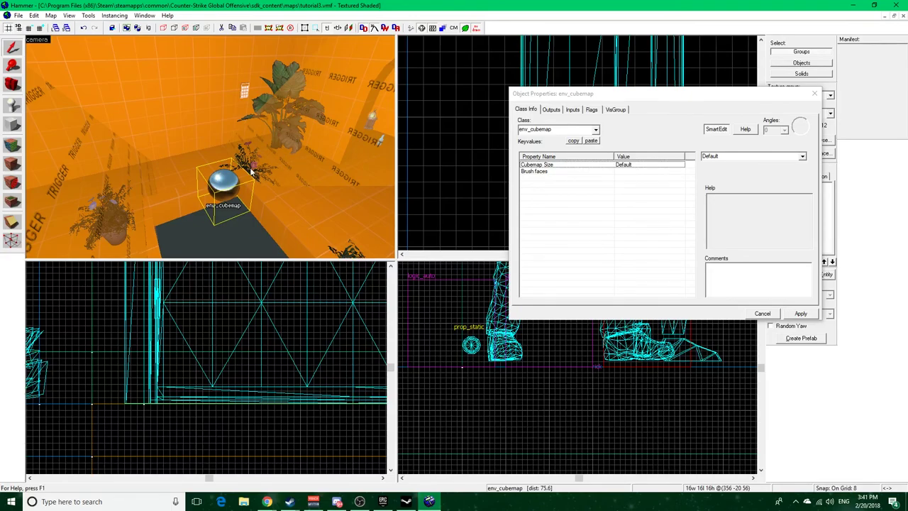
# Look over the walls around the env_cubemap and close its properties
pyautogui.press('z')
pyautogui.press('w')
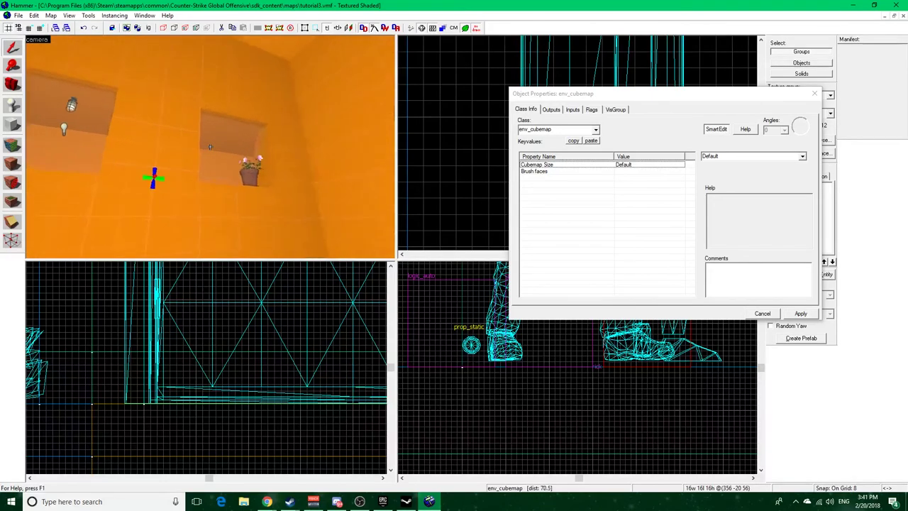
pyautogui.click(814, 93)
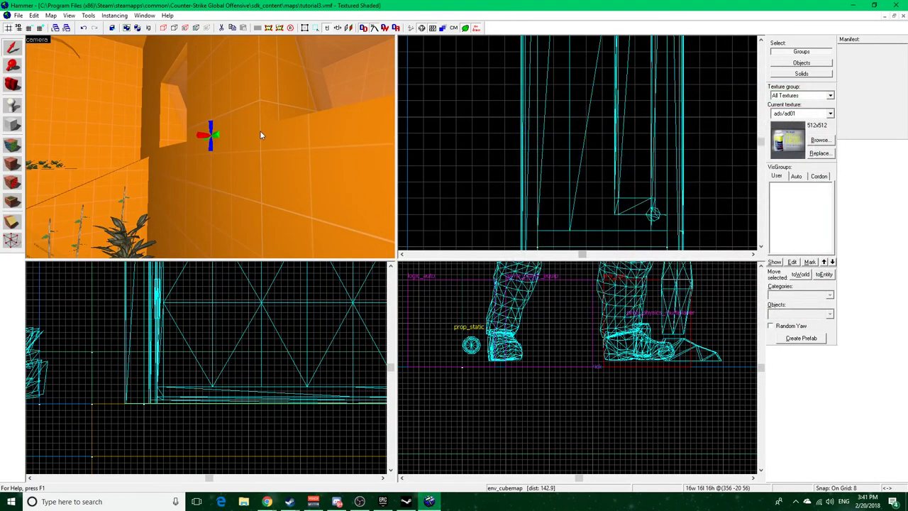
# Select the keyframe_rope entity on the wall near the niche and view its position in the plant room
pyautogui.click(214, 135)
pyautogui.press('z')
pyautogui.press('s')
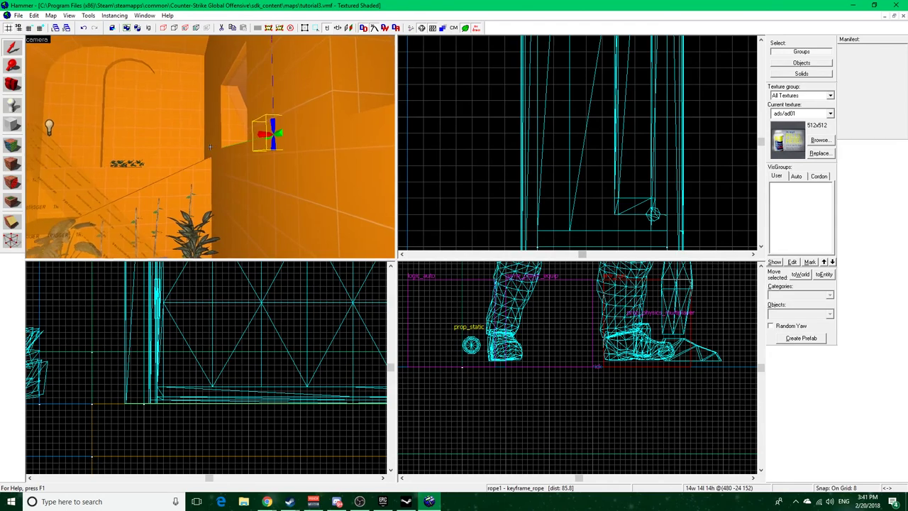
pyautogui.press('w')
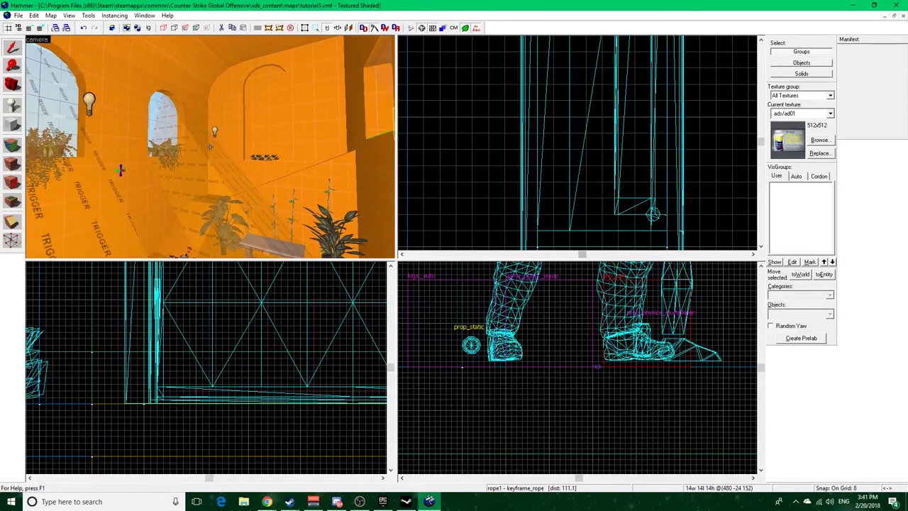
pyautogui.press('w')
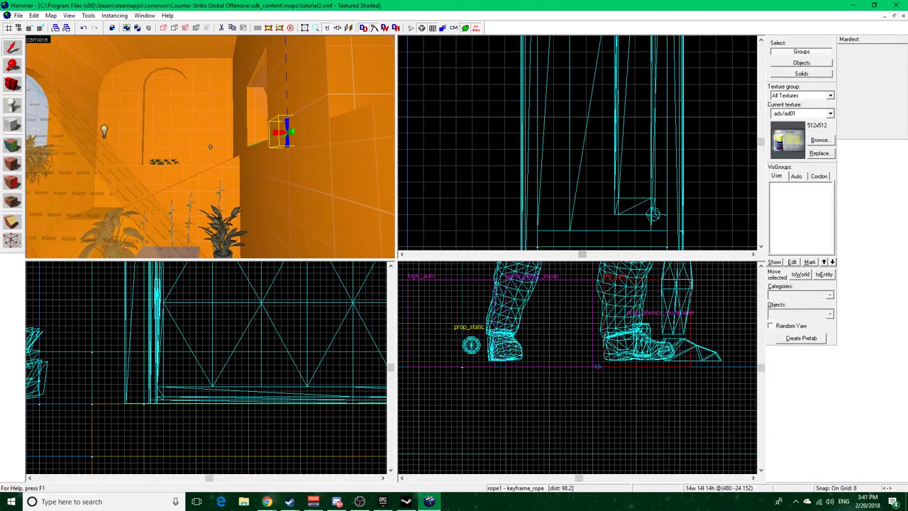
# Select the small light entity beside the arched window in the plant room
pyautogui.press('z')
pyautogui.click(112, 134)
pyautogui.press('z')
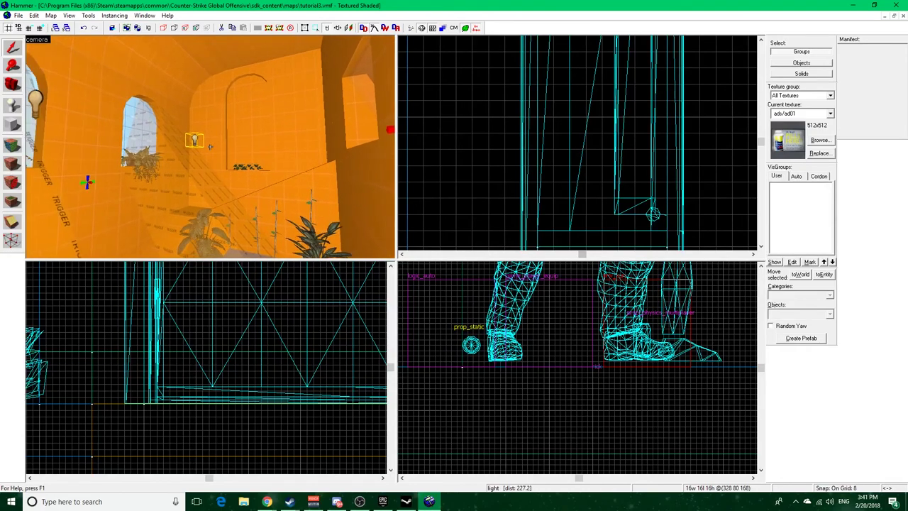
# Open the properties of the keyframe_rope on the wall near the niche and view its Name setting
pyautogui.press('z')
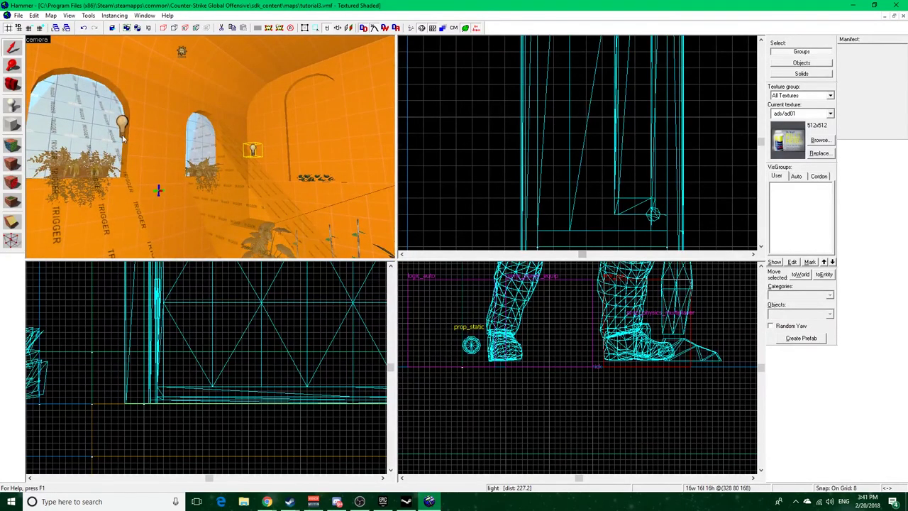
pyautogui.moveTo(299, 159); pyautogui.dragTo(210, 147)
pyautogui.doubleClick(282, 140)
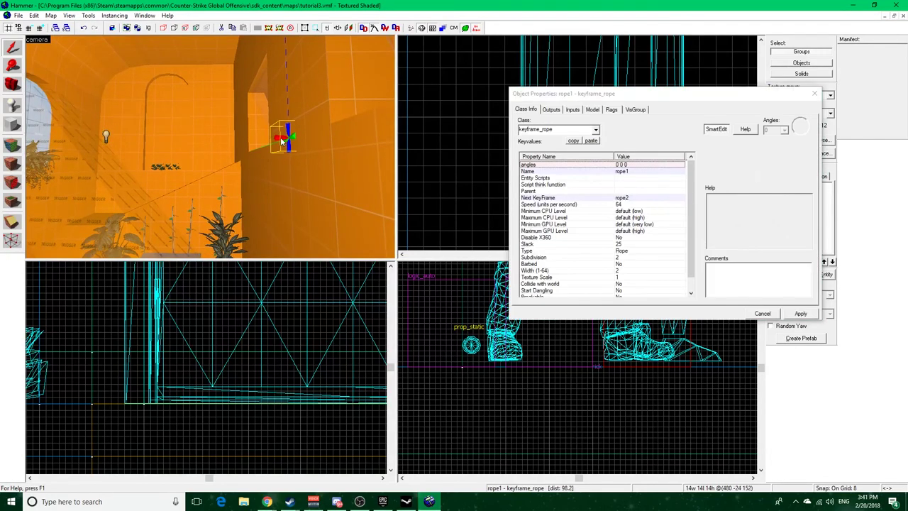
pyautogui.click(617, 177)
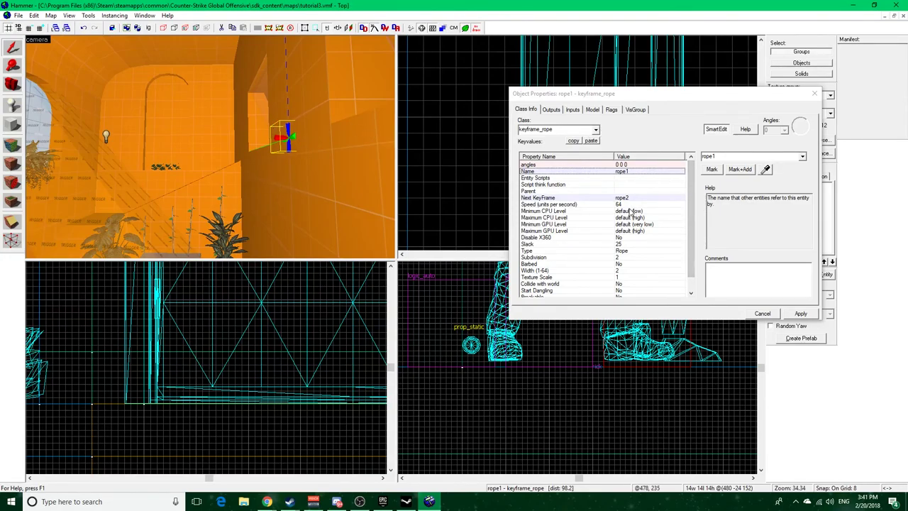
# Look through the rope Type options Rope, Semi-rigid and Rigid, leaving the type as Rope
pyautogui.scroll(-1, 610, 250)
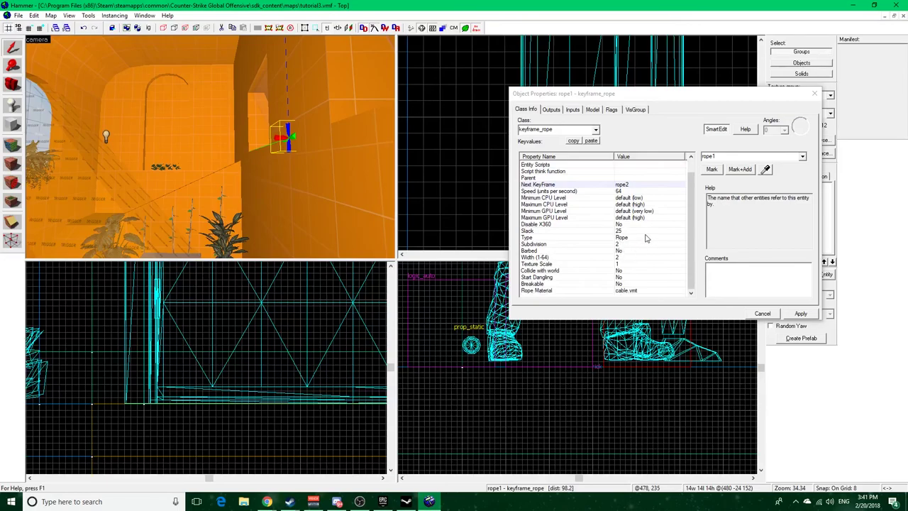
pyautogui.click(632, 237)
pyautogui.click(803, 157)
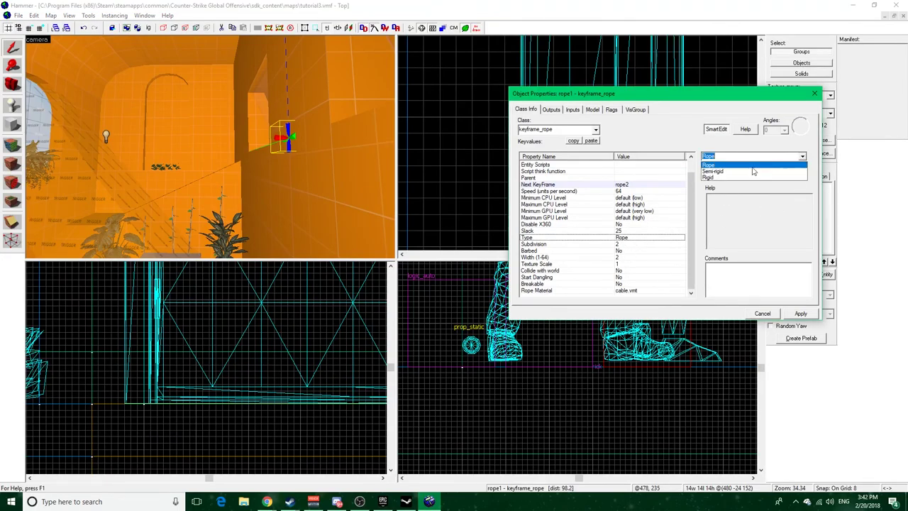
pyautogui.click(716, 196)
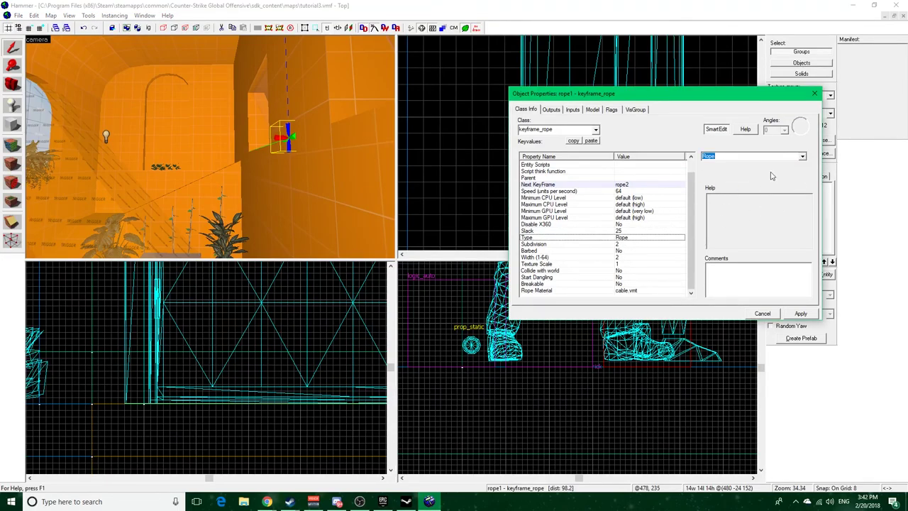
pyautogui.click(803, 156)
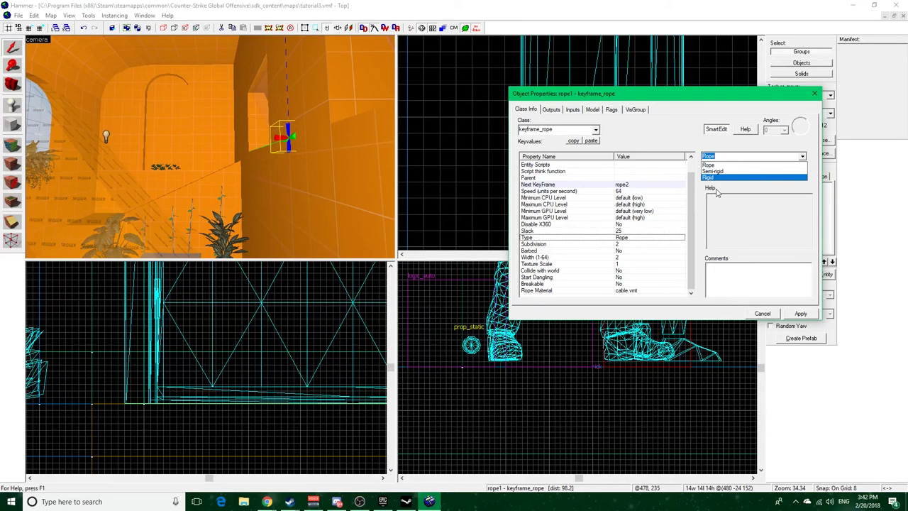
pyautogui.click(716, 193)
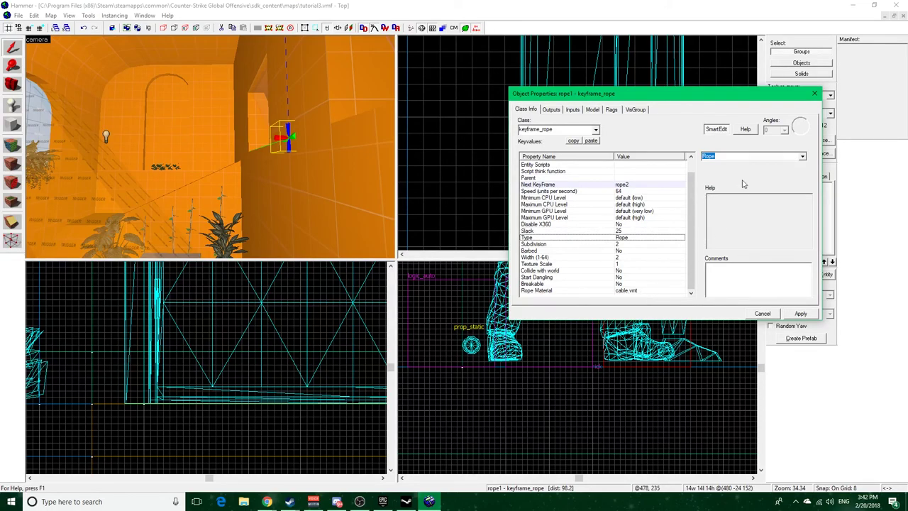
pyautogui.click(102, 224)
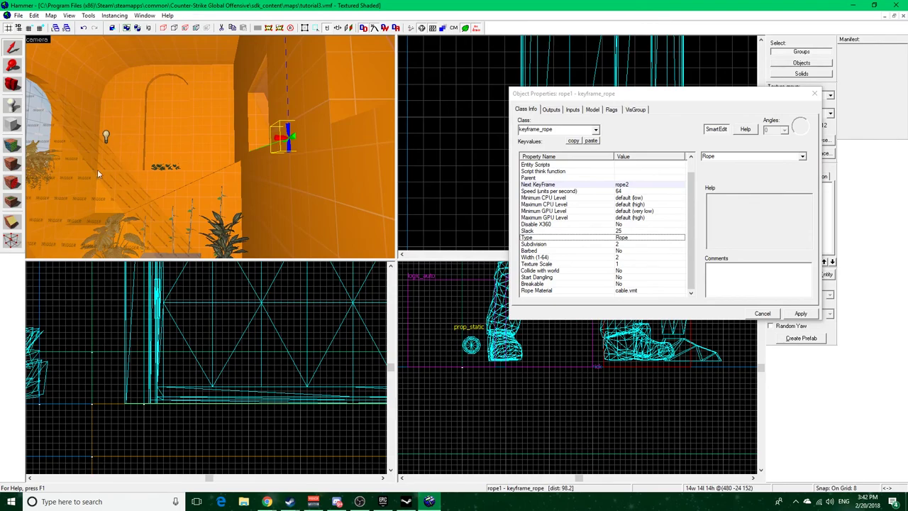
# Browse the sprite textures available for the Rope Material property and close the texture browser without picking one
pyautogui.click(654, 291)
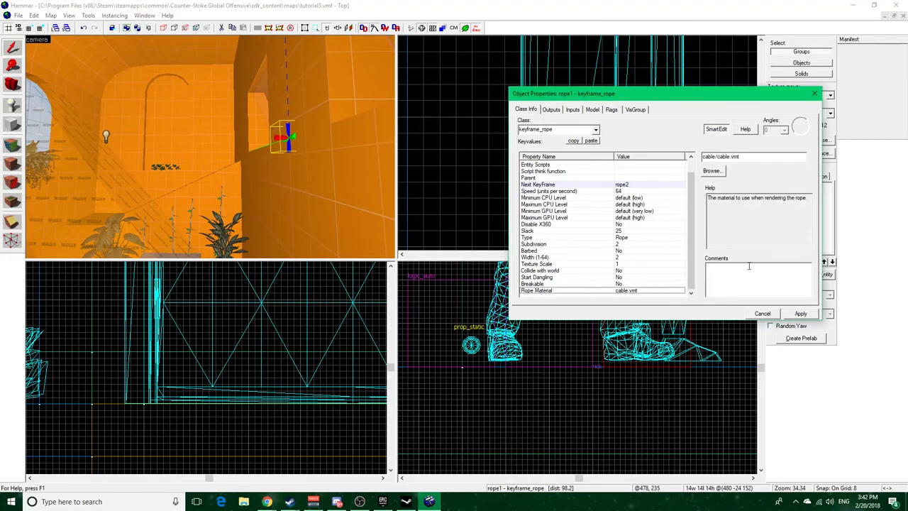
pyautogui.click(712, 171)
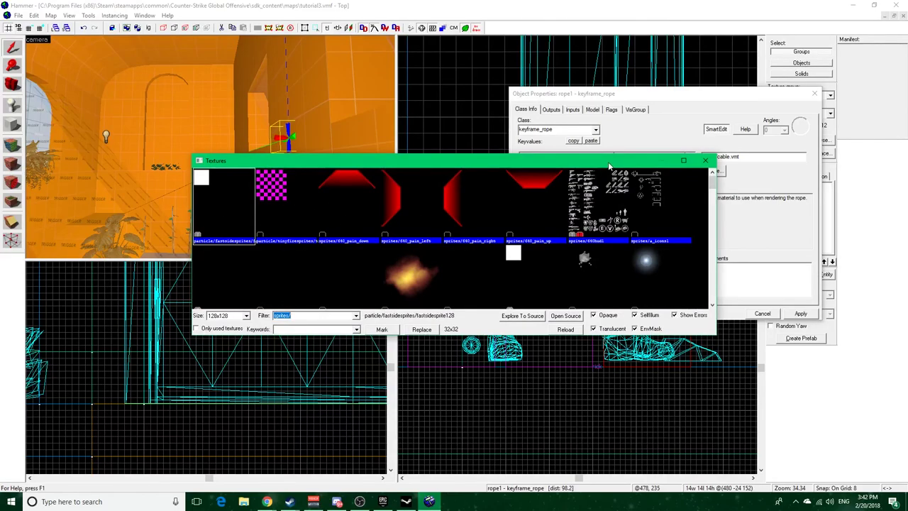
pyautogui.moveTo(609, 165); pyautogui.dragTo(574, 162)
pyautogui.scroll(-6, 502, 193)
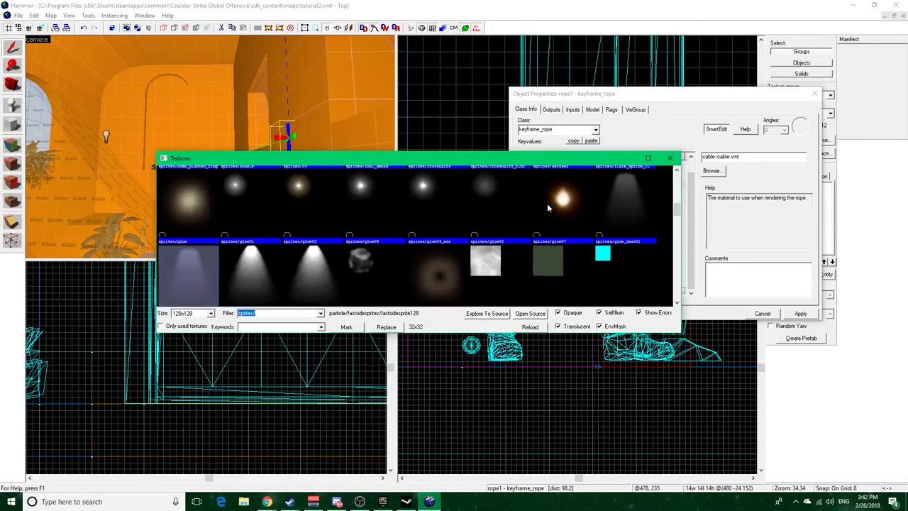
pyautogui.scroll(-6, 546, 210)
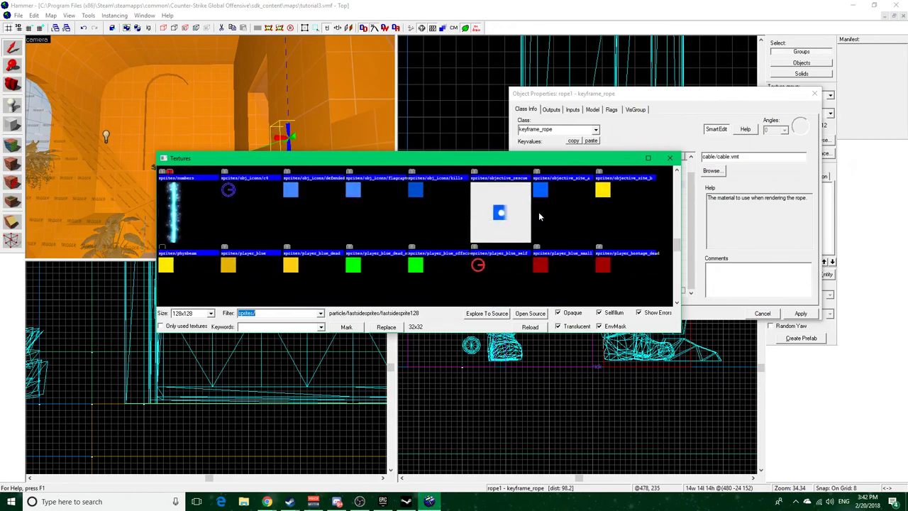
pyautogui.scroll(-3, 542, 212)
pyautogui.click(670, 157)
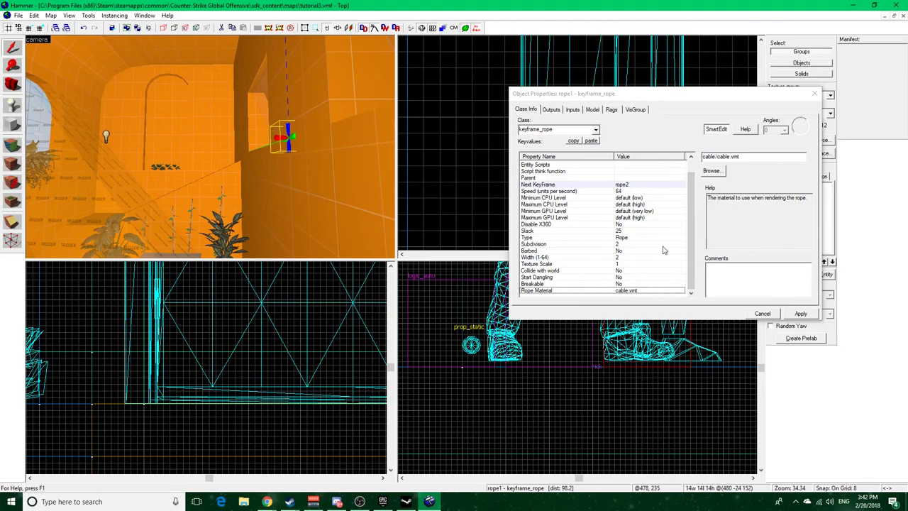
# Review the first rope's Name and Next KeyFrame properties while viewing both rope ends in the plant room
pyautogui.scroll(1, 630, 241)
pyautogui.click(630, 173)
pyautogui.press('z')
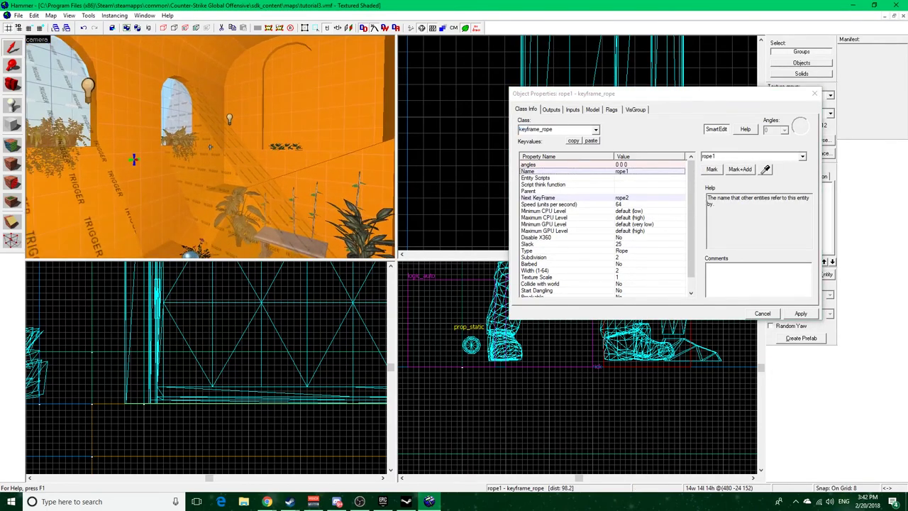
pyautogui.press('s')
pyautogui.press('z')
pyautogui.press('w')
pyautogui.press('z')
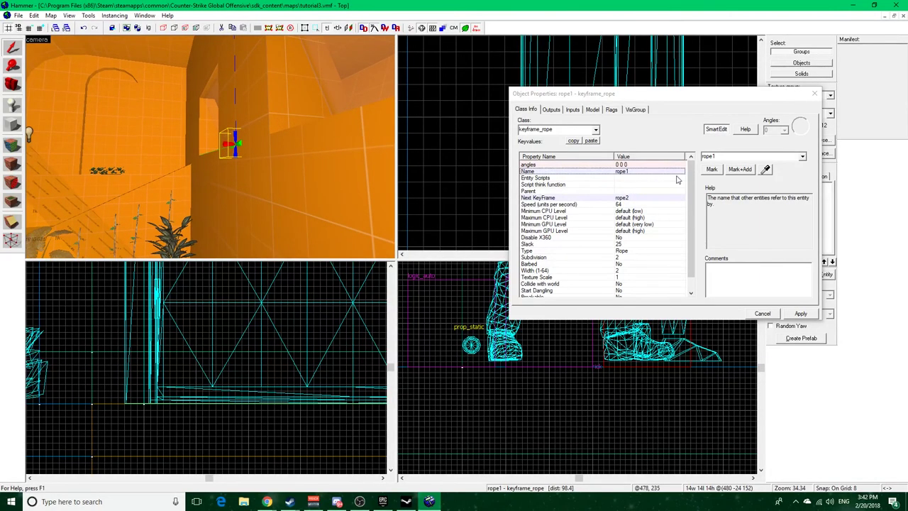
pyautogui.click(598, 199)
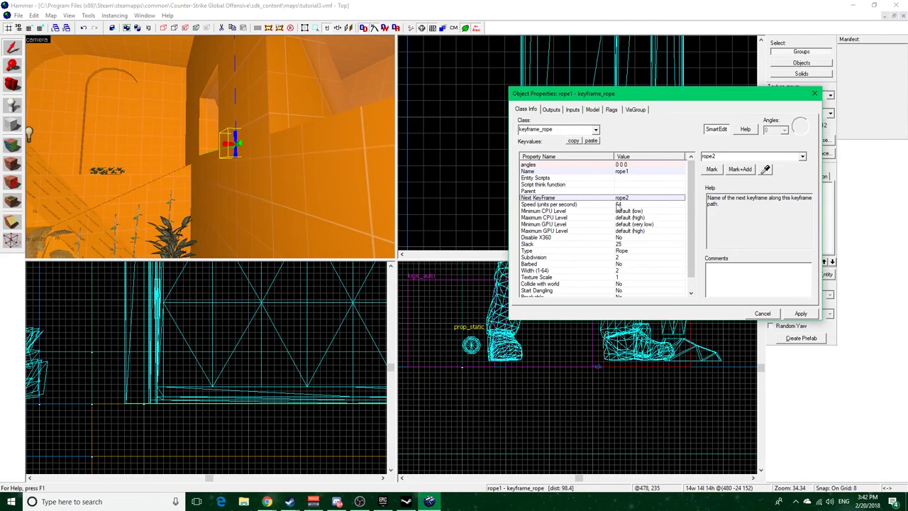
# Select the second keyframe_rope, rope2, on the wall between the arched windows and look over its properties
pyautogui.press('z')
pyautogui.press('w')
pyautogui.press('z')
pyautogui.click(196, 146)
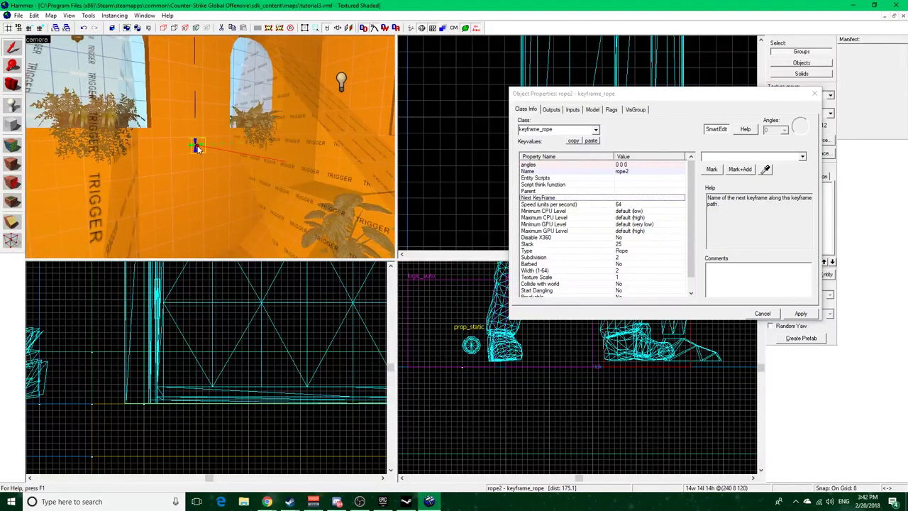
pyautogui.click(573, 206)
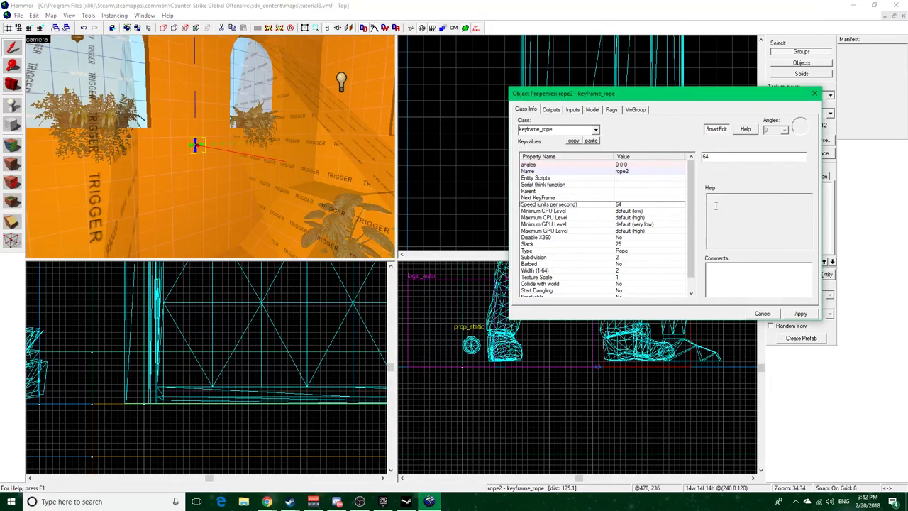
pyautogui.scroll(-1, 567, 237)
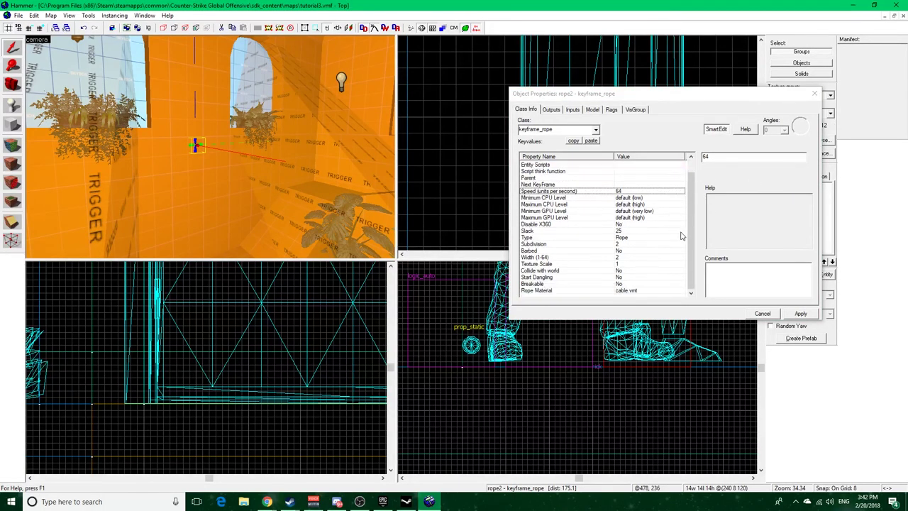
# Read the help description of rope2's Slack property and close the object properties
pyautogui.click(536, 232)
pyautogui.moveTo(718, 158); pyautogui.dragTo(675, 161)
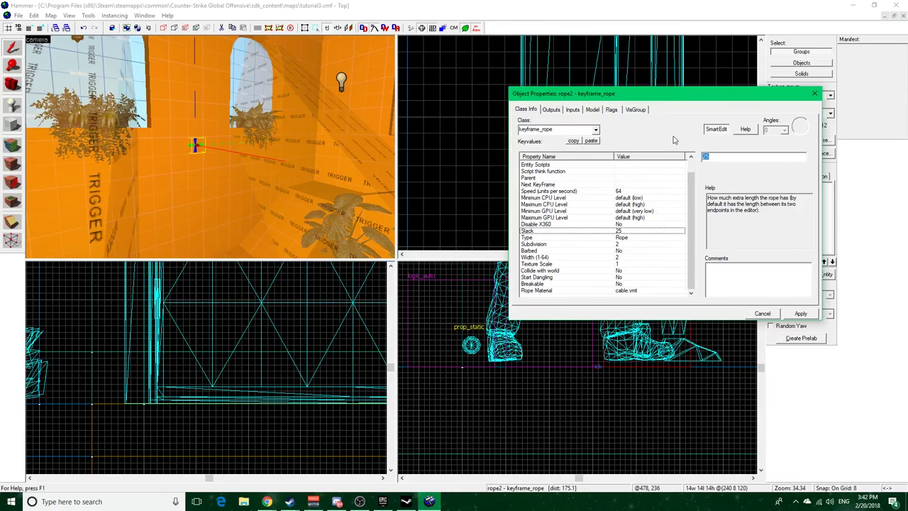
pyautogui.moveTo(708, 198); pyautogui.dragTo(797, 216)
pyautogui.click(780, 218)
pyautogui.click(815, 93)
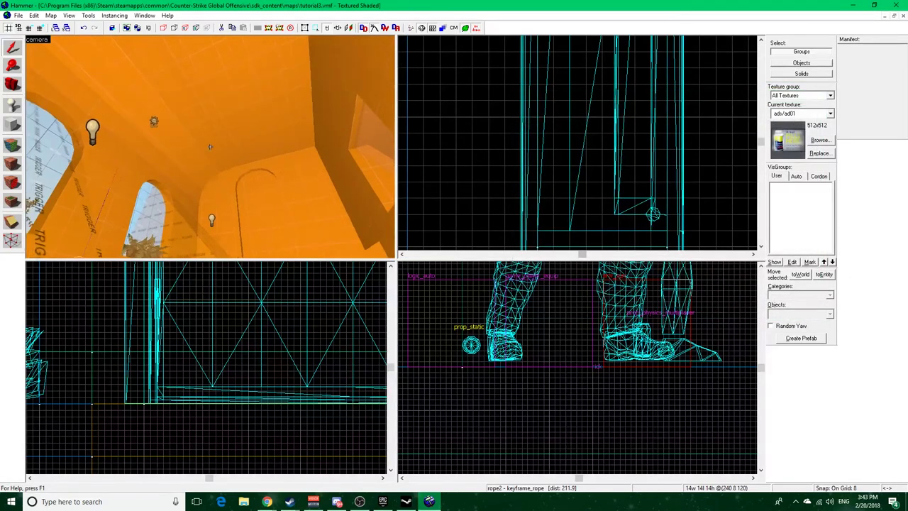
# Inspect the properties of the light_environment entity near the plant room's ceiling, look around the windows, and close the properties
pyautogui.press('w')
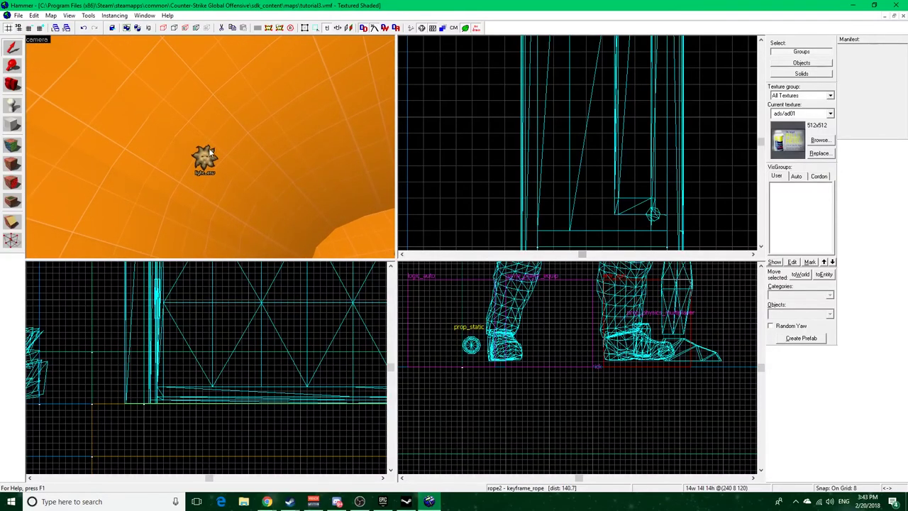
pyautogui.doubleClick(205, 157)
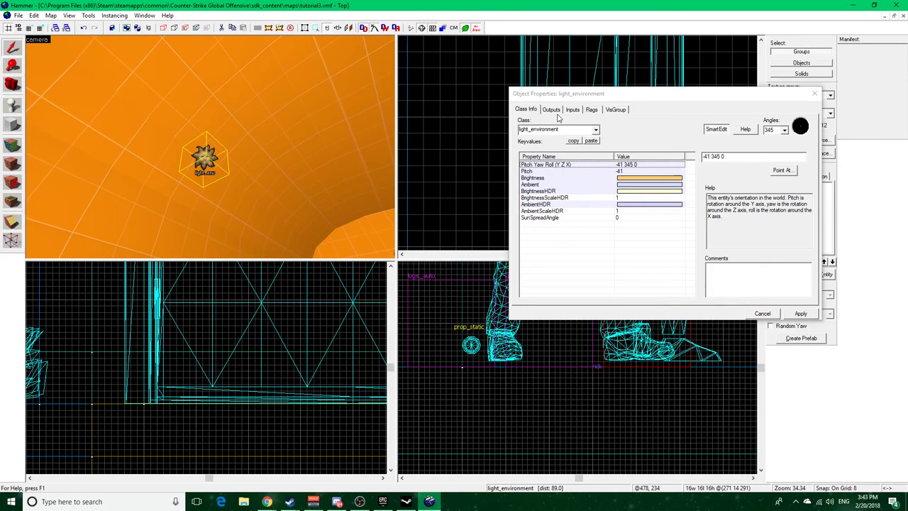
pyautogui.press('z')
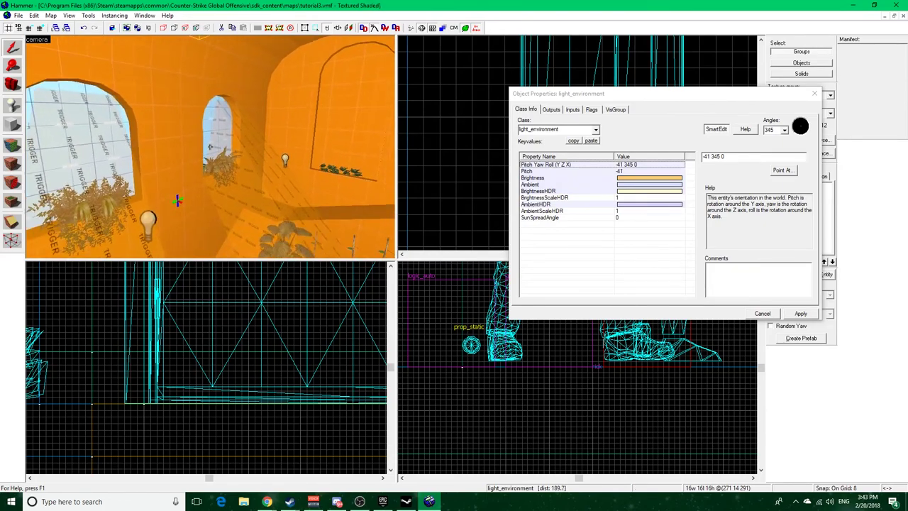
pyautogui.press('z')
pyautogui.press('z')
pyautogui.press('z')
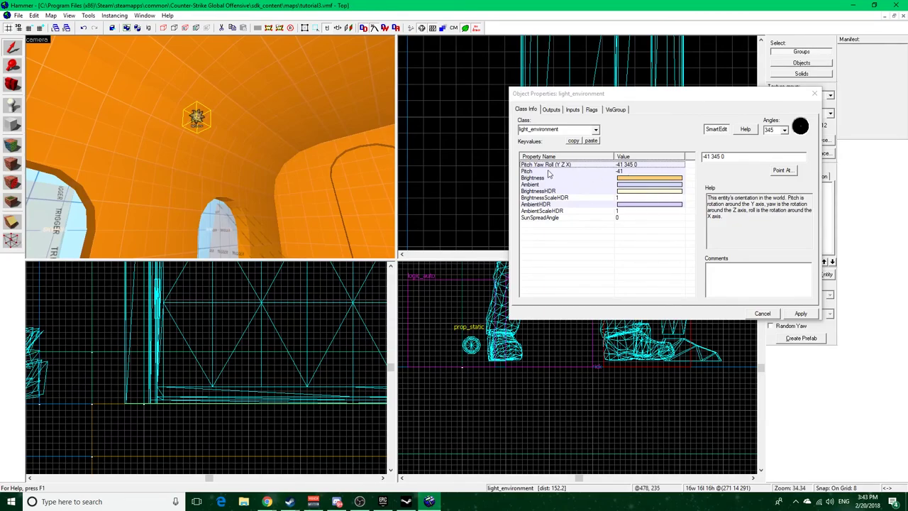
pyautogui.click(813, 94)
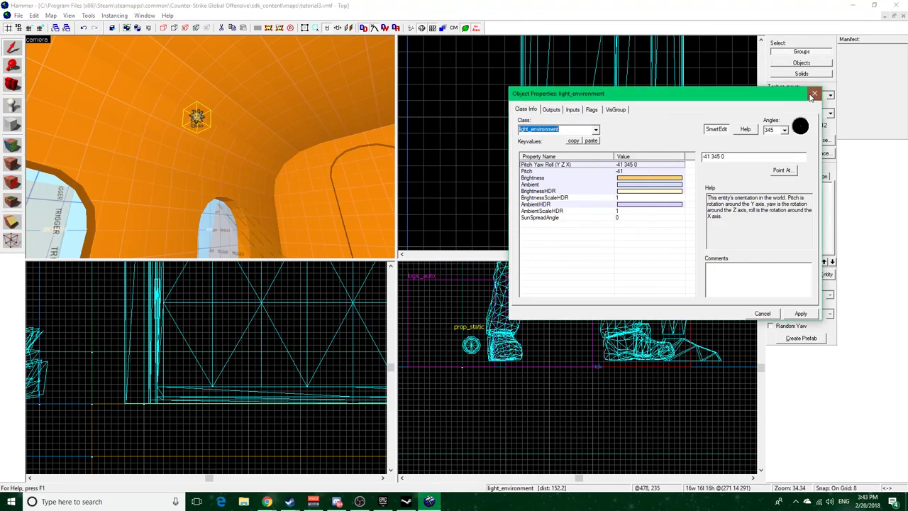
# Switch to Chrome's Counter-Strike: Global Offensive Sky List wiki page and go to the beginning of the list
pyautogui.scroll(-3, 590, 185)
pyautogui.scroll(-3, 590, 184)
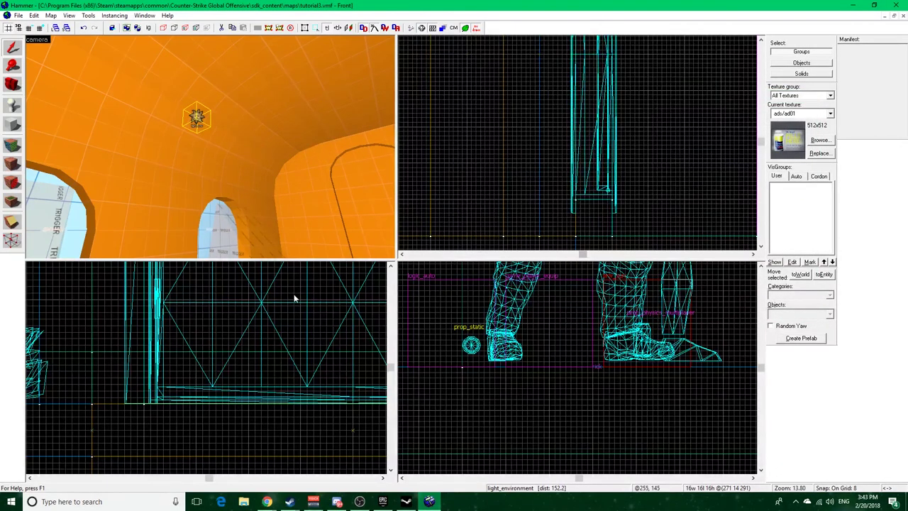
pyautogui.moveTo(267, 502)
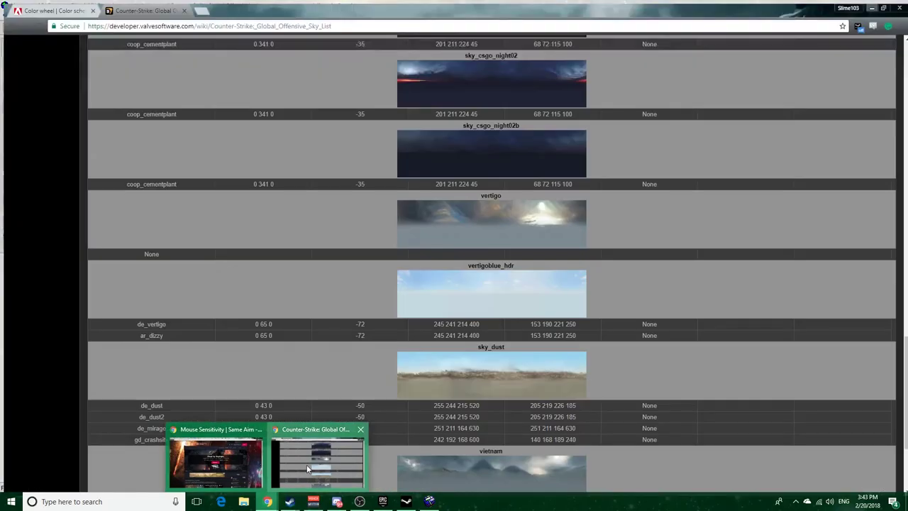
pyautogui.click(318, 454)
pyautogui.scroll(10, 240, 207)
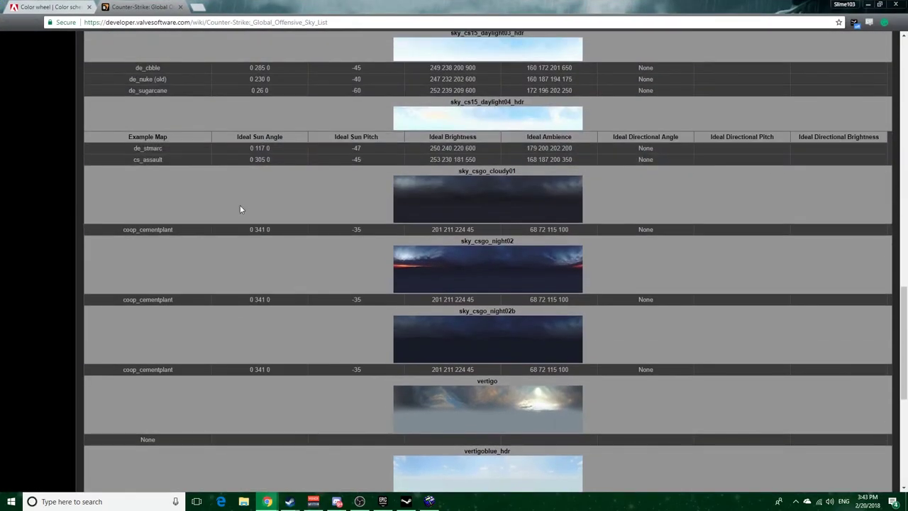
pyautogui.scroll(5, 240, 209)
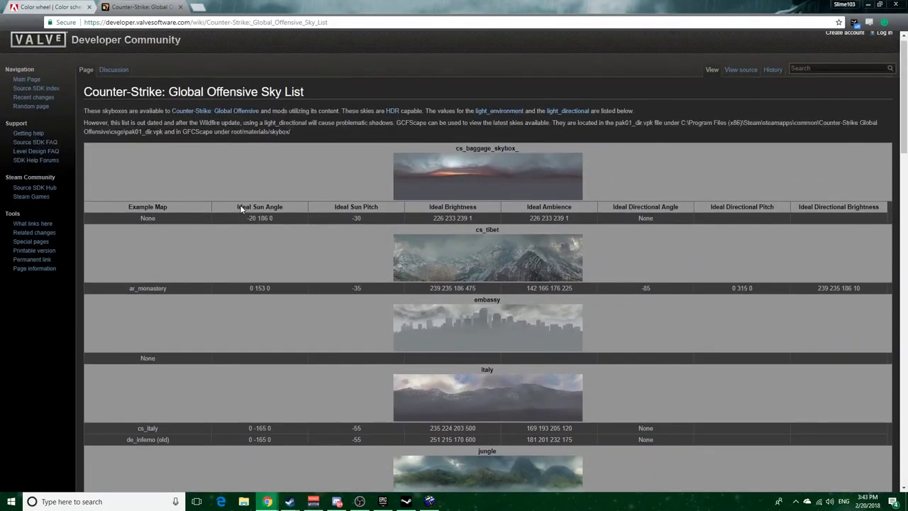
# Examine the ideal sun angle and sun pitch for cs_baggage_skybox_ and look over the values for the following skies
pyautogui.scroll(-3, 268, 226)
pyautogui.scroll(3, 267, 234)
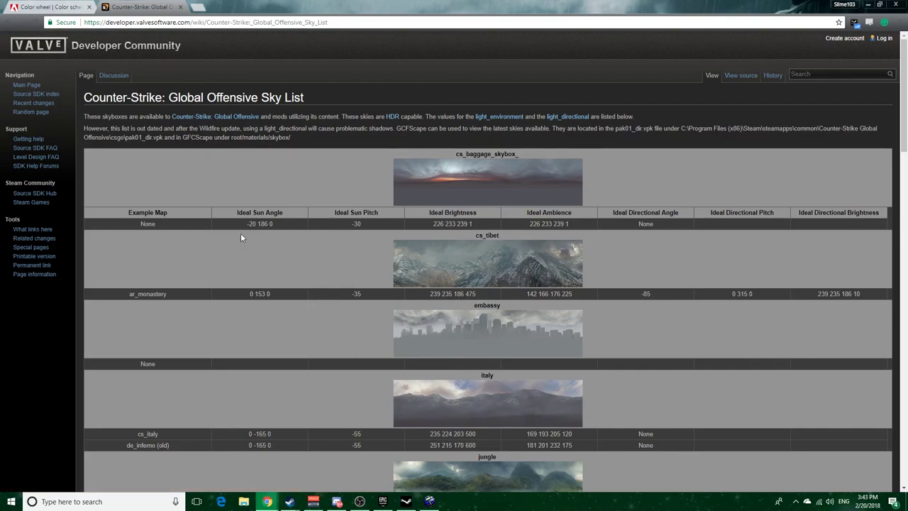
pyautogui.moveTo(247, 223); pyautogui.dragTo(283, 227)
pyautogui.moveTo(349, 224); pyautogui.dragTo(363, 226)
pyautogui.scroll(-4, 466, 351)
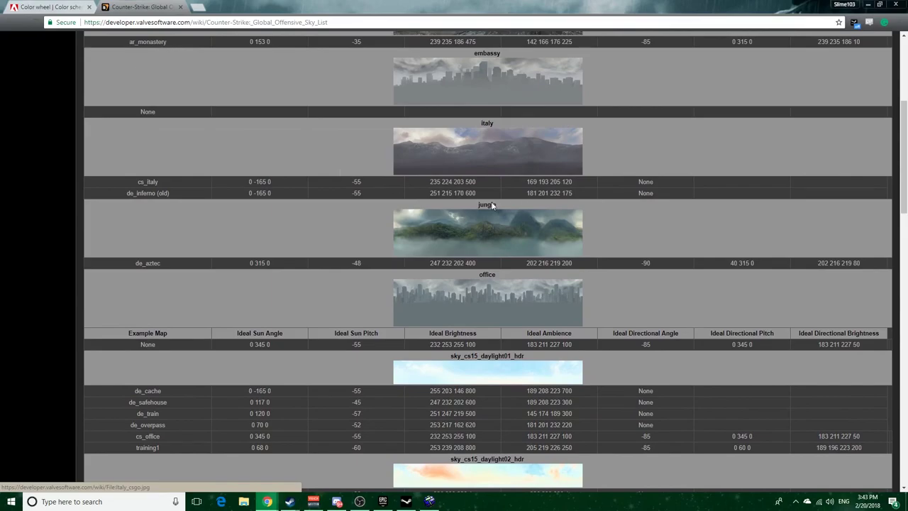
# Return to Hammer, enlarge the camera view to fill the workspace, and open the light_environment entity's properties
pyautogui.click(429, 501)
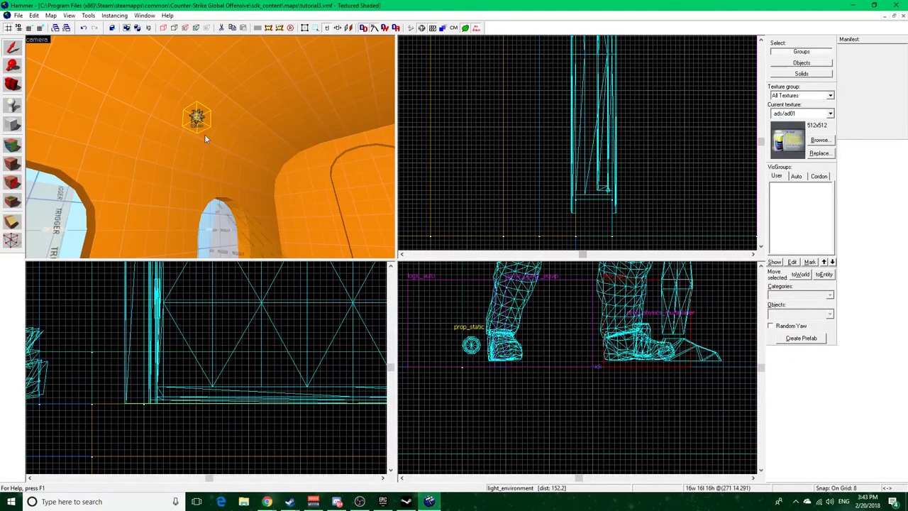
pyautogui.hotkey('shift', 'z')
pyautogui.doubleClick(368, 200)
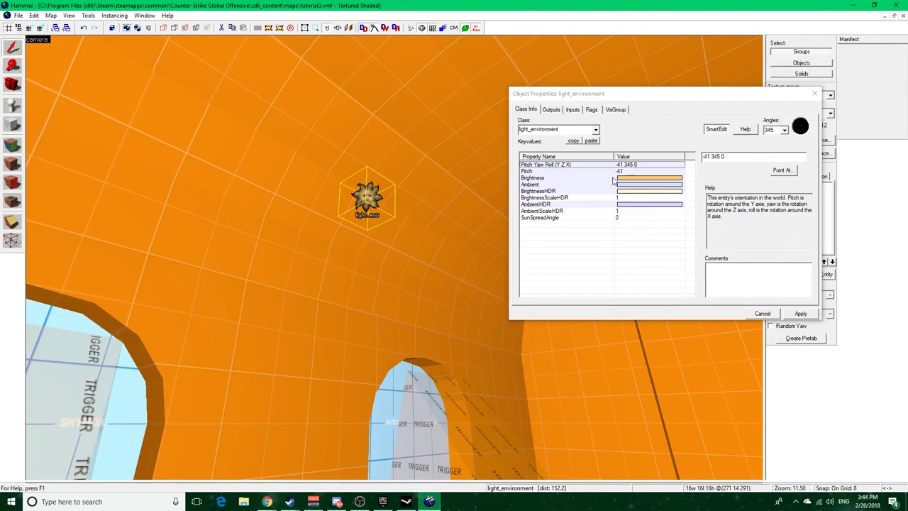
# Close the light_environment properties and restore the four-view layout with the whole map shown in the top view
pyautogui.click(813, 100)
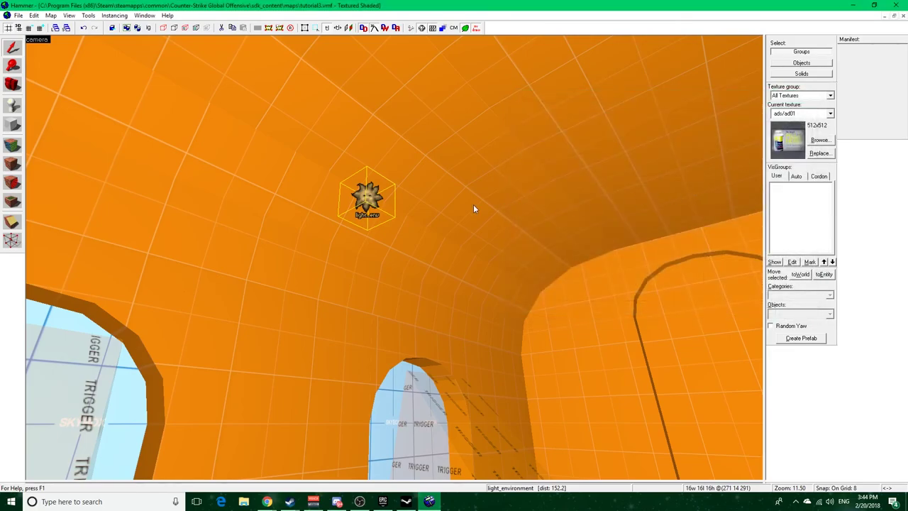
pyautogui.hotkey('shift', 'z')
pyautogui.scroll(-15, 535, 169)
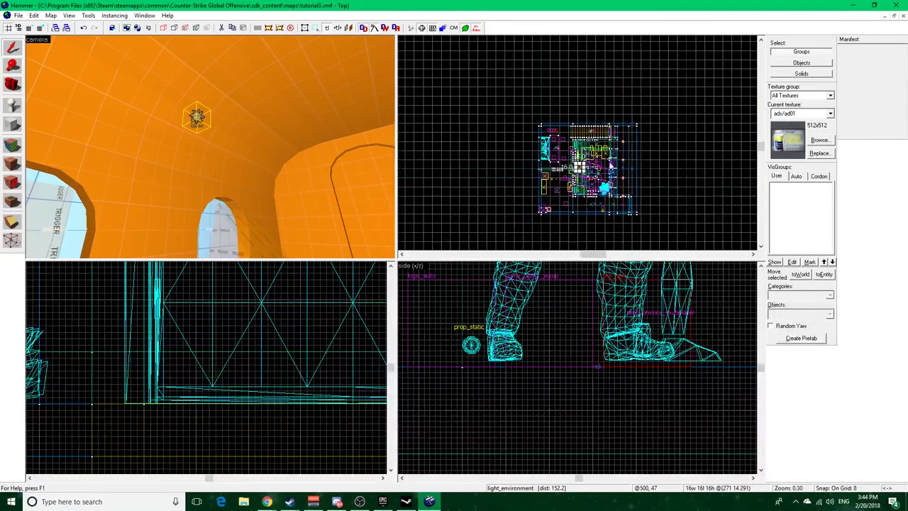
# Try moving the light_environment entity outside the map in the top view and inspect its properties there
pyautogui.moveTo(580, 168); pyautogui.dragTo(449, 116)
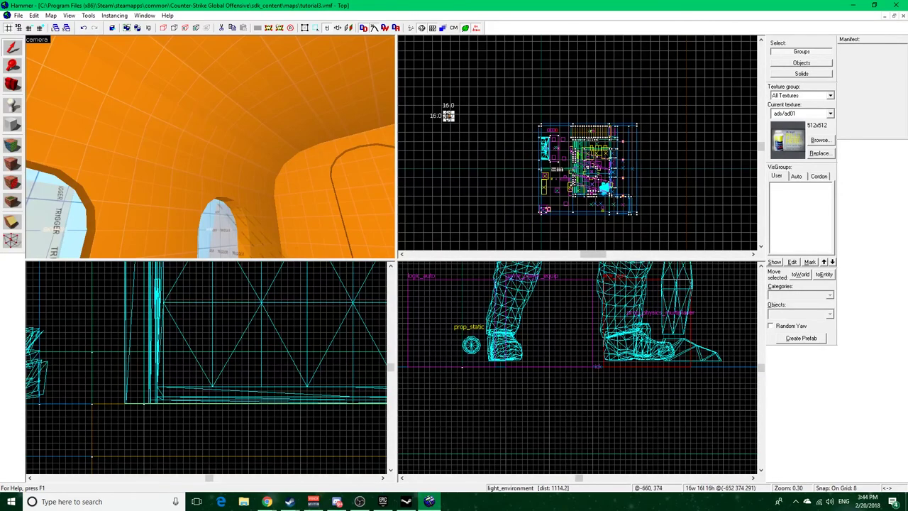
pyautogui.press('z')
pyautogui.press('w')
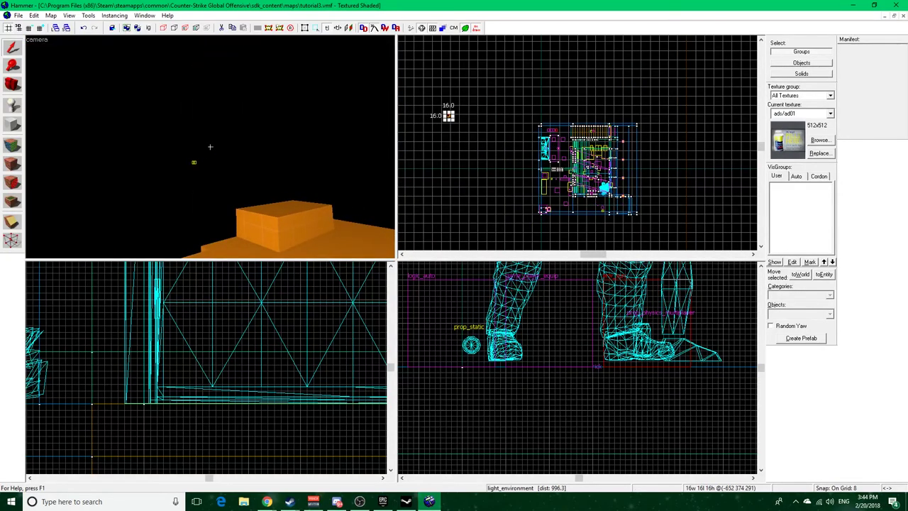
pyautogui.press('w')
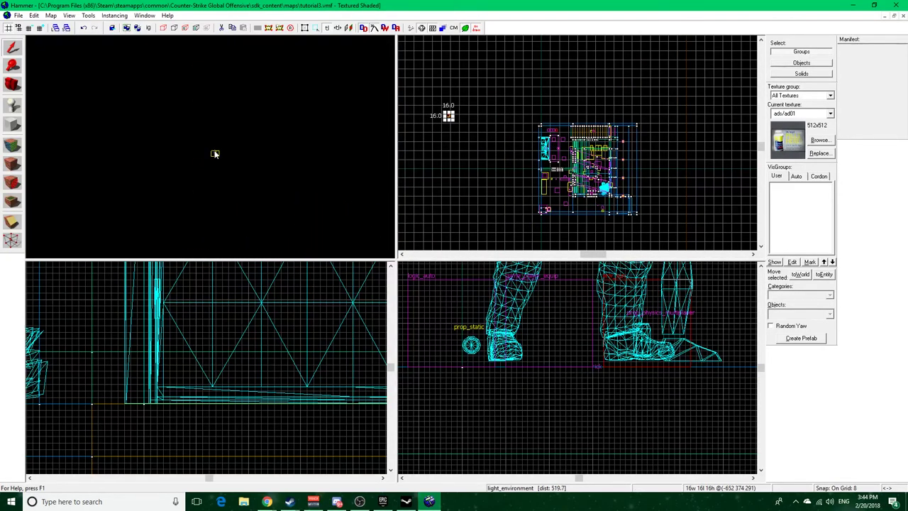
pyautogui.hotkey('alt', 'Return')
pyautogui.click(781, 170)
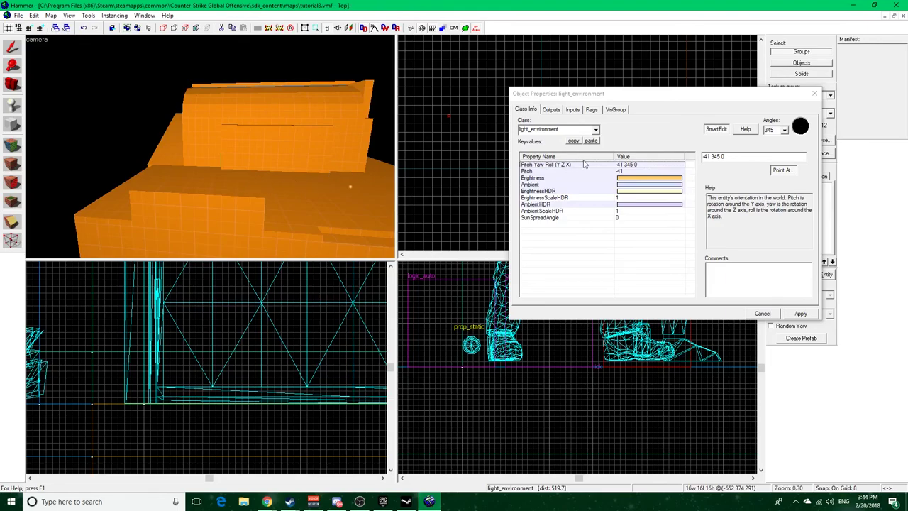
pyautogui.click(815, 93)
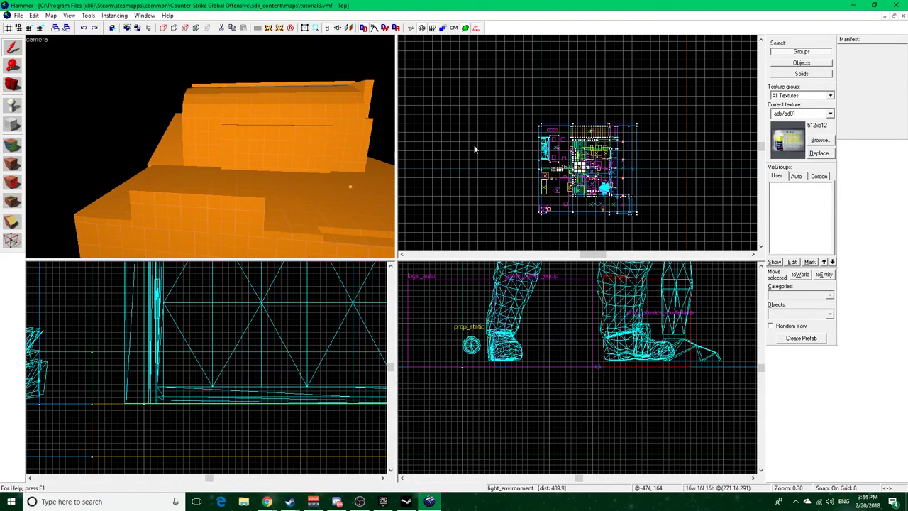
# Fly back to the light_environment entity above the plant room's windows and inspect its Brightness property
pyautogui.press('z')
pyautogui.press('w')
pyautogui.press('z')
pyautogui.press('s')
pyautogui.press('z')
pyautogui.press('z')
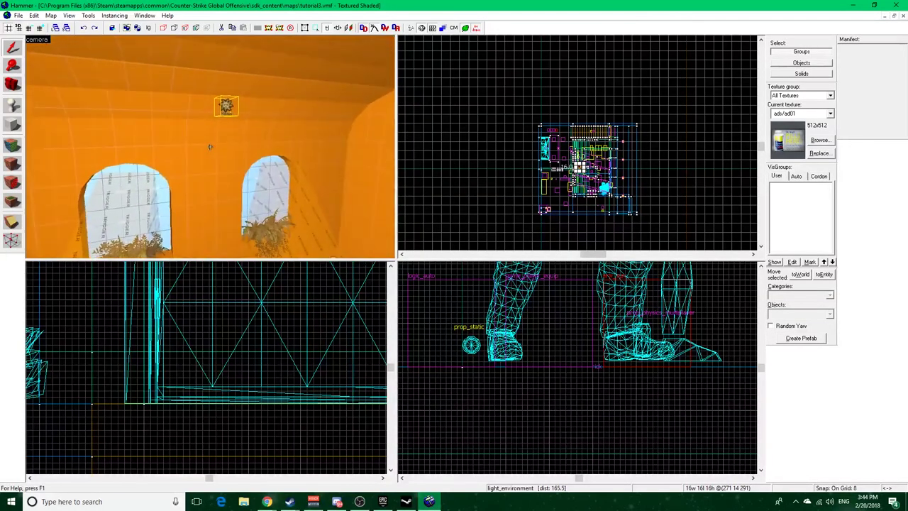
pyautogui.doubleClick(223, 107)
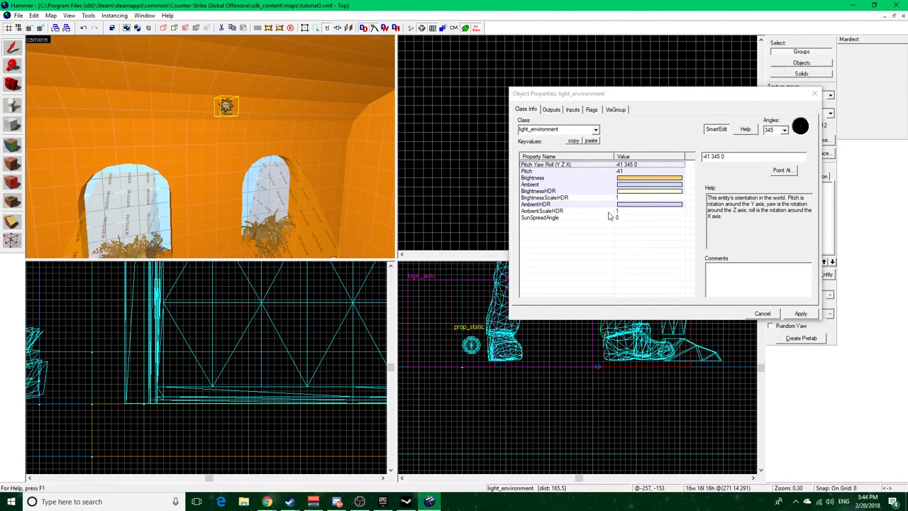
pyautogui.click(557, 178)
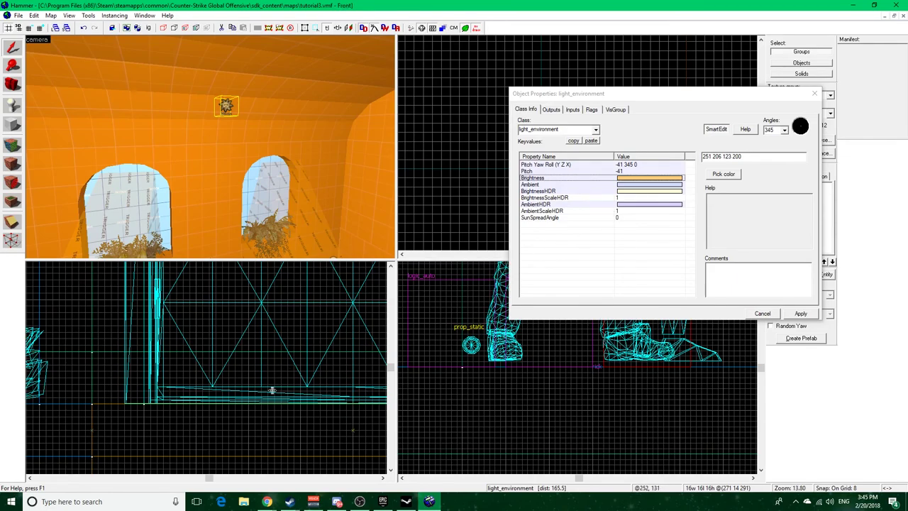
# Switch to Chrome's Adobe color wheel page and, with the Complementary rule, adjust the base color to RGB 255, 216, 76
pyautogui.moveTo(268, 502)
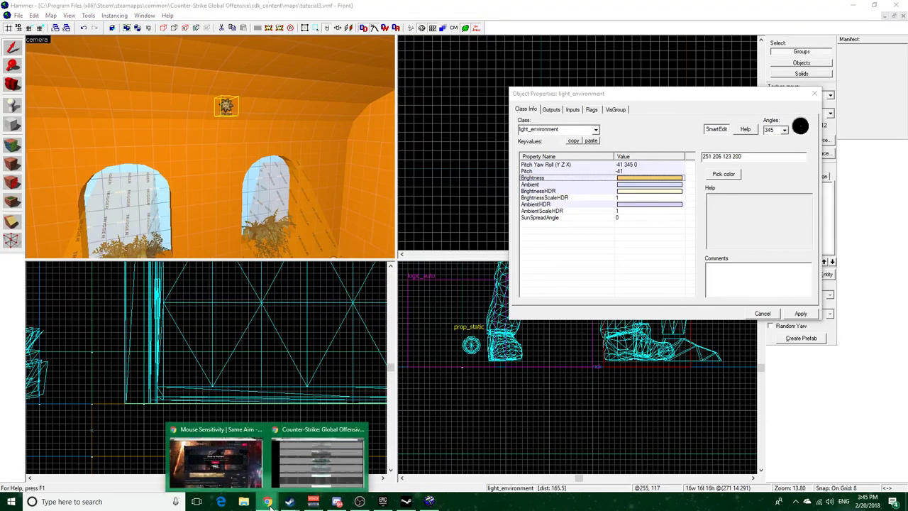
pyautogui.click(317, 454)
pyautogui.hotkey('ctrl', 'Tab')
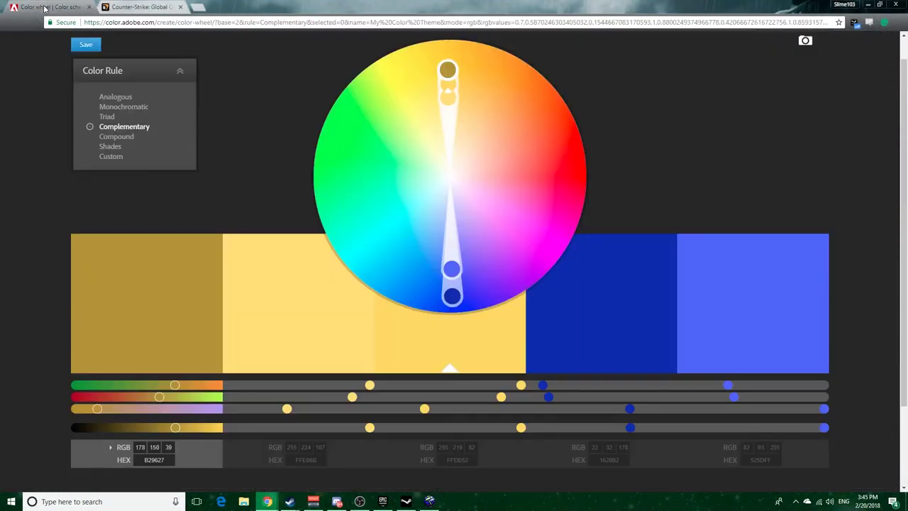
pyautogui.click(126, 141)
pyautogui.click(128, 127)
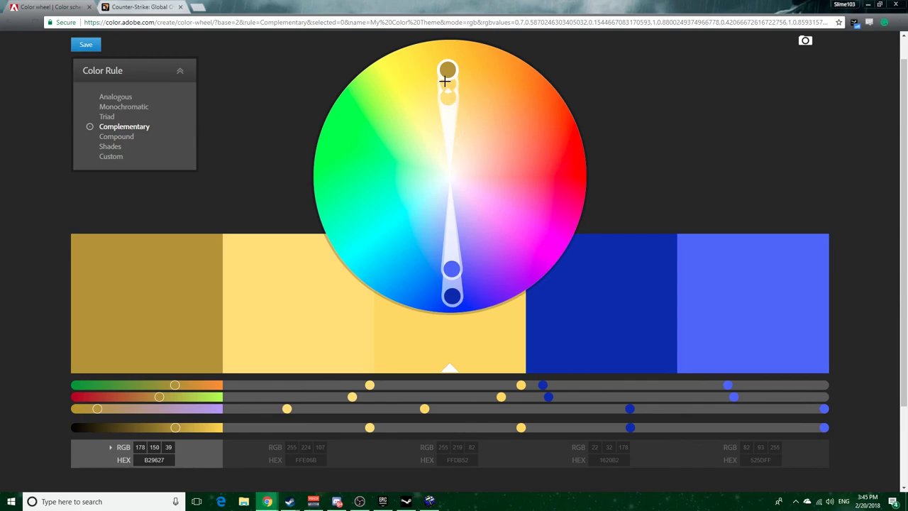
pyautogui.moveTo(446, 83)
pyautogui.mouseDown()
pyautogui.moveTo(446, 71)
pyautogui.moveTo(447, 81)
pyautogui.mouseUp()
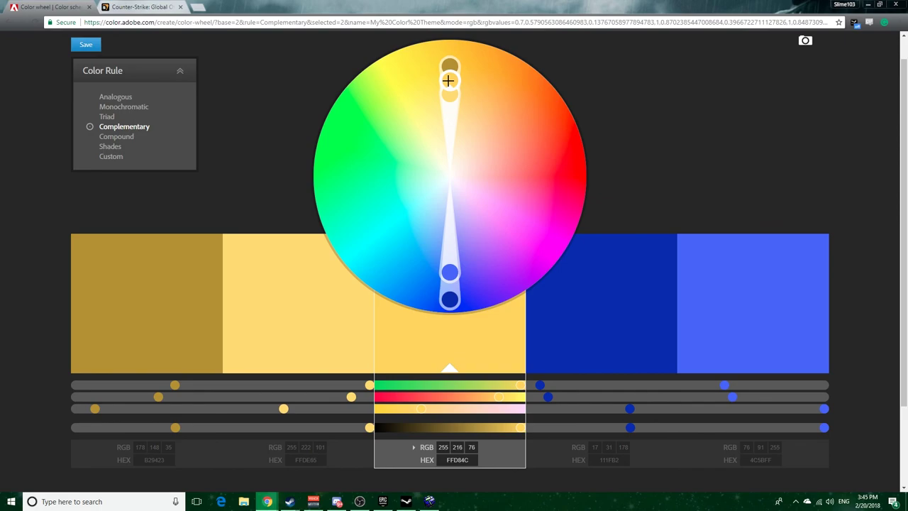
# Return to Hammer and compare the light_environment's Brightness, Ambient, BrightnessHDR and AmbientHDR colors, glancing at its flags
pyautogui.click(868, 4)
pyautogui.click(654, 192)
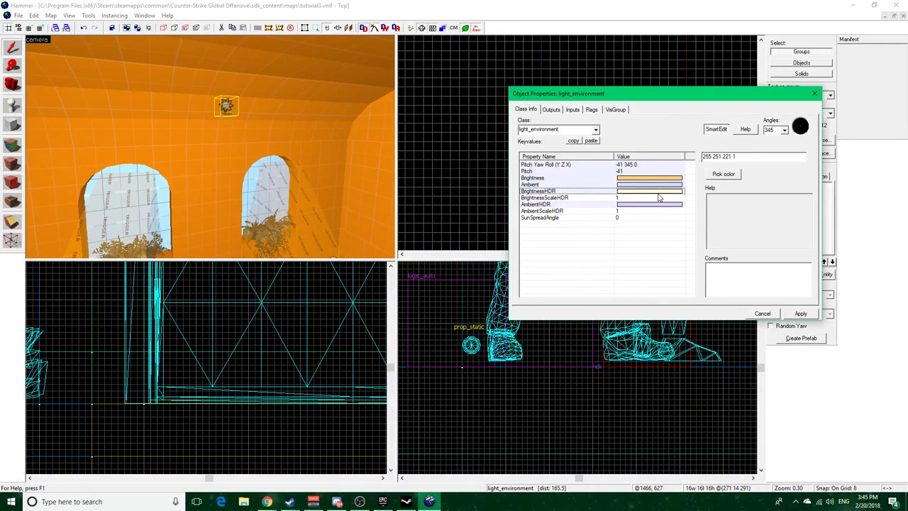
pyautogui.click(659, 179)
pyautogui.click(635, 185)
pyautogui.click(630, 192)
pyautogui.click(632, 205)
pyautogui.click(623, 193)
pyautogui.click(632, 205)
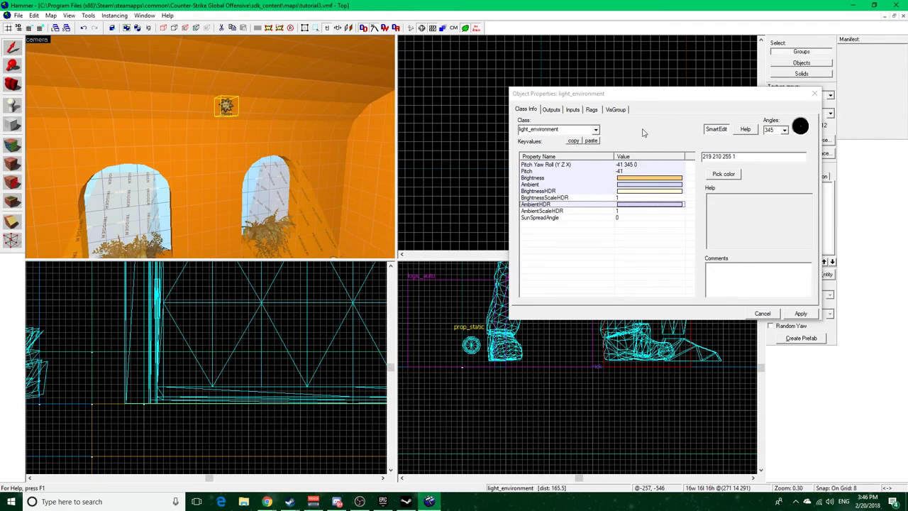
pyautogui.click(596, 111)
pyautogui.click(532, 109)
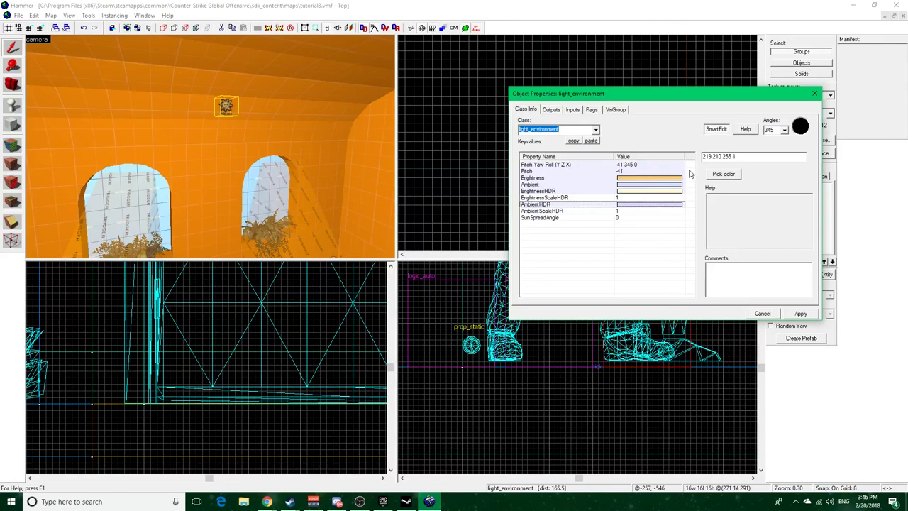
# Read the help for the light_environment's SunSpreadAngle and HDR scale properties, and close its properties
pyautogui.click(603, 218)
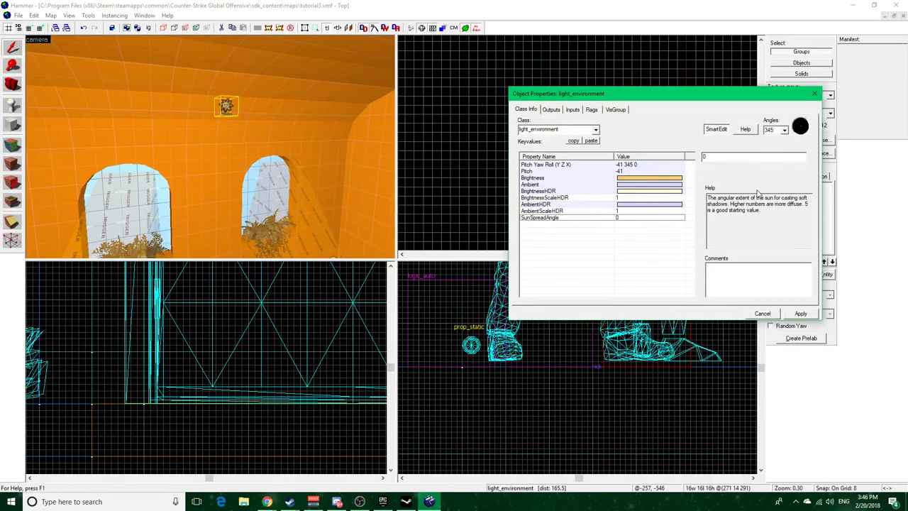
pyautogui.moveTo(780, 211); pyautogui.dragTo(707, 197)
pyautogui.click(603, 211)
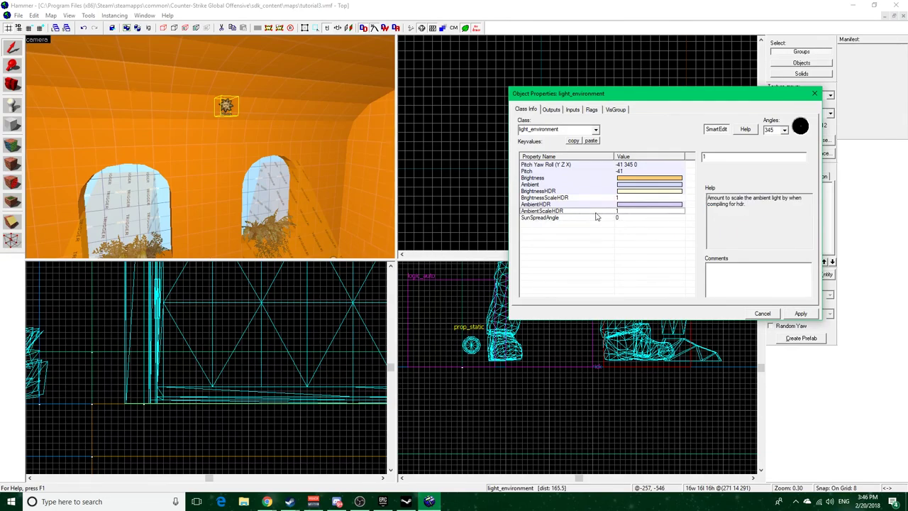
pyautogui.click(610, 200)
pyautogui.click(630, 210)
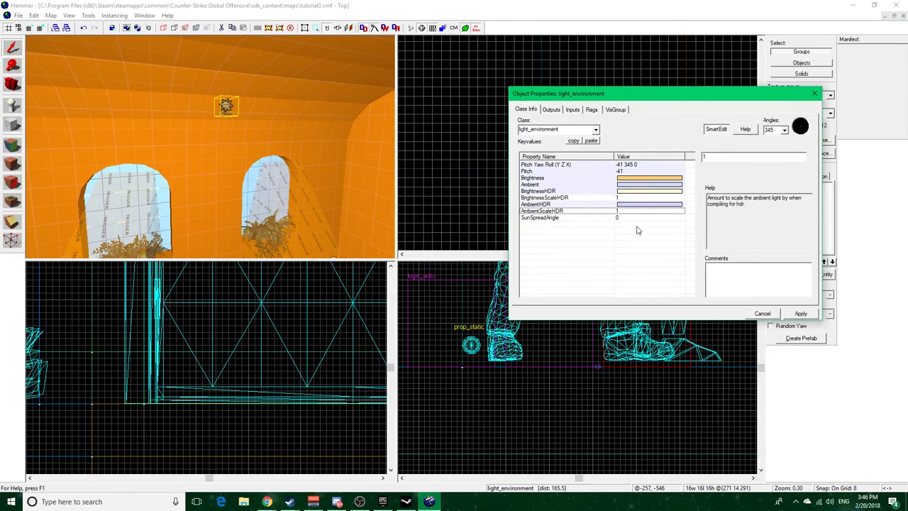
pyautogui.click(815, 93)
# Fly to the env_sun entity behind the soldier models, open its properties and read the UseAngles help text
pyautogui.press('z')
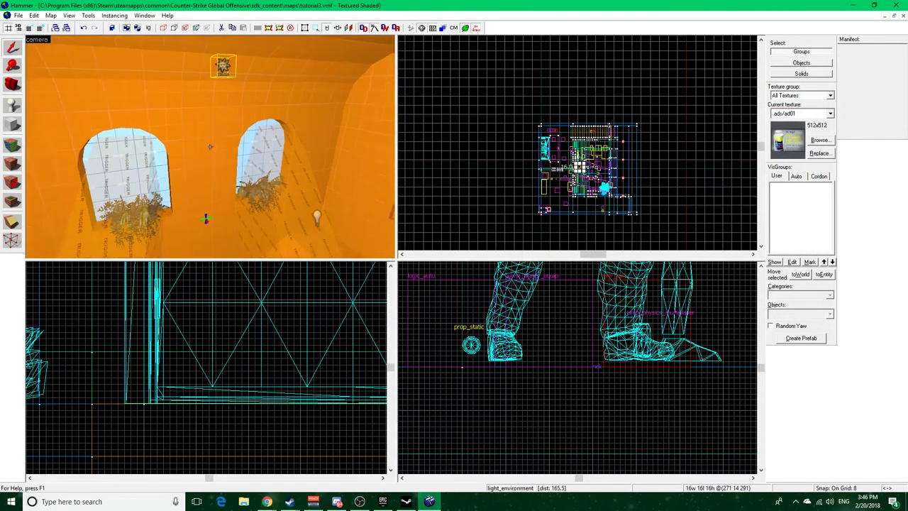
pyautogui.press('w')
pyautogui.press('w')
pyautogui.press('z')
pyautogui.doubleClick(213, 172)
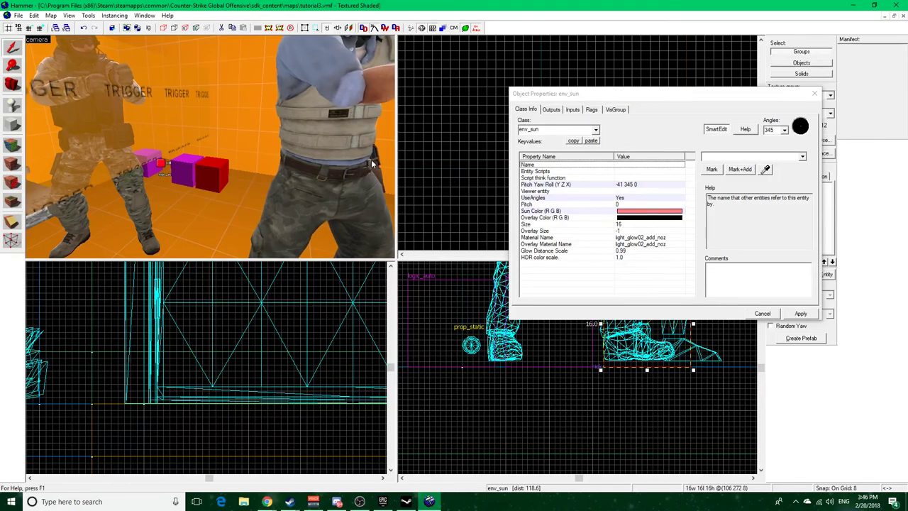
pyautogui.click(633, 199)
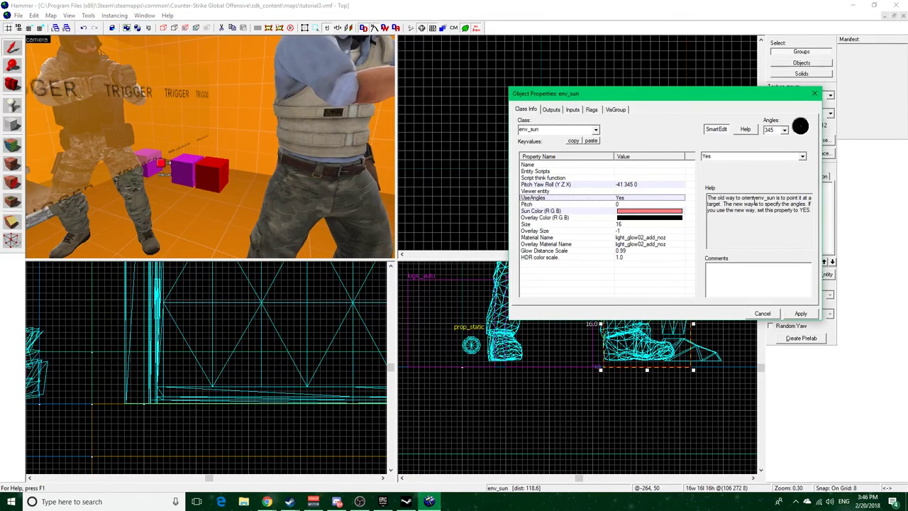
pyautogui.moveTo(708, 198); pyautogui.dragTo(805, 210)
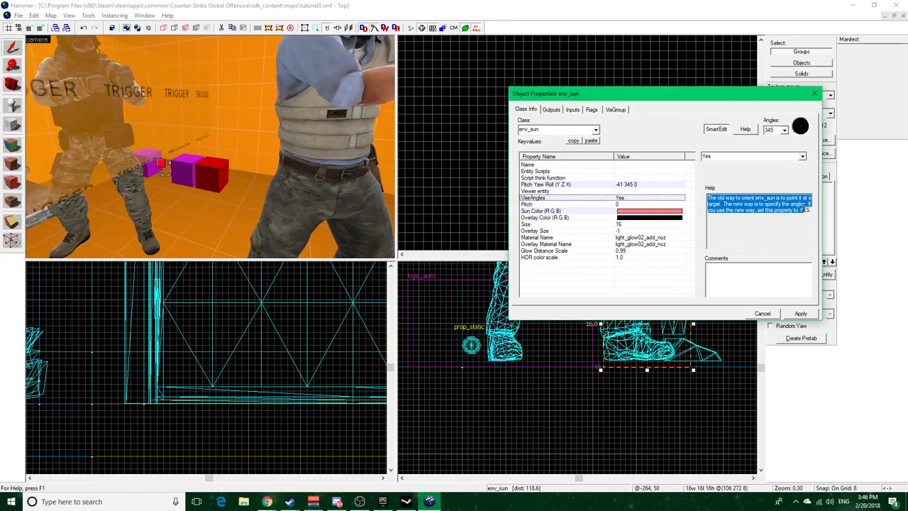
pyautogui.moveTo(723, 203); pyautogui.dragTo(812, 210)
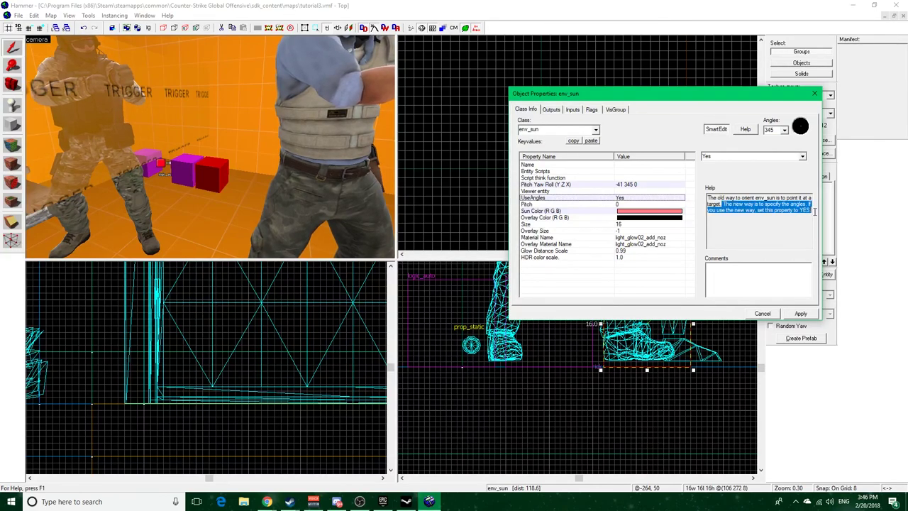
pyautogui.click(794, 218)
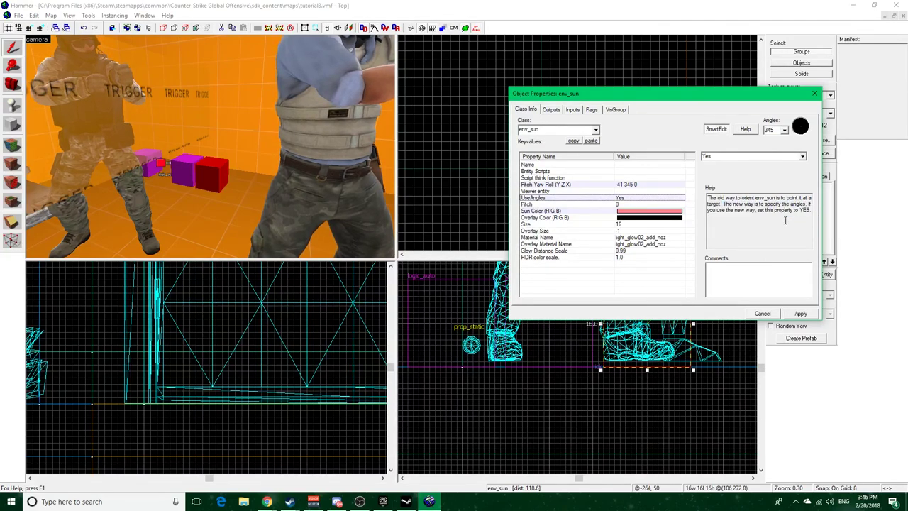
# Inspect the env_sun's Pitch Yaw Roll, UseAngles and Sun Color properties, and close its properties
pyautogui.click(572, 185)
pyautogui.click(567, 199)
pyautogui.click(608, 211)
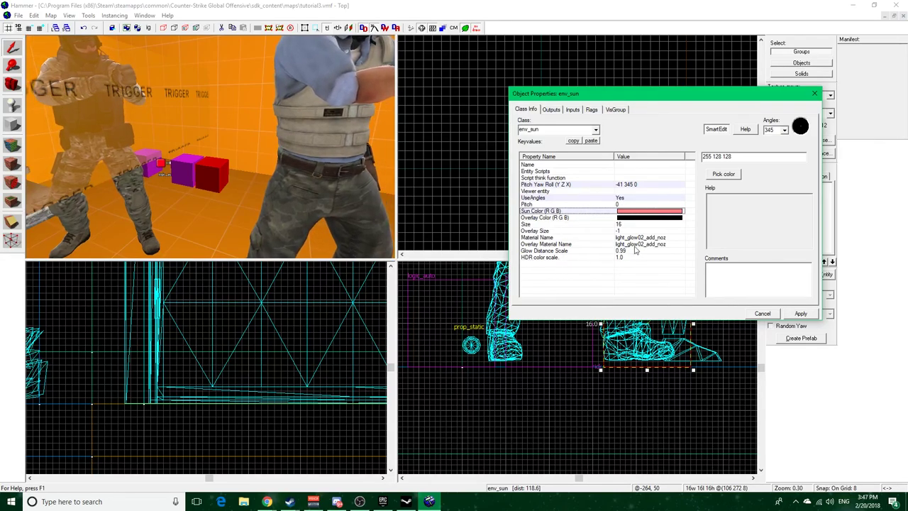
pyautogui.click(814, 93)
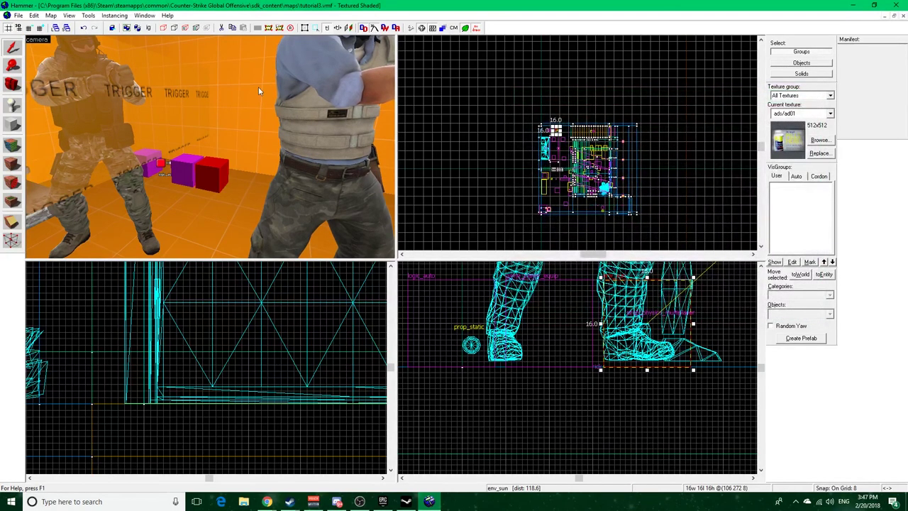
# Open the map properties and select the SkyBox Texture Name property
pyautogui.click(34, 15)
pyautogui.click(71, 182)
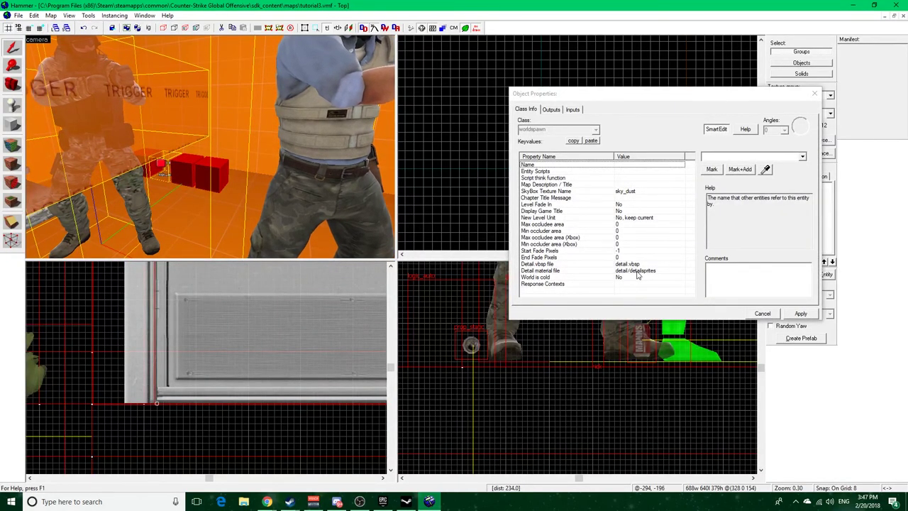
pyautogui.click(618, 193)
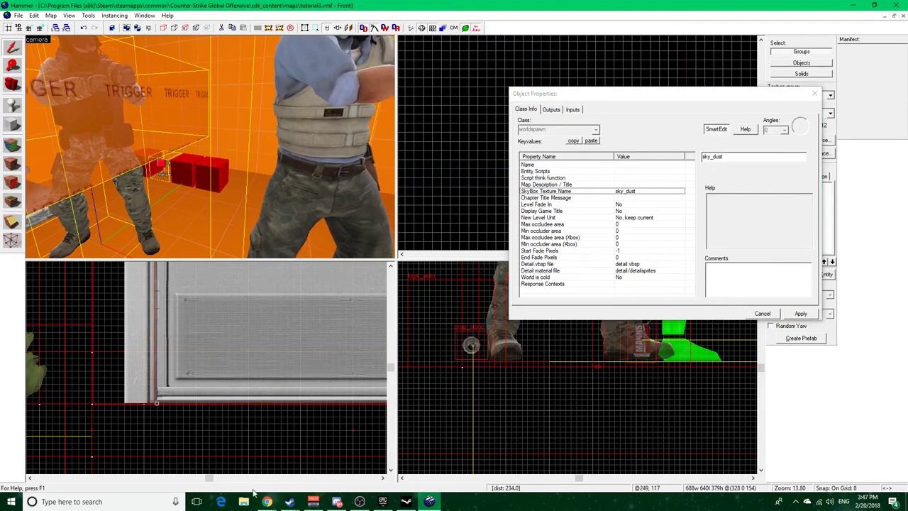
# Copy the name cs_italy from Chrome's Sky List wiki page and apply it in Hammer as the map's SkyBox Texture Name
pyautogui.moveTo(267, 501)
pyautogui.click(328, 458)
pyautogui.click(145, 6)
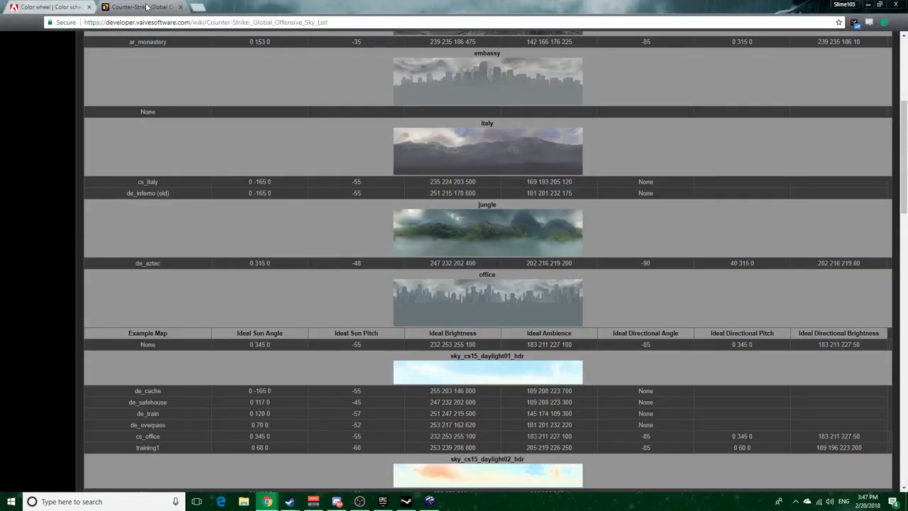
pyautogui.moveTo(136, 183); pyautogui.dragTo(191, 183)
pyautogui.doubleClick(147, 182)
pyautogui.hotkey('ctrl', 'c')
pyautogui.click(232, 229)
pyautogui.click(868, 6)
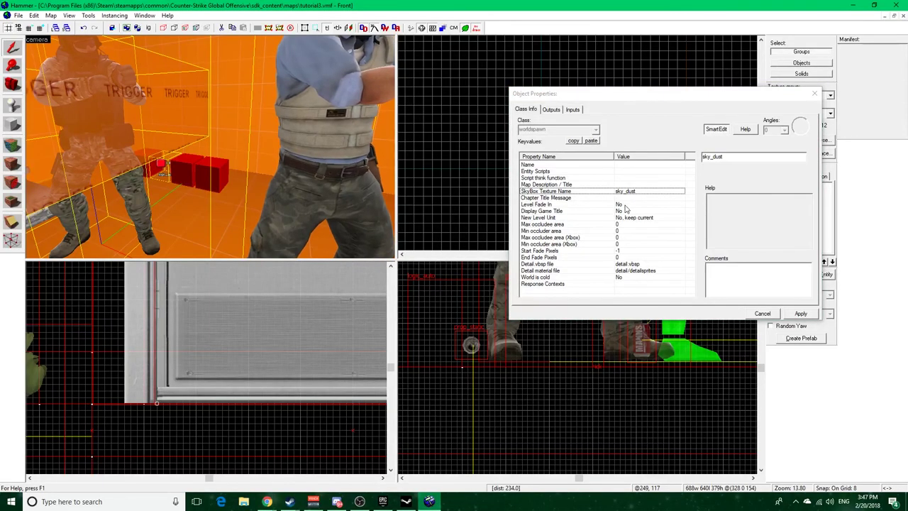
pyautogui.hotkey('ctrl', 'v')
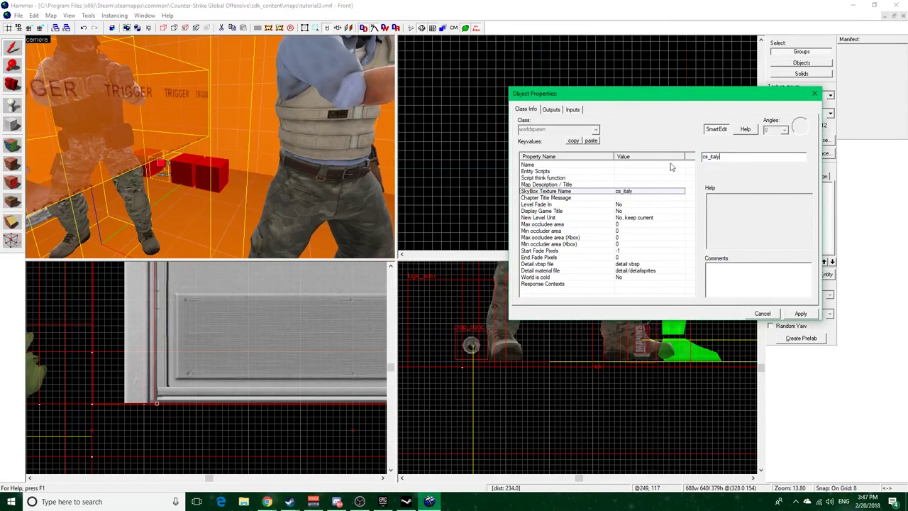
pyautogui.click(800, 313)
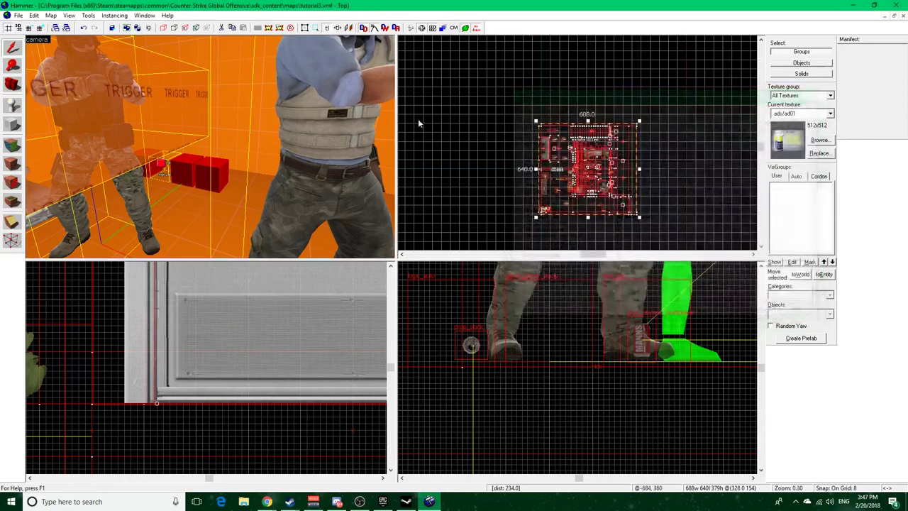
# Fly to the point_servercommand entity beside logic_auto, open its properties and look through its outputs and flags
pyautogui.press('z')
pyautogui.press('w')
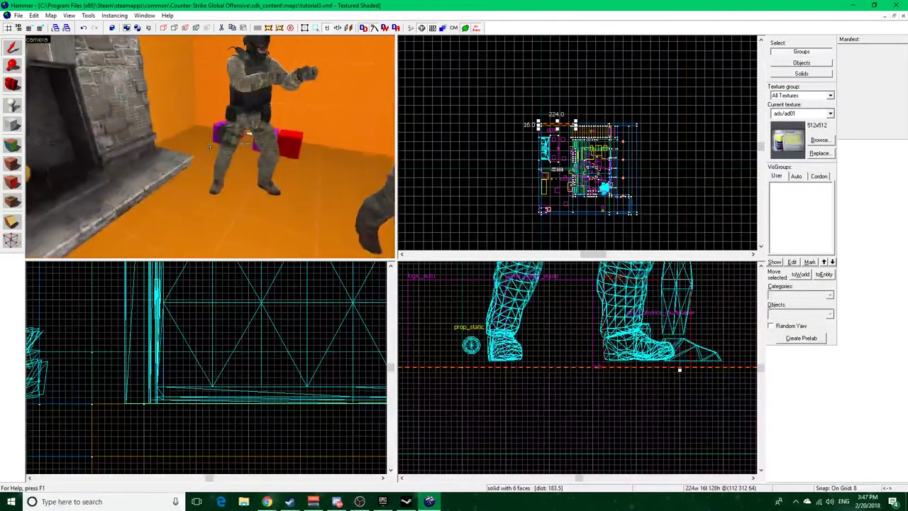
pyautogui.press('z')
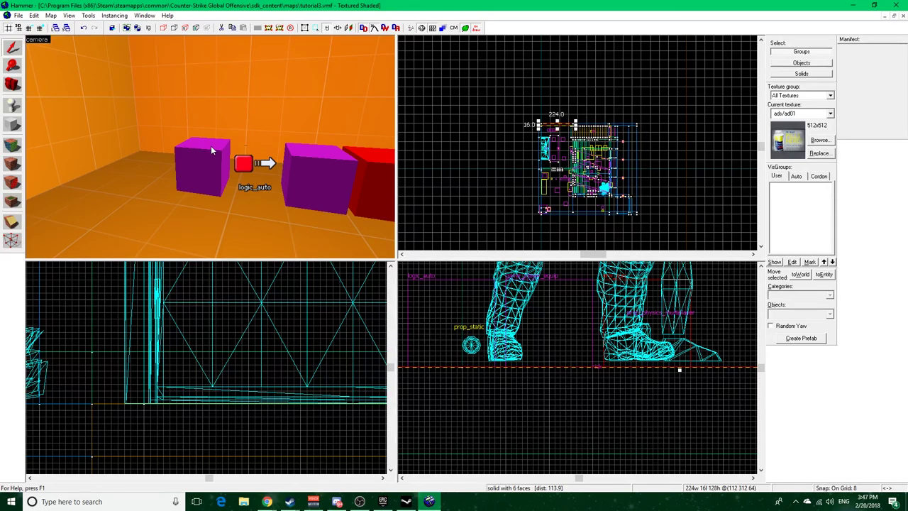
pyautogui.doubleClick(211, 151)
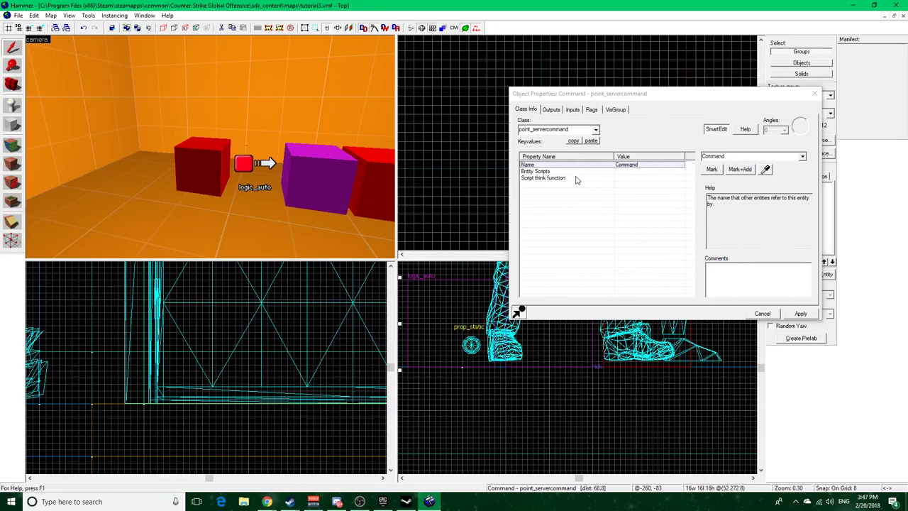
pyautogui.click(552, 119)
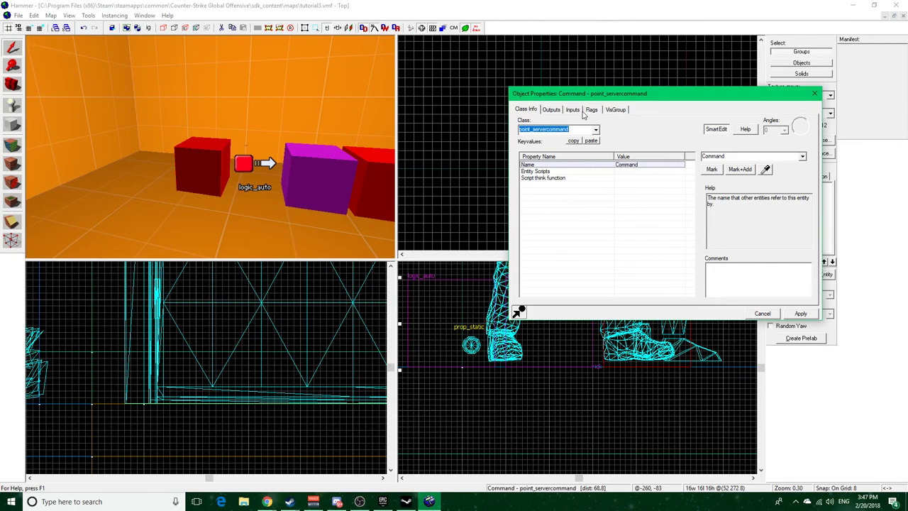
pyautogui.click(552, 110)
pyautogui.click(591, 110)
pyautogui.click(525, 110)
# Compare the logic_auto's outputs with the point_servercommand they target, and check the input options of the OnBackgroundMap output
pyautogui.click(265, 145)
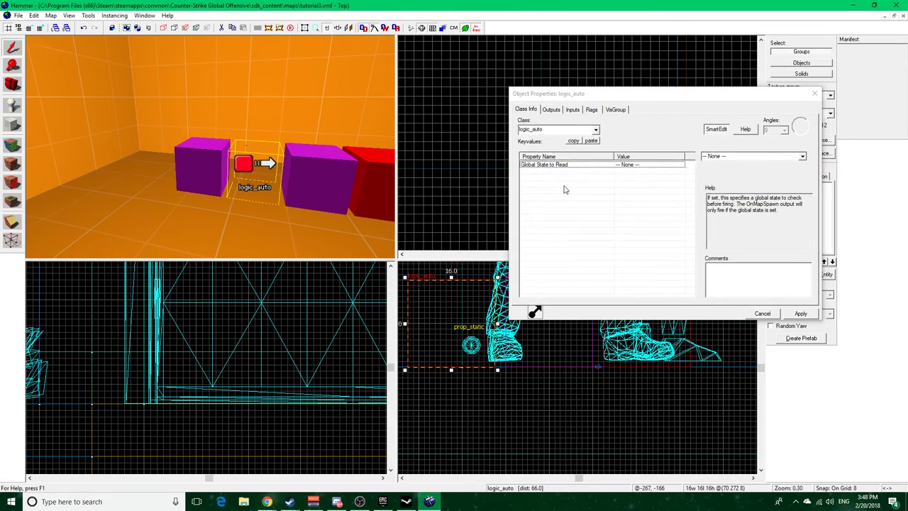
pyautogui.click(558, 111)
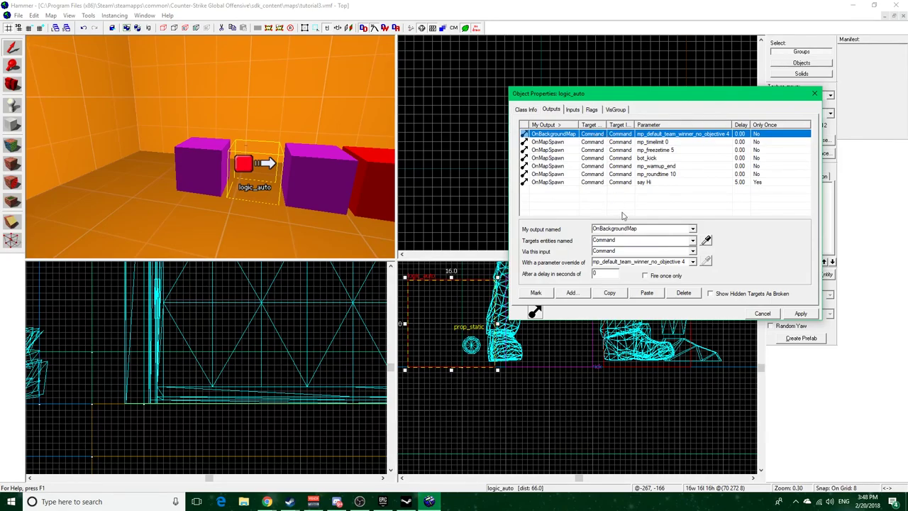
pyautogui.click(225, 174)
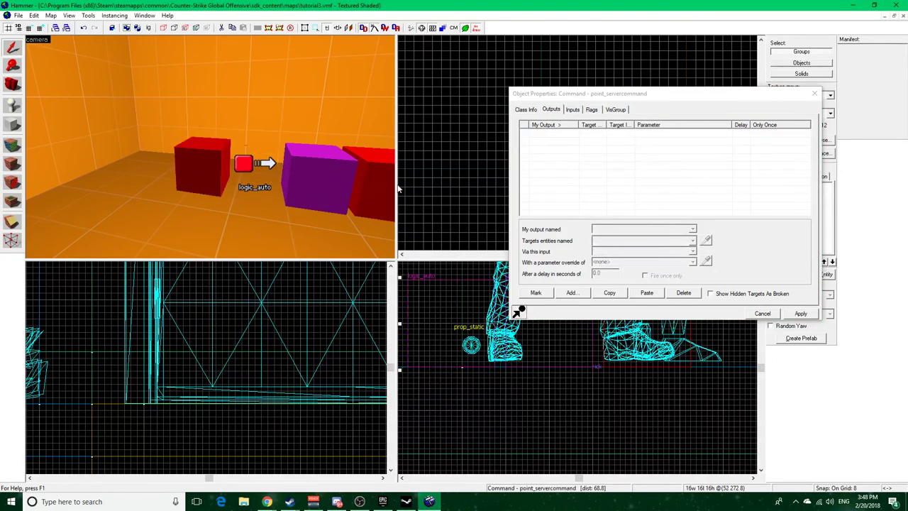
pyautogui.click(525, 110)
pyautogui.click(244, 164)
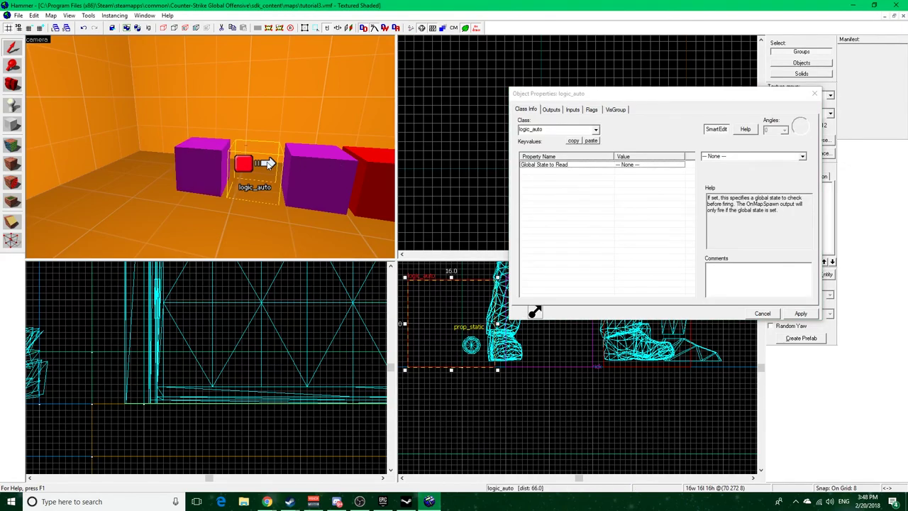
pyautogui.click(551, 110)
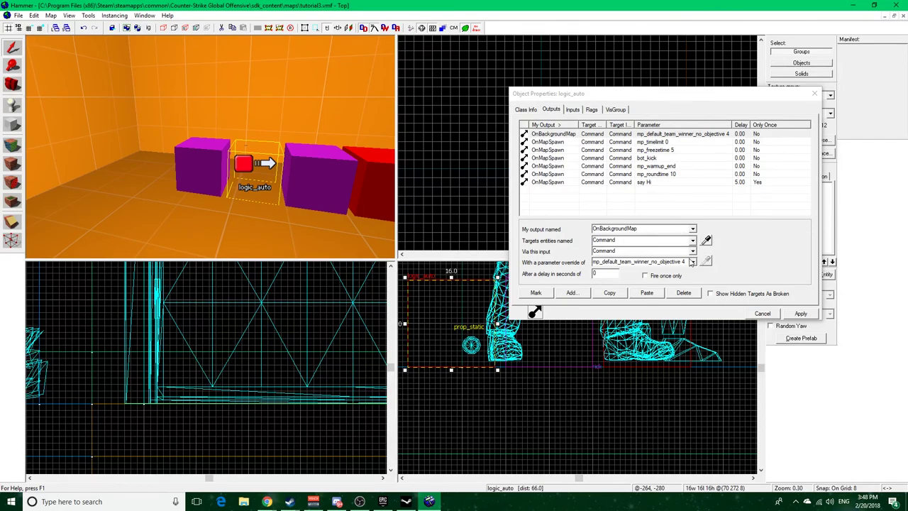
pyautogui.click(693, 252)
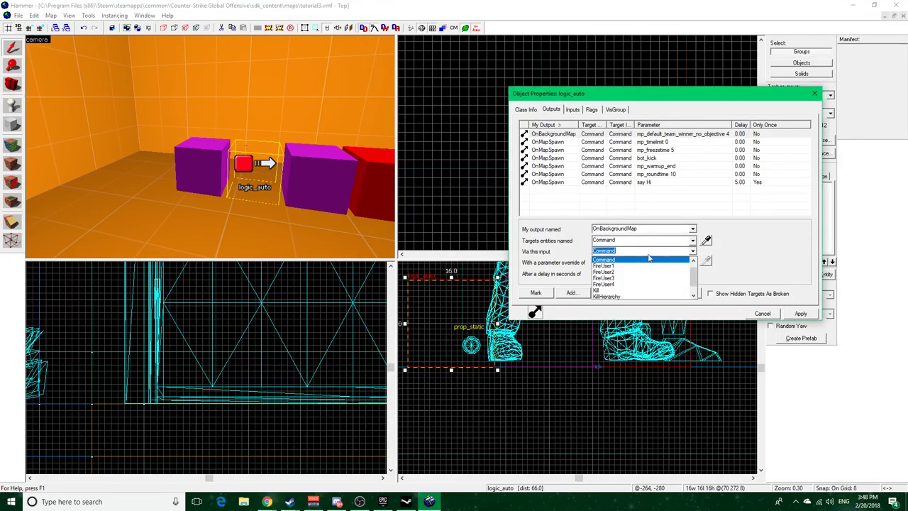
pyautogui.click(619, 260)
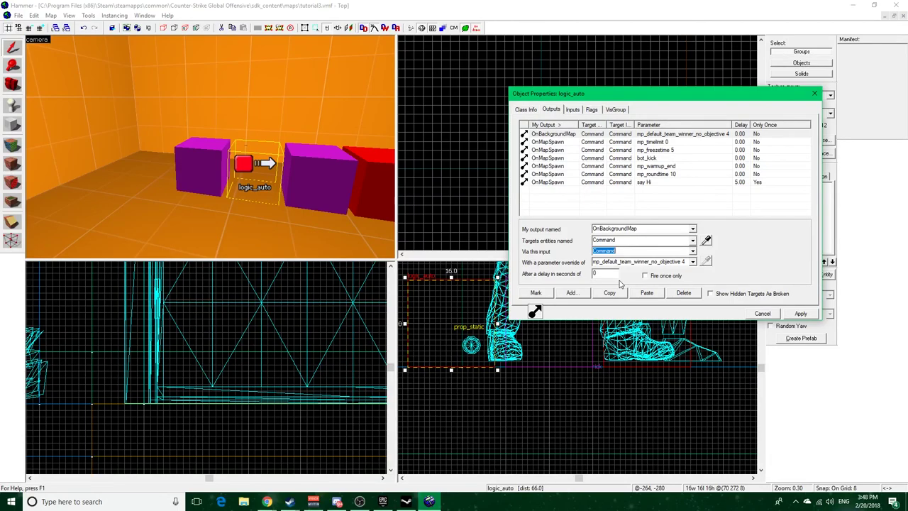
# Review the logic_auto's say Hi, mp_default_team_winner_no_objective, mp_timelimit, mp_freezetime and bot_kick outputs, and close its properties
pyautogui.click(655, 183)
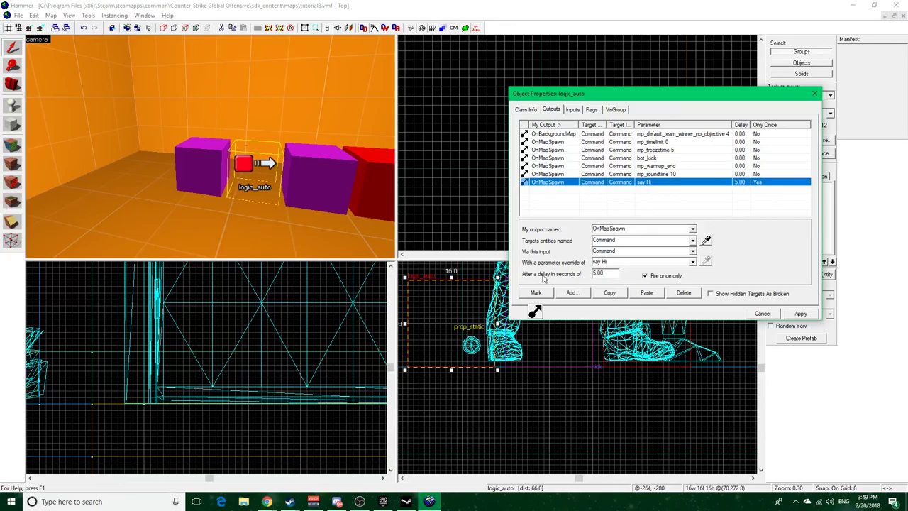
pyautogui.click(706, 134)
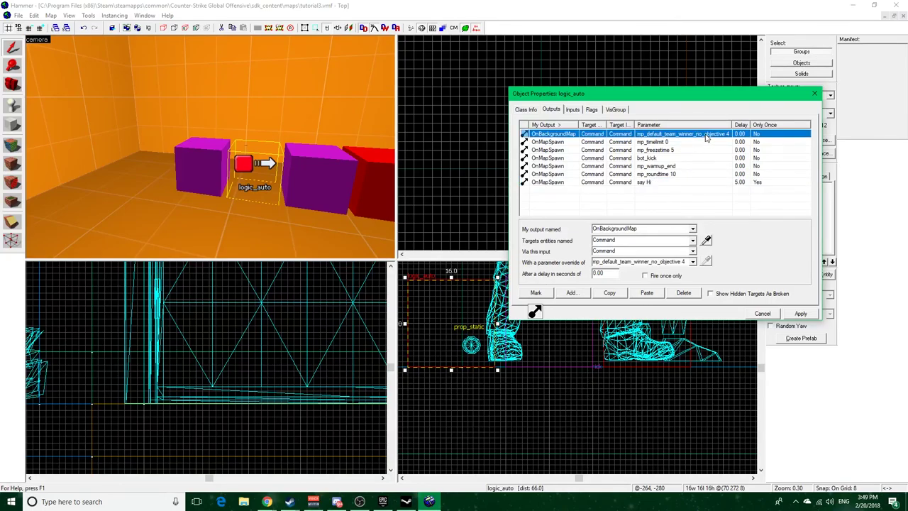
pyautogui.click(678, 142)
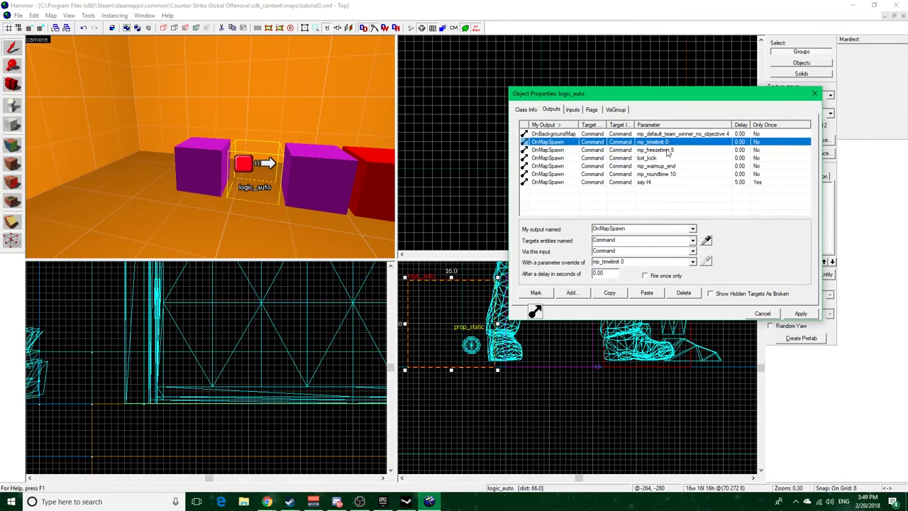
pyautogui.click(667, 151)
pyautogui.click(671, 158)
pyautogui.click(685, 151)
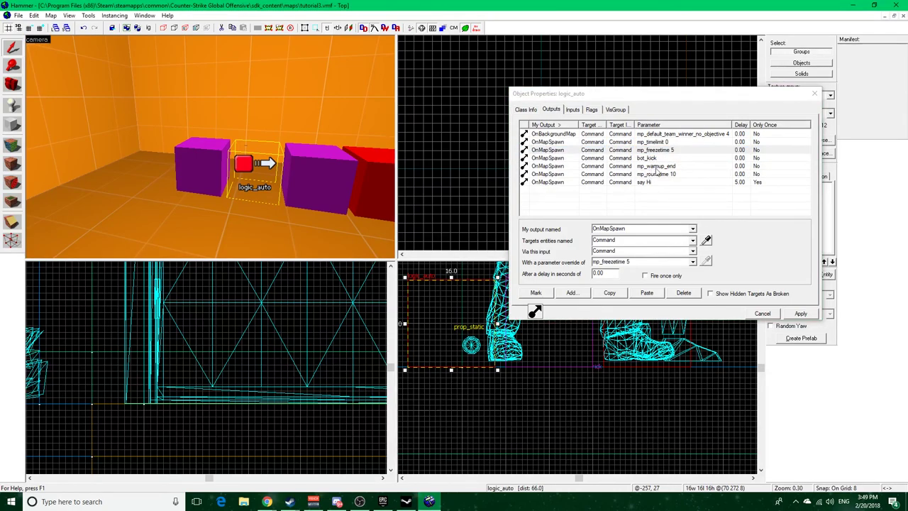
pyautogui.click(685, 143)
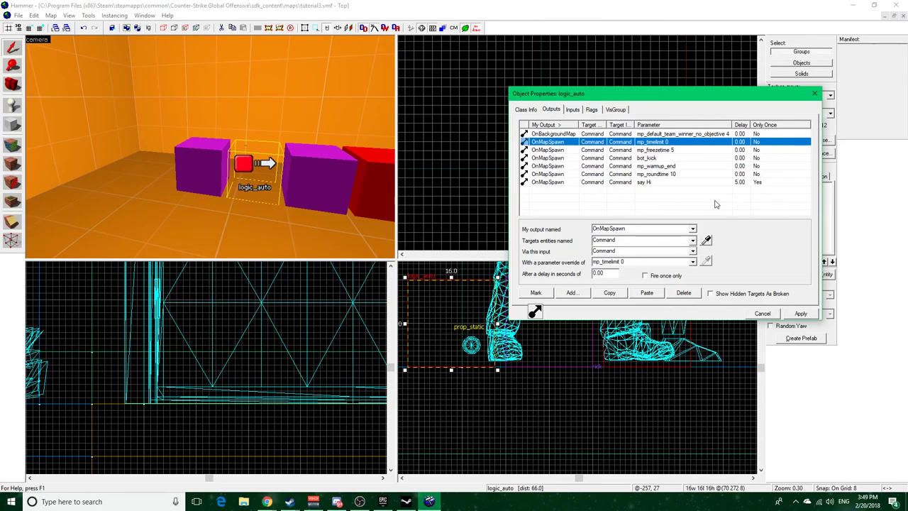
pyautogui.click(815, 93)
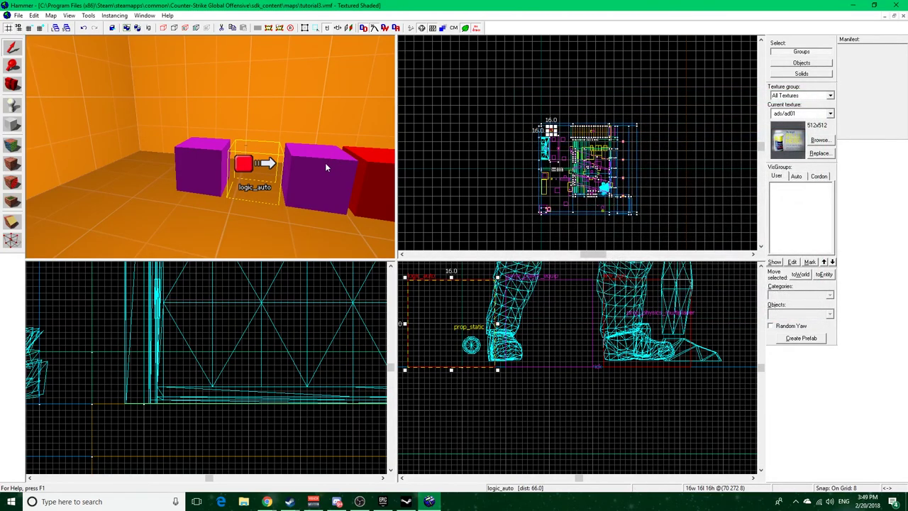
# Inspect the game_player_equip entity's weapon_knife key, with and without SmartEdit, and its flags, and close its properties
pyautogui.doubleClick(327, 167)
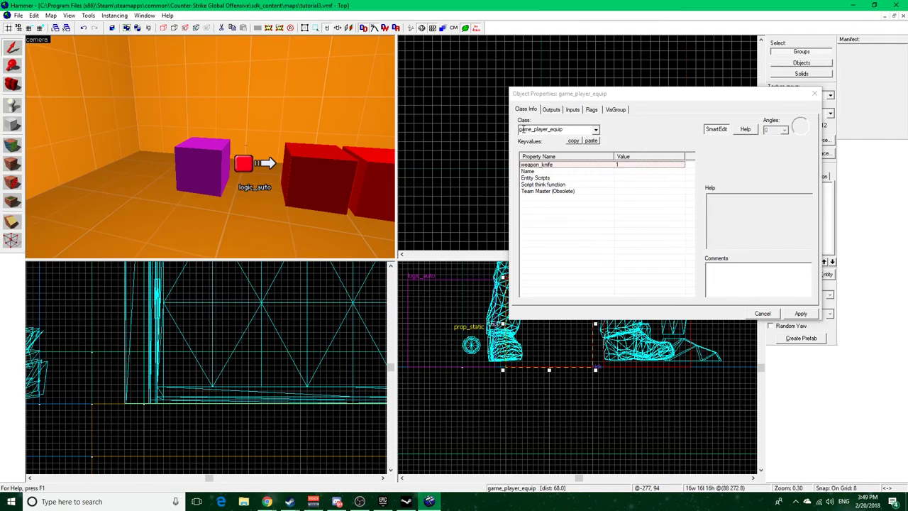
pyautogui.click(718, 130)
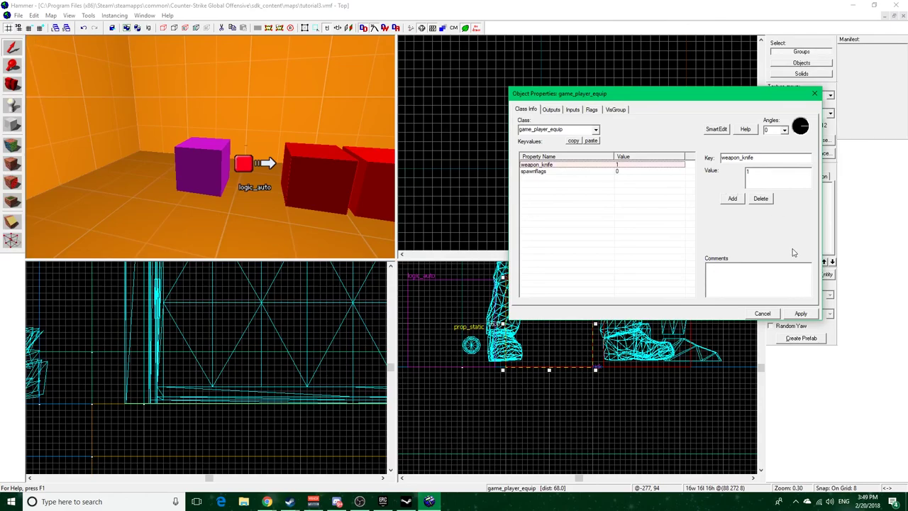
pyautogui.click(718, 130)
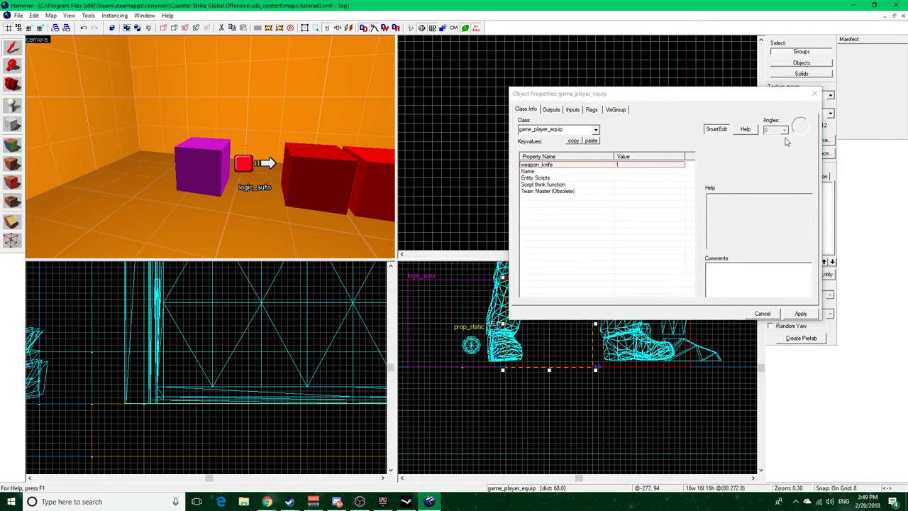
pyautogui.click(596, 109)
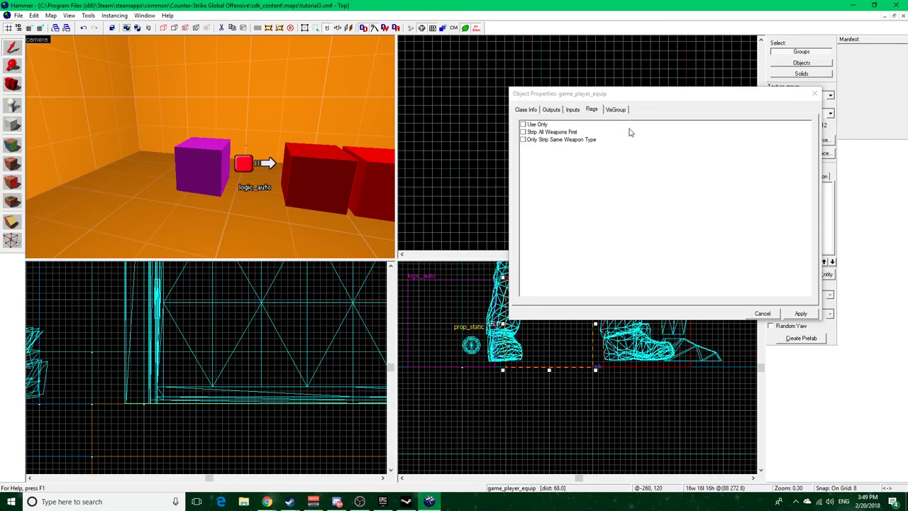
pyautogui.click(528, 111)
pyautogui.click(815, 94)
# Move along the entity row, open the env_sun's properties to identify it, and close them
pyautogui.press('z')
pyautogui.press('d')
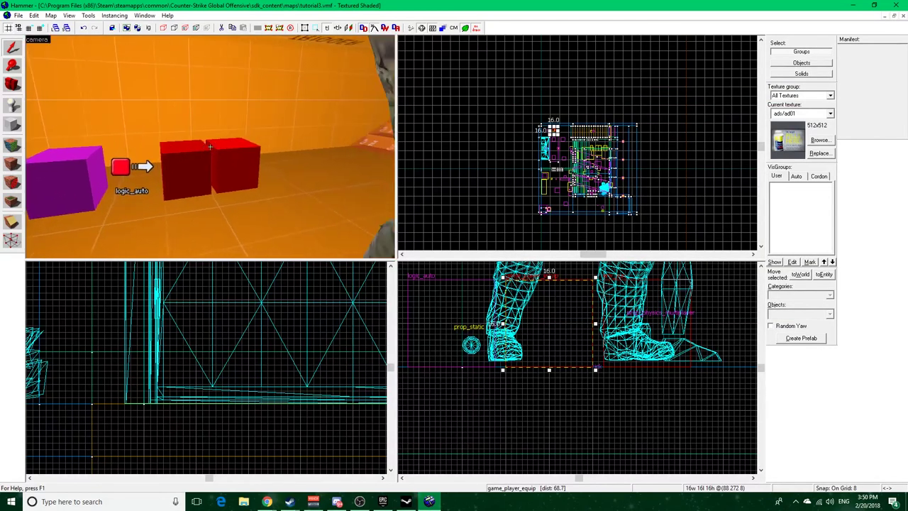
pyautogui.press('z')
pyautogui.doubleClick(216, 147)
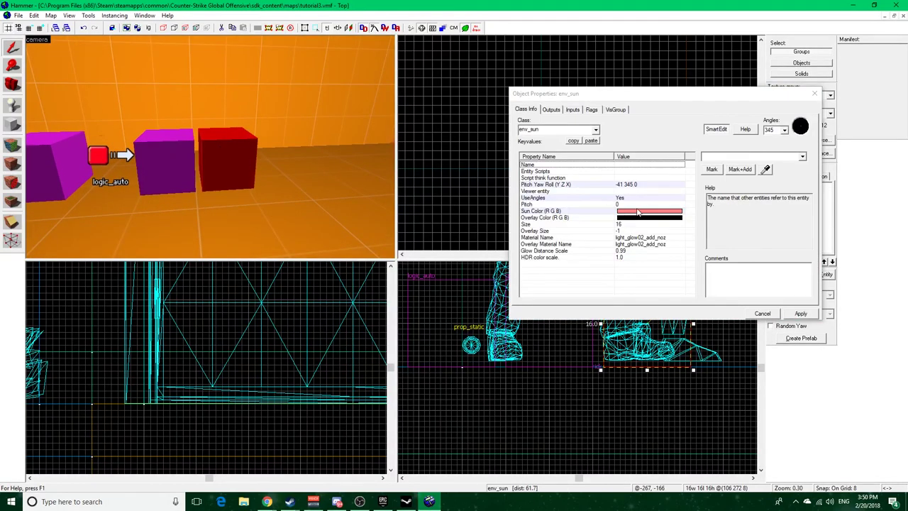
pyautogui.click(814, 94)
# Fly to the water cooler, open the properties of its surrounding func_button, and close them
pyautogui.press('z')
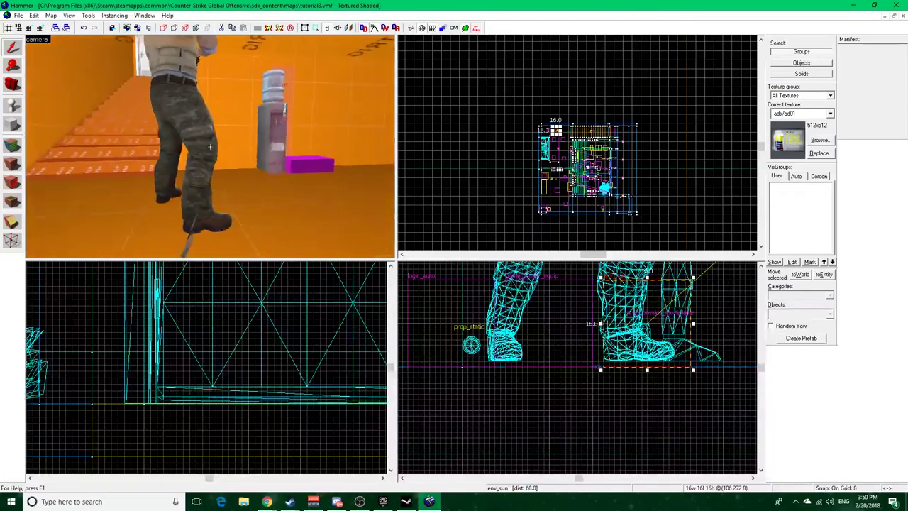
pyautogui.press('w')
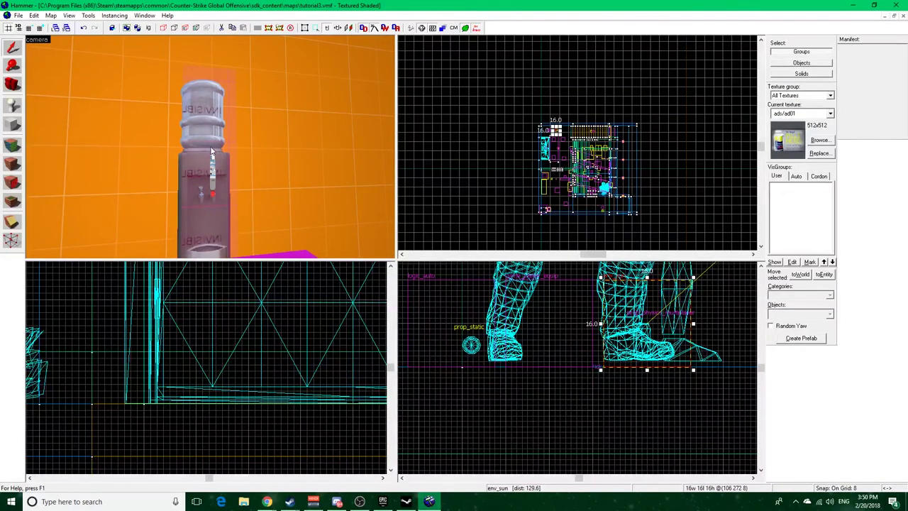
pyautogui.press('z')
pyautogui.press('w')
pyautogui.press('d')
pyautogui.press('s')
pyautogui.press('s')
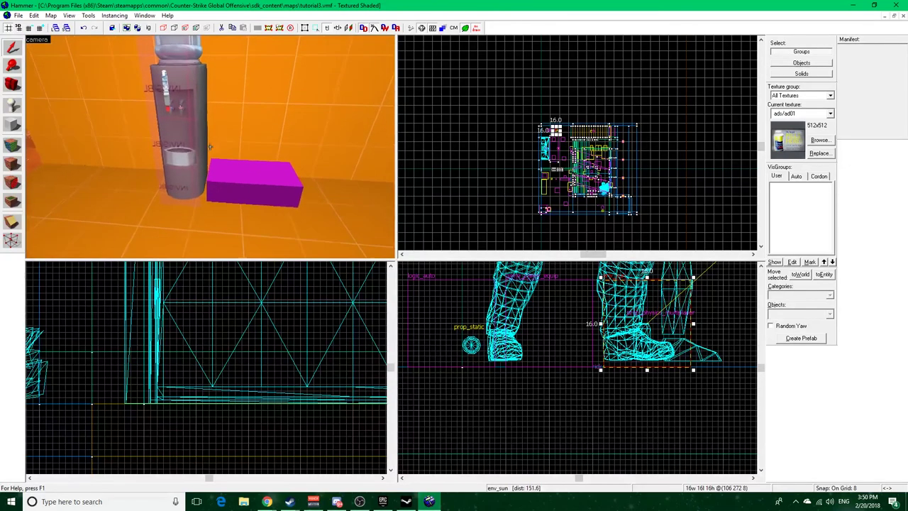
pyautogui.press('w')
pyautogui.press('Up')
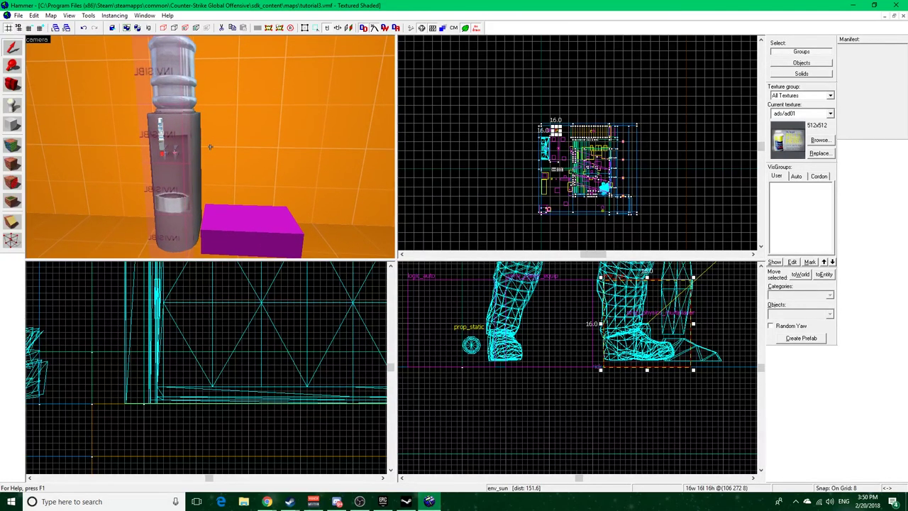
pyautogui.doubleClick(166, 133)
pyautogui.click(814, 93)
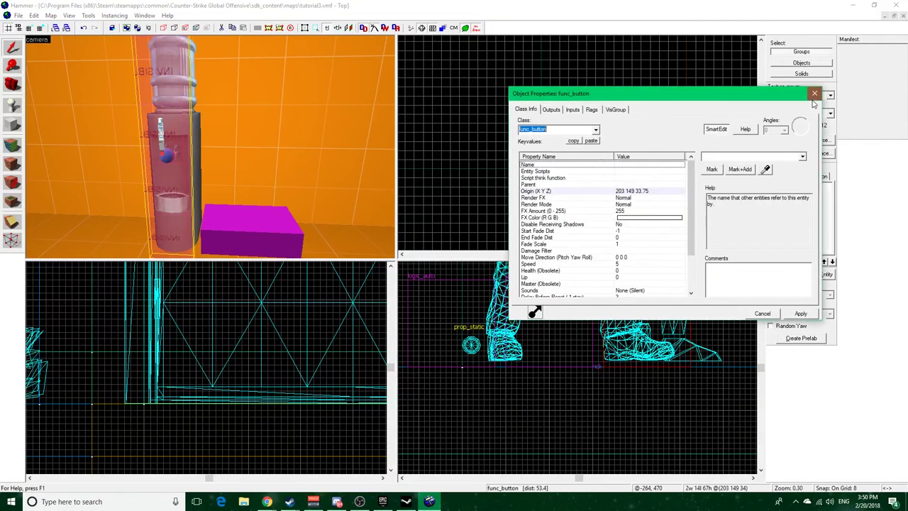
# Open the properties of the weapon_healthshot on the water cooler, and examine the available weapon classes and its flags
pyautogui.doubleClick(161, 136)
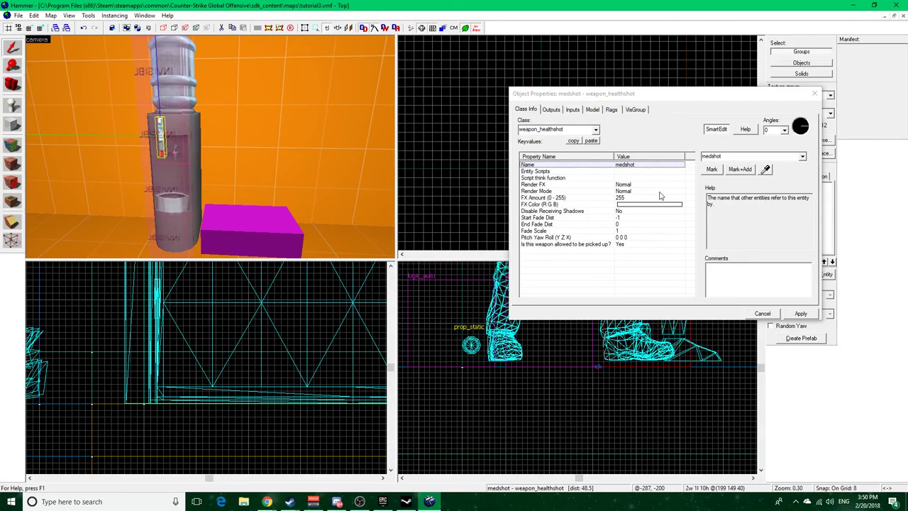
pyautogui.click(596, 130)
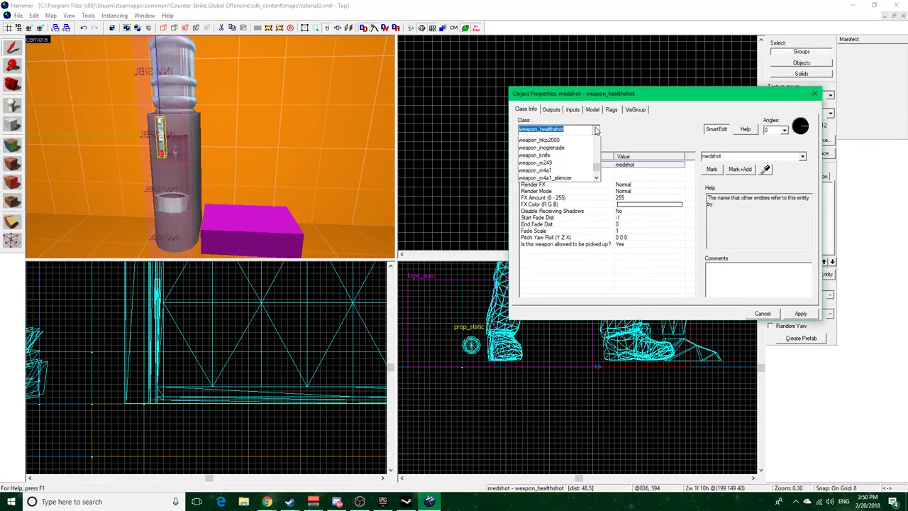
pyautogui.click(616, 136)
pyautogui.click(596, 129)
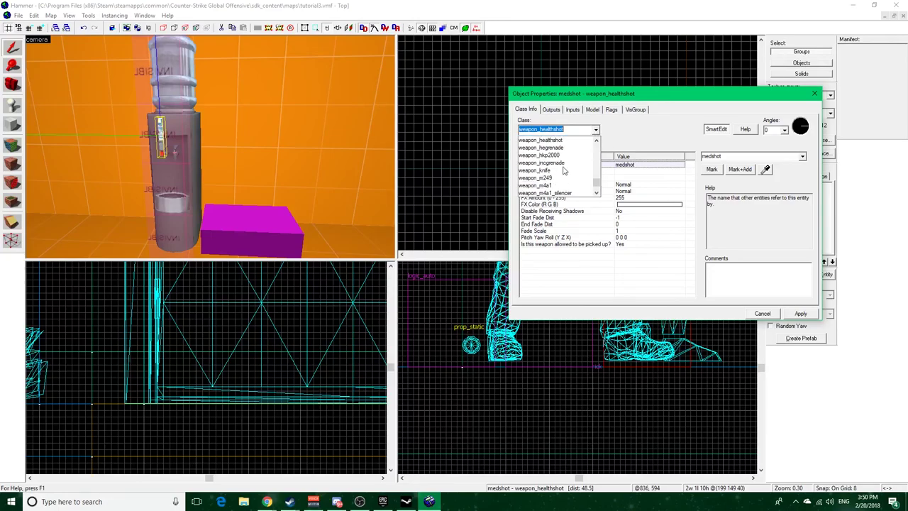
pyautogui.click(632, 140)
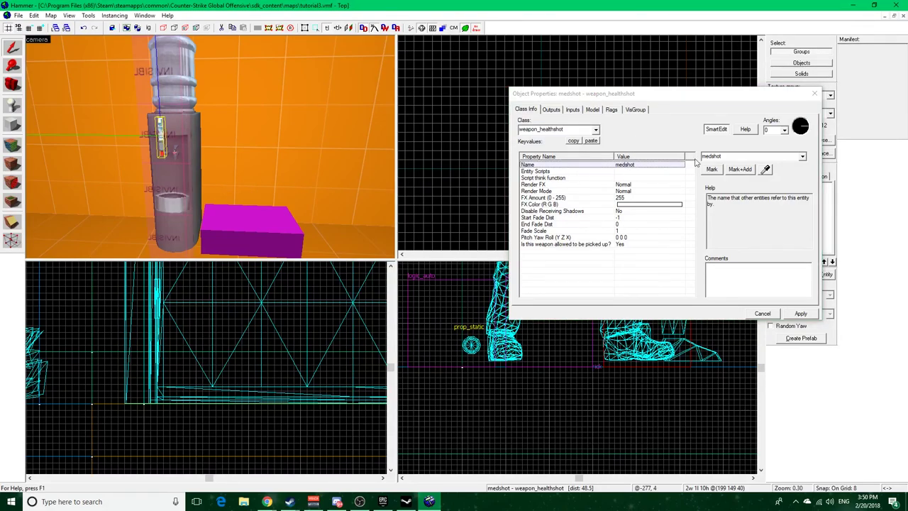
pyautogui.click(614, 110)
pyautogui.click(526, 109)
# Show the properties of the point_template entity beside the water cooler and examine its Template 1 entry
pyautogui.click(257, 230)
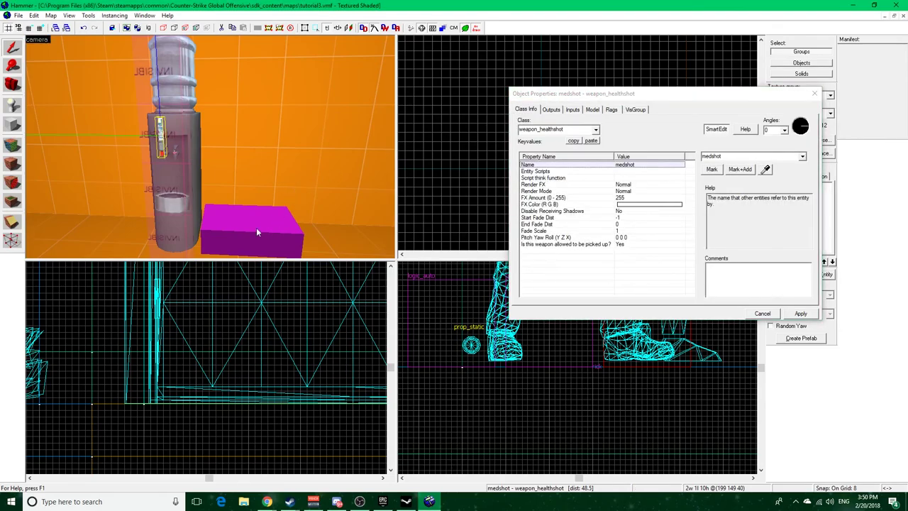
pyautogui.click(217, 232)
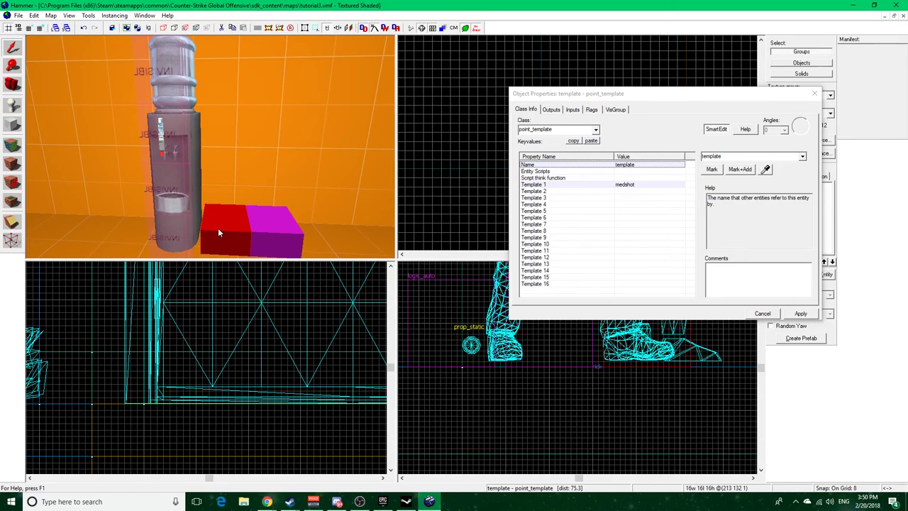
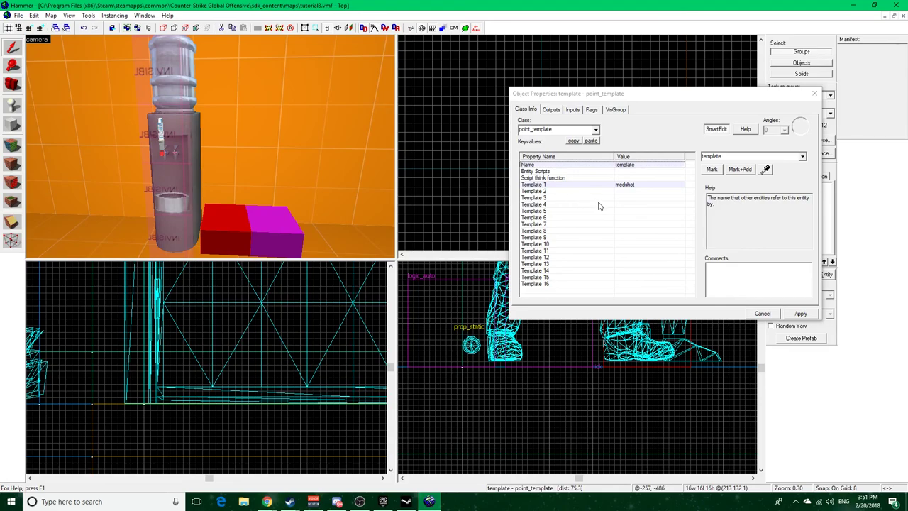
# Examine the env_entity_maker's properties beside the water cooler, and show the outputs of the cooler's func_button
pyautogui.click(275, 226)
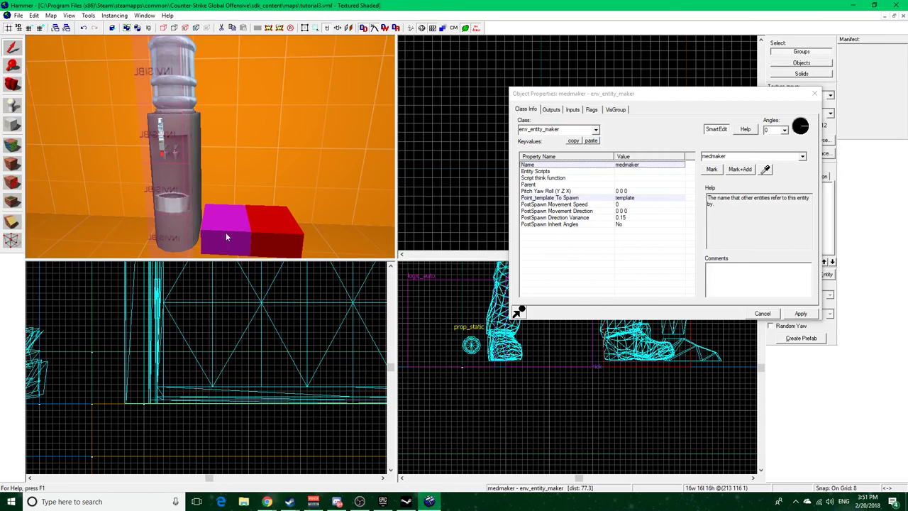
pyautogui.click(181, 135)
pyautogui.click(551, 109)
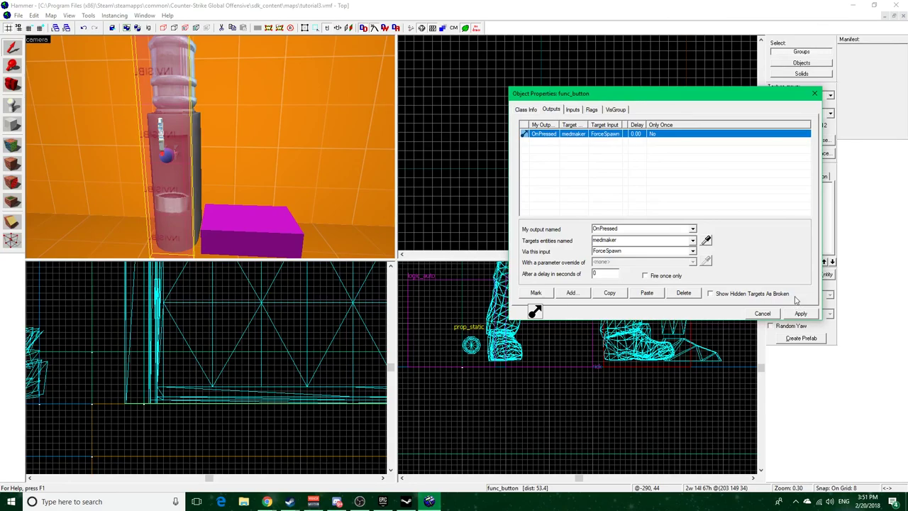
# Examine the func_button's keyvalues down to Delay Before Reset, and close its properties
pyautogui.click(526, 110)
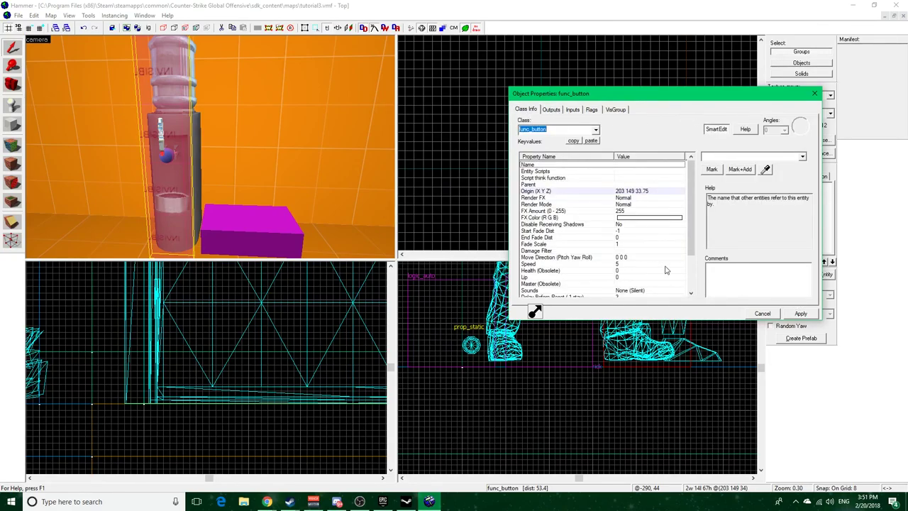
pyautogui.scroll(-3, 667, 274)
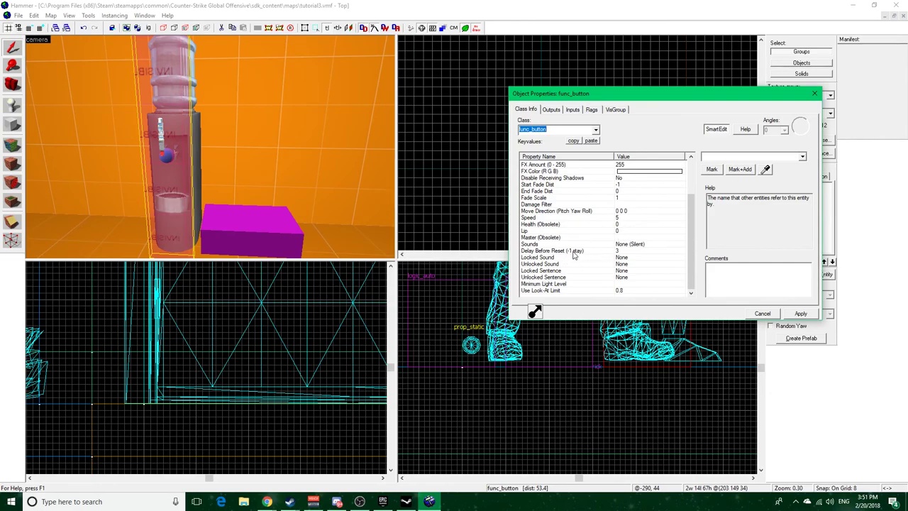
pyautogui.click(814, 93)
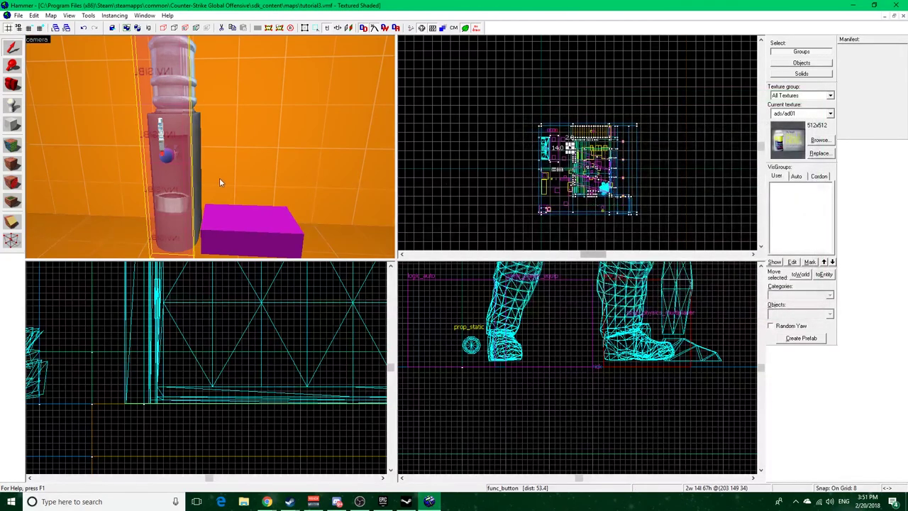
# Fly through the rooms to the ladder in the corridor, open the metal ladder prop_static's properties, and close them
pyautogui.press('z')
pyautogui.press('s')
pyautogui.press('d')
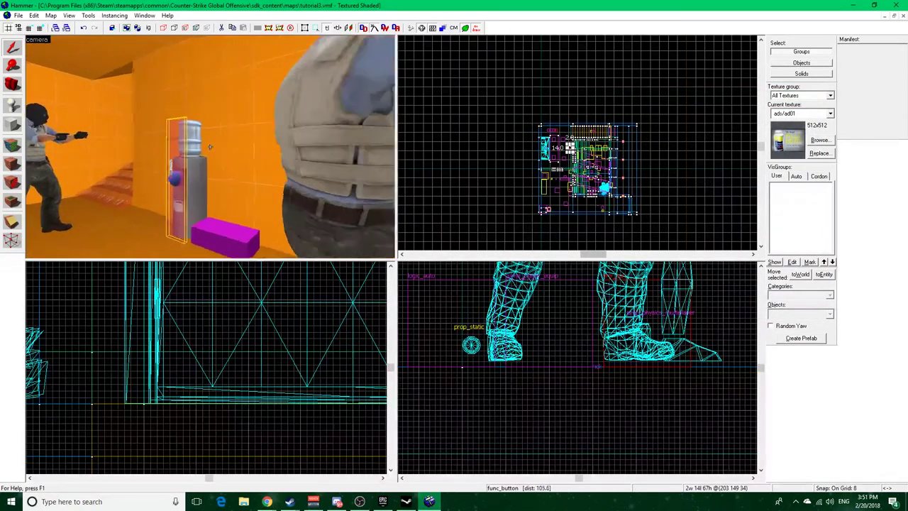
pyautogui.press('w')
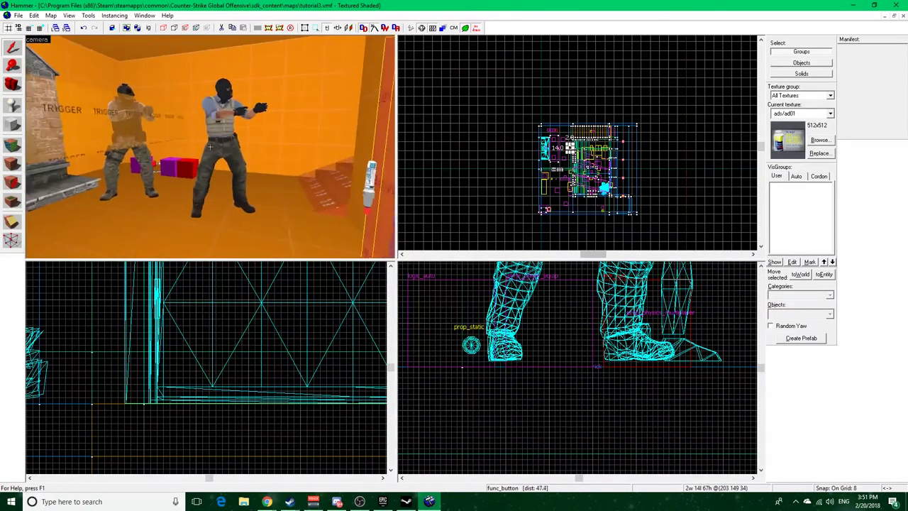
pyautogui.press('d')
pyautogui.press('w')
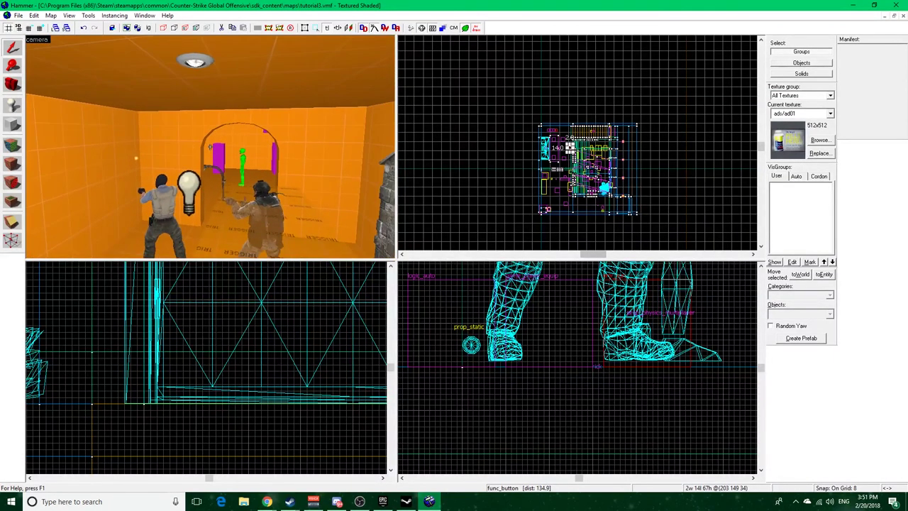
pyautogui.press('w')
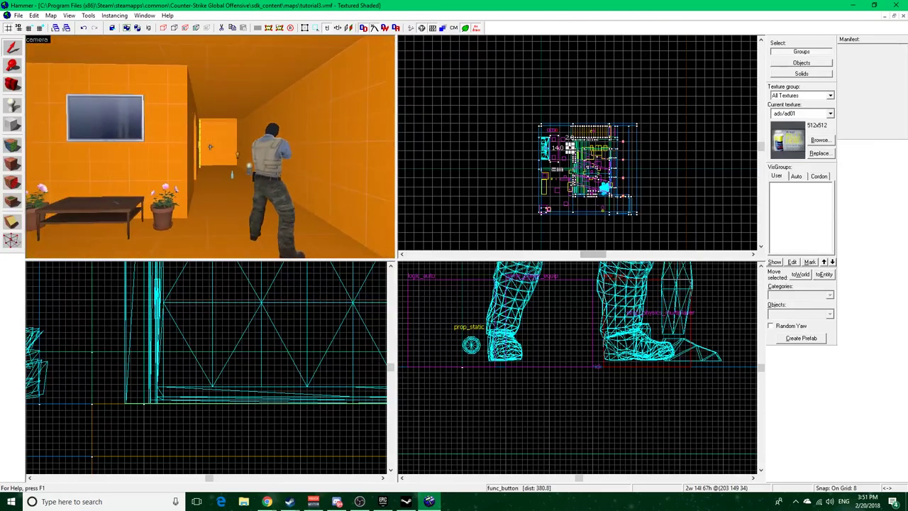
pyautogui.press('w')
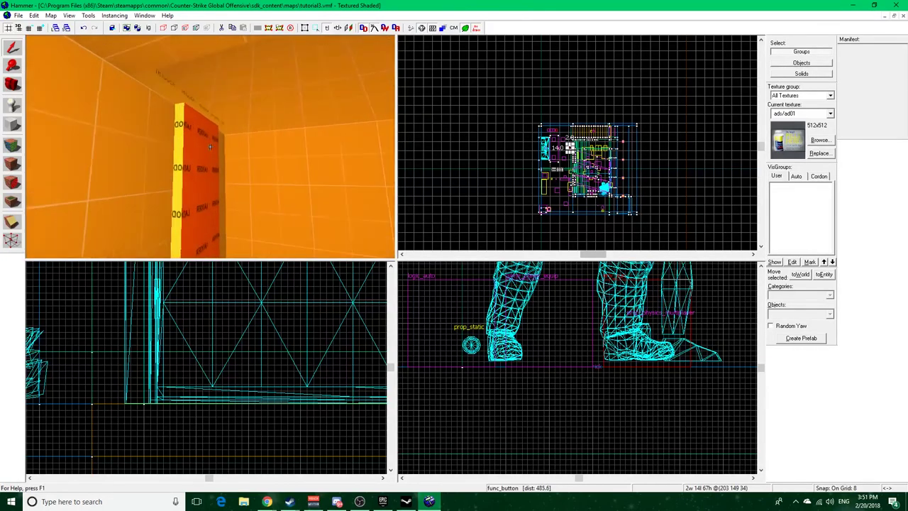
pyautogui.press('w')
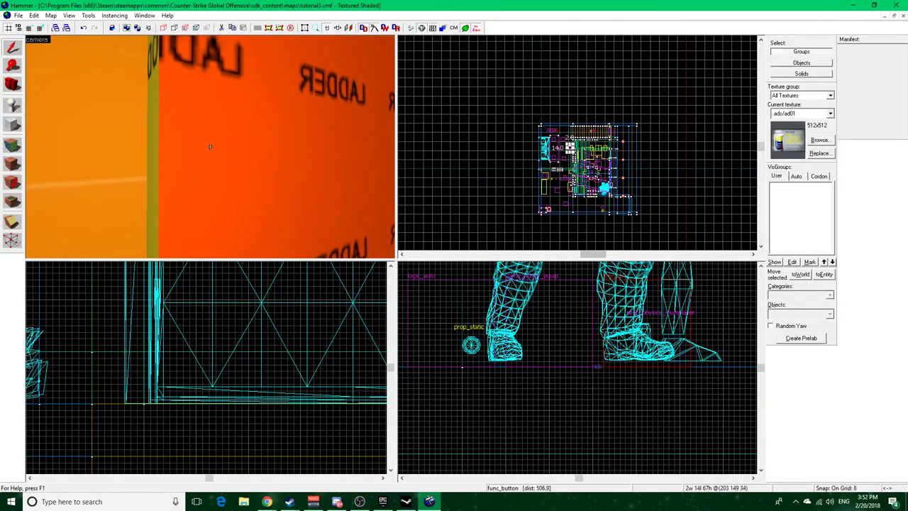
pyautogui.press('z')
pyautogui.doubleClick(211, 147)
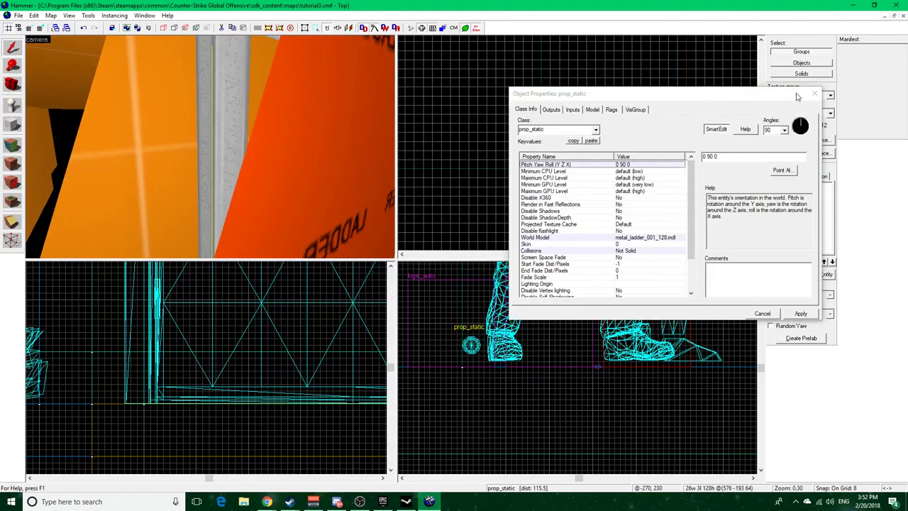
pyautogui.click(816, 92)
# Fly back along the corridor to the fireplace room and run the map
pyautogui.press('z')
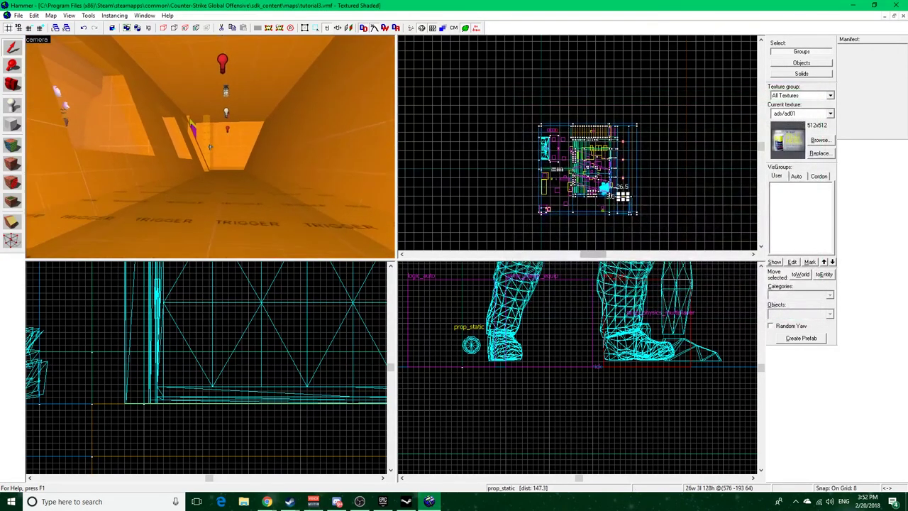
pyautogui.press('w')
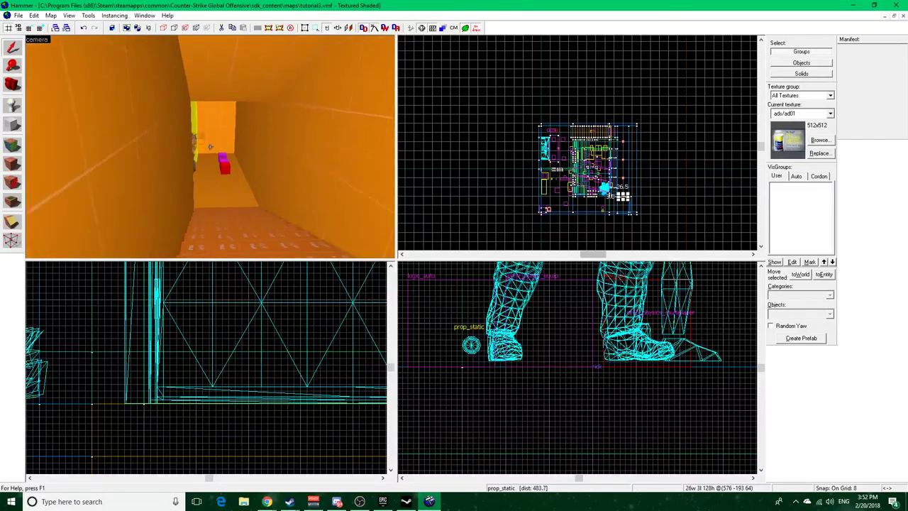
pyautogui.press('z')
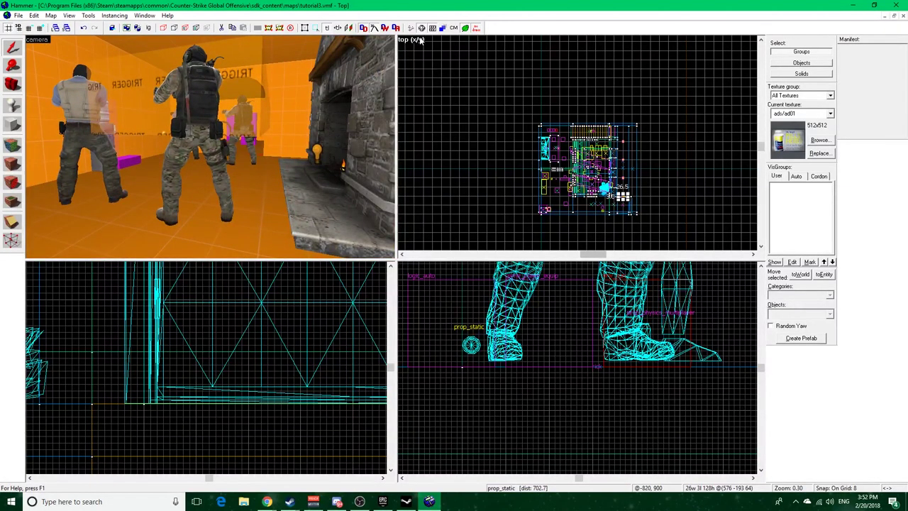
pyautogui.press('F9')
pyautogui.click(519, 304)
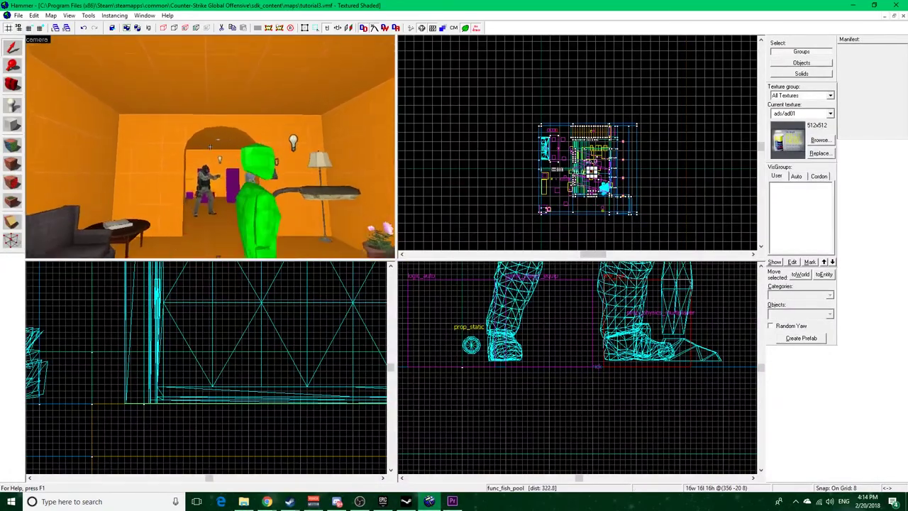
# Fly to the fireplace, open the env_fire's properties, and look through the neighbouring entity classes without changing the class
pyautogui.press('w')
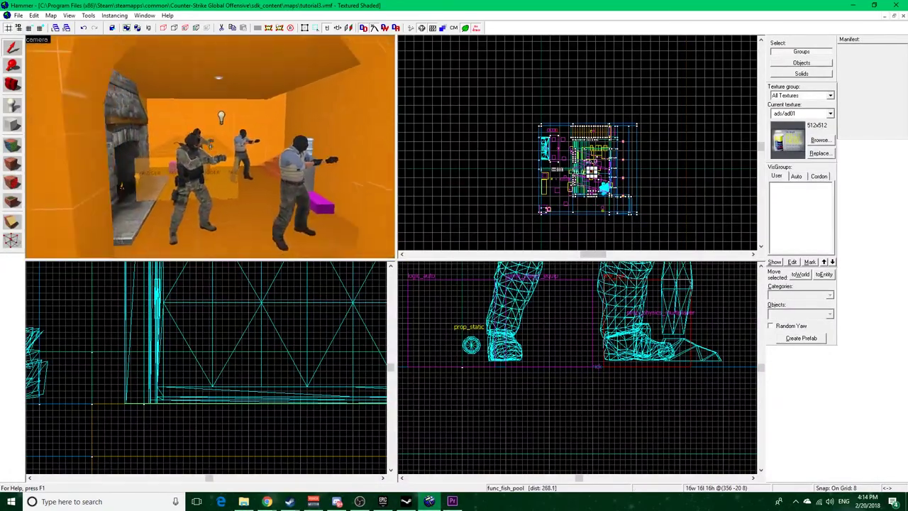
pyautogui.press('w')
pyautogui.press('z')
pyautogui.doubleClick(203, 146)
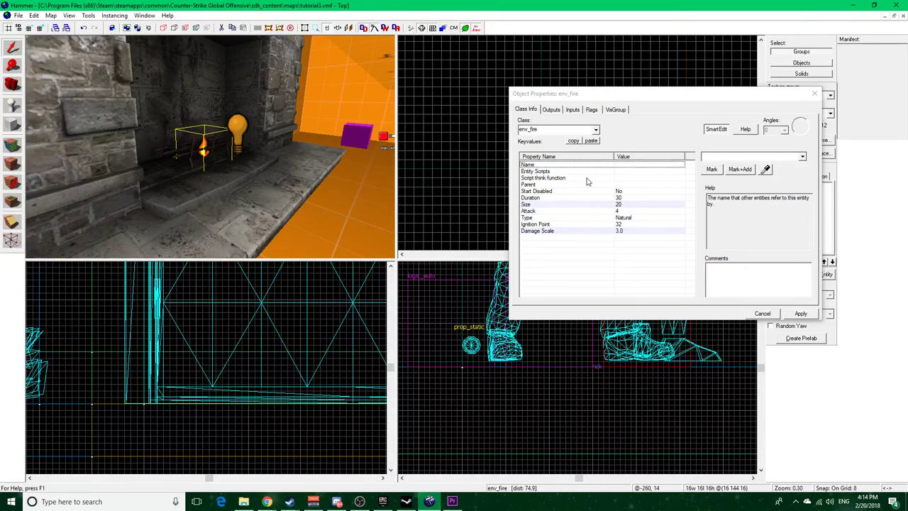
pyautogui.click(589, 128)
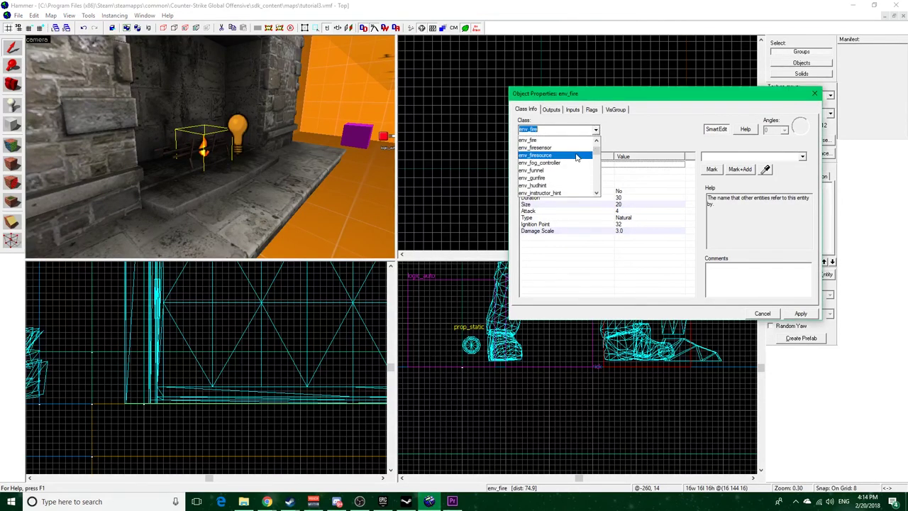
pyautogui.click(630, 142)
pyautogui.click(595, 132)
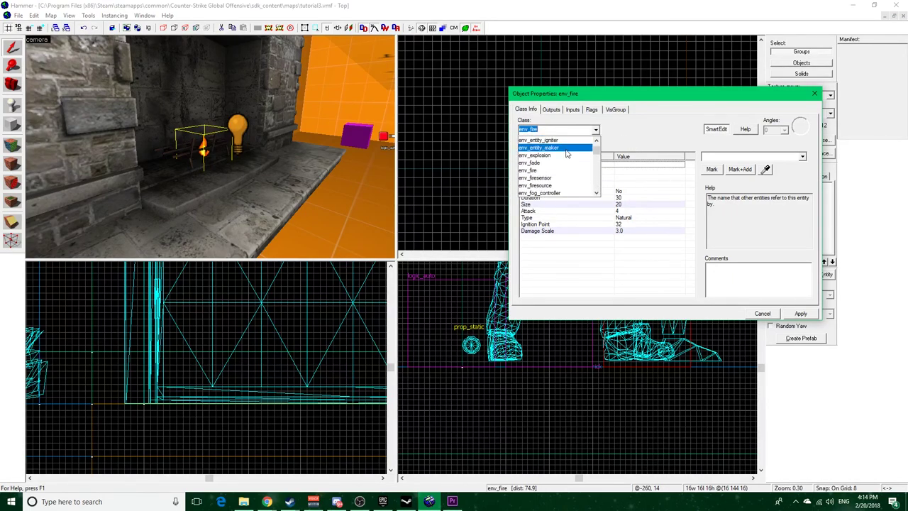
pyautogui.click(651, 152)
# Examine the env_fire's Duration and Size keyvalues with their help text, and check its flags
pyautogui.click(617, 204)
pyautogui.click(619, 198)
pyautogui.click(558, 207)
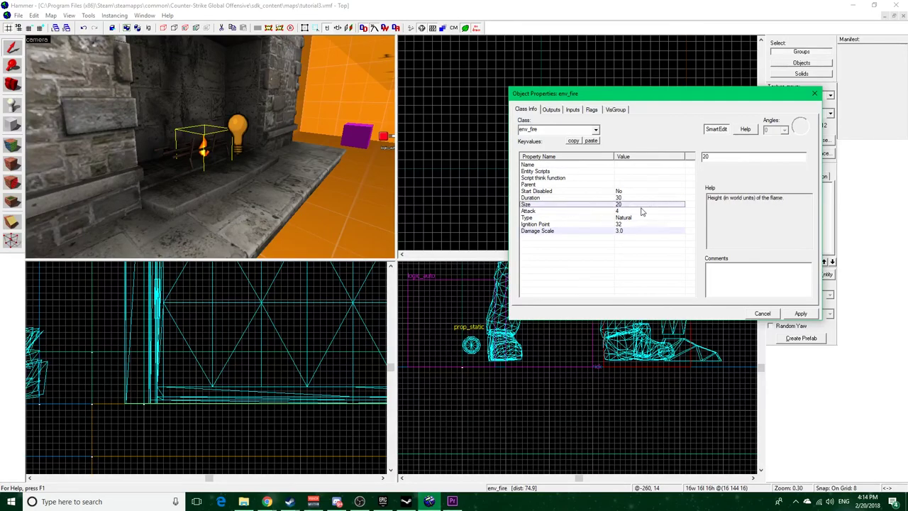
pyautogui.moveTo(723, 201); pyautogui.dragTo(793, 201)
pyautogui.click(790, 215)
pyautogui.click(592, 113)
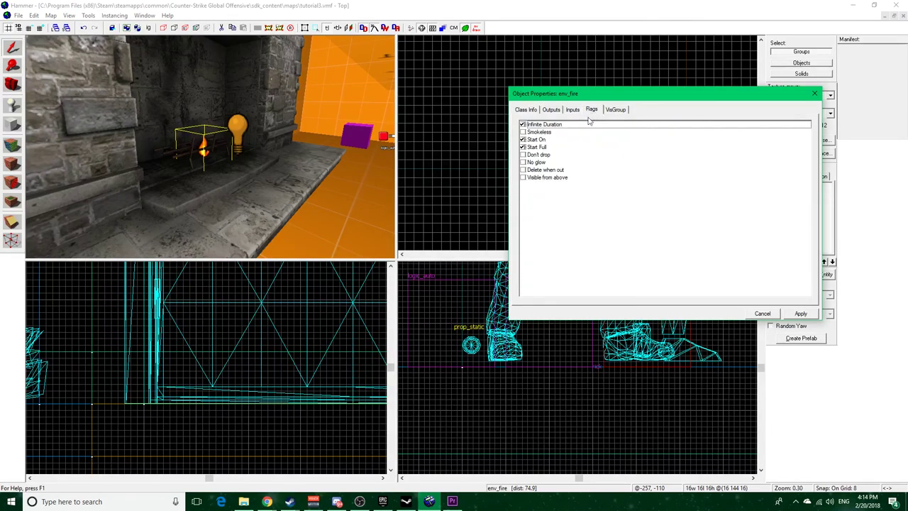
pyautogui.click(525, 111)
# Show the properties of the light entity beside the fire, and close them
pyautogui.click(241, 129)
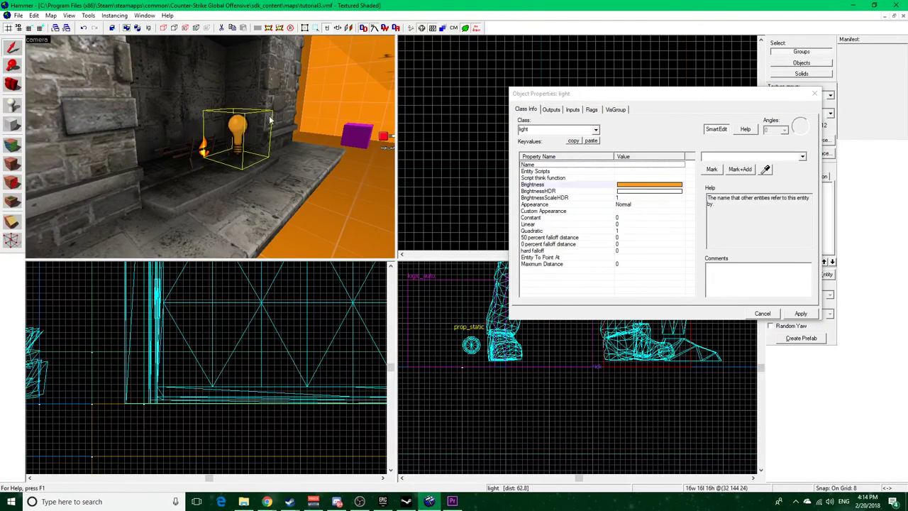
pyautogui.click(814, 93)
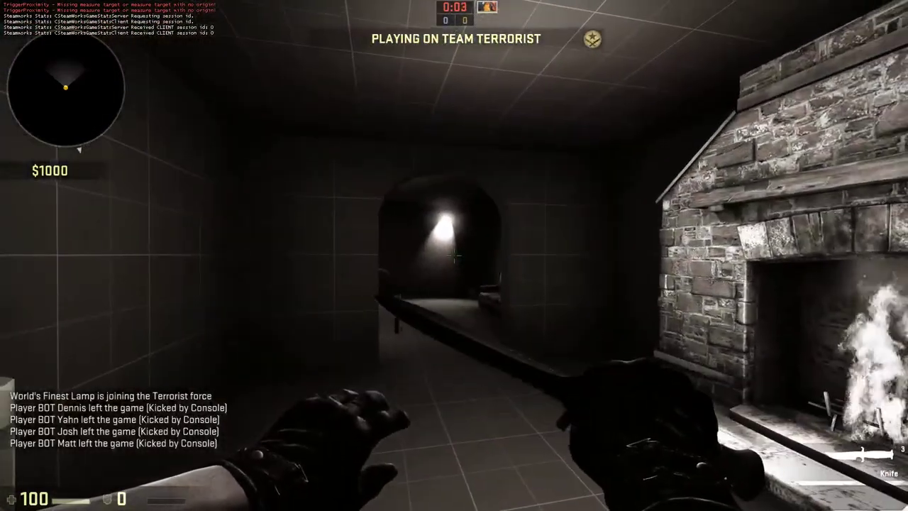
# In the map running in Counter-Strike: Global Offensive, inspect the knife, walk into the living room, and slash the floor near the can
pyautogui.press('f')
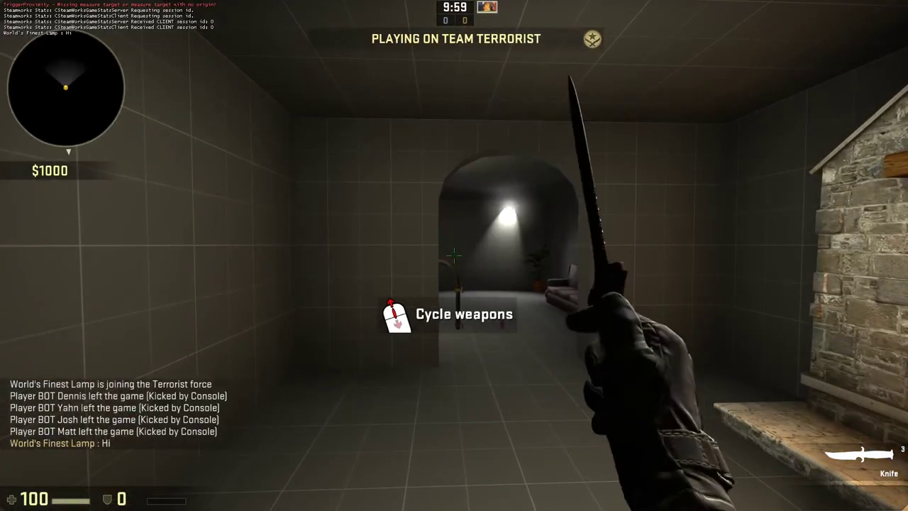
pyautogui.press('f')
pyautogui.press('w')
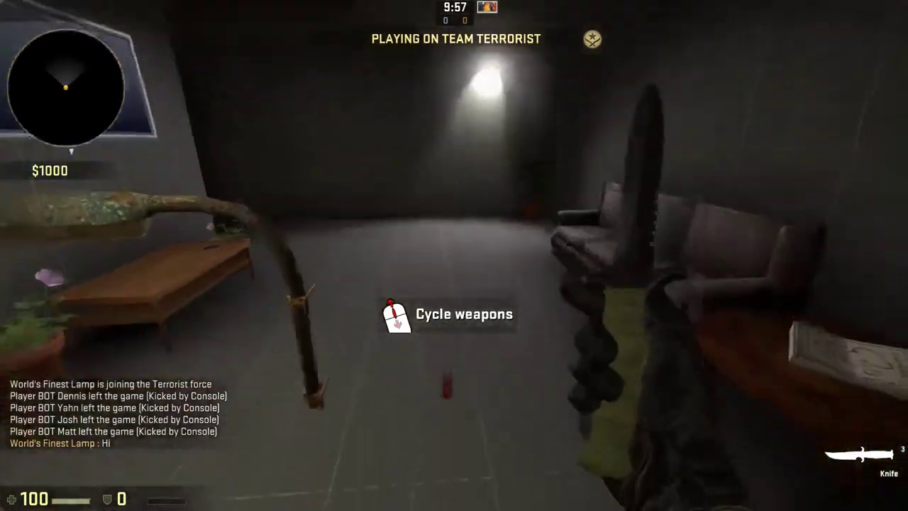
pyautogui.press('w')
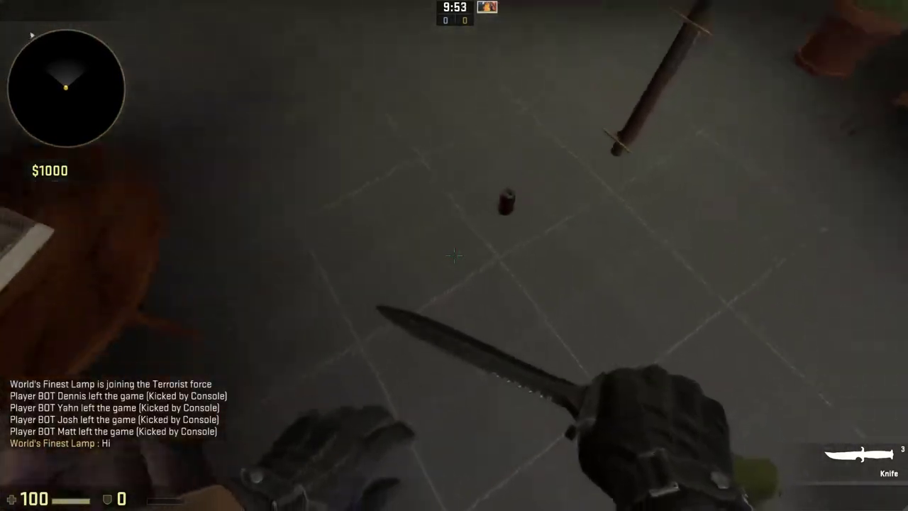
pyautogui.click(453, 255)
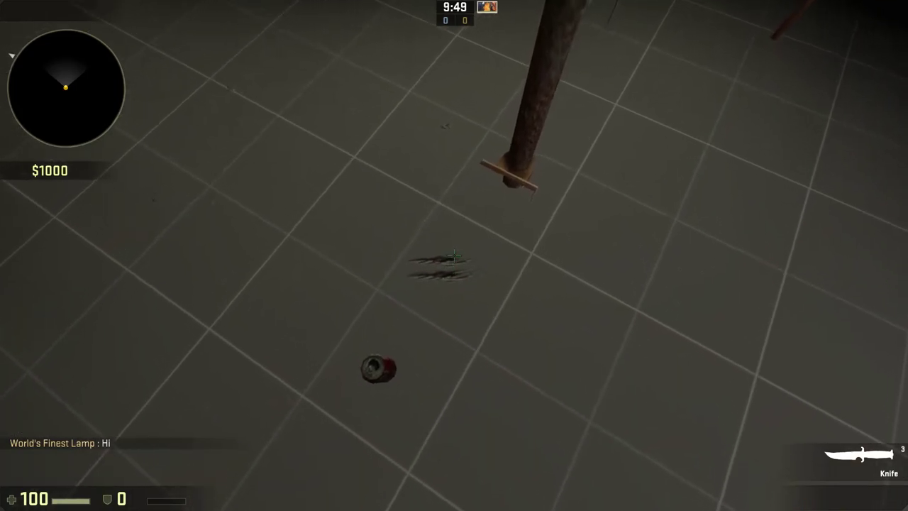
# Walk between the living room and the fireplace room to examine the fire, furniture and physics props in game
pyautogui.press('s')
pyautogui.press('w')
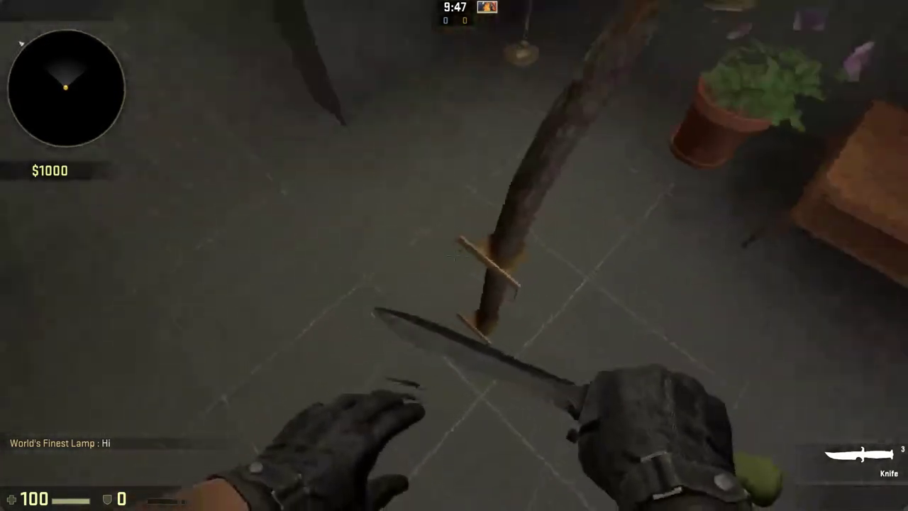
pyautogui.press('s')
pyautogui.press('w')
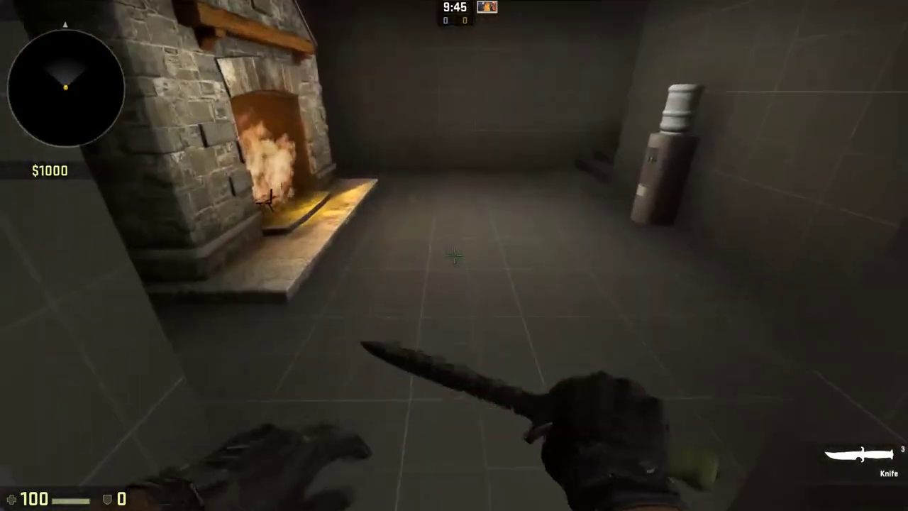
pyautogui.press('s')
pyautogui.press('w')
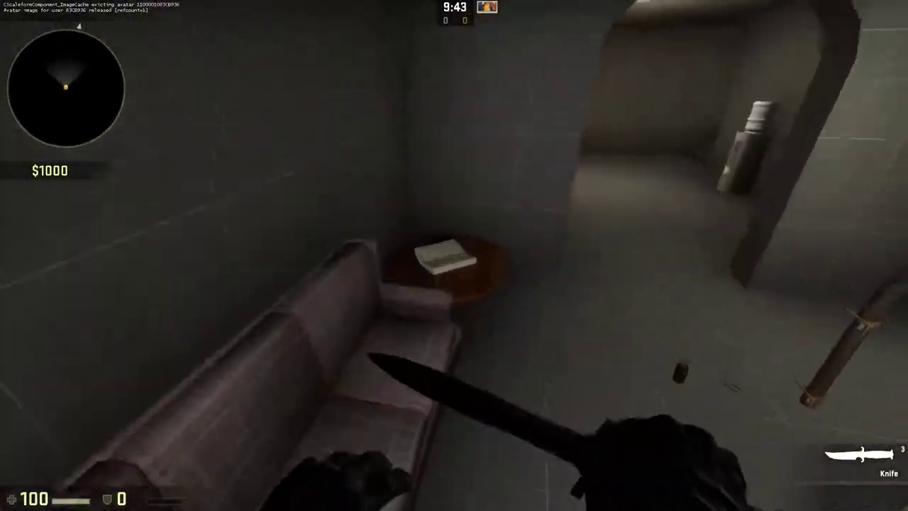
pyautogui.press('a')
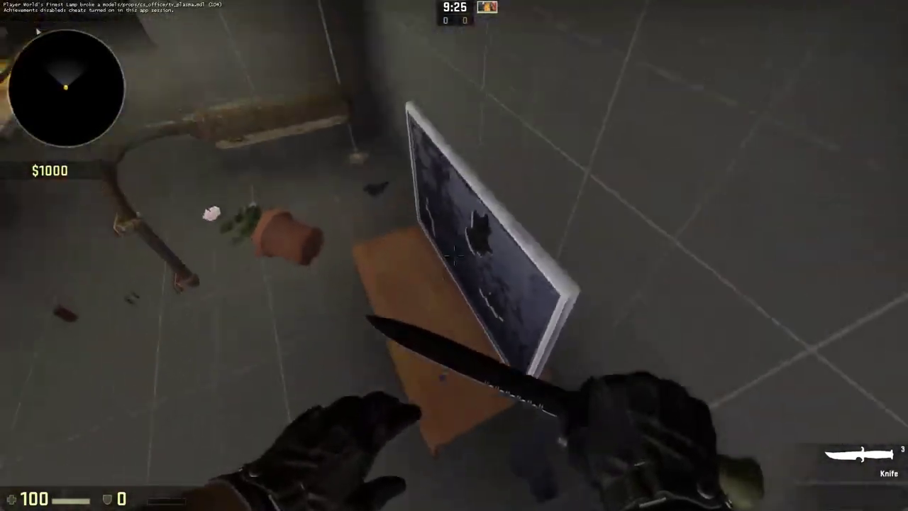
# Walk past the wall spotlight to the lantern-lit corridor and view the ladder and the bottle
pyautogui.press('w')
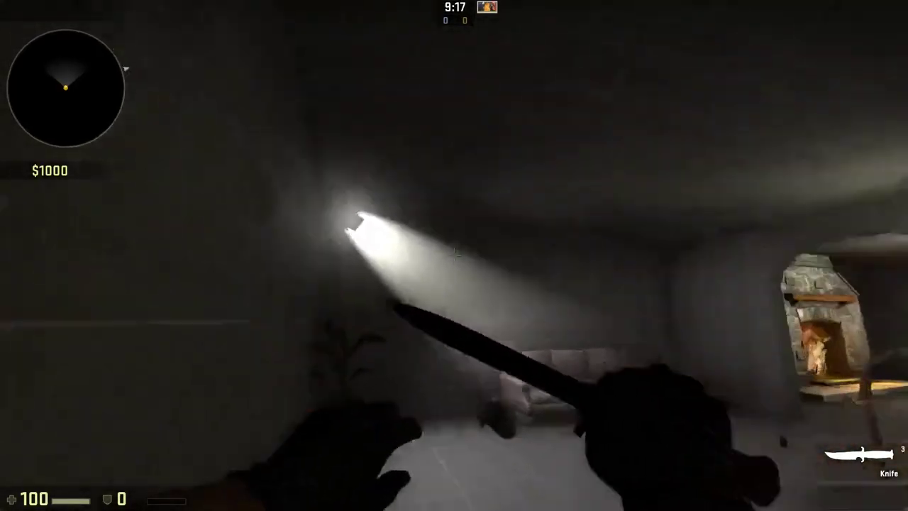
pyautogui.press('w')
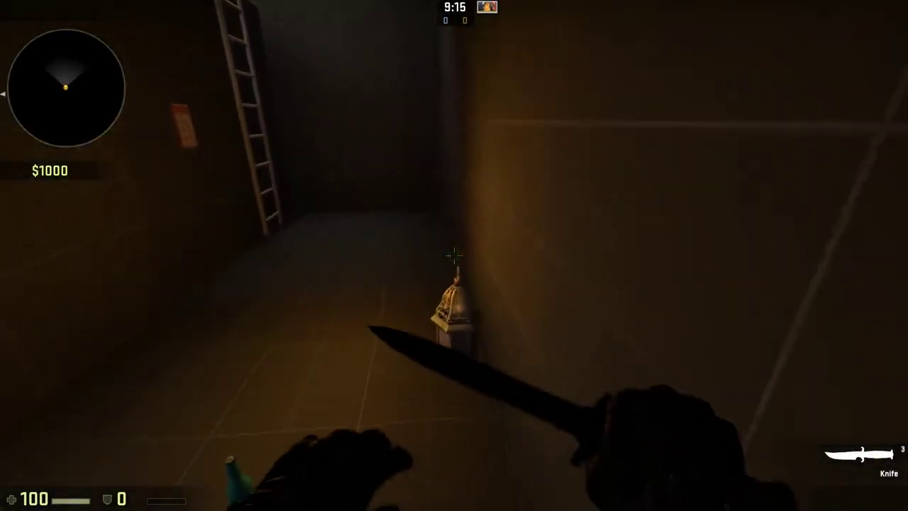
pyautogui.press('s')
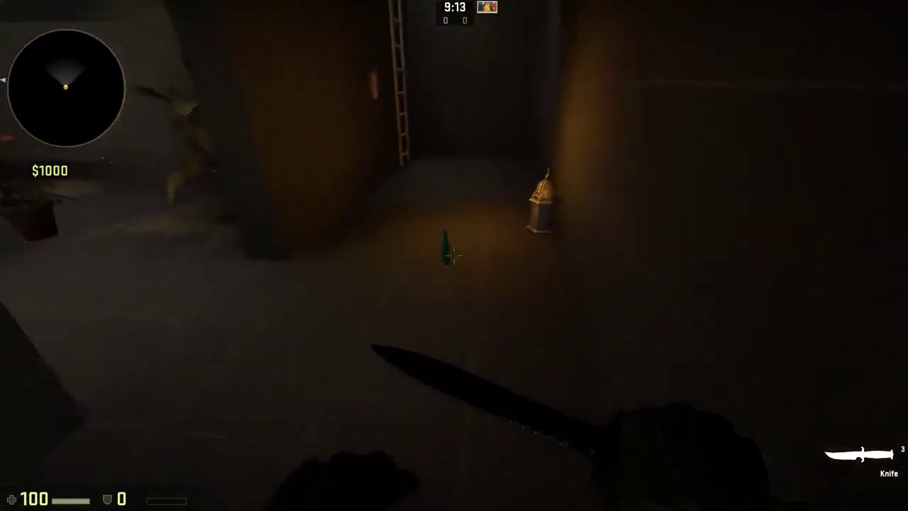
# Walk into the plant-filled courtyard and view the bench, the hanging cable and the arched windows with the red light
pyautogui.press('w')
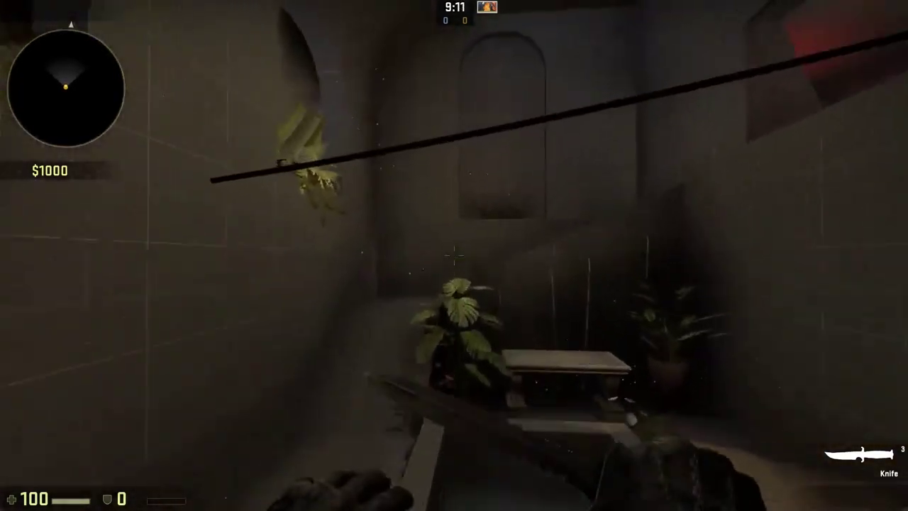
pyautogui.press('s')
pyautogui.click(454, 256)
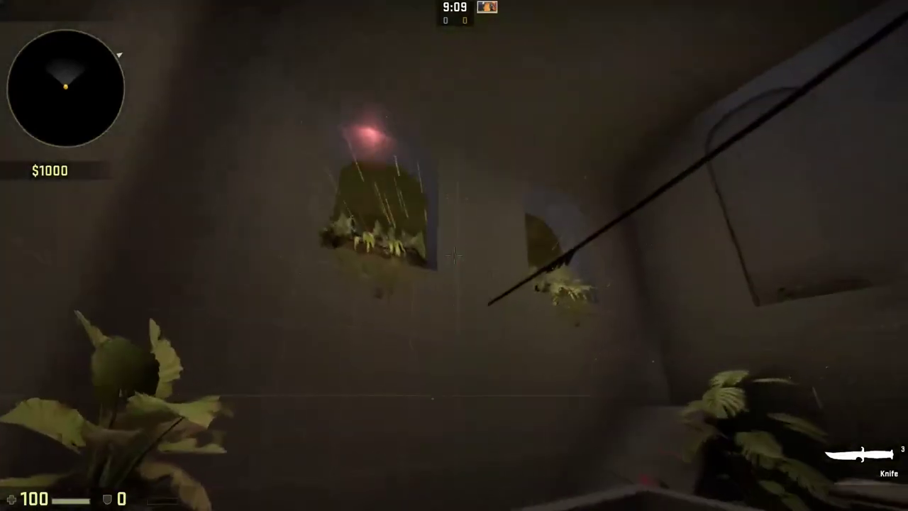
pyautogui.press('w')
pyautogui.press('space')
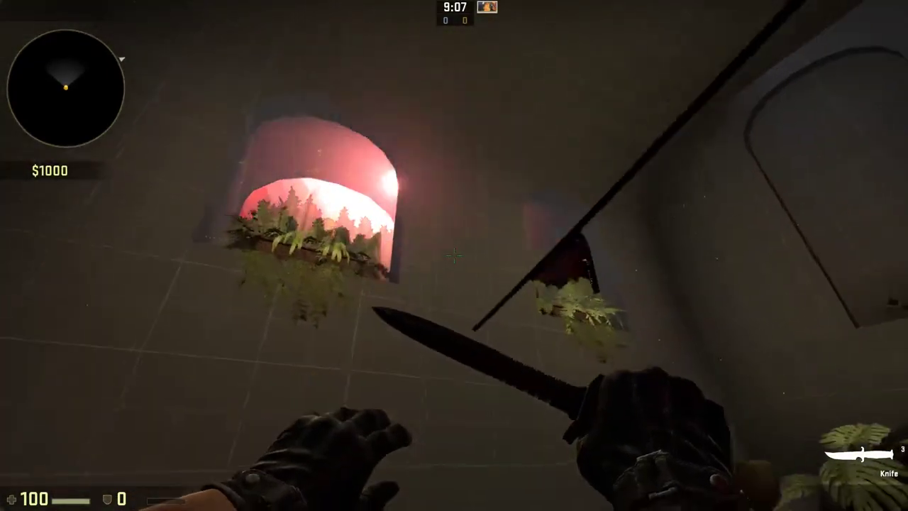
# Turn on noclip and fly around the red light, the neighbouring tiled room and the plant-lined arched window to examine them up close
pyautogui.press('v')
pyautogui.press('w')
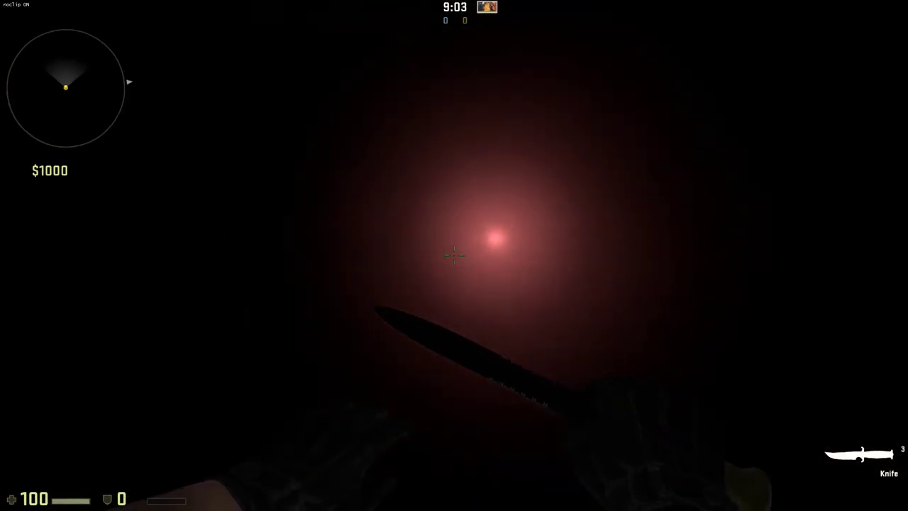
pyautogui.press('s')
pyautogui.press('w')
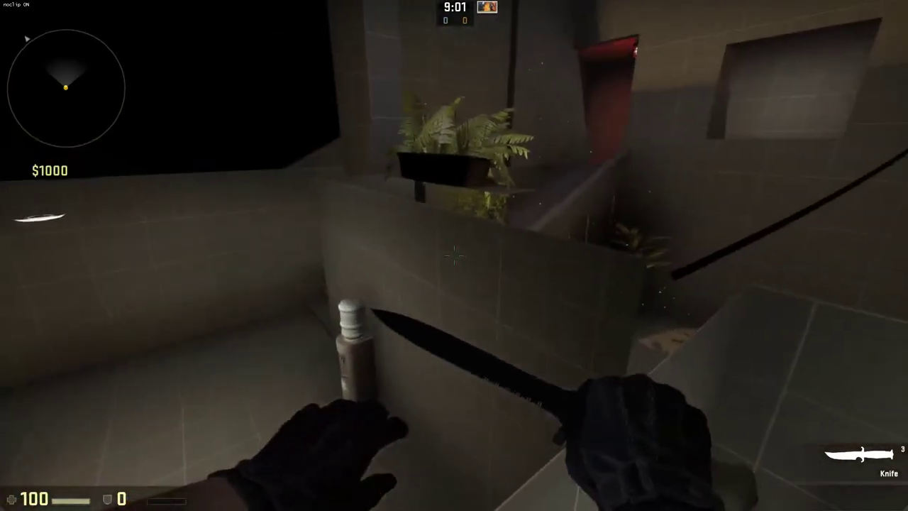
pyautogui.press('w')
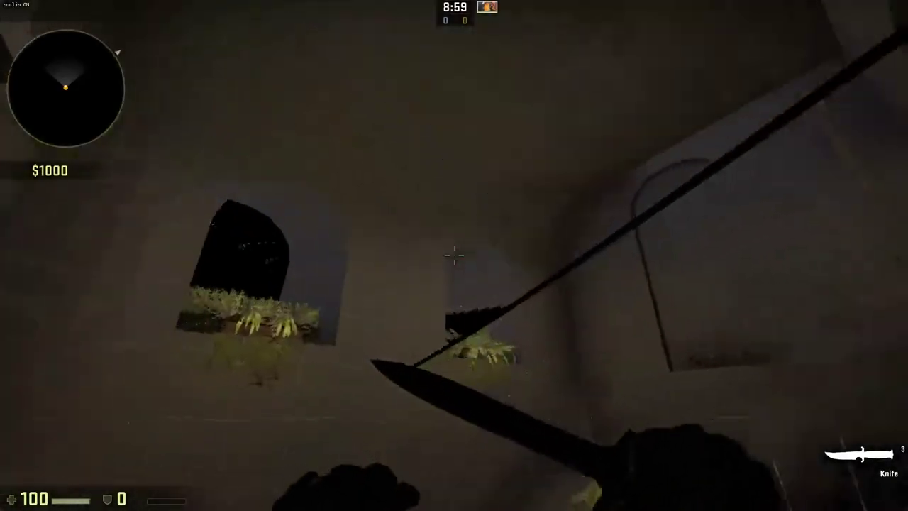
pyautogui.press('w')
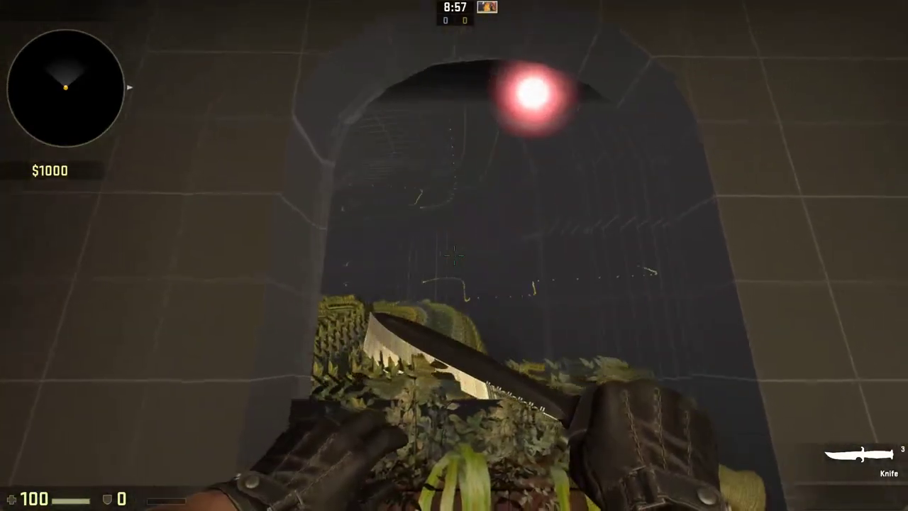